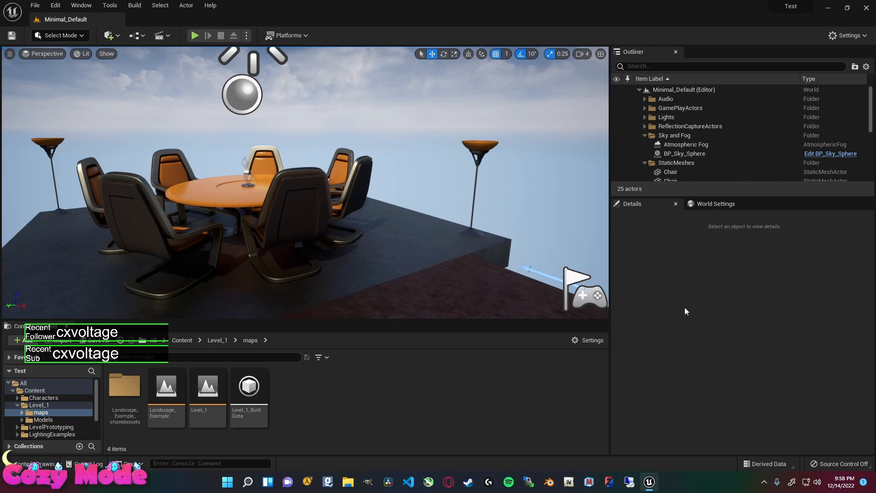
left_click(108, 35)
mouse_move(178, 156)
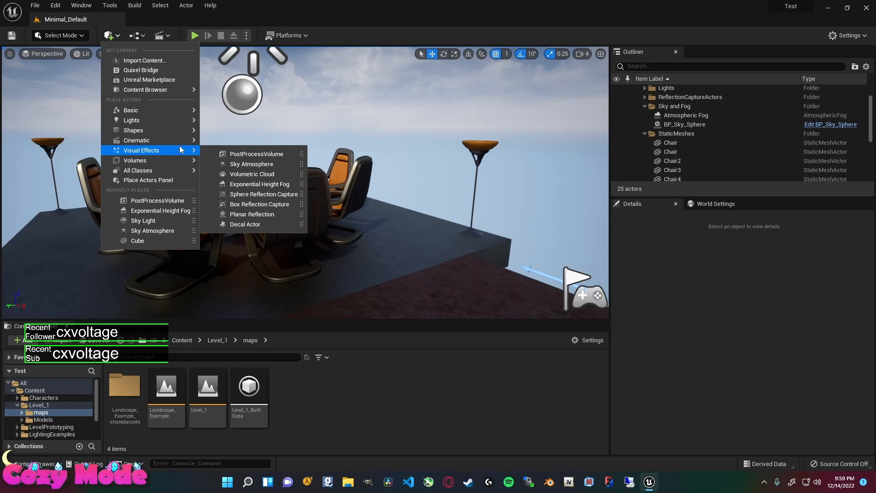
mouse_move(192, 174)
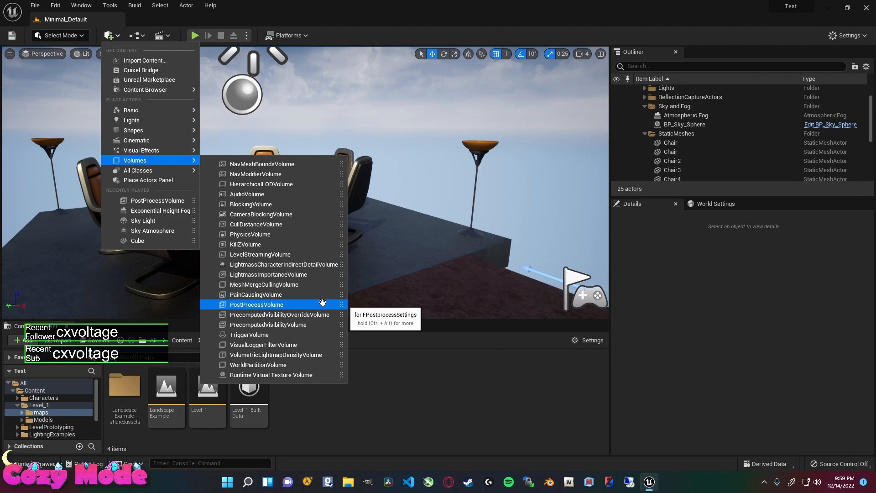
left_click(483, 233)
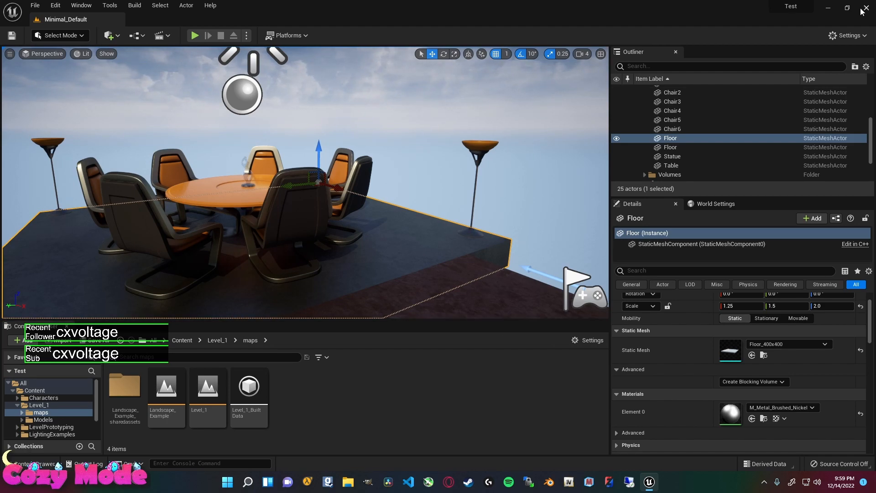
left_click(828, 8)
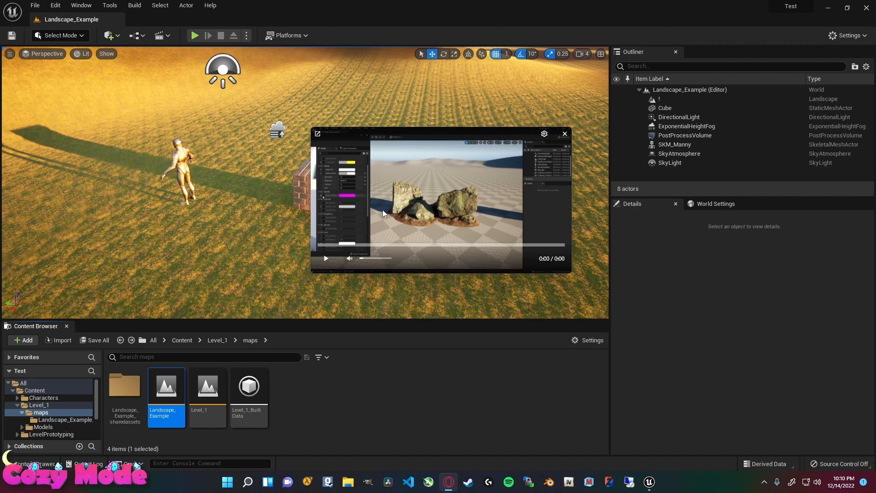
Enlarge the floating tutorial video and move it down clear of most of the viewport.
left_click_drag(571, 273, 664, 325)
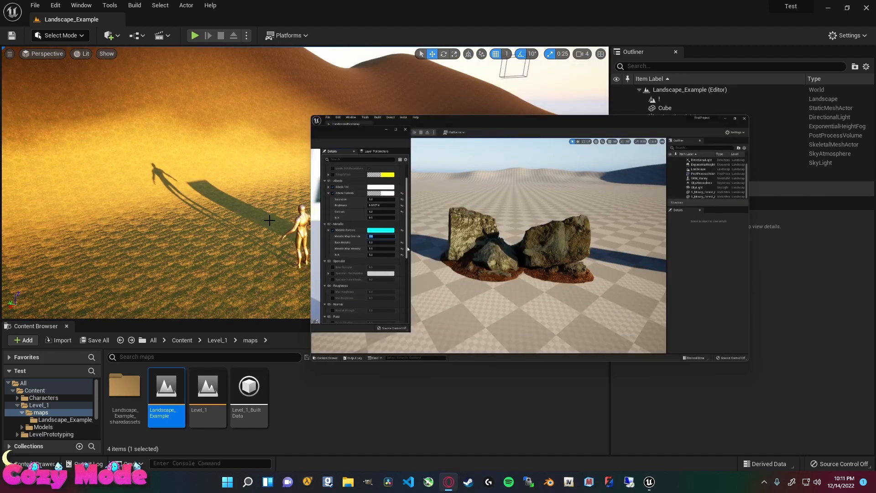
right_click_drag(155, 183, 288, 178)
left_click_drag(311, 359, 375, 325)
left_click_drag(562, 224, 576, 333)
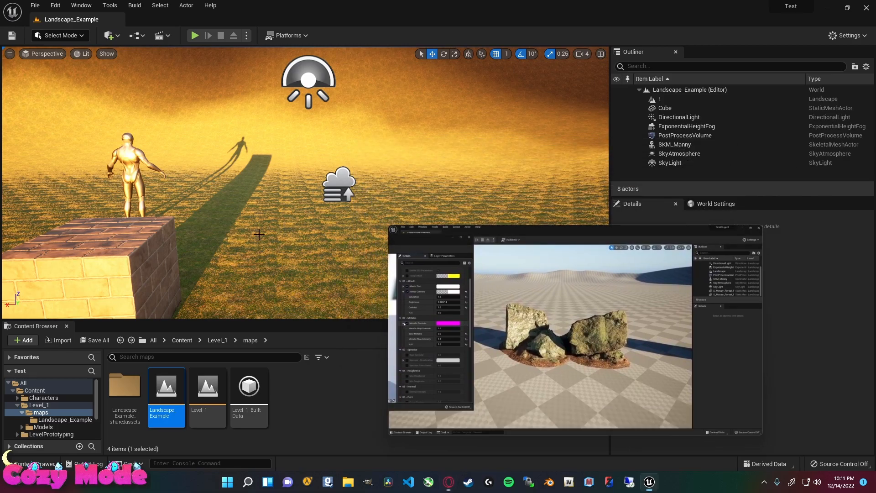
Shrink the floating tutorial video and reposition it so the cube and mannequin remain uncovered.
right_click_drag(502, 274, 474, 274)
right_click_drag(271, 246, 355, 231)
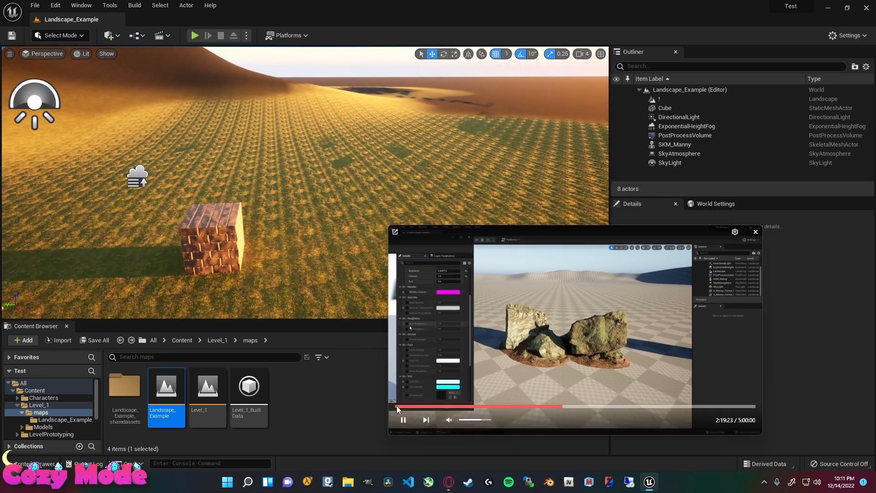
right_click_drag(271, 246, 285, 200)
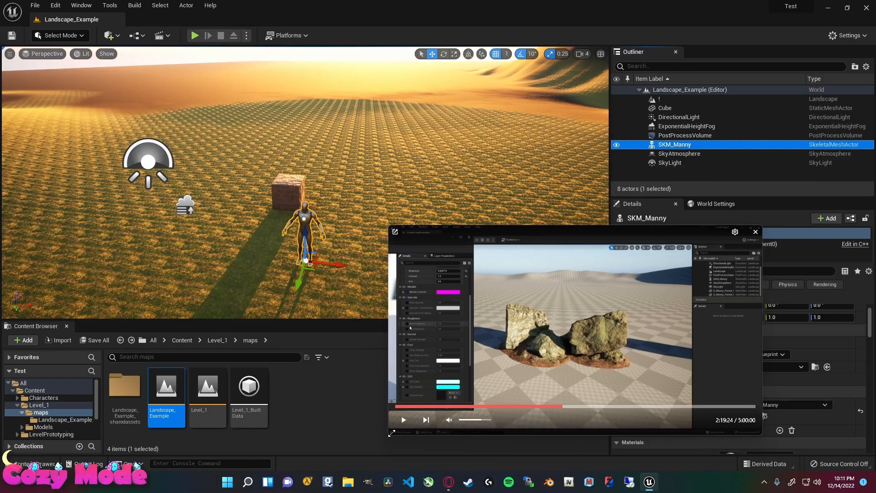
left_click_drag(390, 433, 482, 382)
left_click_drag(679, 277, 651, 294)
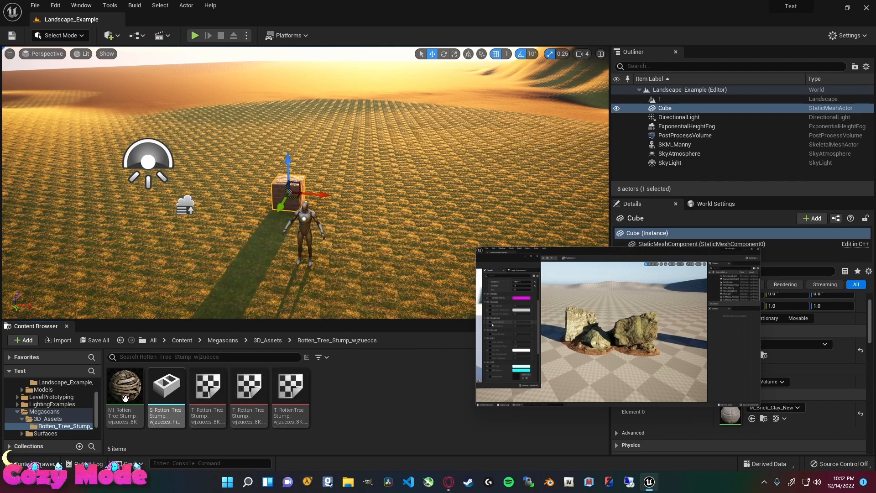
Place the S_Rotten_Tree_Stump static mesh from the Megascans 3D assets on the grass near the mannequin.
mouse_move(174, 399)
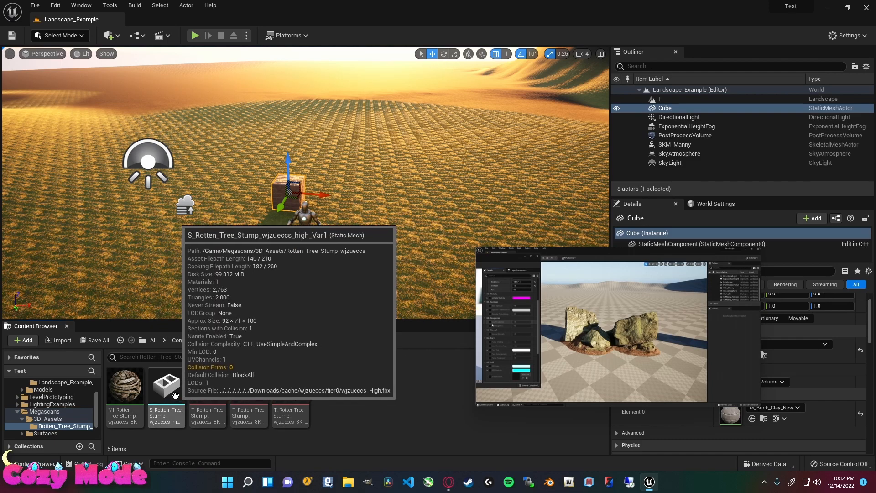
left_click_drag(173, 390, 370, 249)
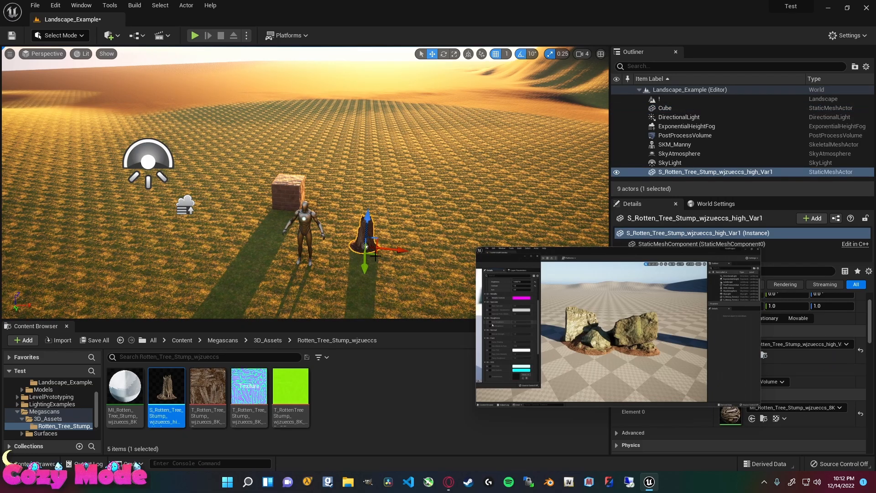
right_click_drag(404, 284, 450, 320)
key("w")
key("w")
mouse_move(305, 217)
right_mouse_down()
mouse_move(319, 228)
mouse_move(305, 217)
right_mouse_up()
key("s")
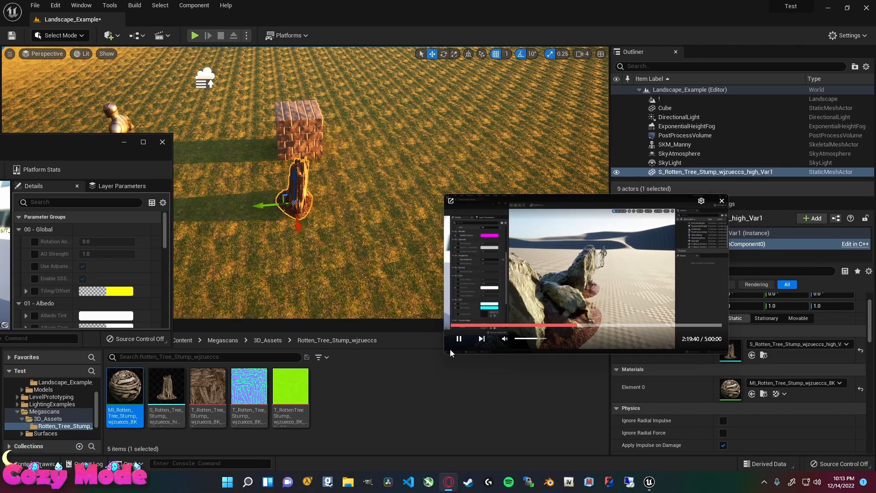
Enlarge the floating video and inspect the tree stump material instance's Normal, Fuzz and SSS parameters.
left_click_drag(442, 354, 381, 396)
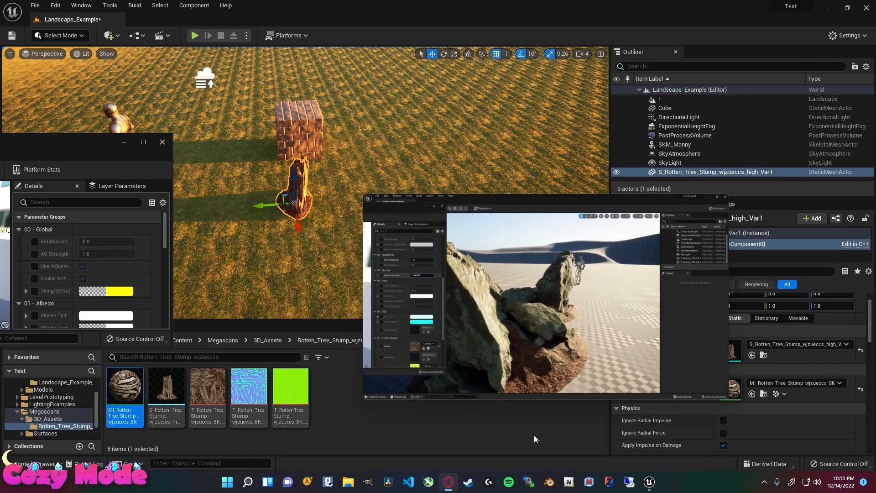
mouse_move(522, 363)
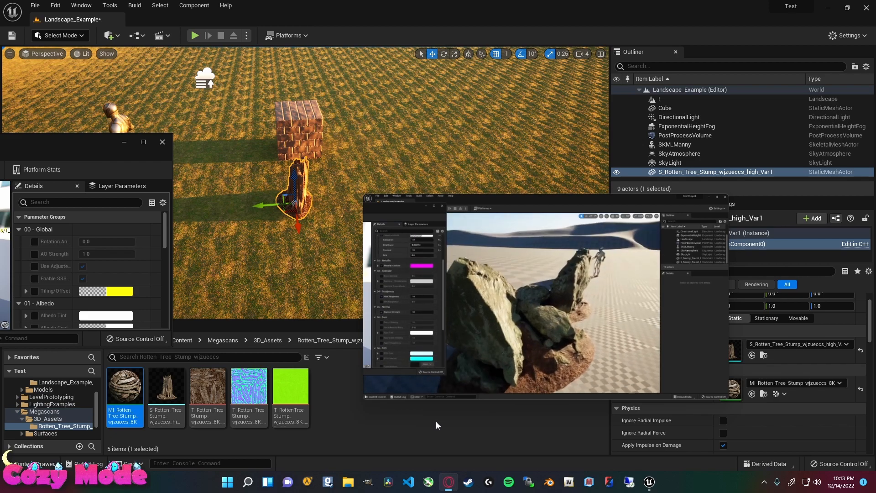
scroll(109, 283, "down", 10)
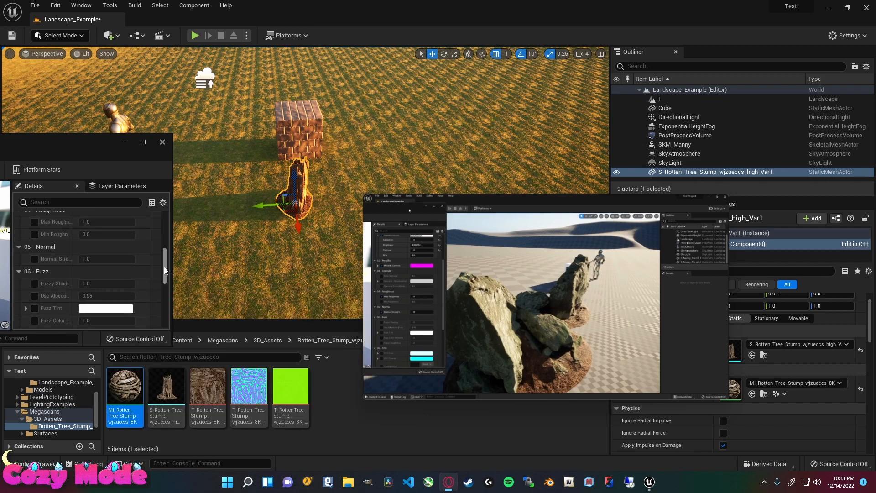
scroll(169, 284, "up", 3)
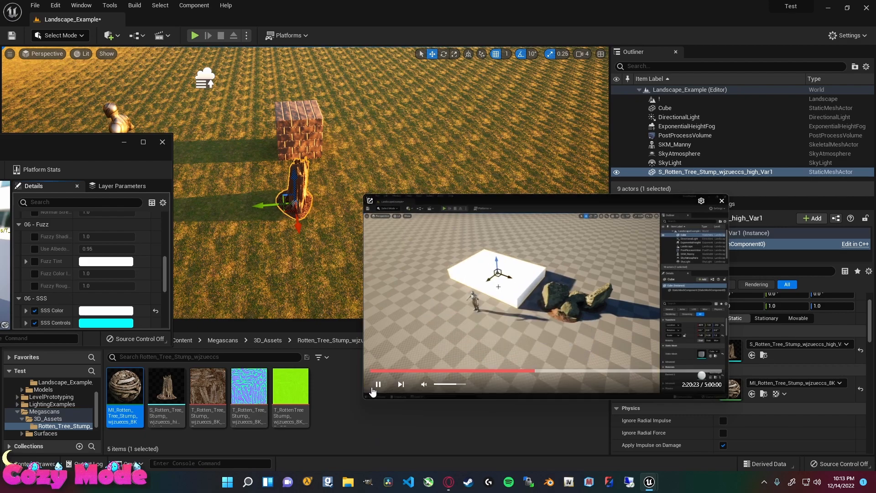
Pause and resume the tutorial video, and move its floating window away from the tree stump.
left_click(377, 385)
left_click(376, 387)
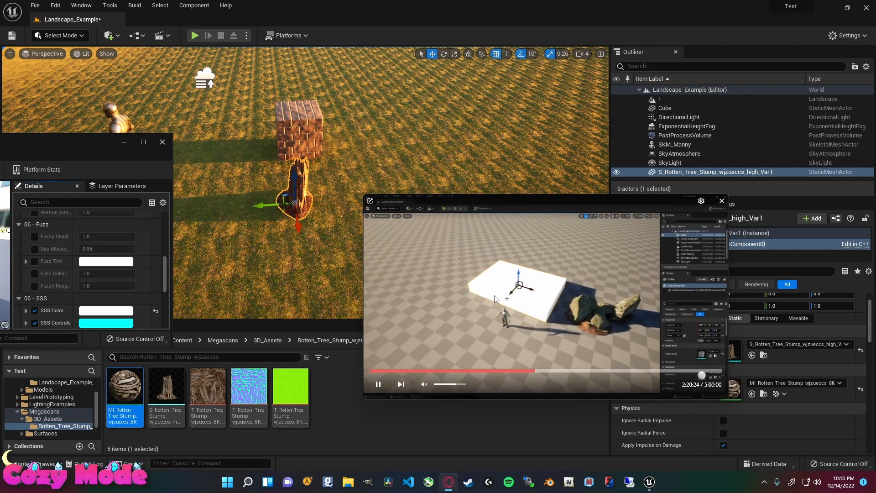
left_click_drag(500, 296, 581, 272)
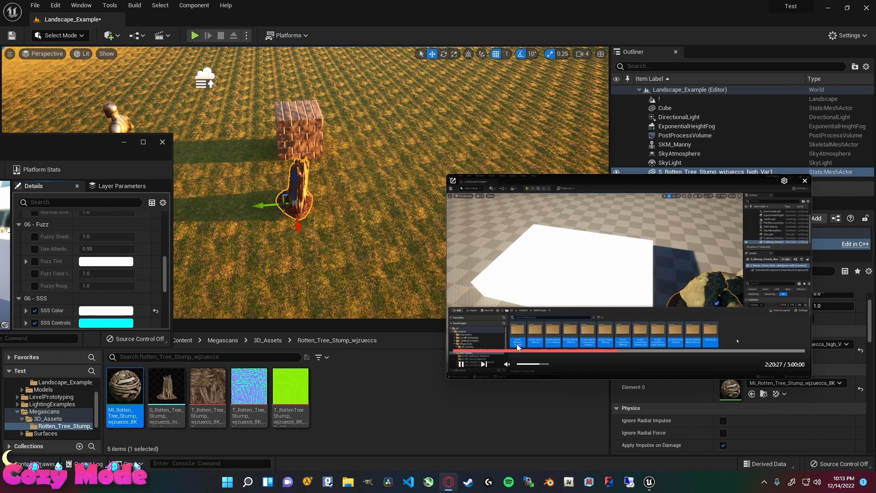
Select the brick cube in the level and close the tree stump's material instance editor.
left_click(307, 127)
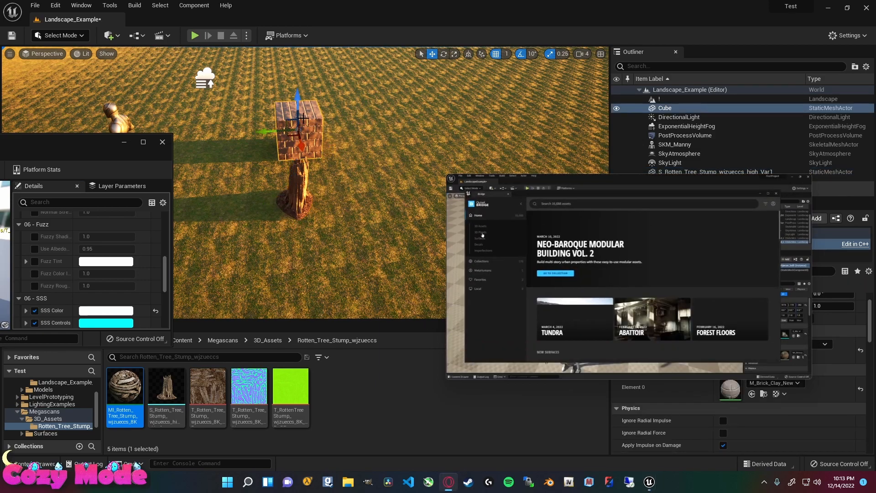
right_click(298, 120)
left_click(160, 162)
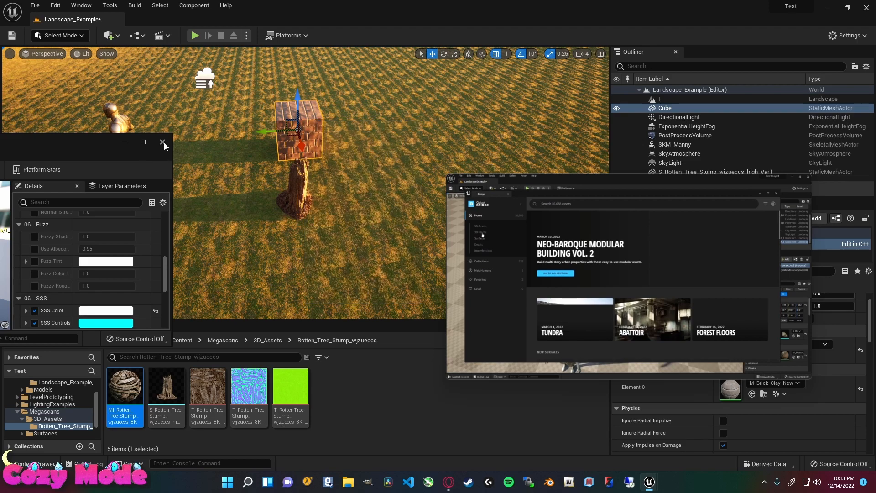
left_click_drag(65, 147, 282, 188)
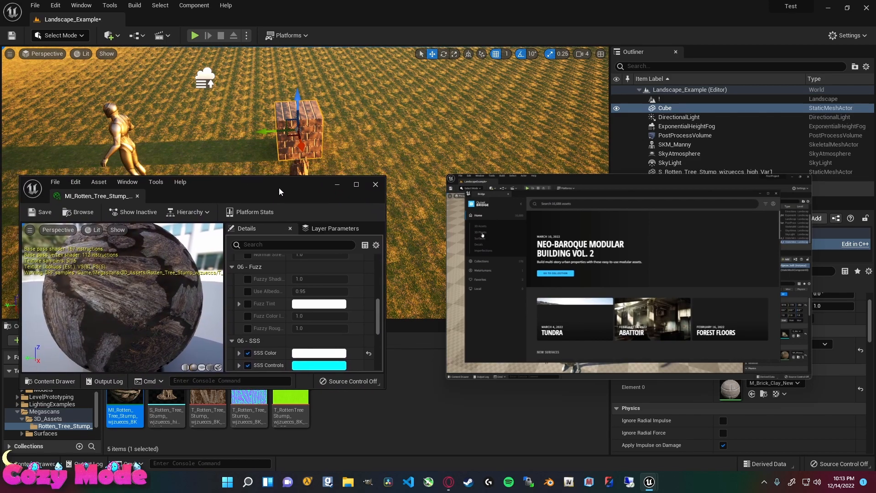
left_click(379, 186)
Open Quixel Bridge and shrink the floating video so it covers less of the Bridge window.
mouse_move(586, 258)
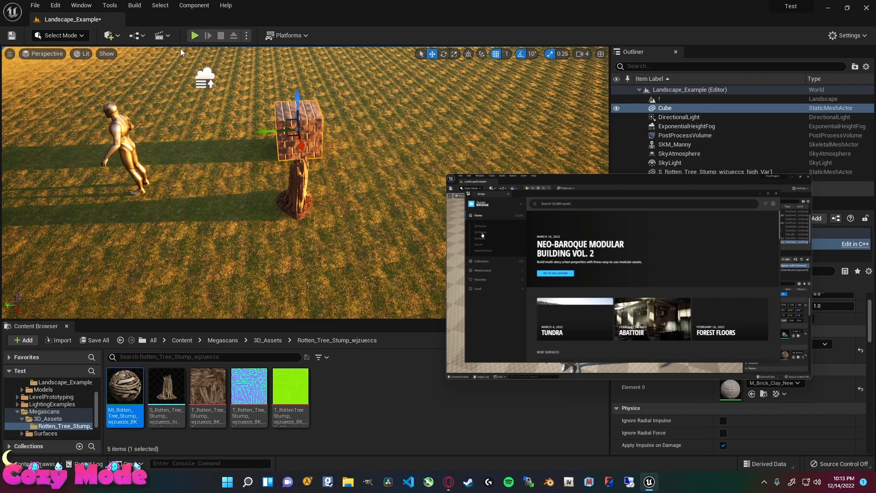
left_click(81, 6)
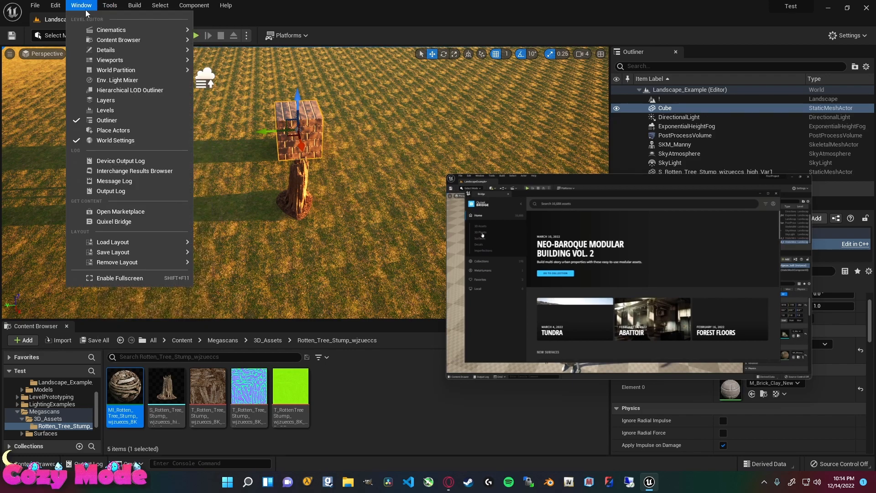
left_click(130, 224)
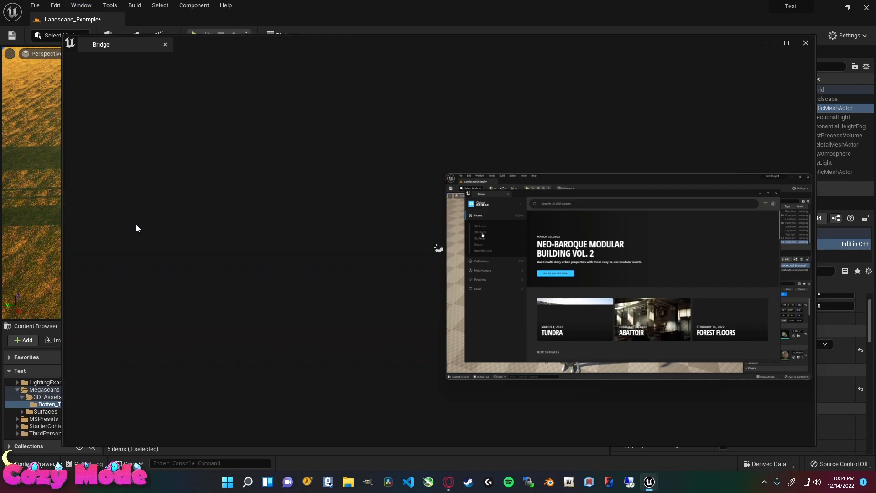
mouse_move(499, 249)
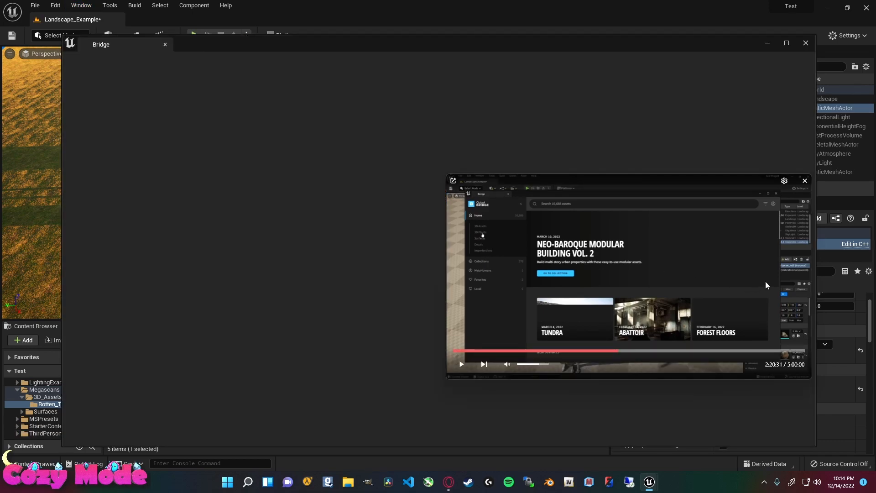
left_click_drag(463, 377, 594, 299)
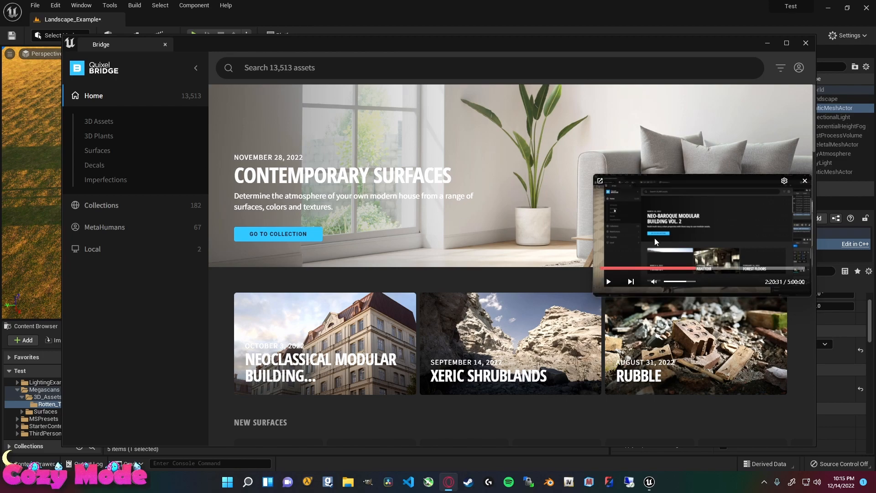
Browse the Bridge library to the Brick category under Surfaces.
left_click(100, 136)
left_click(101, 136)
left_click(98, 121)
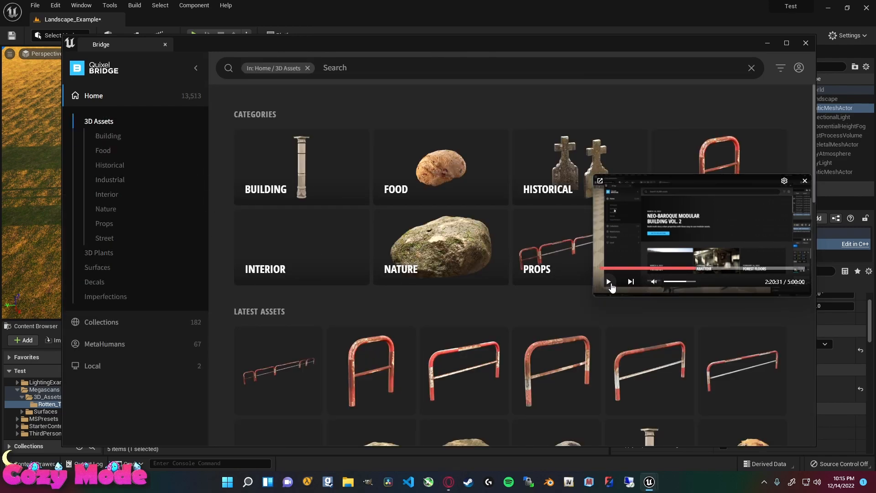
left_click(98, 267)
left_click(105, 268)
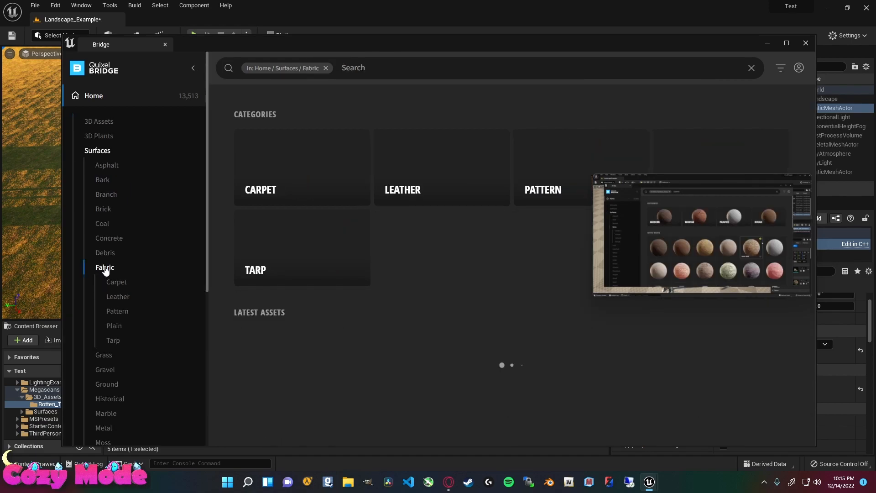
left_click(103, 209)
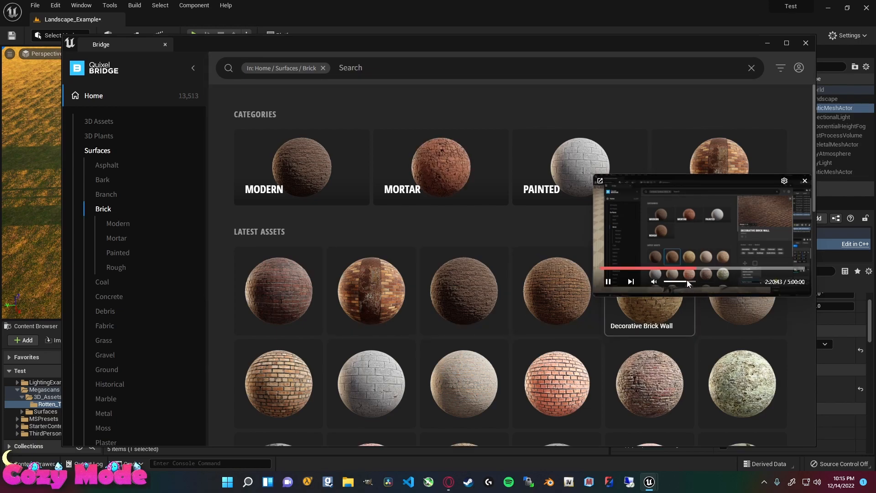
Adjust the tutorial video's volume and pause its playback.
mouse_move(694, 280)
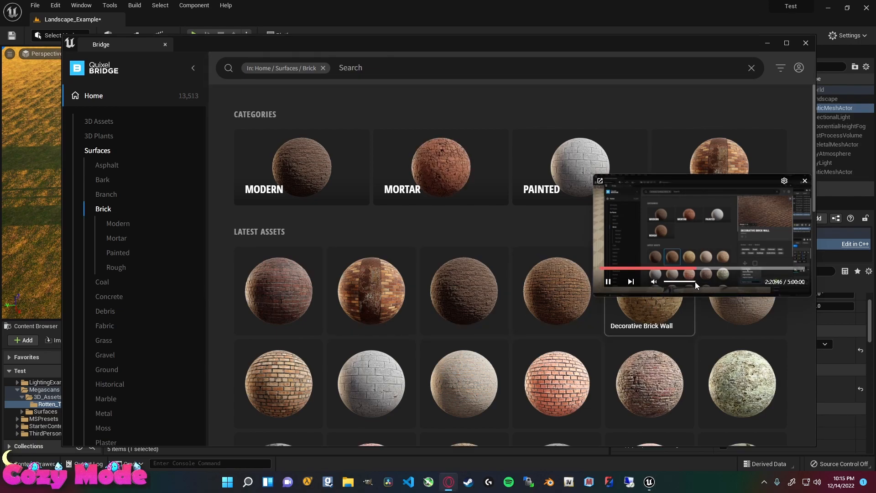
left_click_drag(694, 281, 693, 283)
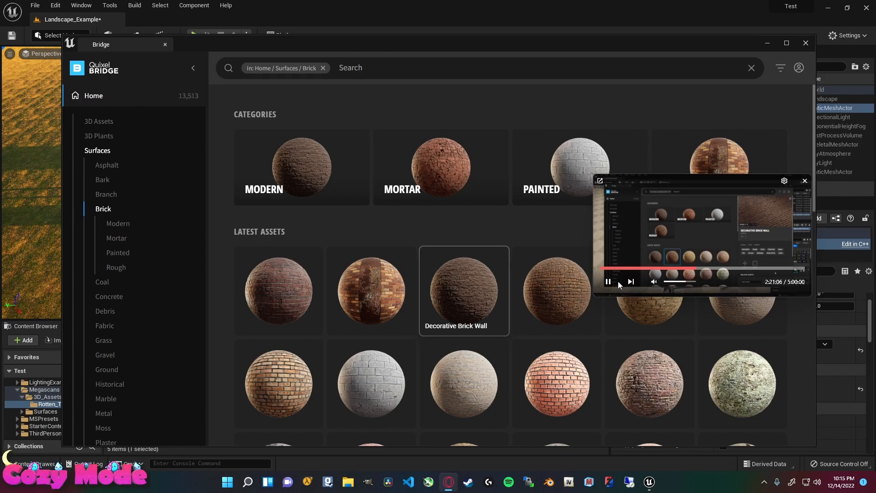
left_click(608, 283)
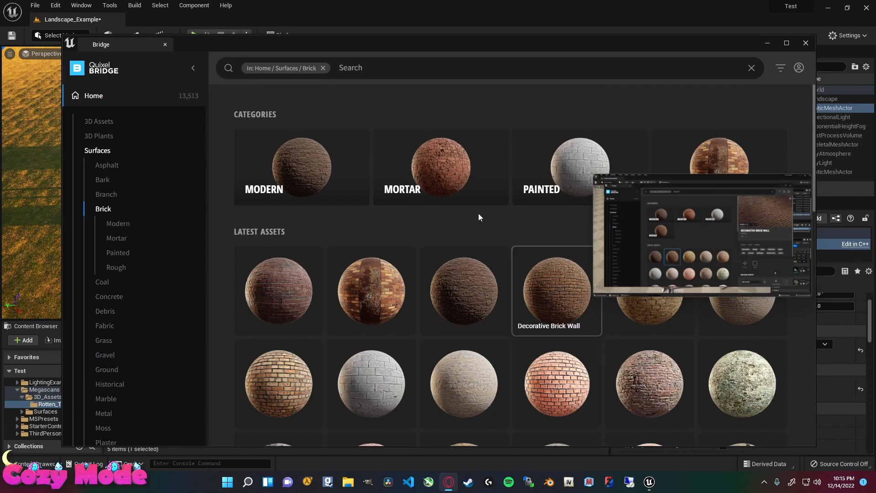
Open the Mossy Brick Floor surface in the Brick library and choose Medium Quality for its download.
scroll(478, 219, "down", 4)
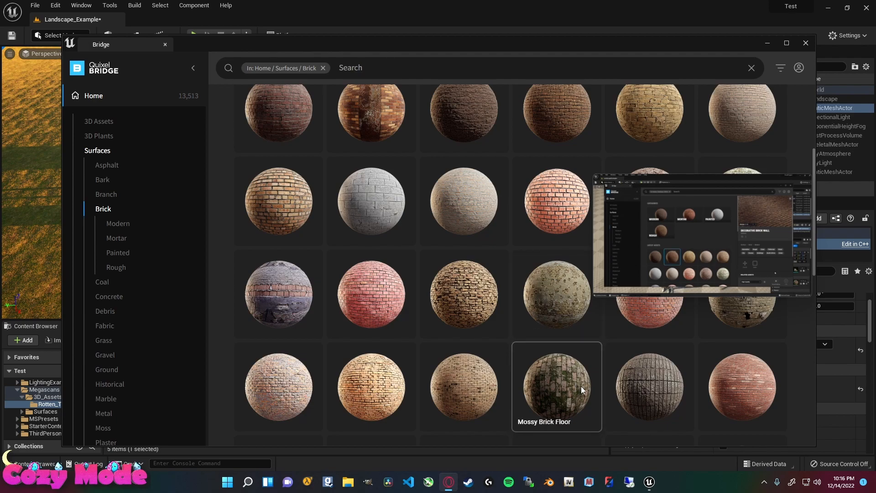
scroll(581, 388, "down", 3)
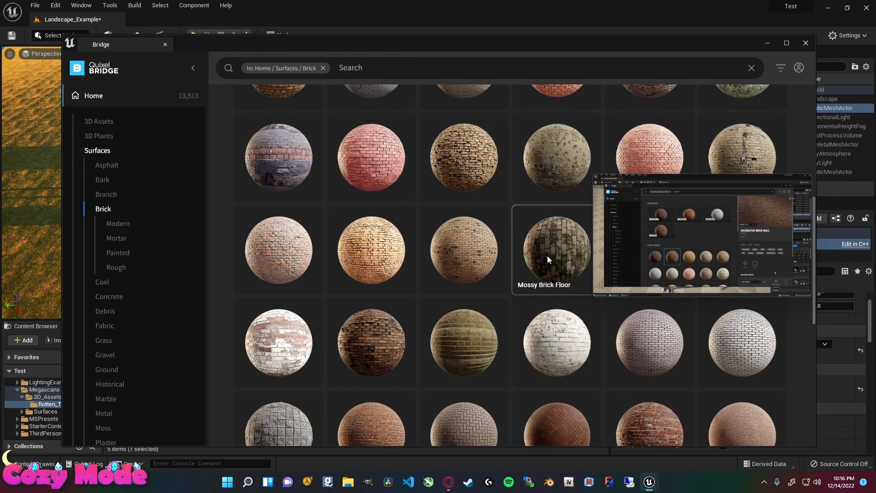
left_click(546, 255)
left_click_drag(704, 222, 483, 125)
left_click(667, 424)
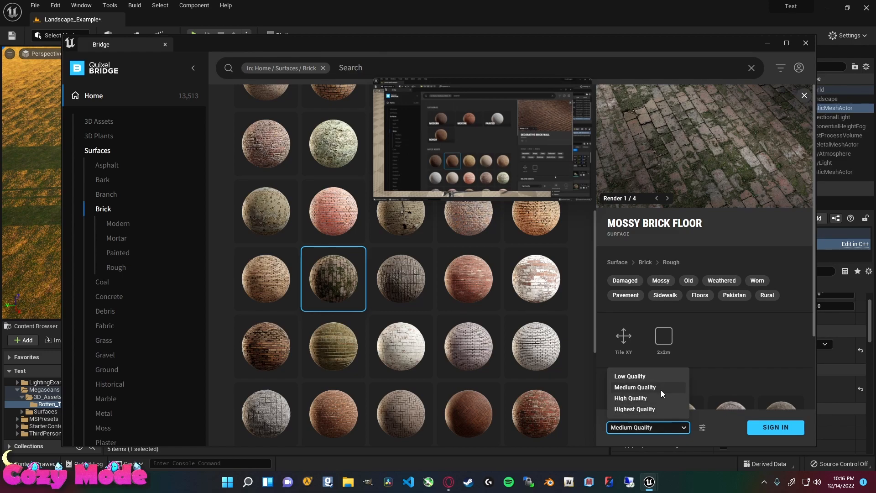
left_click(660, 391)
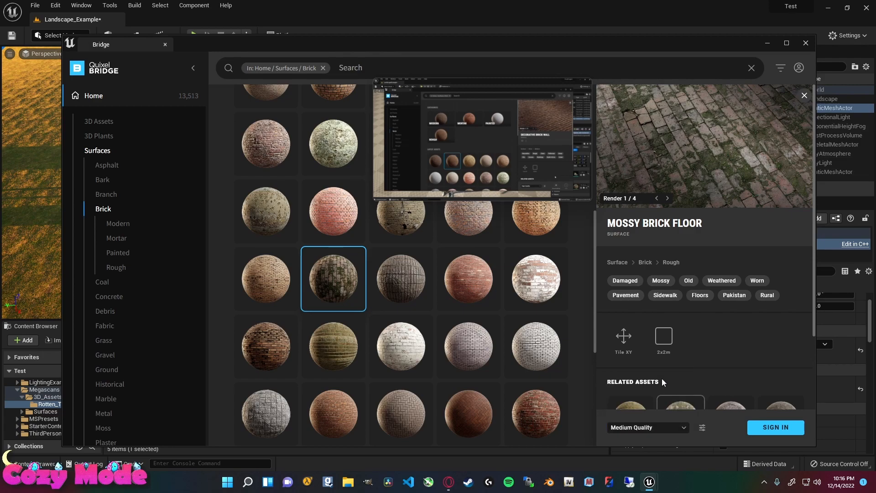
left_click(657, 427)
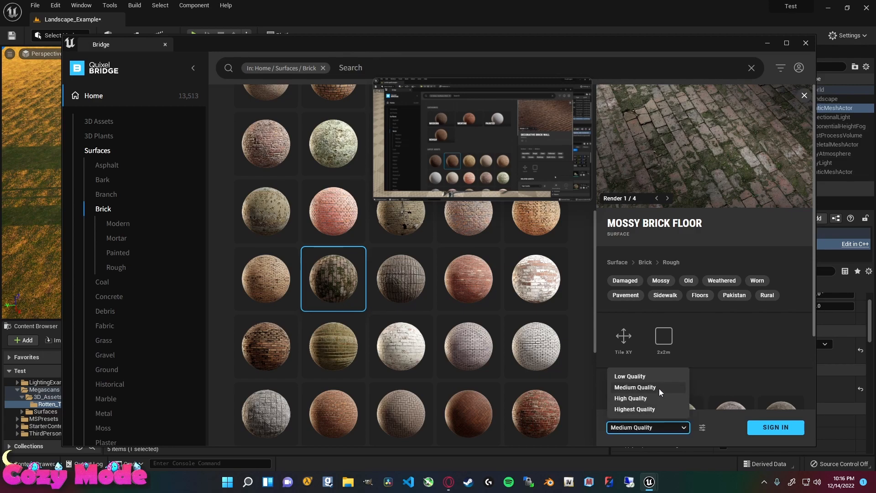
Resume the tutorial video, move it aside and clear the Bridge window off the level editor.
left_click(388, 186)
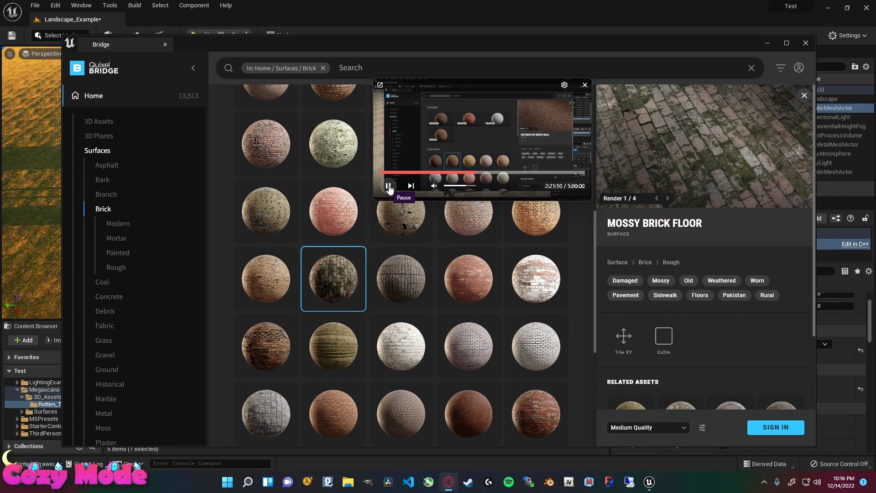
left_click_drag(705, 122, 679, 114)
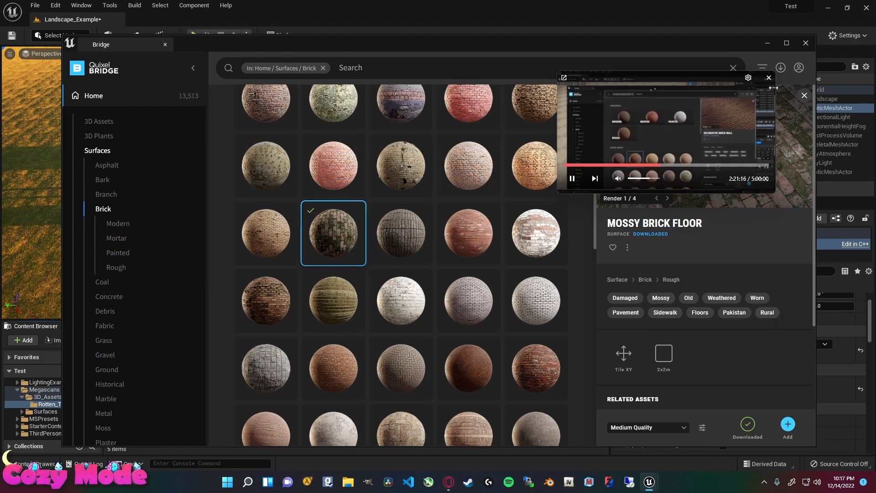
left_click_drag(706, 43, 0, 87)
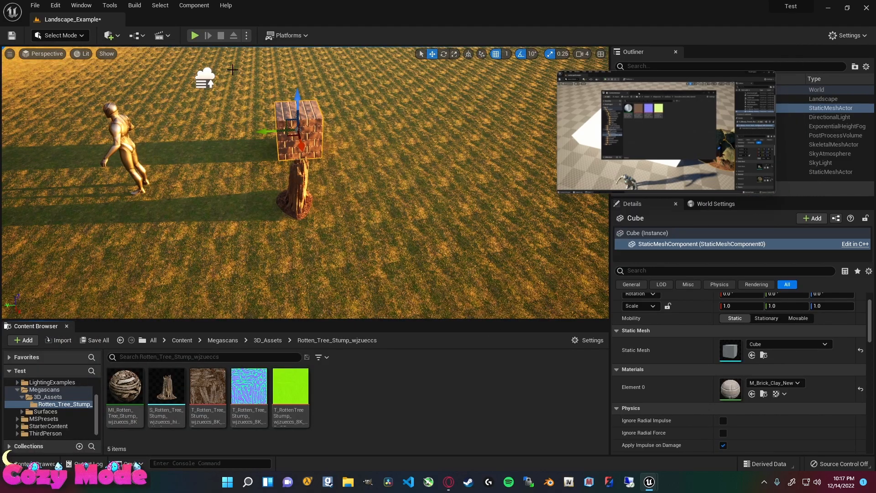
Apply the MI_Mossy_Brick_Floor_vjofdal_2K material instance to the cube in the level.
mouse_move(606, 144)
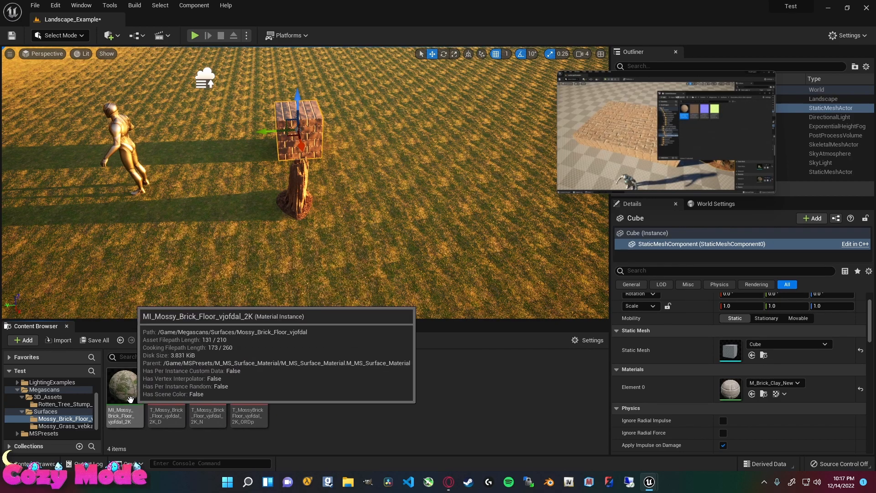
left_click_drag(130, 396, 302, 132)
right_click_drag(302, 132, 292, 173)
key("w")
key("s")
mouse_move(631, 181)
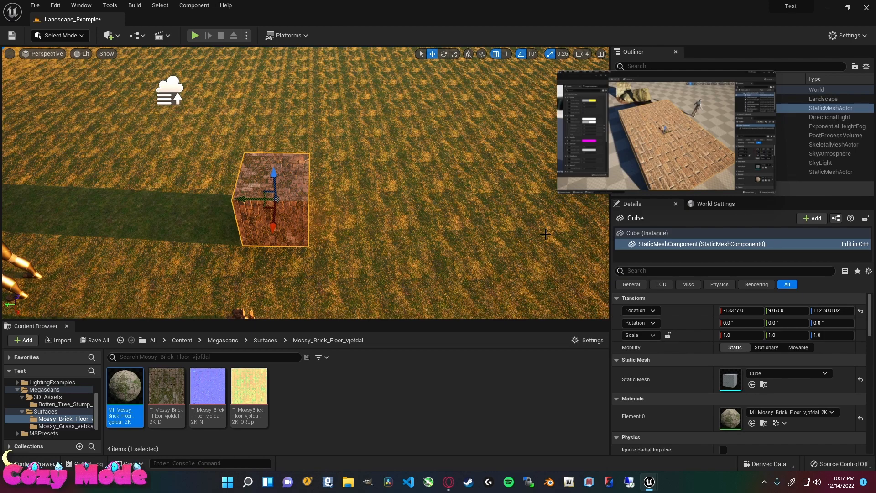
left_click(570, 179)
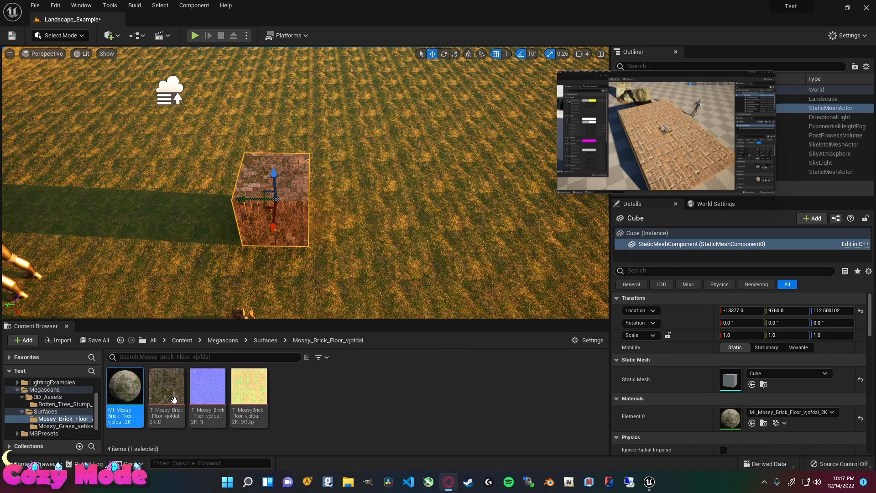
Open the mossy brick floor's material instance and place its editor window beside the cube, leaving the cube in view.
double_click(124, 397)
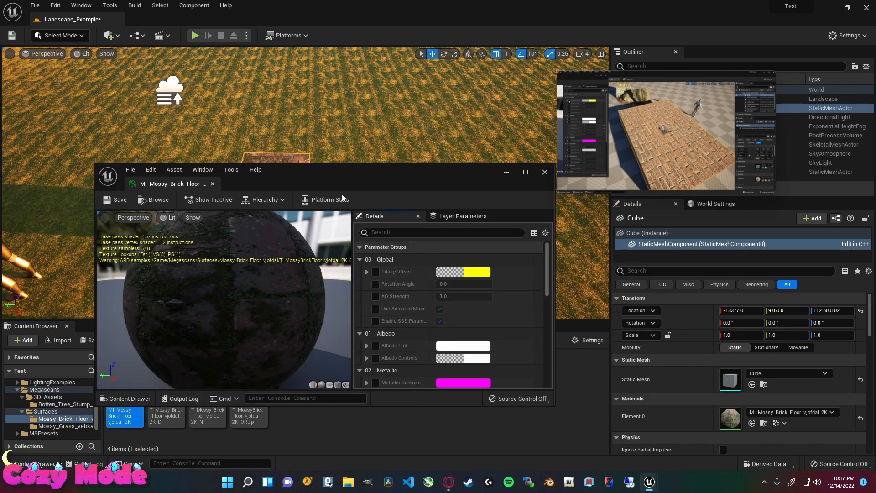
left_click_drag(376, 176, 1, 98)
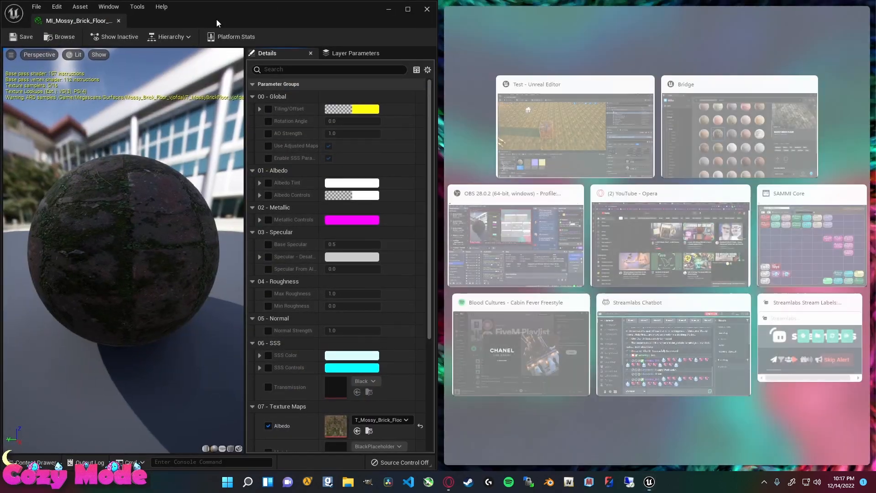
left_click_drag(228, 12, 29, 132)
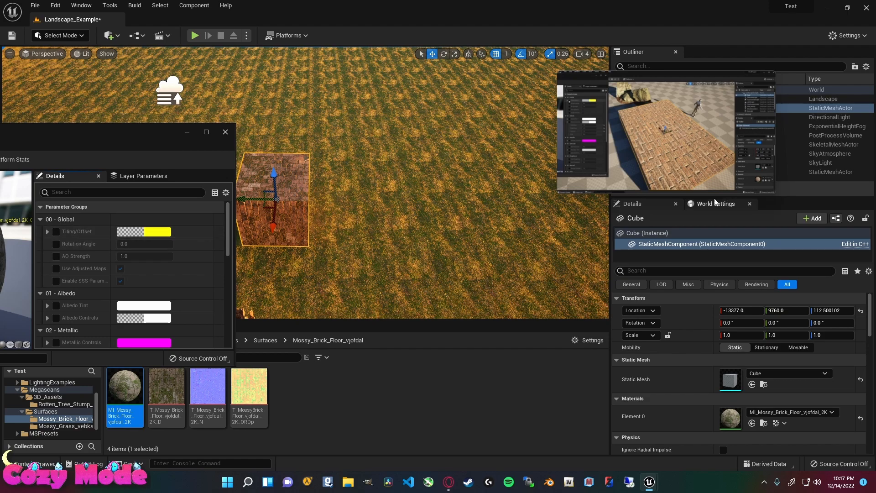
mouse_move(570, 182)
Enable the Tiling/Offset override in the material instance and set Tiling X to about 1.19.
left_click(56, 231)
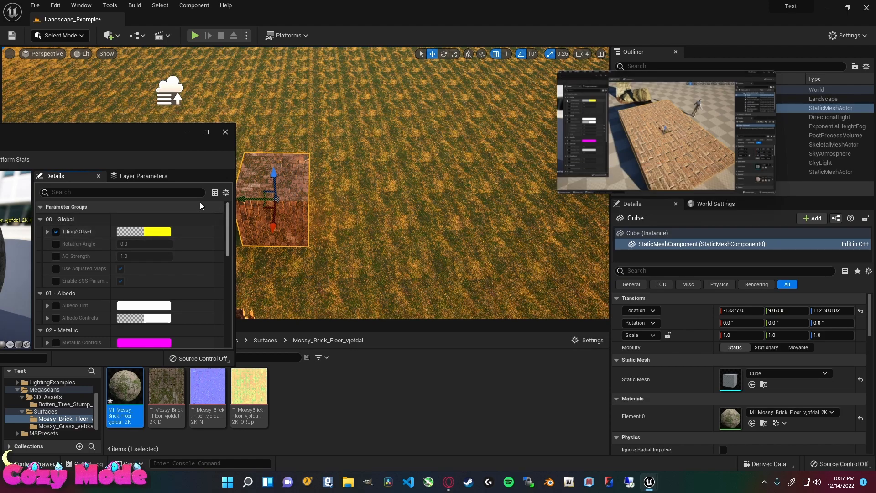
left_click_drag(128, 145, 110, 146)
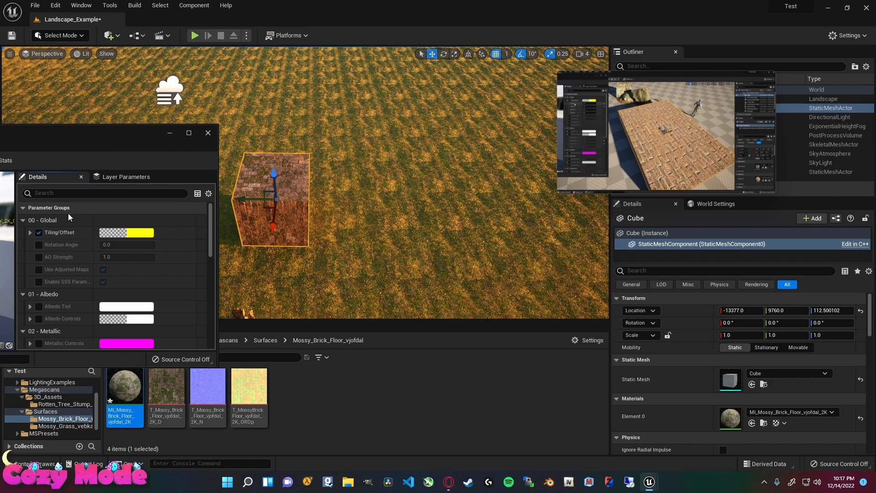
left_click(29, 233)
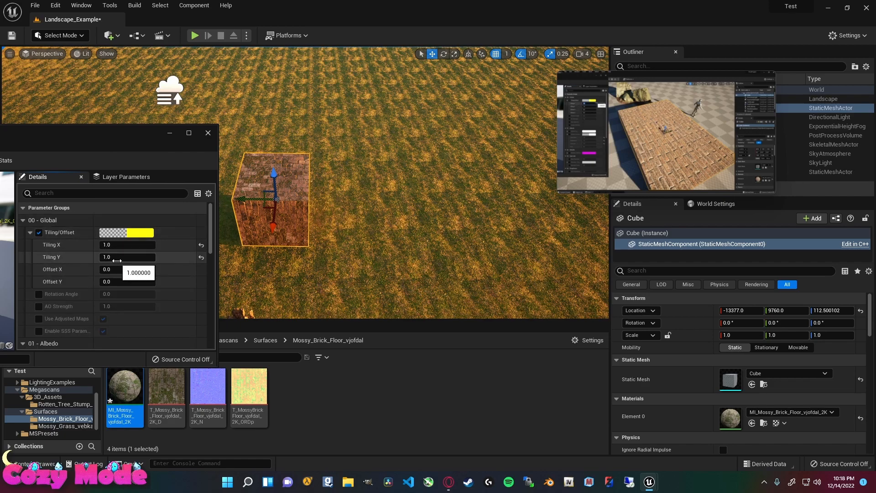
left_click_drag(121, 246, 123, 246)
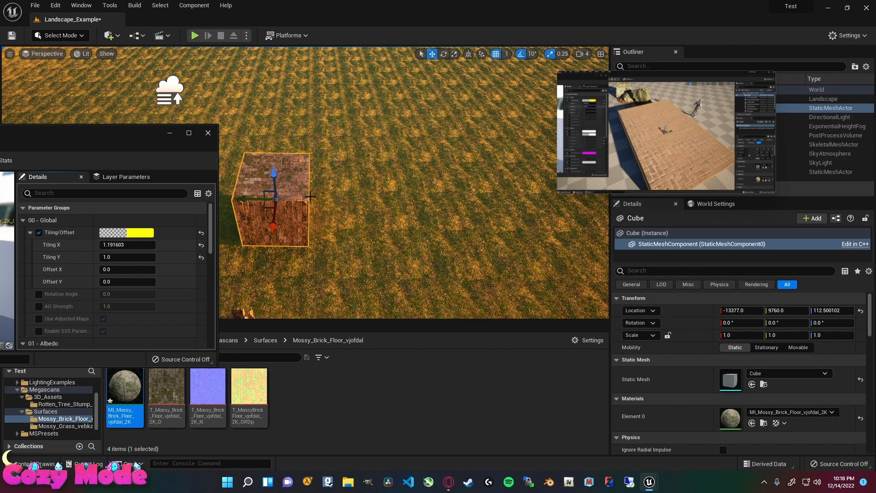
right_click_drag(277, 187, 502, 207)
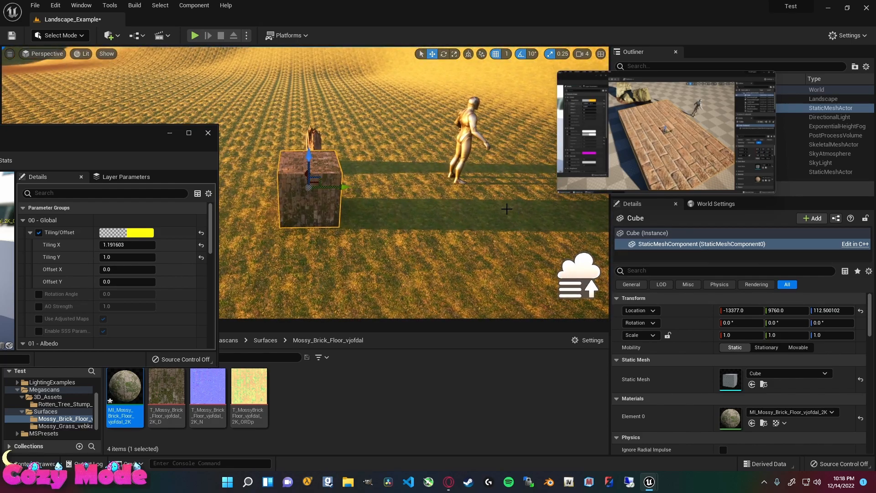
Play the next part of the tutorial video about the material settings and pause its playback.
mouse_move(595, 111)
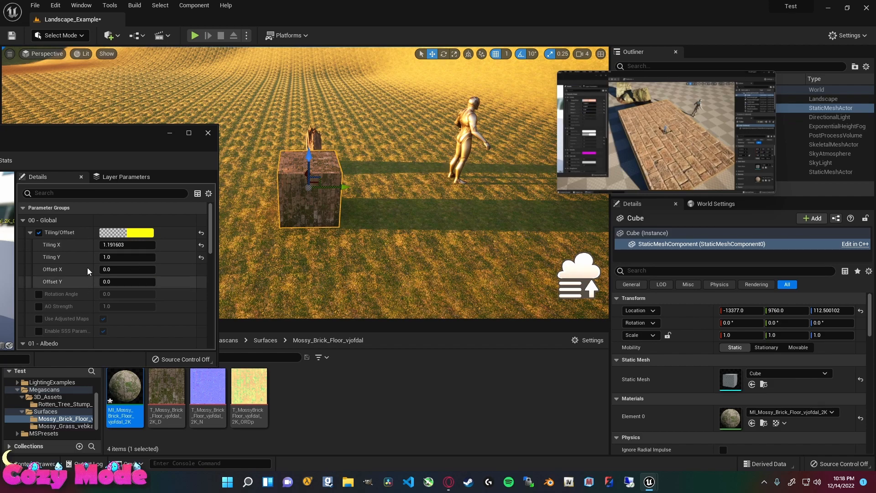
mouse_move(580, 187)
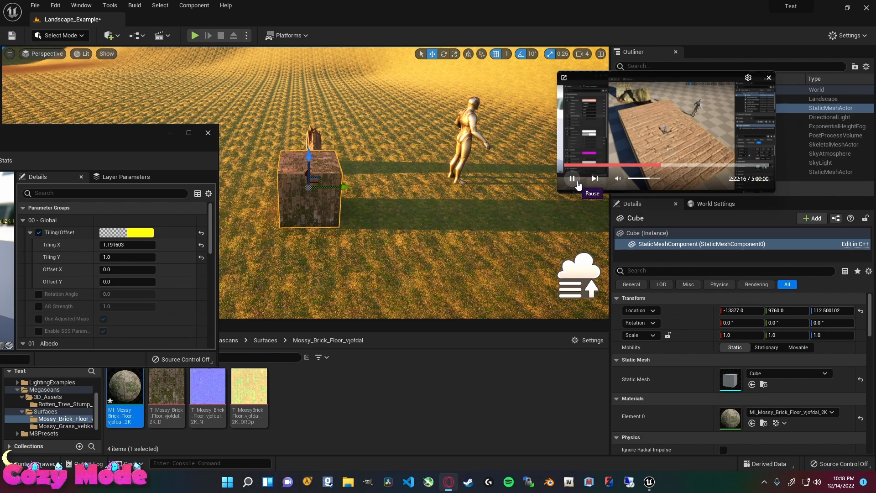
left_click(572, 179)
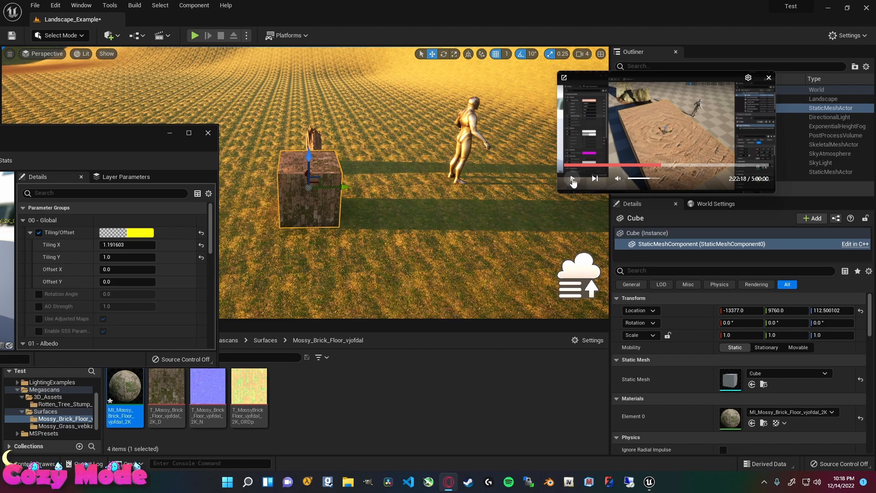
left_click(572, 179)
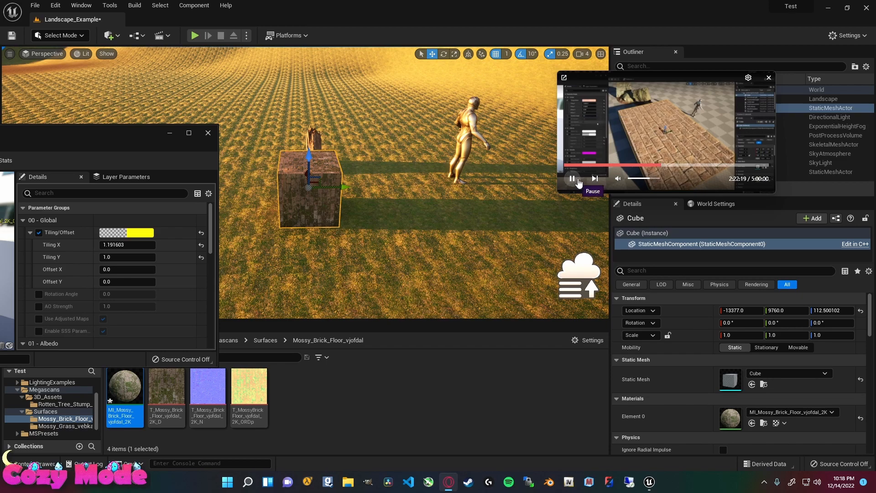
left_click(573, 178)
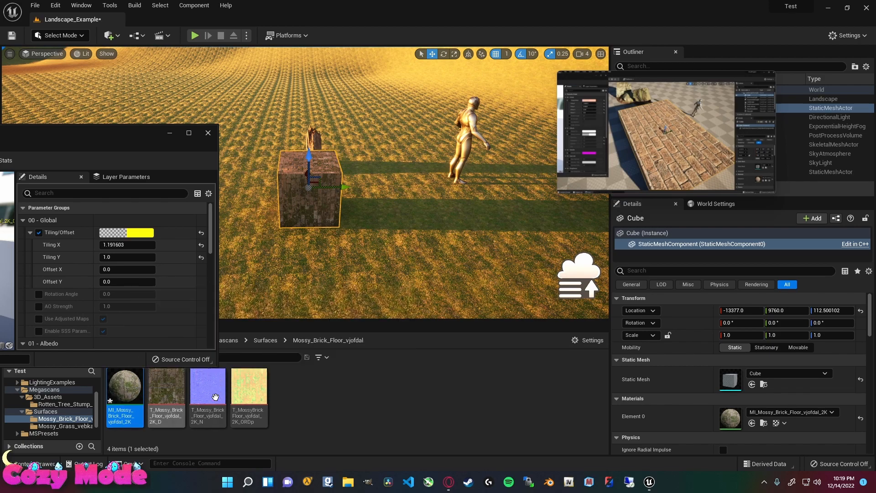
mouse_move(169, 397)
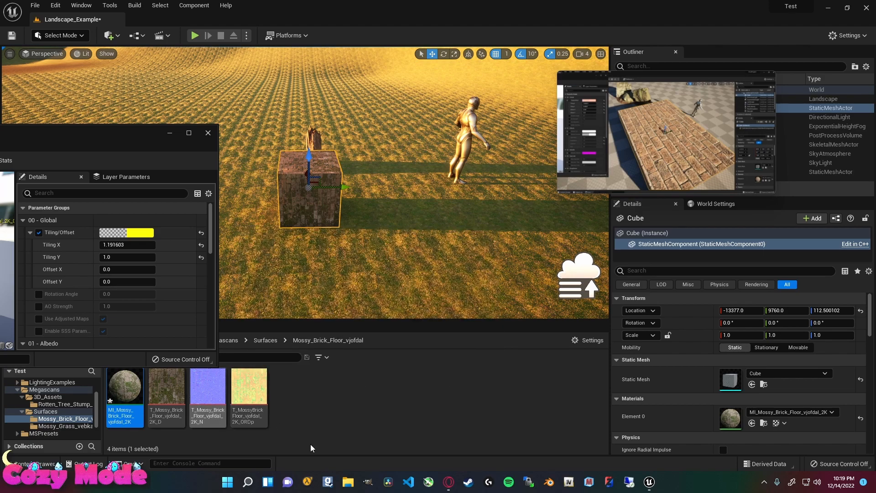
left_click(594, 484)
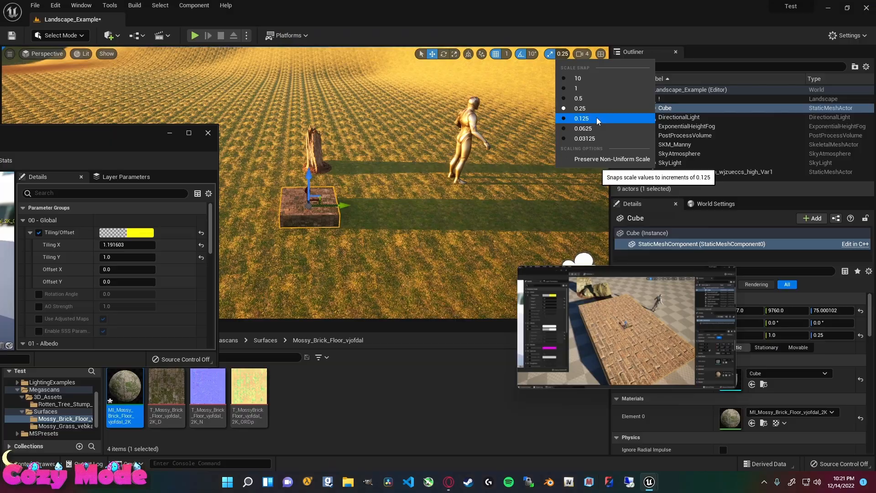
Flatten the cube to a Z scale of 0.0625, reducing the scale snap to 0.125 and finally 0.0625.
left_click(595, 117)
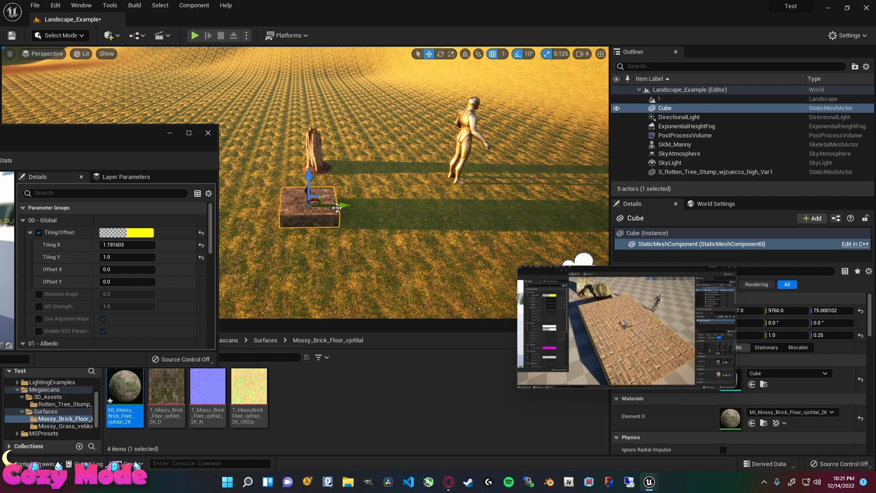
key("r")
left_click_drag(309, 177, 309, 184)
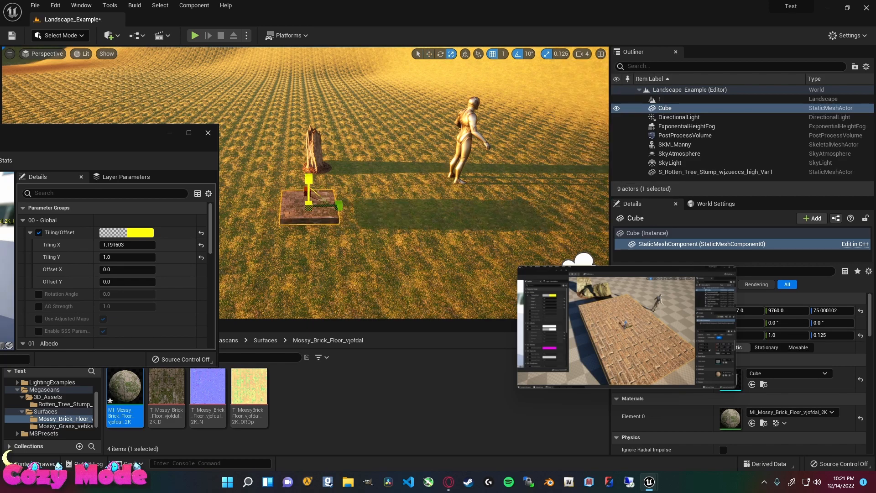
left_click(558, 53)
left_click(592, 127)
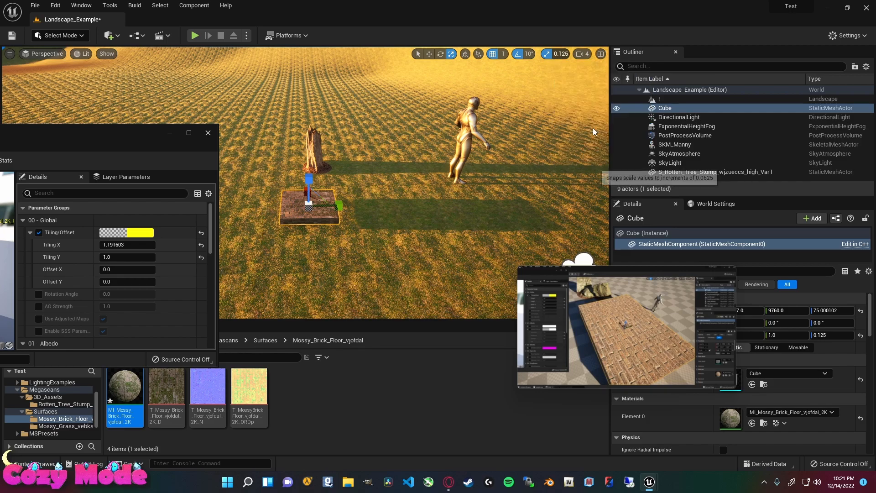
key("w")
right_click_drag(323, 234, 324, 258)
key("s")
right_click_drag(342, 200, 342, 191)
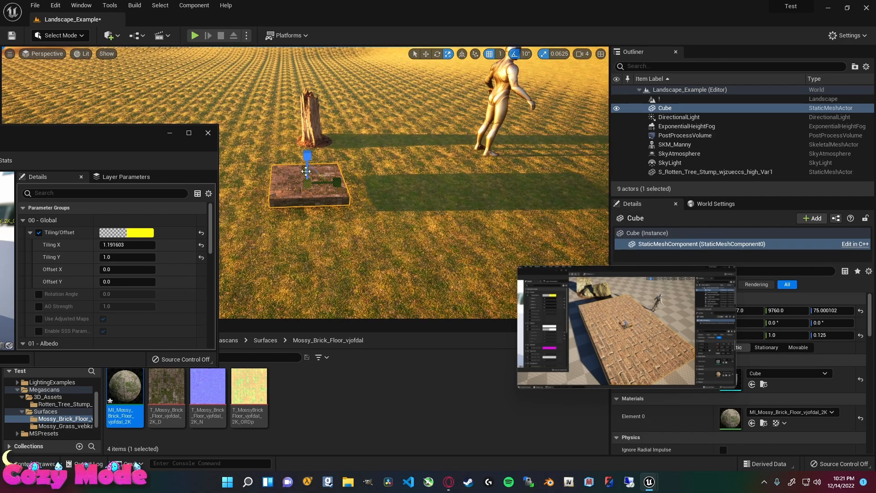
left_click_drag(312, 162, 312, 174)
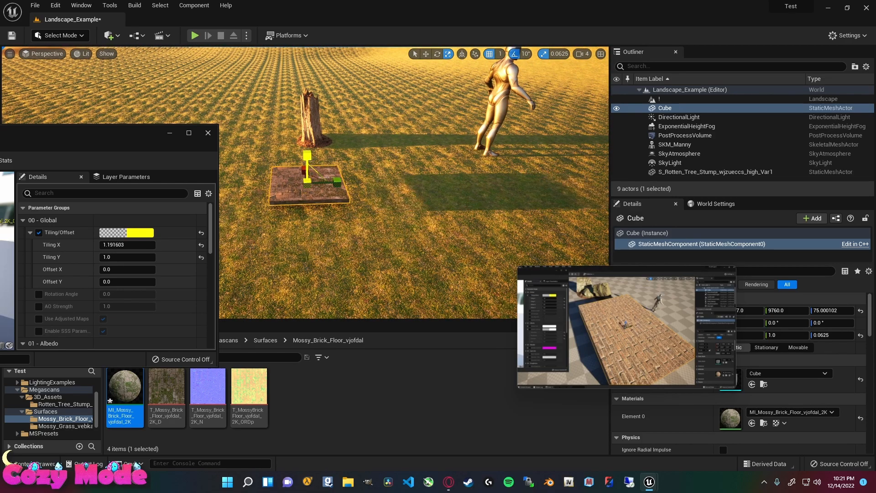
key("w")
mouse_move(312, 173)
right_mouse_down()
mouse_move(302, 191)
mouse_move(311, 178)
right_mouse_up()
key("s")
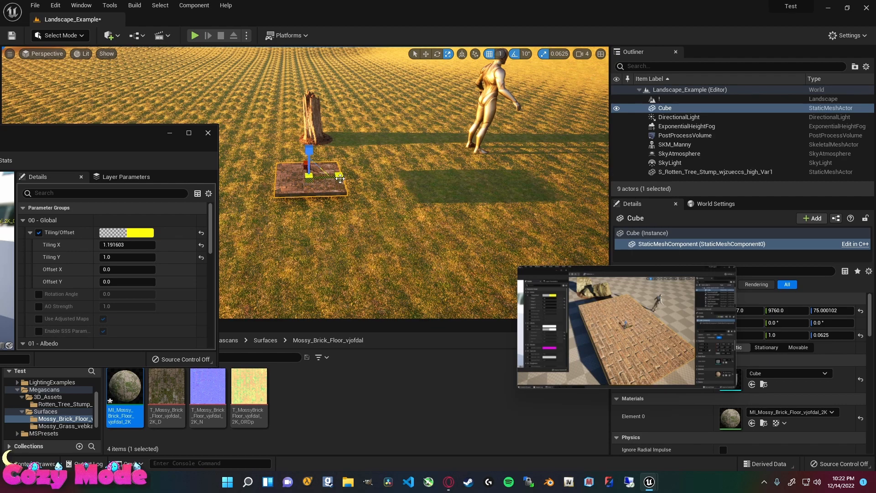
left_click_drag(308, 174, 388, 178)
key("ctrl+z")
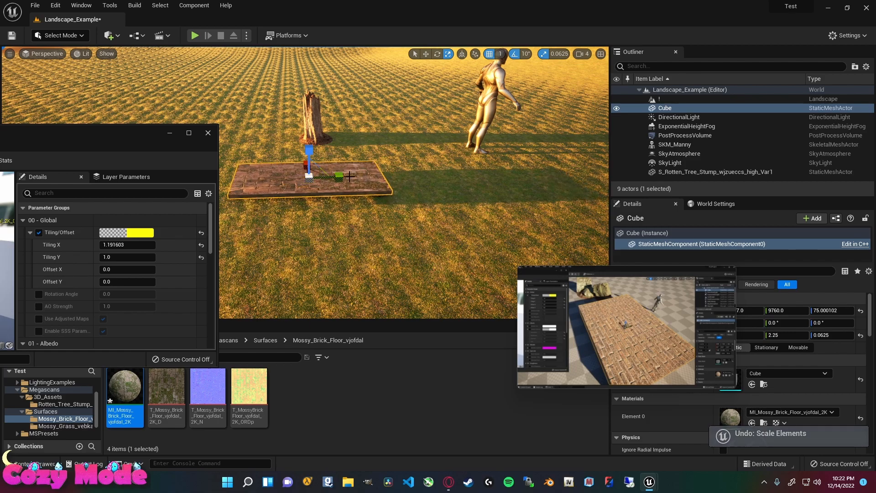
key("ctrl+z")
key("d")
right_click_drag(387, 178, 305, 200)
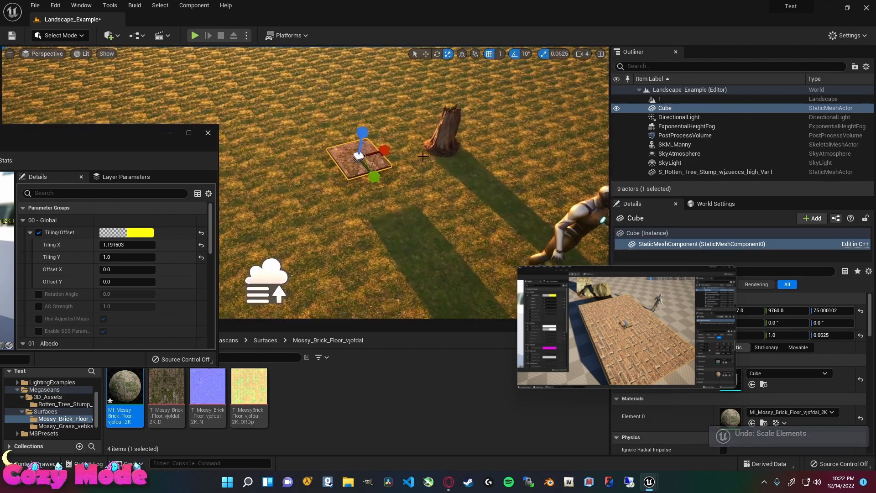
mouse_move(358, 157)
left_mouse_down()
mouse_move(386, 145)
mouse_move(367, 153)
left_mouse_up()
key("ctrl+z")
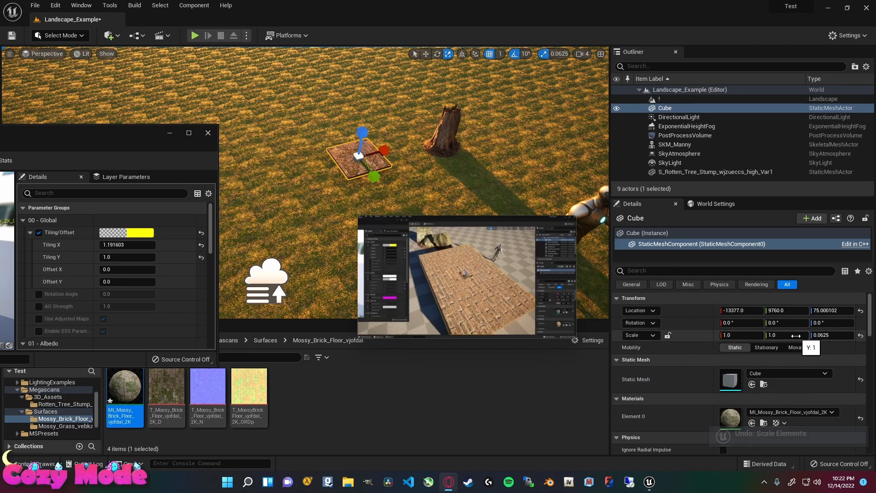
Set the cube's X and Y scale to 5 to widen it into a large slab.
left_click_drag(795, 336, 813, 336)
key("ctrl+z")
left_click(776, 336)
type("2")
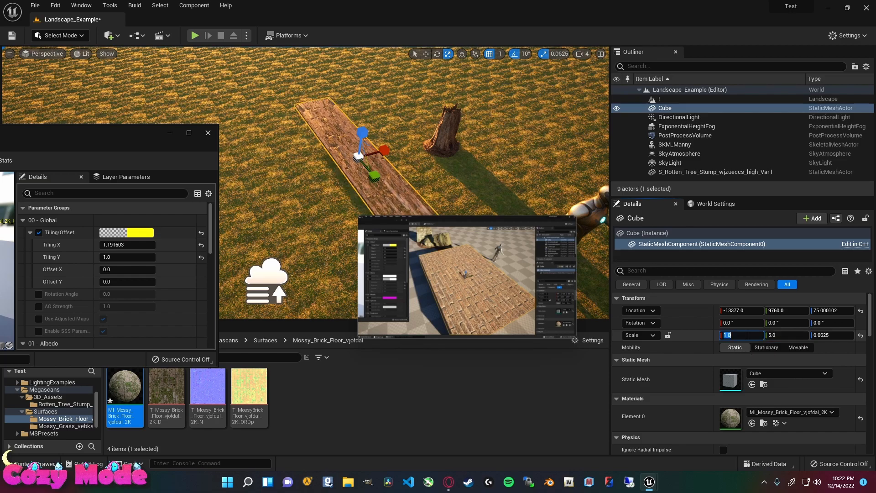
left_click(744, 335)
type("5")
key("Return")
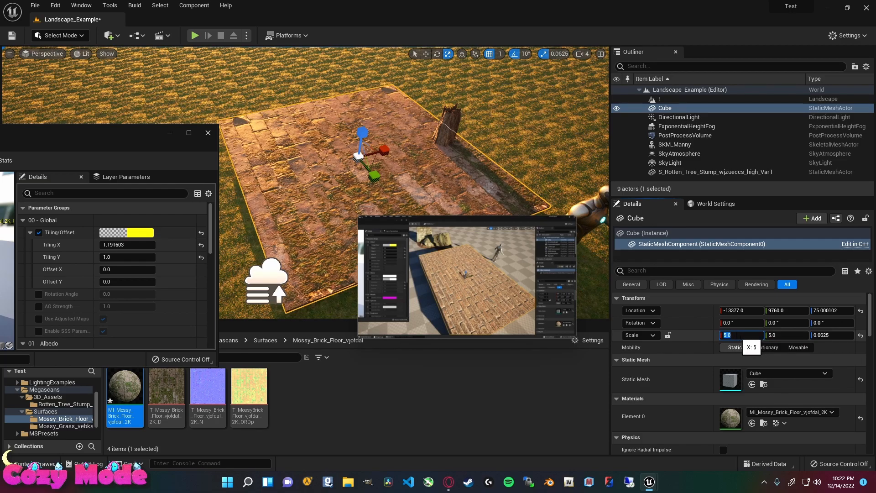
Move the slab away from the tree stump to X -13611, Y 10101 and snap it down onto the ground.
right_click_drag(462, 186, 515, 201)
mouse_move(318, 154)
right_mouse_down()
mouse_move(365, 148)
mouse_move(318, 154)
right_mouse_up()
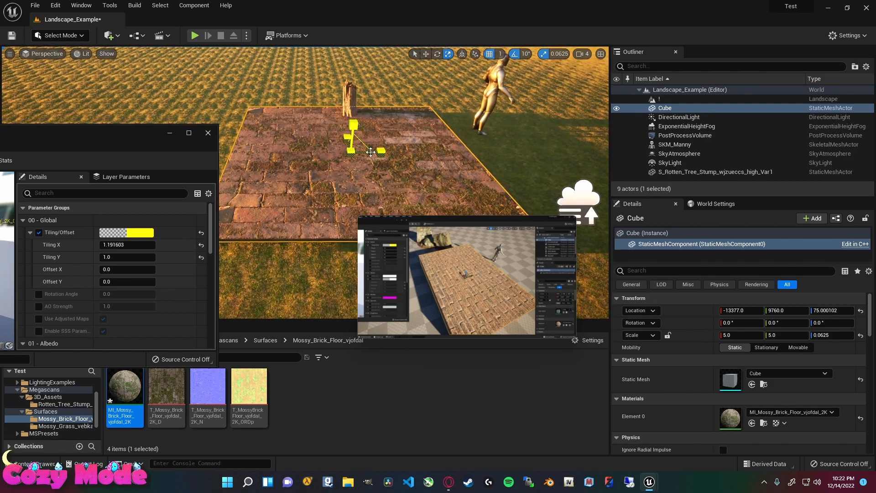
key("q")
key("w")
left_click_drag(379, 152, 475, 117)
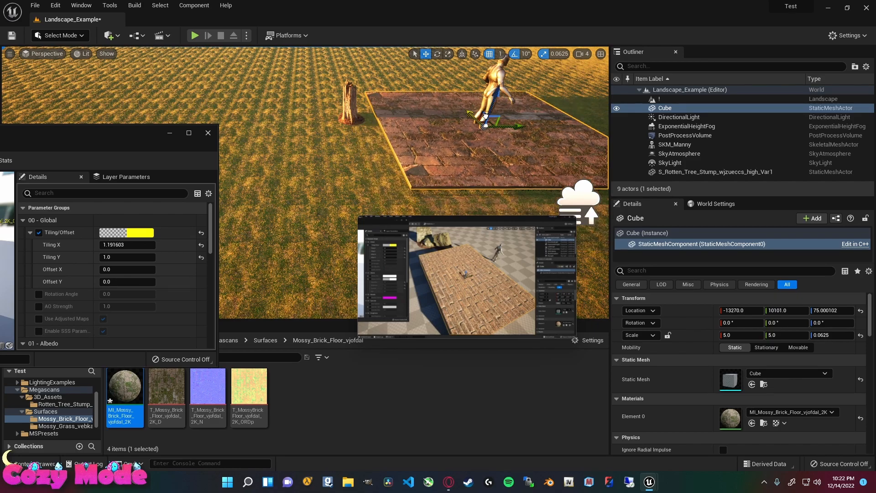
mouse_move(350, 137)
right_mouse_down()
mouse_move(392, 138)
mouse_move(350, 137)
right_mouse_up()
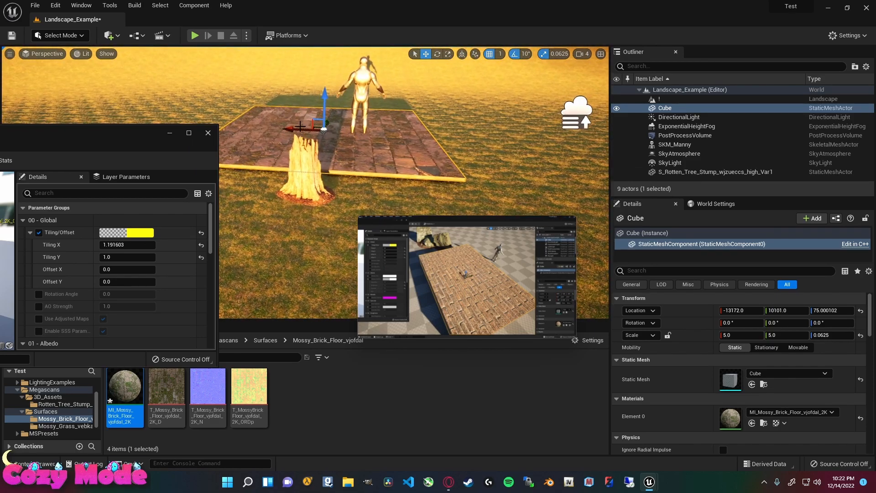
left_click_drag(299, 129, 499, 133)
right_click_drag(498, 133, 541, 154)
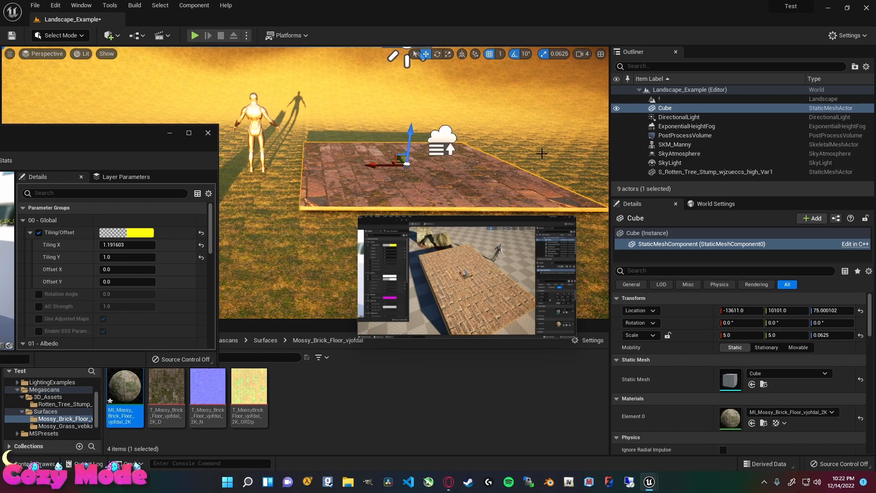
key("End")
right_click_drag(504, 184, 560, 185)
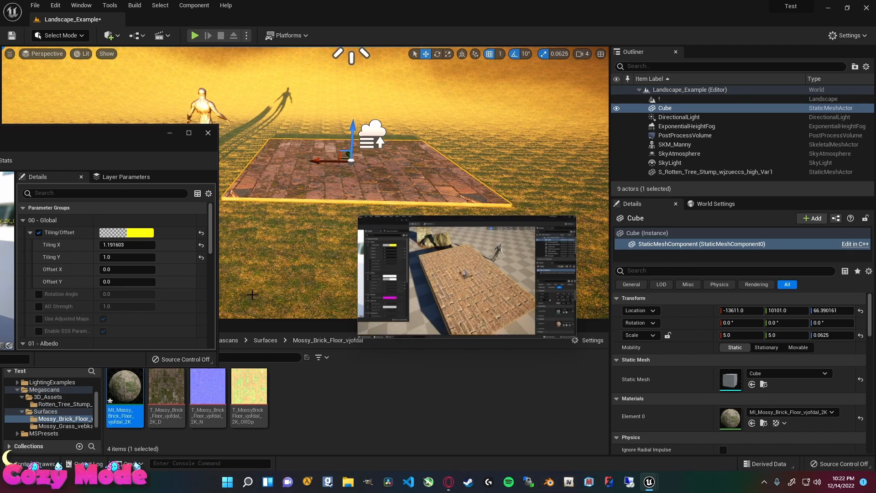
Try Tiling X values of about 14.8, 1 and about 0.416 in the brick floor's material instance.
left_click_drag(131, 244, 192, 245)
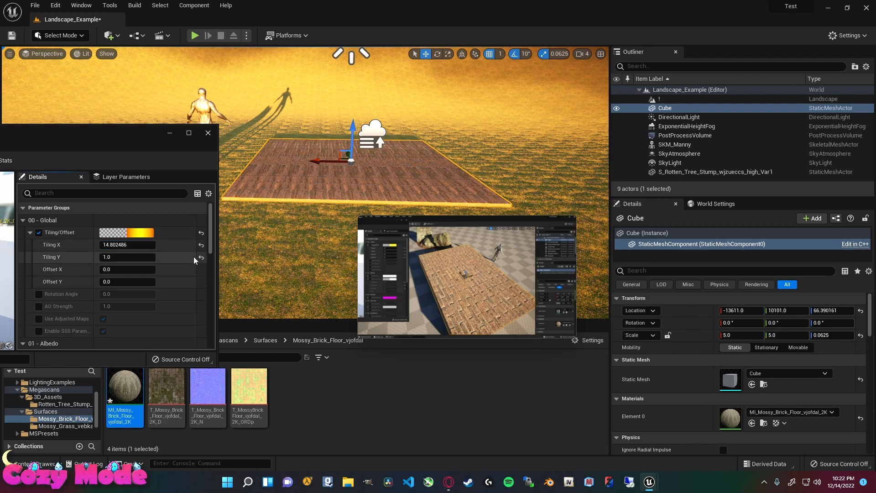
left_click(200, 245)
left_click(133, 247)
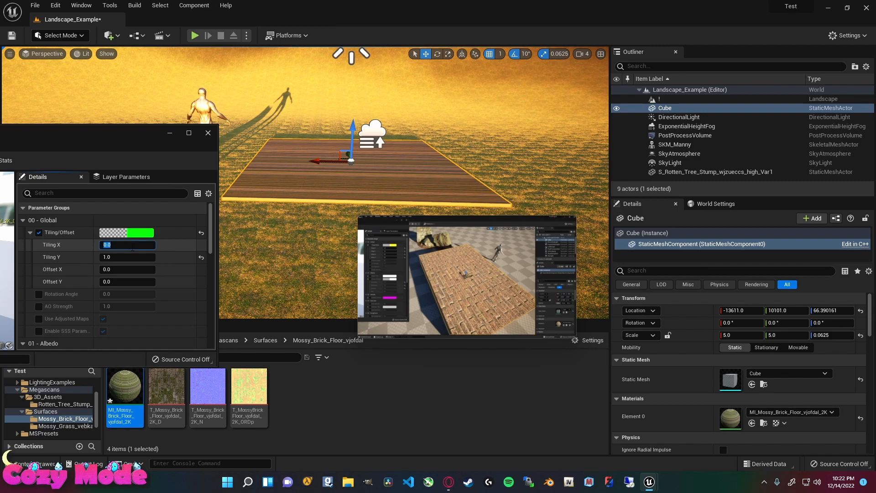
type("1")
key("Return")
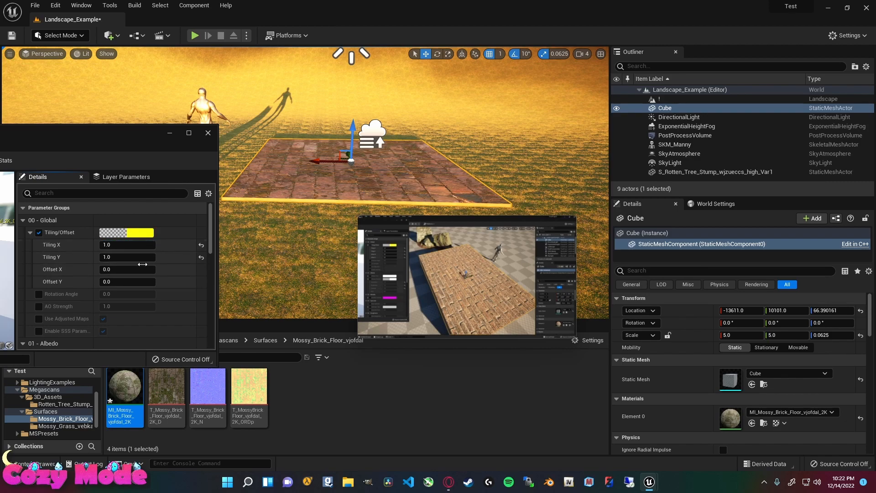
key("ctrl+z")
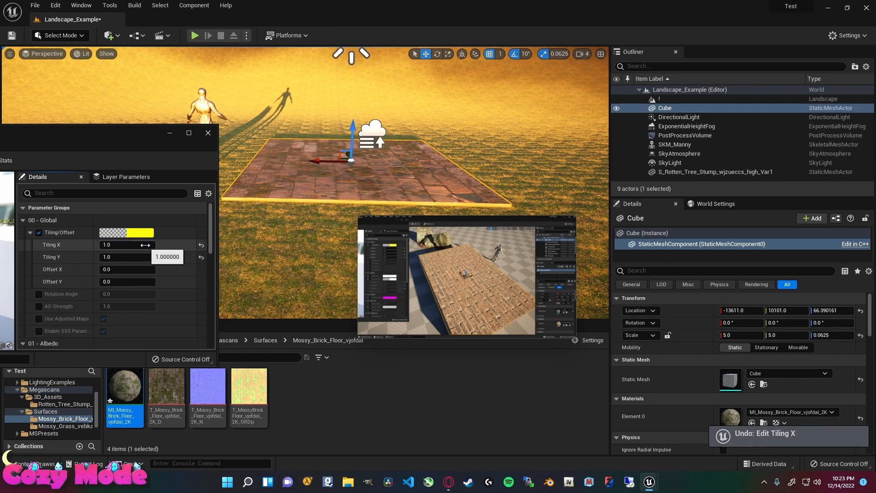
left_click(137, 245)
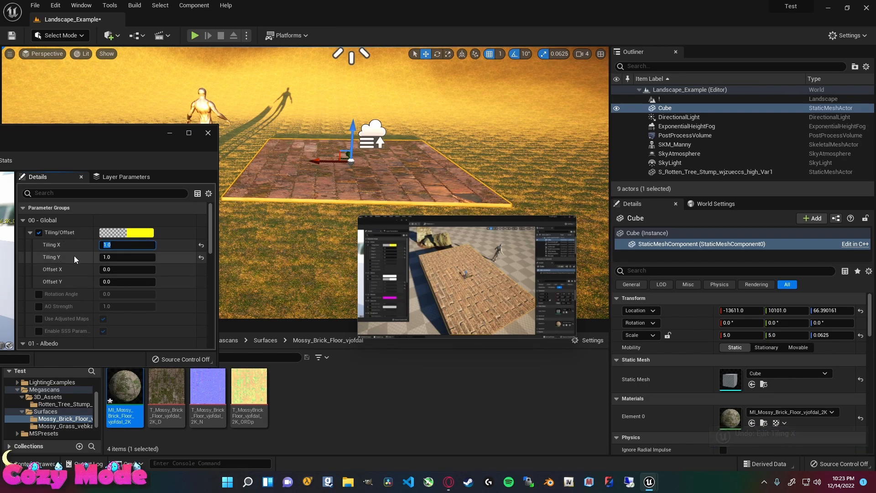
left_click(170, 248)
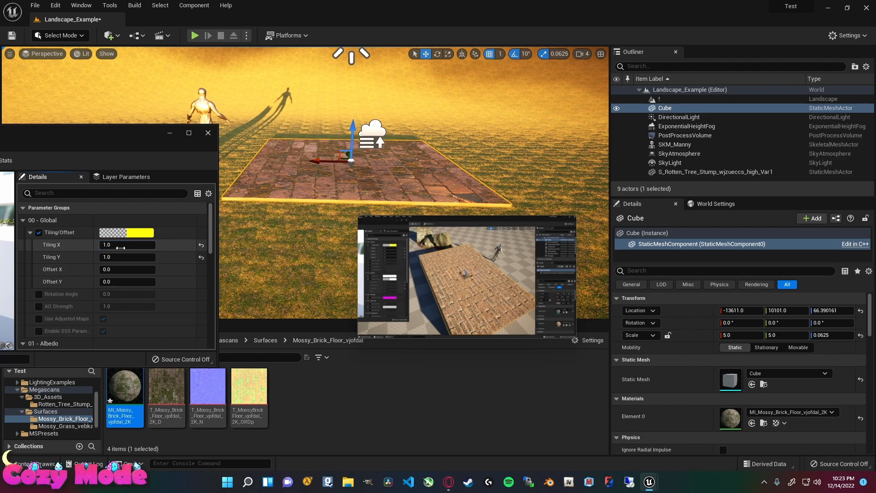
left_click_drag(120, 247, 96, 248)
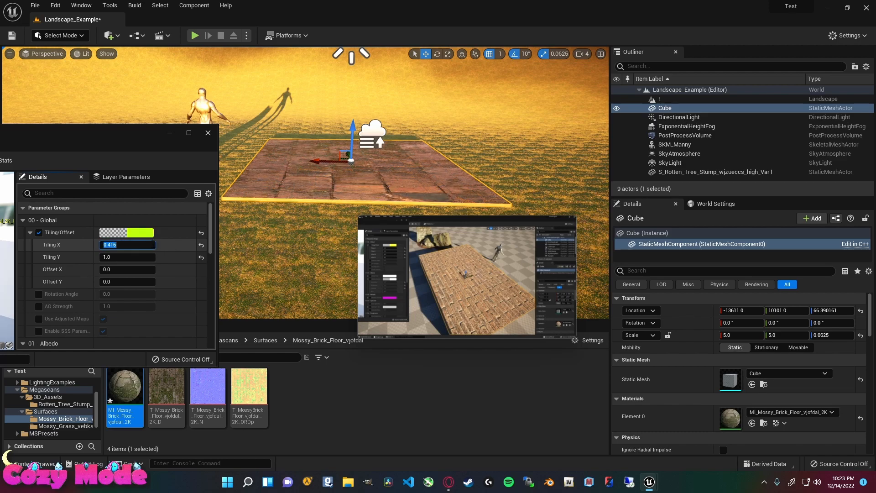
Set both Tiling X and Tiling Y of the brick floor material to 3.
type("3")
left_click(137, 257)
type("3")
key("Return")
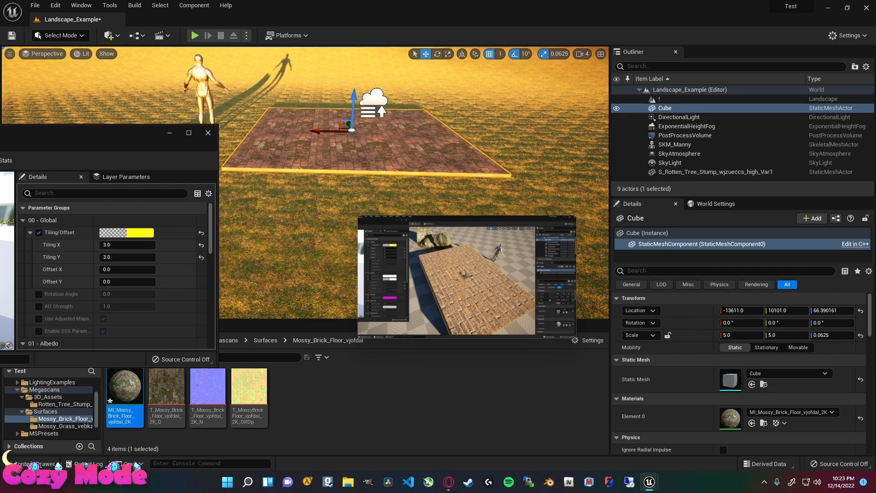
Set Tiling X and Tiling Y to 5 and check the smaller bricks on the slab up close.
left_click(132, 247)
type("5")
left_click(133, 257)
type("5")
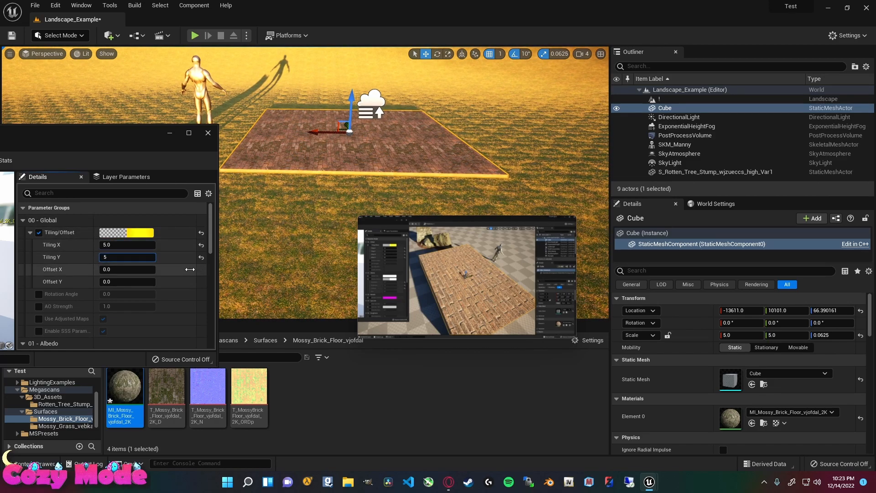
key("Return")
key("w")
mouse_move(255, 223)
right_mouse_down()
mouse_move(255, 169)
mouse_move(255, 215)
right_mouse_up()
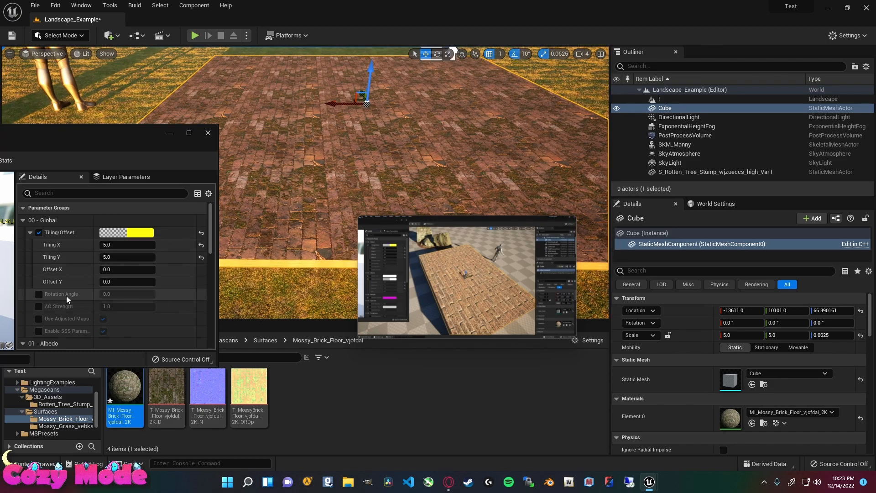
Try the Rotation Angle override on the brick material, undo the angle change and disable the override again.
left_click(39, 294)
left_click_drag(123, 295, 137, 295)
key("ctrl+z")
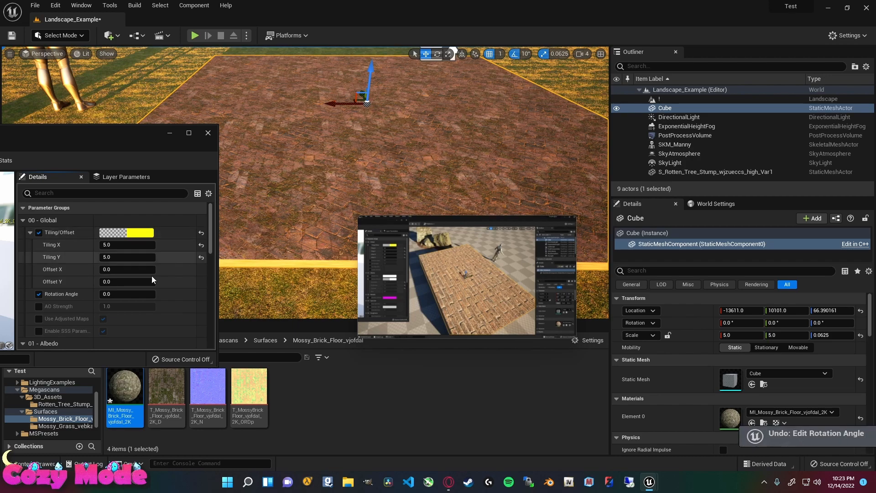
left_click(39, 294)
Try an AO Strength of about 1.46, return it to 1 and disable its override.
scroll(94, 292, "down", 3)
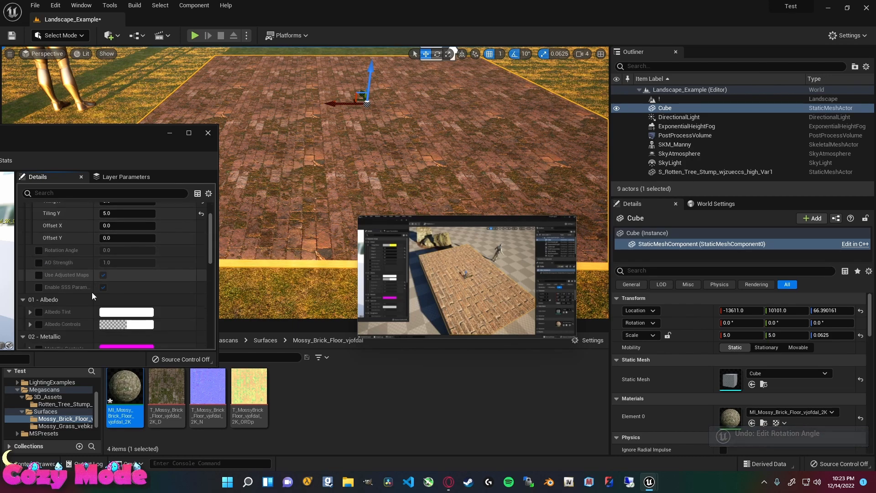
scroll(92, 292, "down", 2)
scroll(92, 292, "up", 3)
left_click(38, 276)
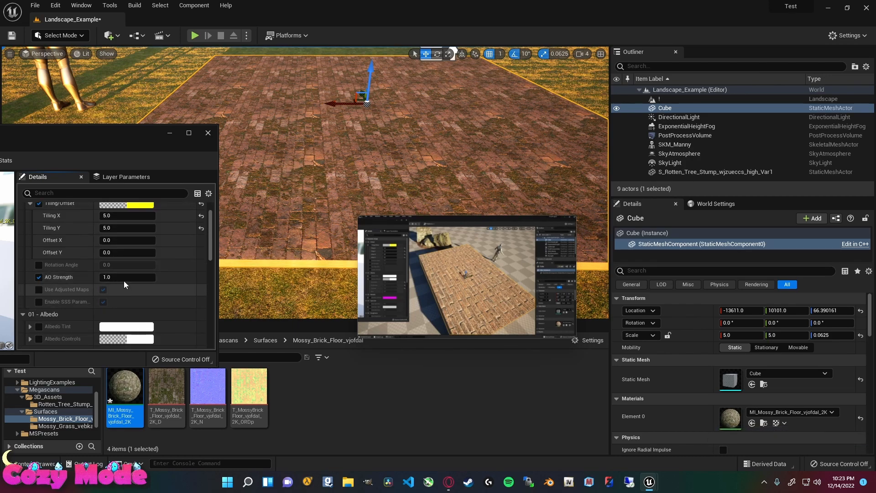
left_click_drag(128, 277, 146, 277)
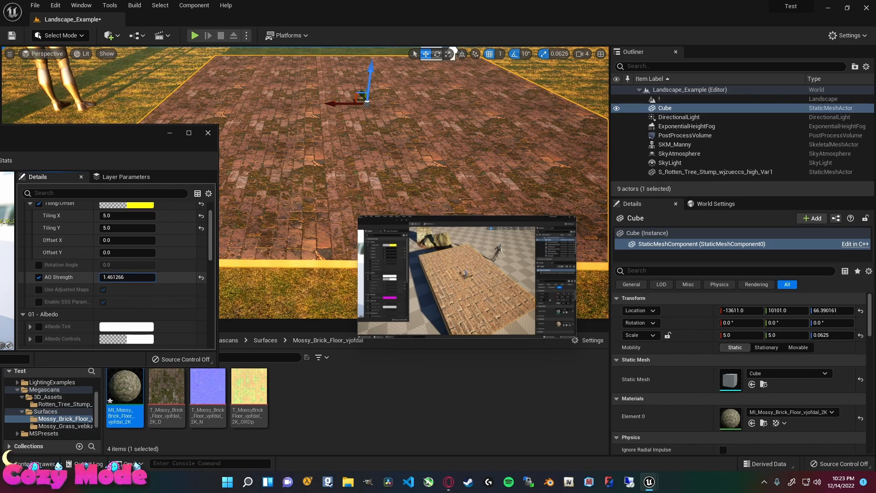
left_click(123, 277)
type("1")
key("Return")
left_click(42, 274)
Enable the Normal Strength override, set it to about 1.72 and check the slab from other angles.
scroll(86, 297, "down", 10)
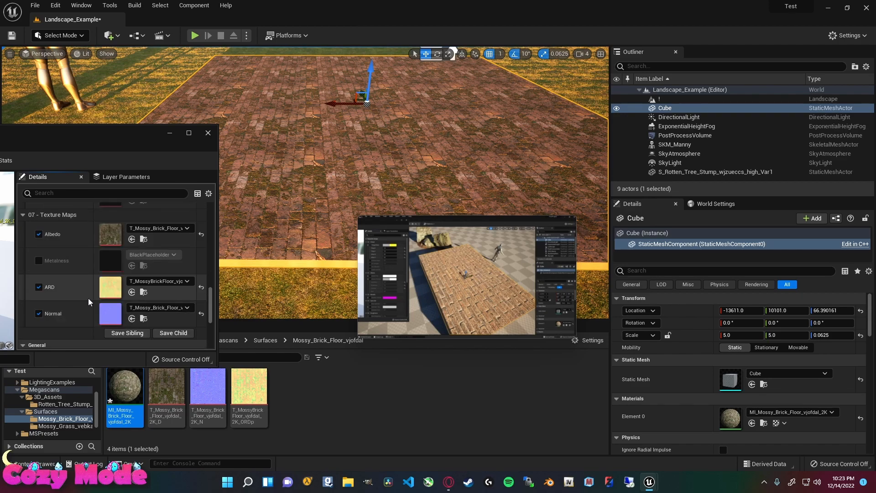
scroll(87, 297, "up", 8)
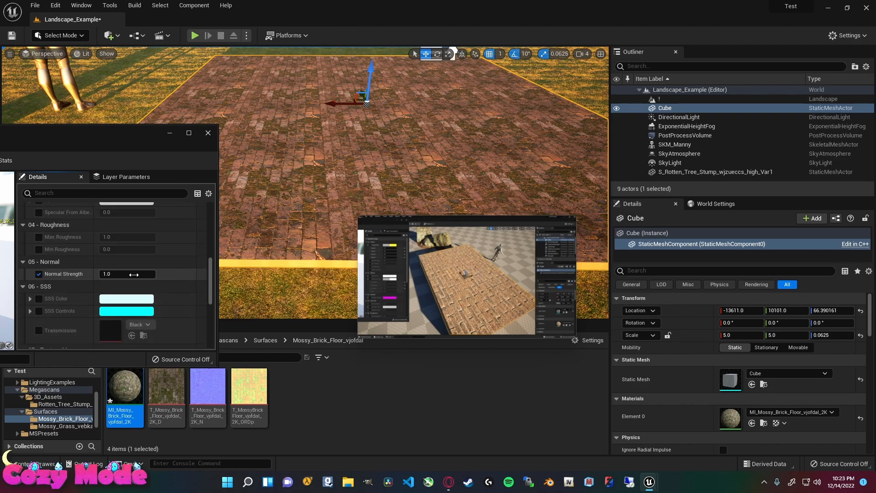
left_click_drag(127, 274, 183, 273)
key("w")
right_click_drag(306, 245, 364, 116)
key("s")
key("d")
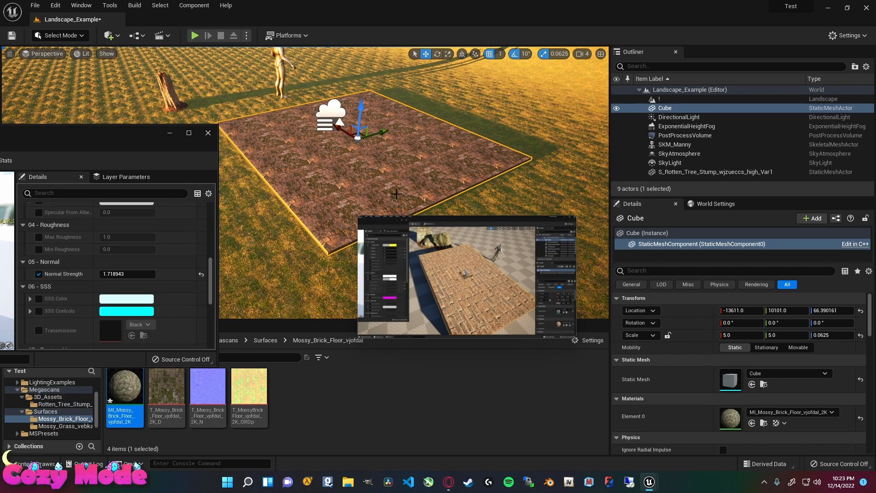
right_click_drag(396, 194, 409, 198)
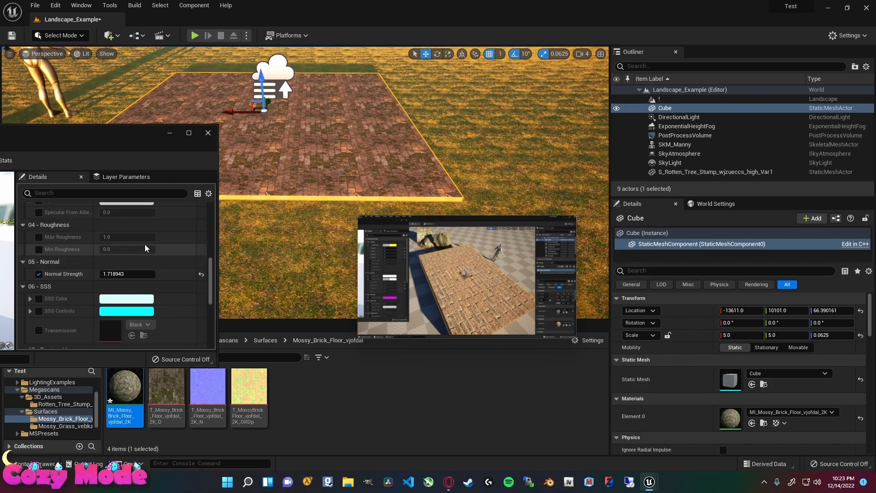
Examine the brick slab from several distances and review the material instance's remaining parameter groups.
scroll(168, 248, "up", 5)
mouse_move(305, 214)
right_mouse_down()
mouse_move(294, 109)
mouse_move(269, 91)
mouse_move(229, 98)
mouse_move(314, 207)
right_mouse_up()
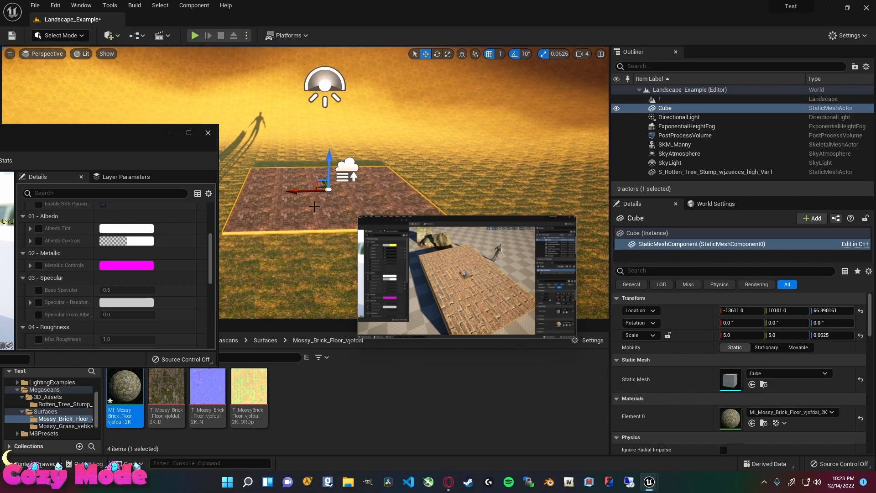
key("w")
right_click_drag(362, 169, 344, 160)
key("s")
key("w")
key("s")
scroll(69, 264, "up", 4)
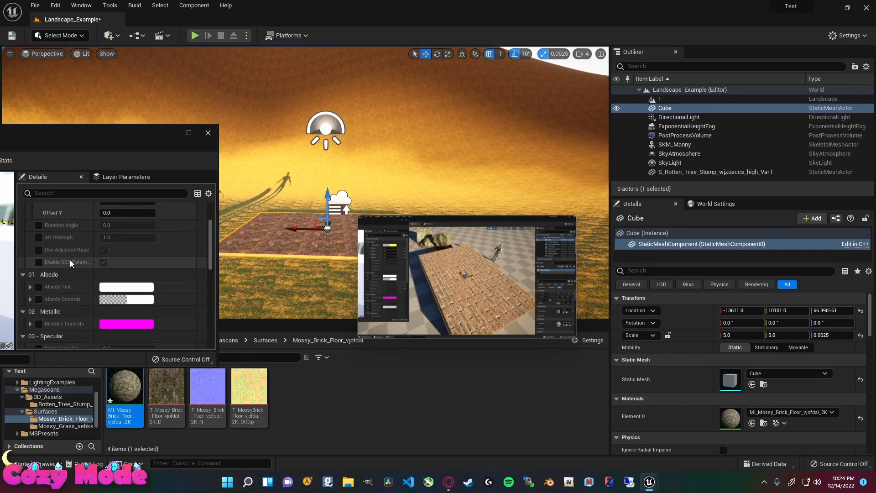
scroll(71, 261, "up", 3)
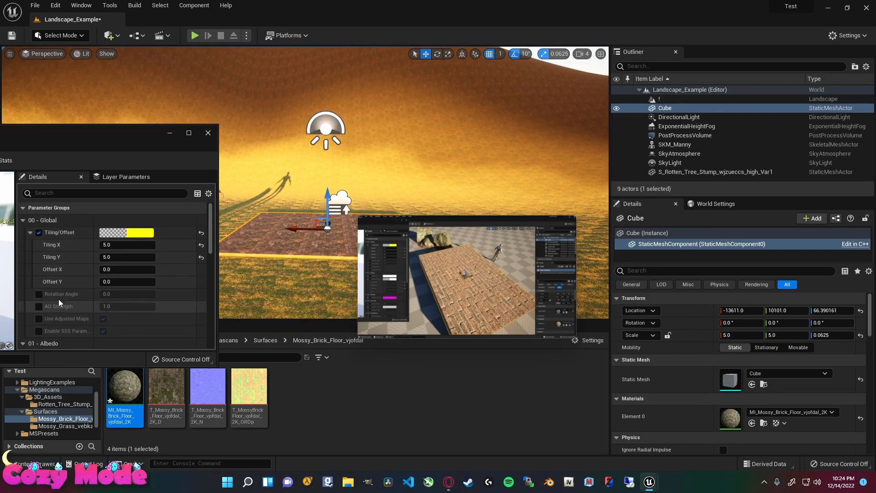
Try a Rotation Angle of about 2.65 on the brick material and disable its override.
left_click_drag(127, 293, 479, 284)
key("w")
right_click_drag(295, 254, 296, 278)
left_click_drag(145, 293, 101, 293)
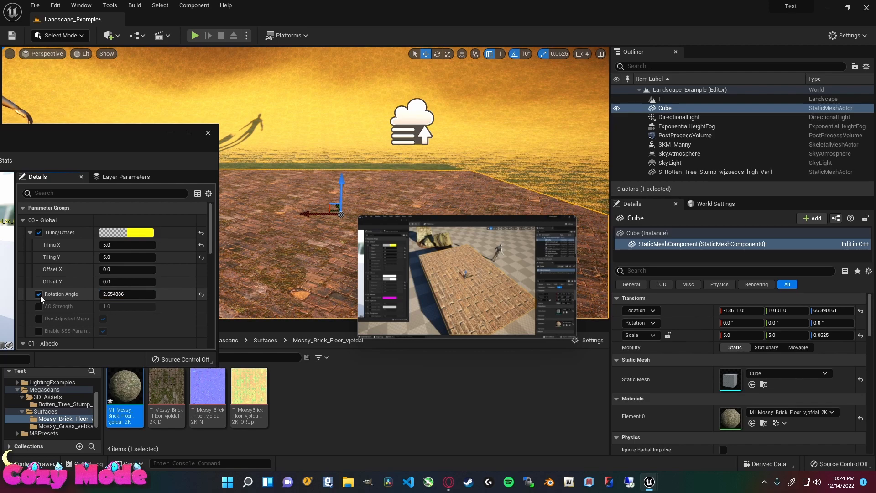
left_click(40, 294)
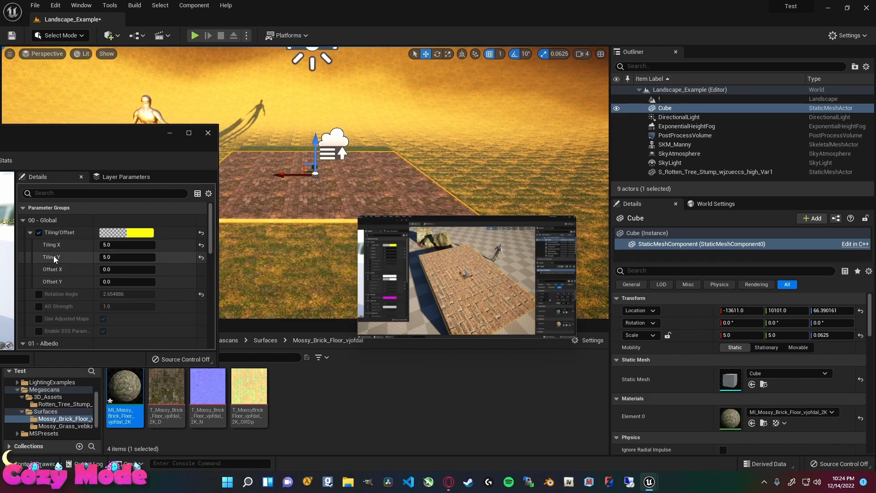
Play the tutorial video clear of the slab and select the rotten tree stump in the scene.
mouse_move(369, 335)
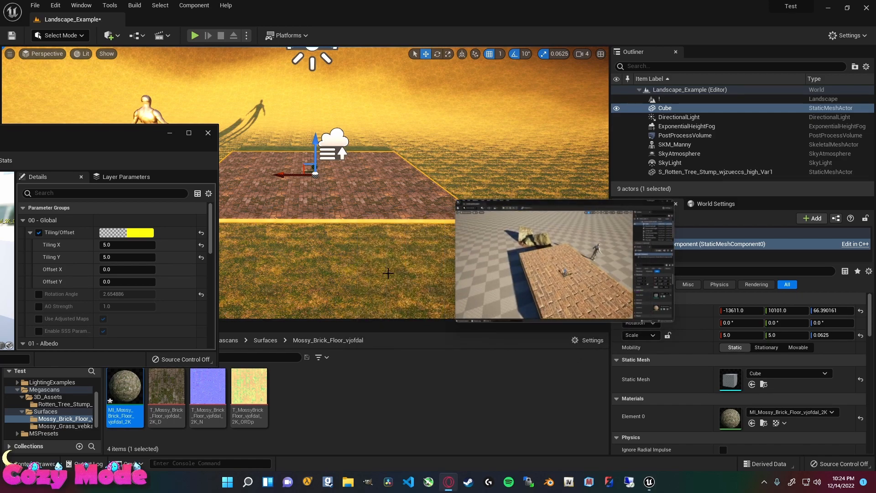
right_click_drag(391, 274, 223, 267)
left_click(319, 174)
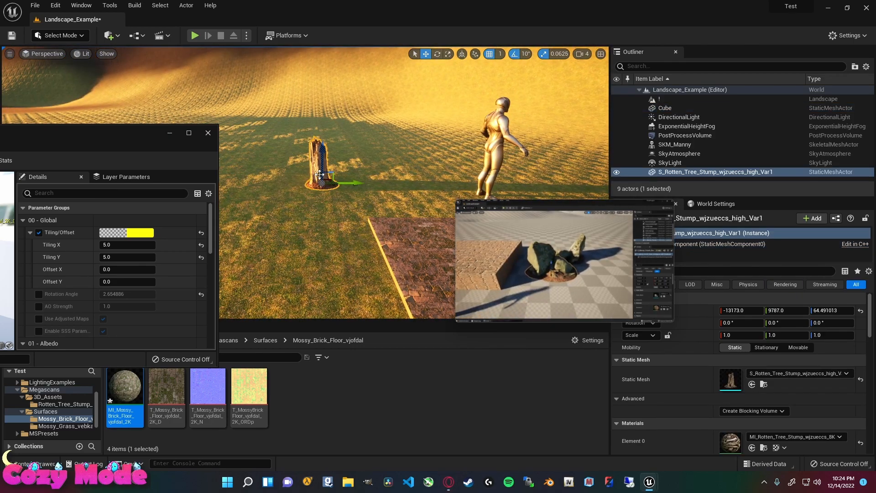
Enlarge the floating tutorial video to follow its next part and select the landscape instead of the stump.
mouse_move(599, 273)
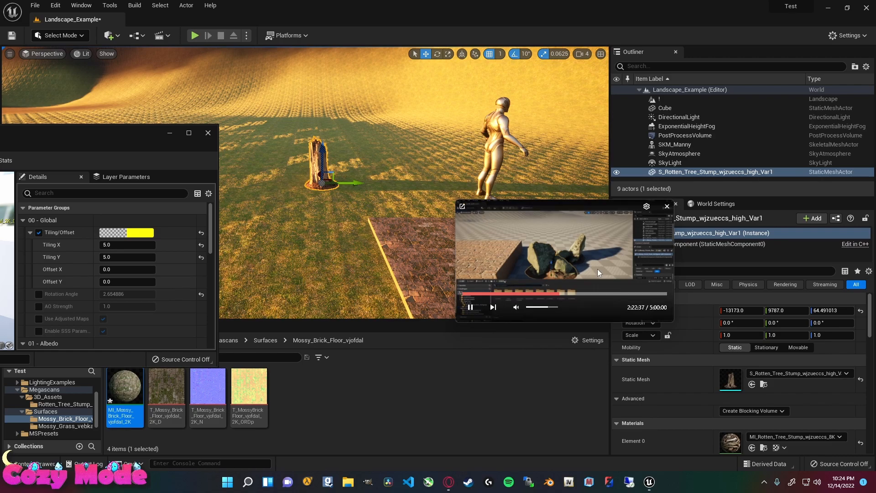
left_click_drag(456, 200, 400, 131)
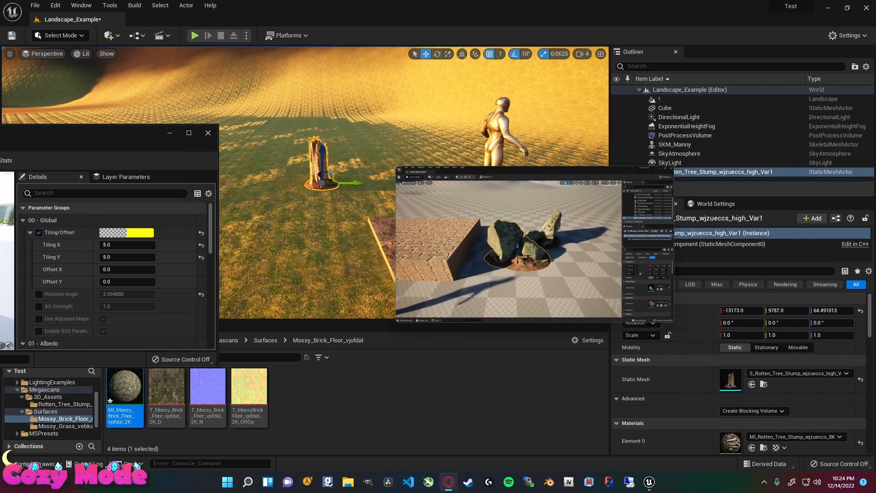
left_click(348, 192)
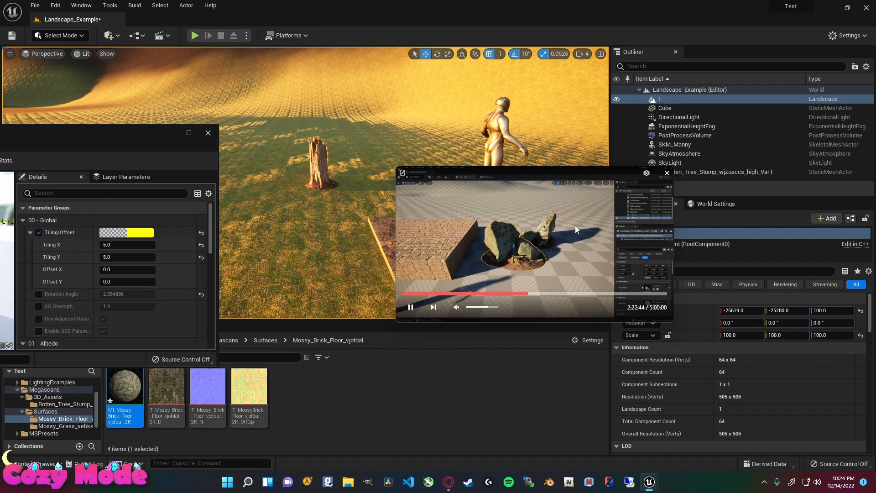
Clear the tutorial video off the rotten tree stump, select the stump, and locate its static mesh in the Content Browser.
left_click_drag(645, 312, 590, 258)
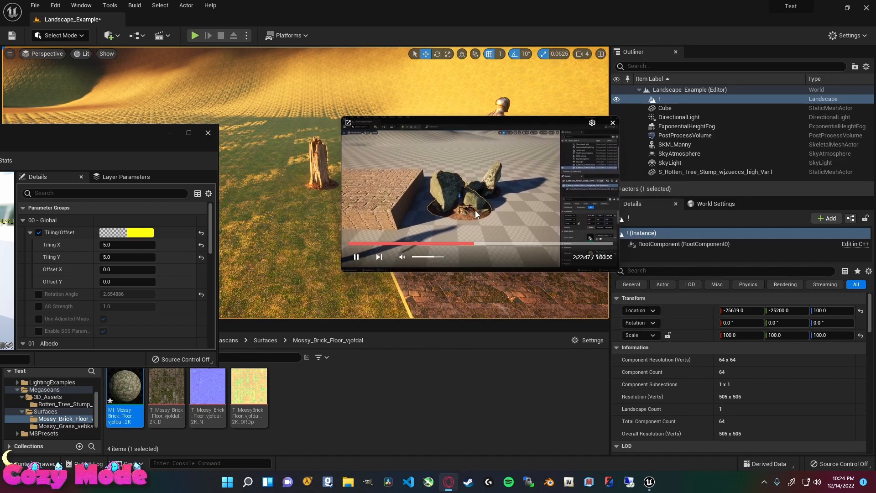
left_click(323, 158)
left_click(322, 158)
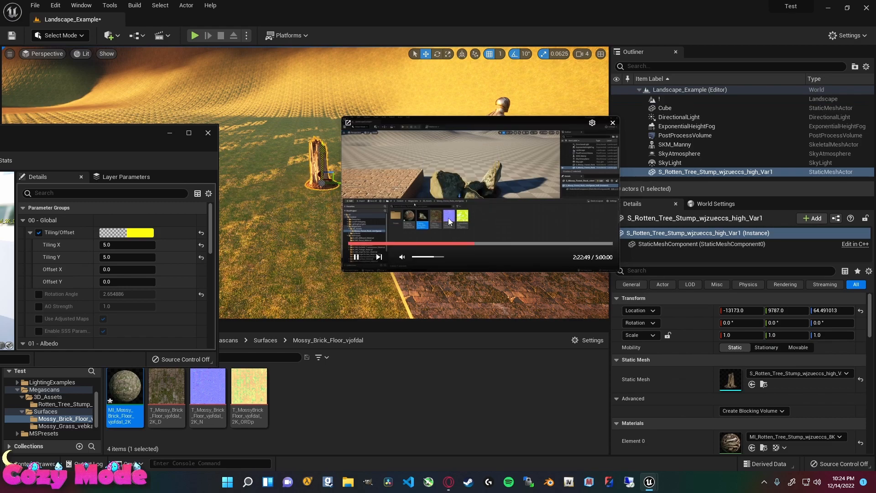
left_click(764, 384)
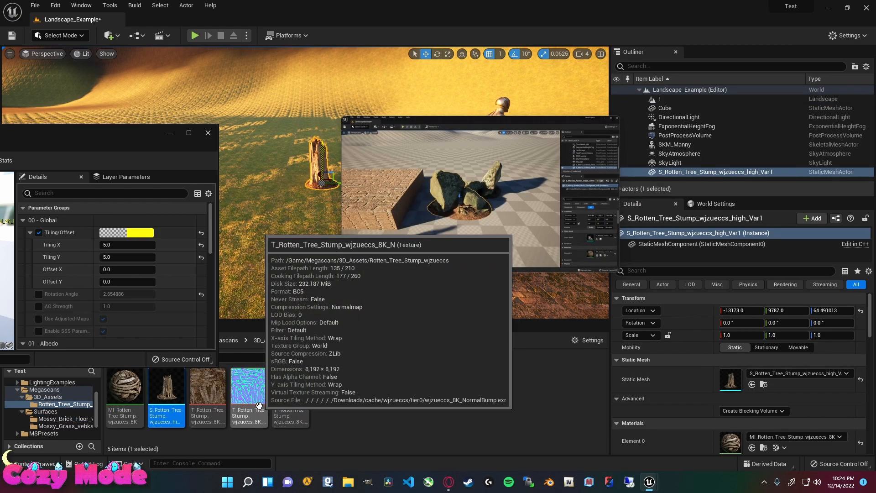
left_click(305, 212)
left_click(311, 192)
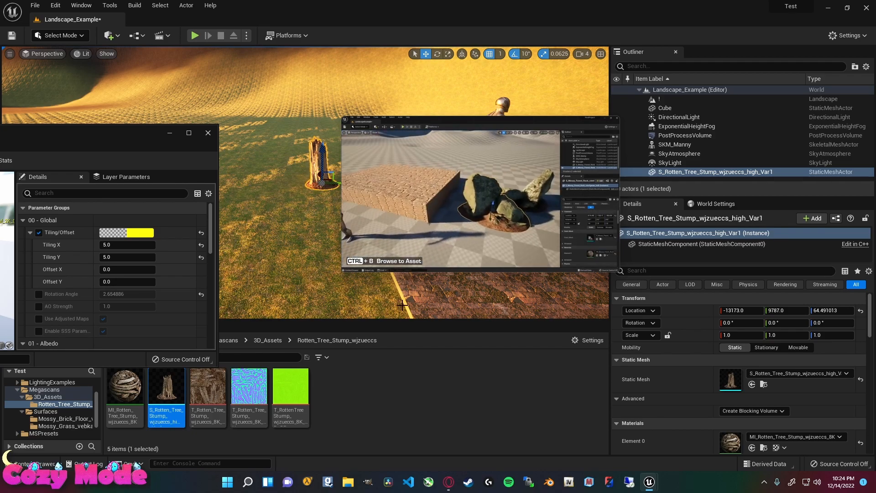
Select the mossy brick slab, locate its Cube mesh among the basic shapes, and frame the slab in the viewport.
left_click(486, 312)
key("ctrl+b")
key("f")
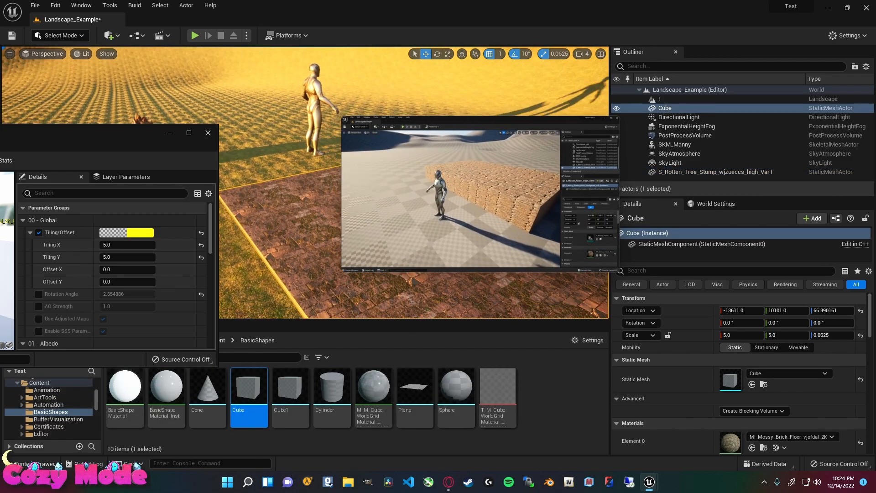
left_click_drag(137, 134, 98, 90)
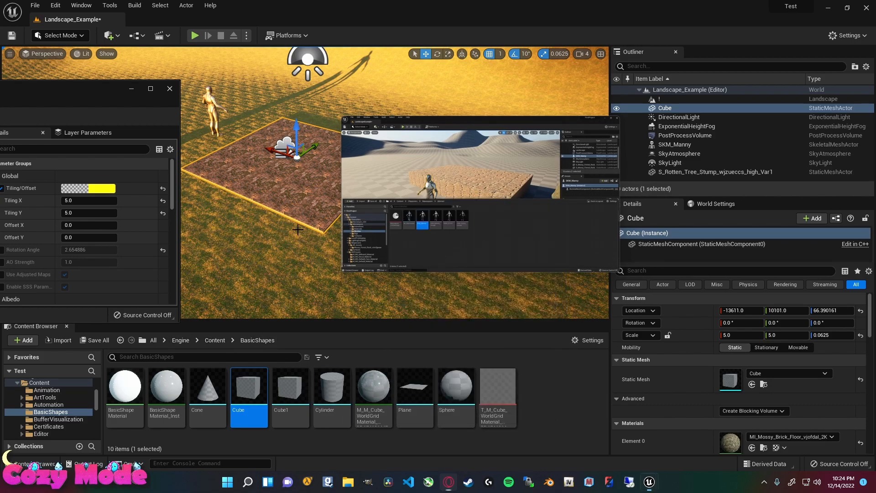
right_click_drag(306, 241, 346, 228)
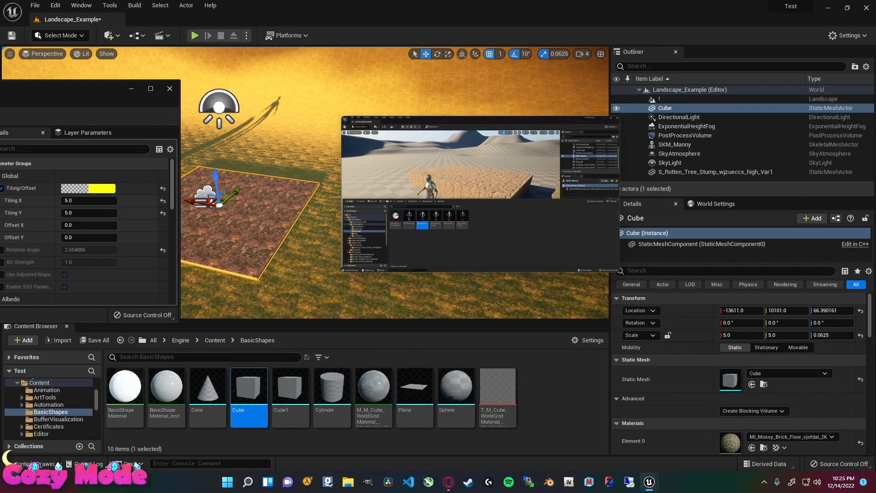
Look at the Sphere basic shape in the mesh editor and minimize the floating editor window.
double_click(456, 392)
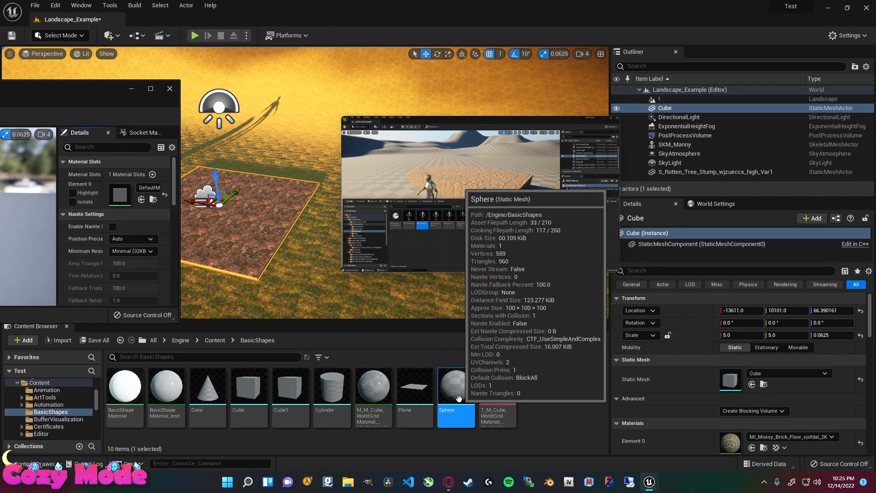
right_click_drag(311, 279, 223, 279)
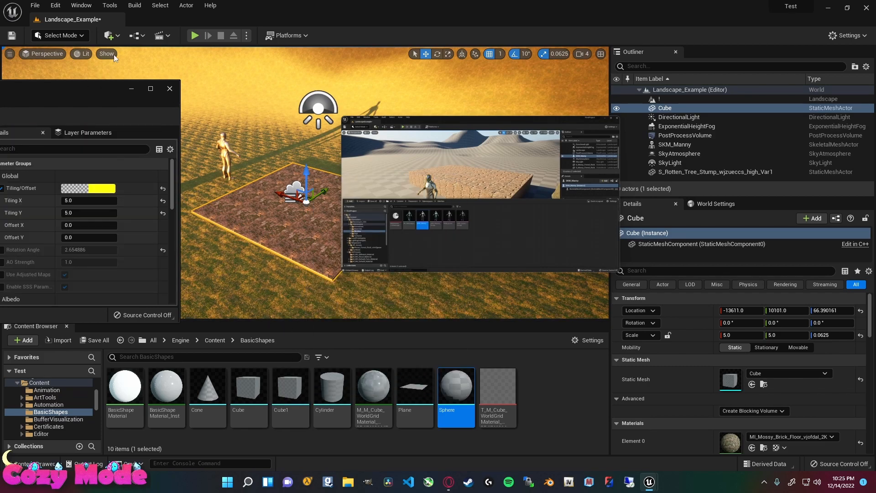
left_click(131, 90)
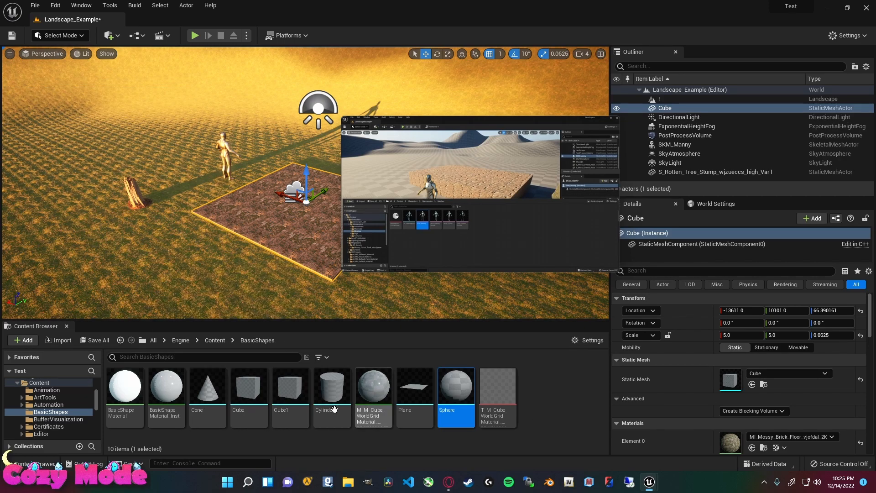
Resume the tutorial video and switch the level editor to Foliage mode.
mouse_move(390, 243)
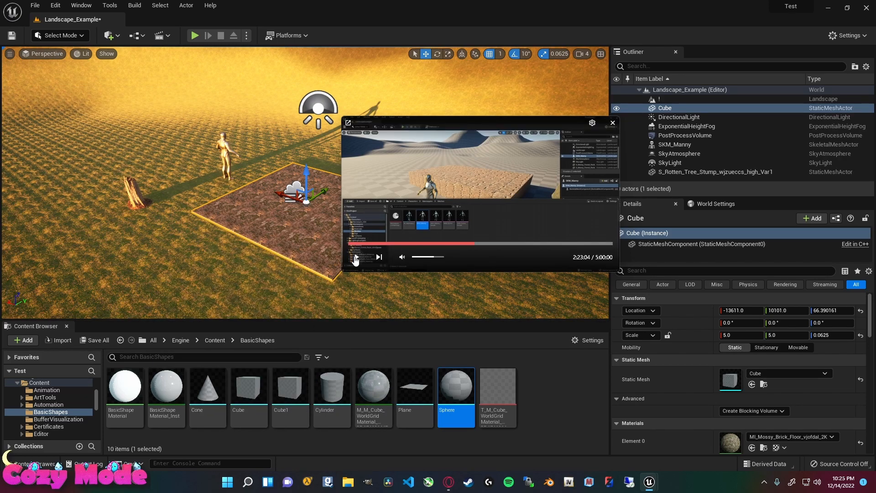
left_click(356, 258)
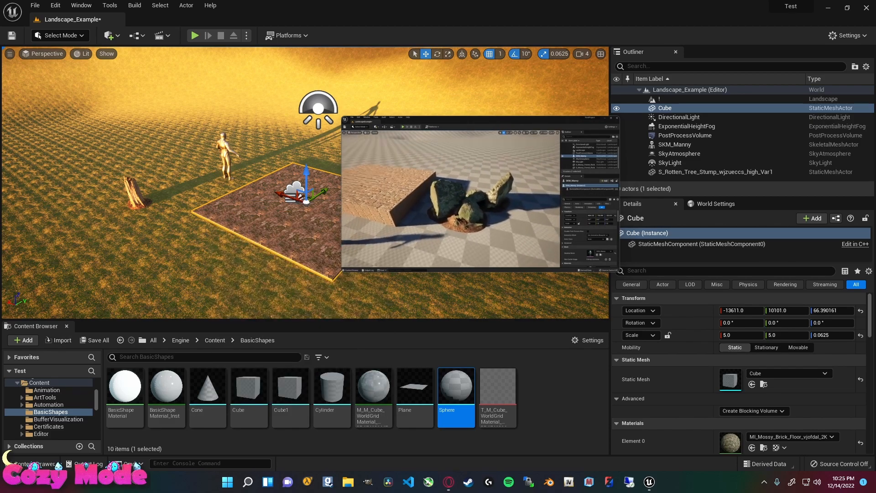
right_click_drag(281, 231, 210, 200)
key("s")
key("w")
left_click(60, 35)
left_click(87, 78)
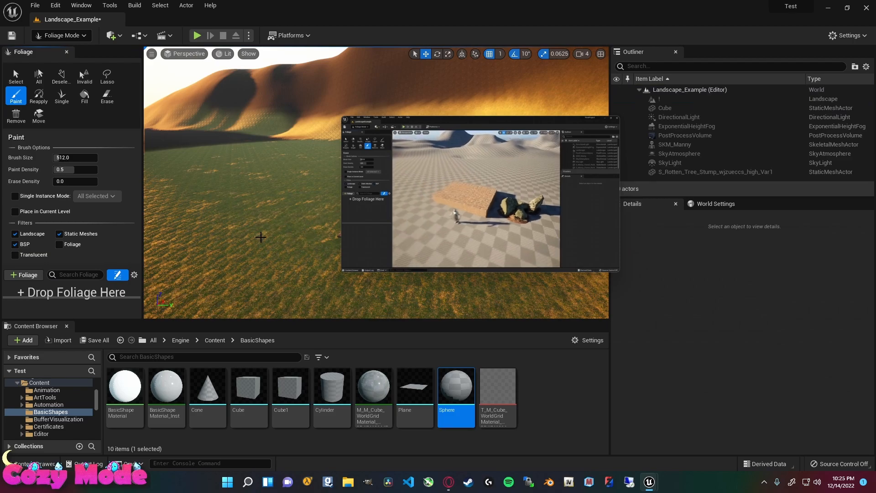
Move the tutorial video clear of the viewport and survey the slab, mannequin and stump from farther away while following it.
key("s")
right_click_drag(261, 237, 146, 269)
key("d")
mouse_move(481, 184)
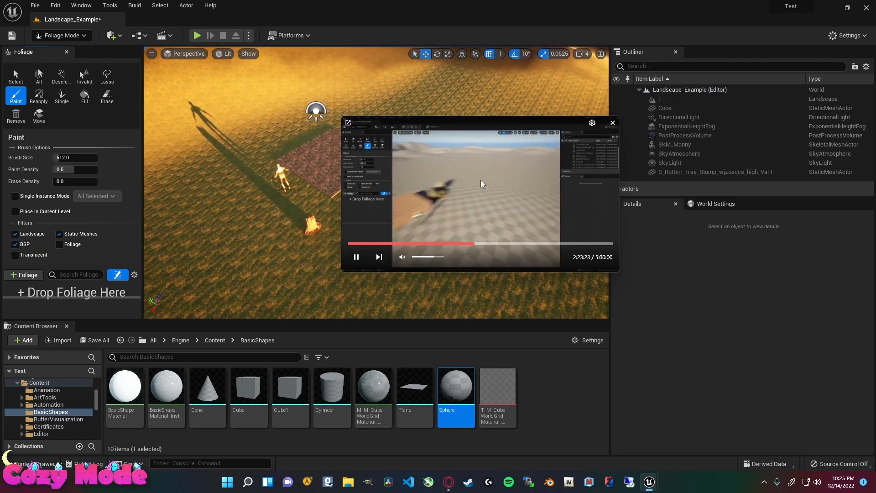
left_click_drag(480, 184, 645, 168)
key("s")
key("d")
right_click_drag(378, 174, 331, 160)
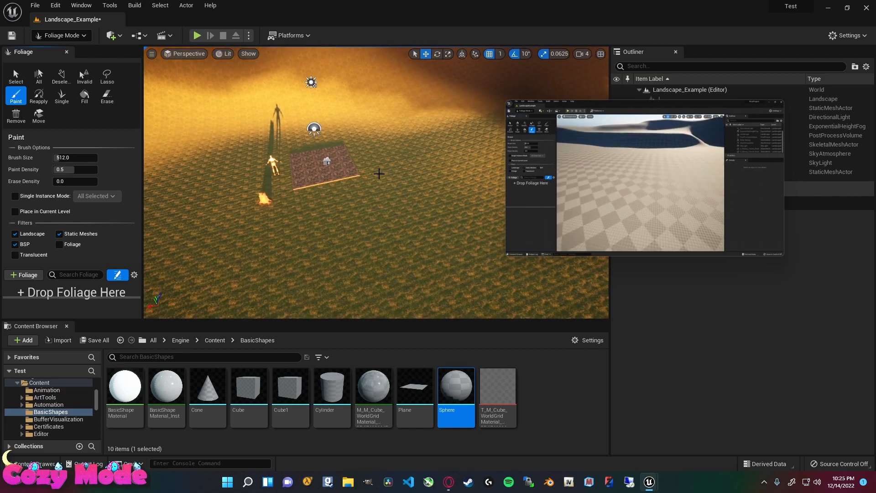
mouse_move(545, 248)
left_click(520, 242)
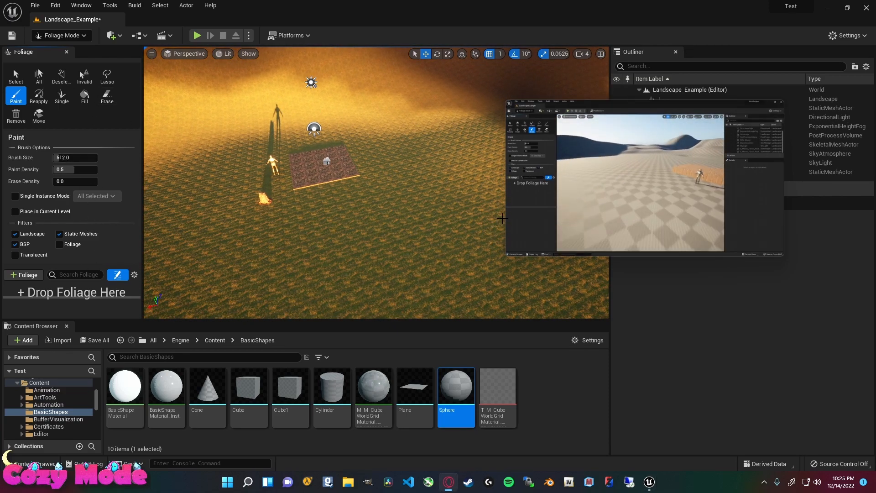
left_click(520, 243)
right_click_drag(418, 232, 356, 235)
key("d")
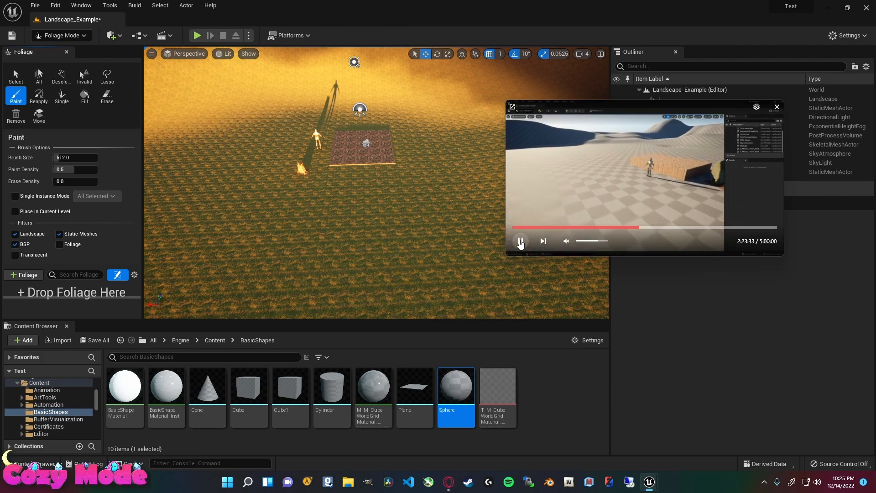
Return to Select mode and open Quixel Bridge with the tutorial video paused.
key("shift+1")
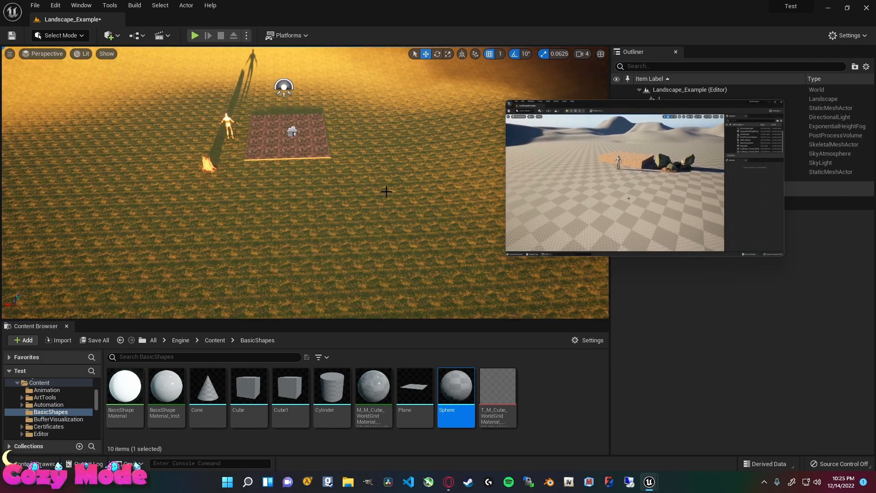
left_click(109, 35)
left_click(139, 68)
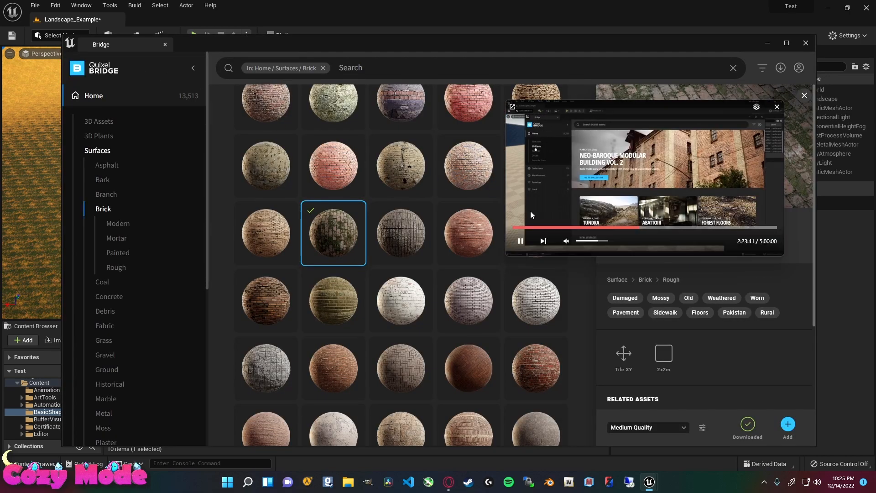
left_click(520, 242)
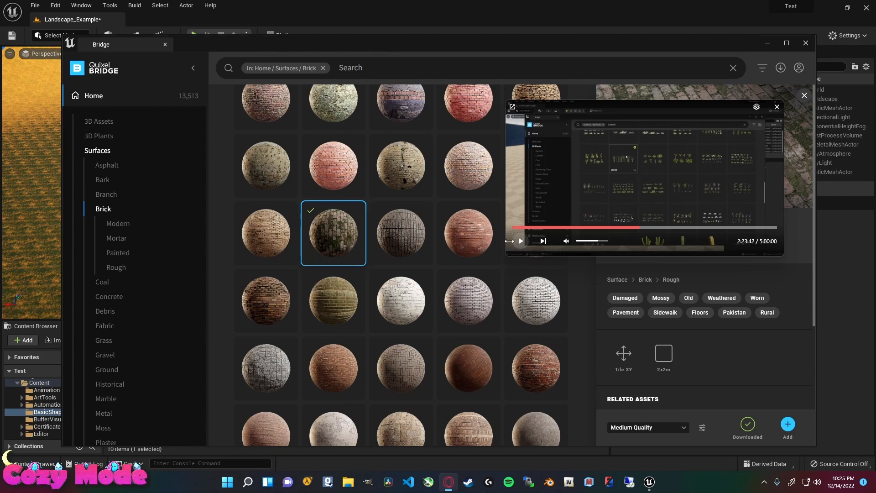
Browse to the Herb category of 3D Plants and select Wood Sorrel, keeping the tutorial video off its details.
left_click(104, 152)
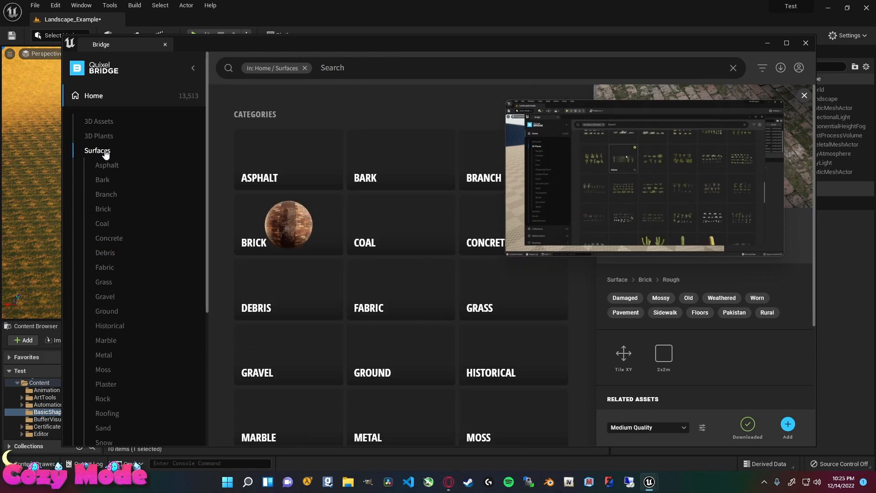
left_click(114, 138)
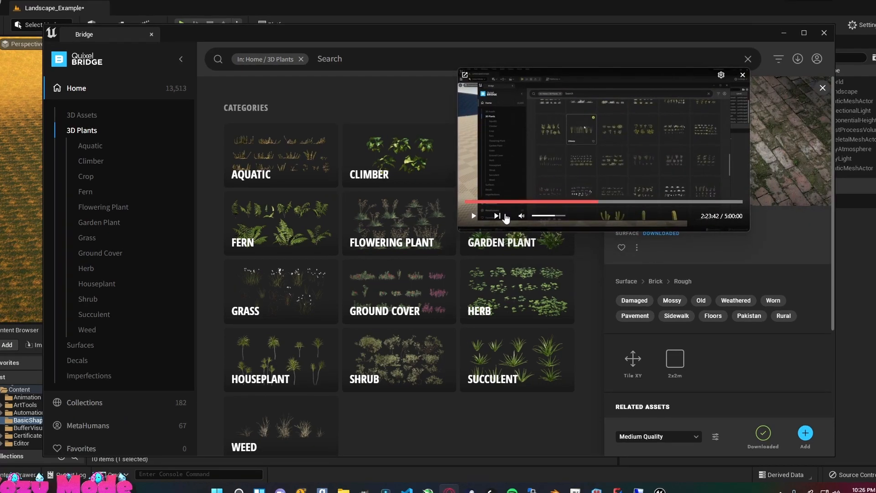
mouse_move(474, 219)
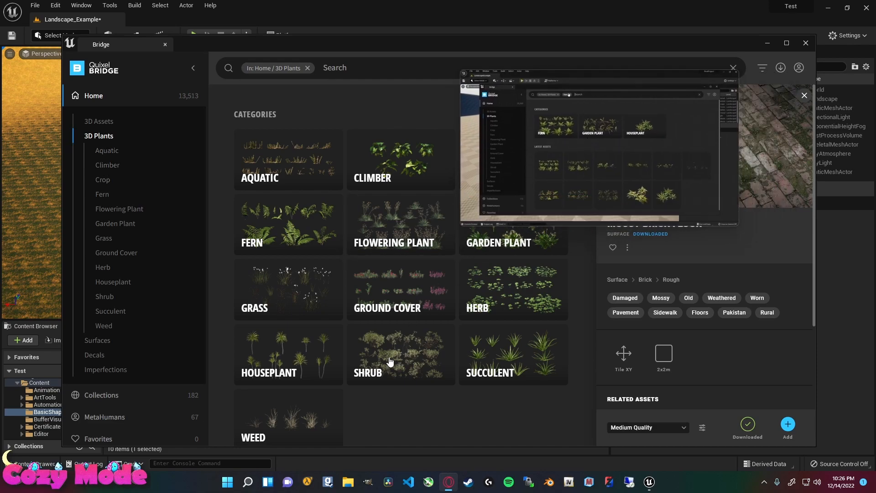
left_click(500, 297)
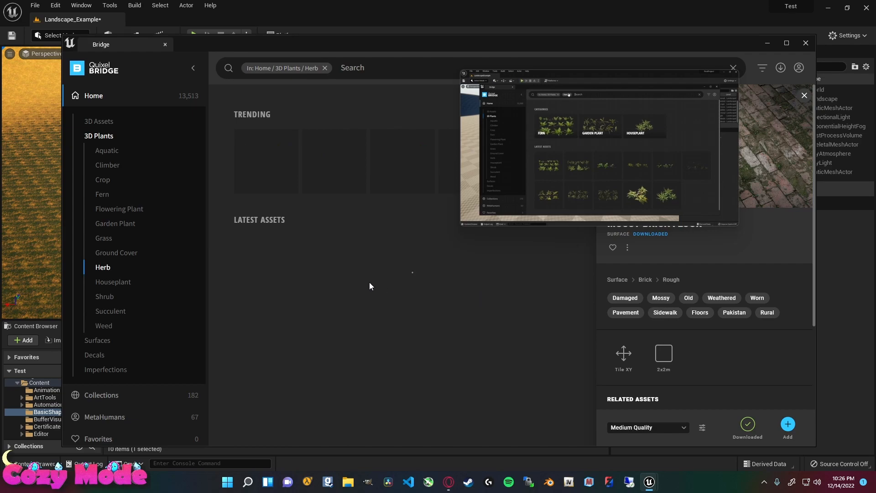
left_click(262, 176)
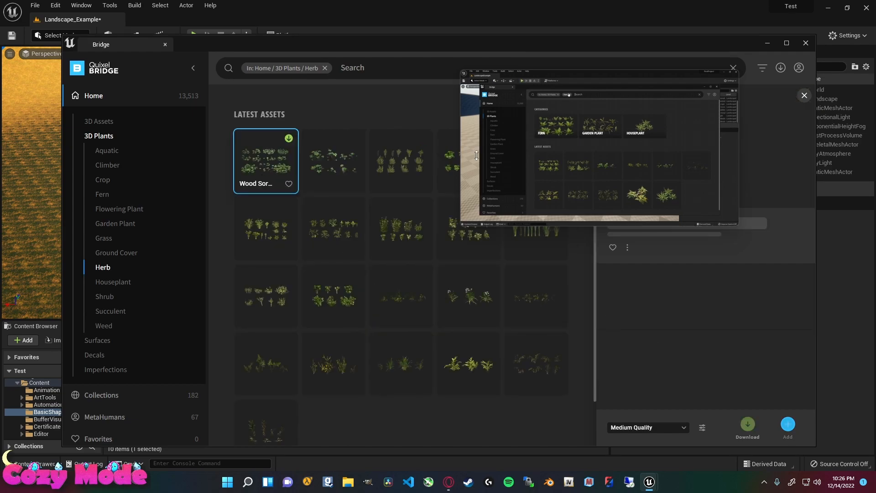
left_click_drag(634, 135, 416, 136)
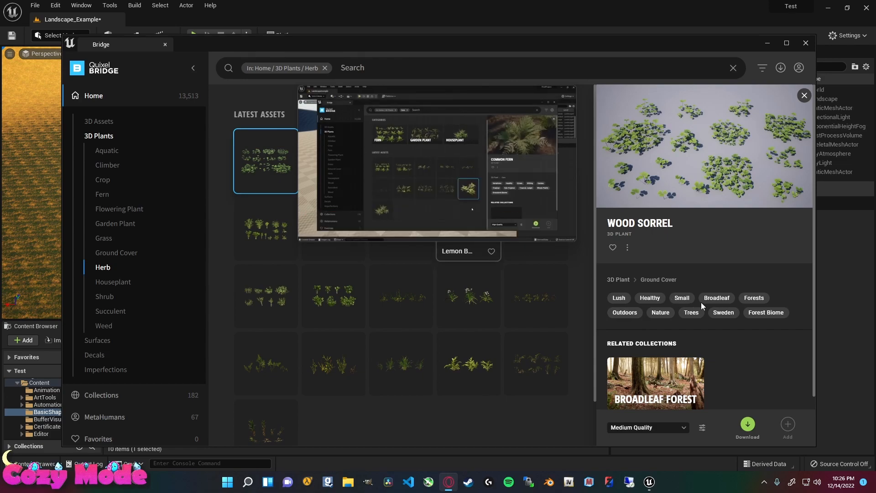
Set the Wood Sorrel download quality to Low Quality.
left_click(681, 427)
left_click(681, 426)
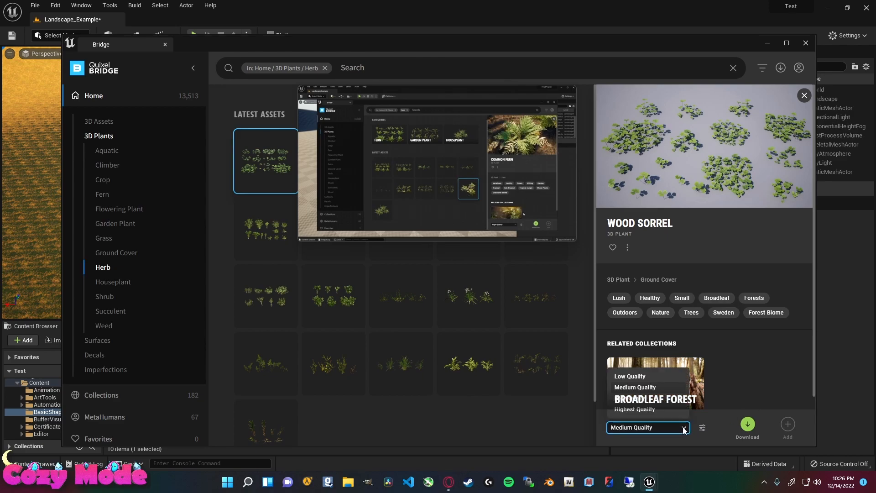
left_click(683, 428)
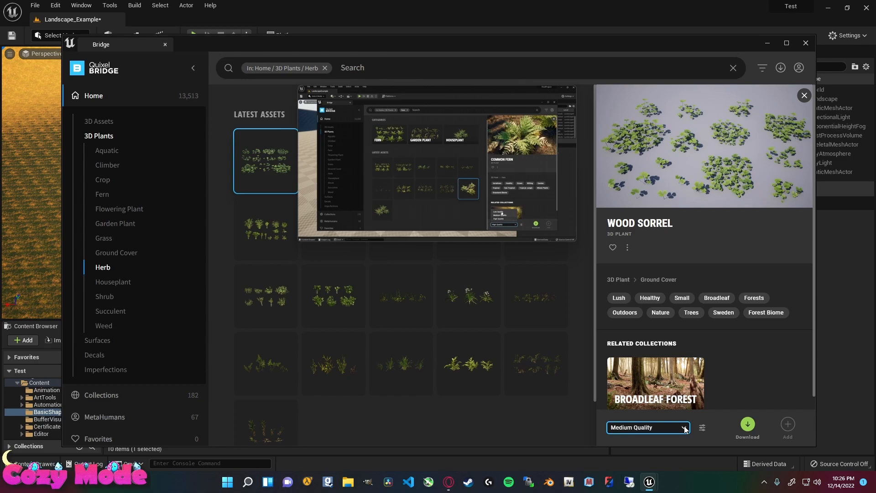
left_click(684, 428)
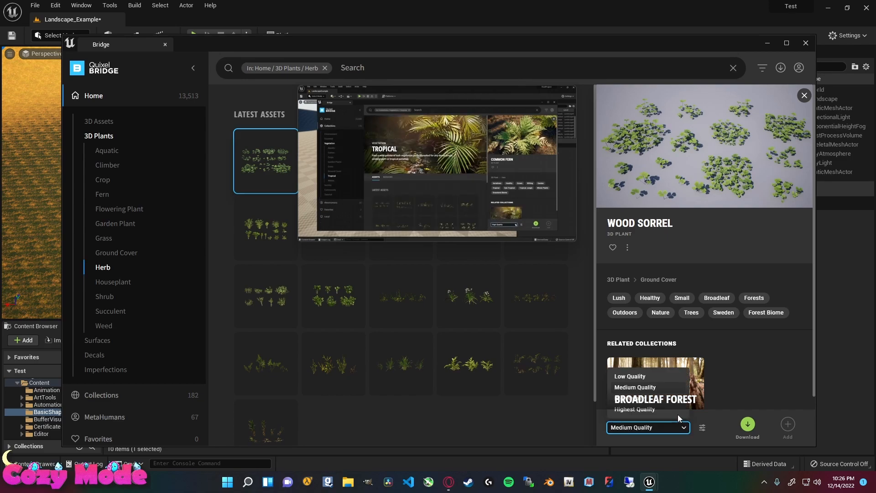
left_click(637, 380)
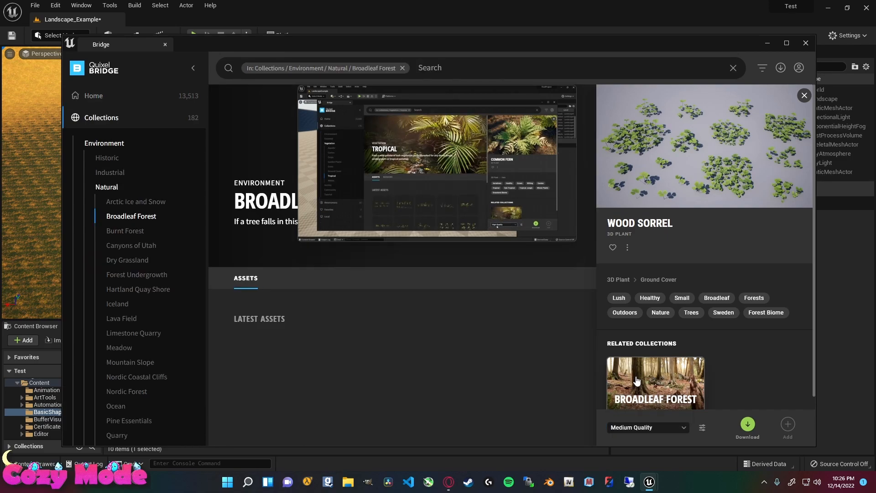
left_click(677, 430)
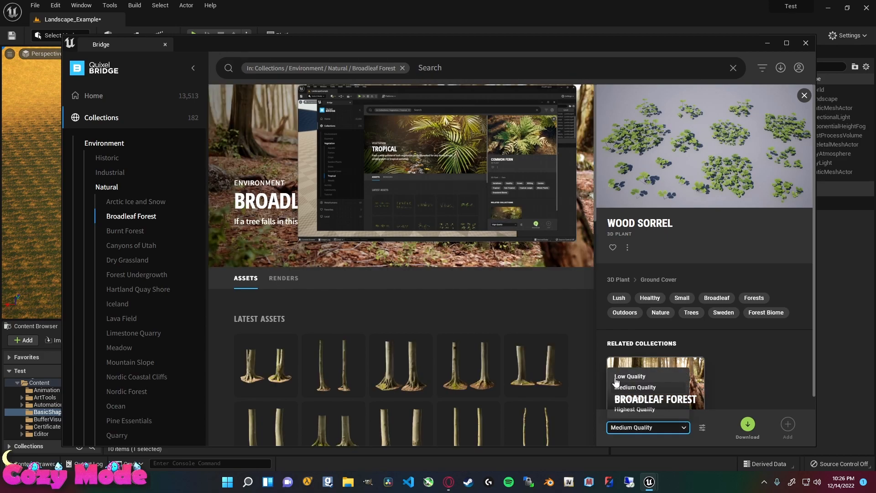
left_click(615, 379)
scroll(719, 398, "down", 1)
left_click(684, 427)
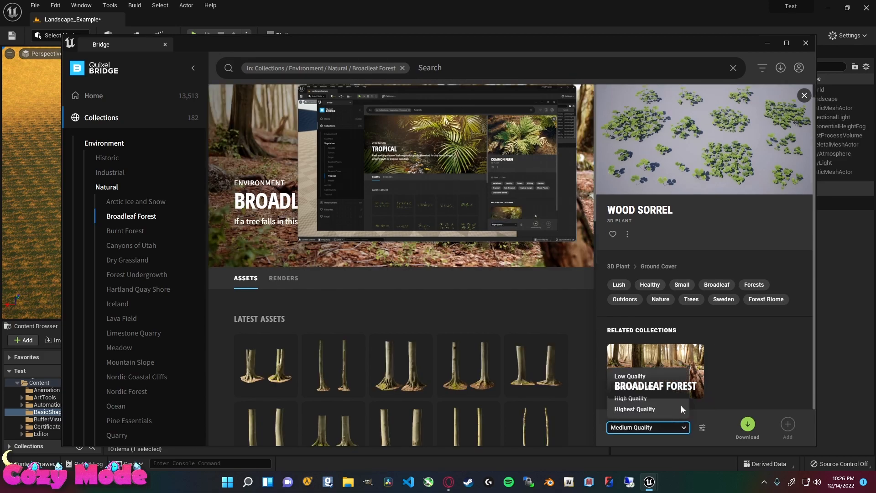
left_click(679, 379)
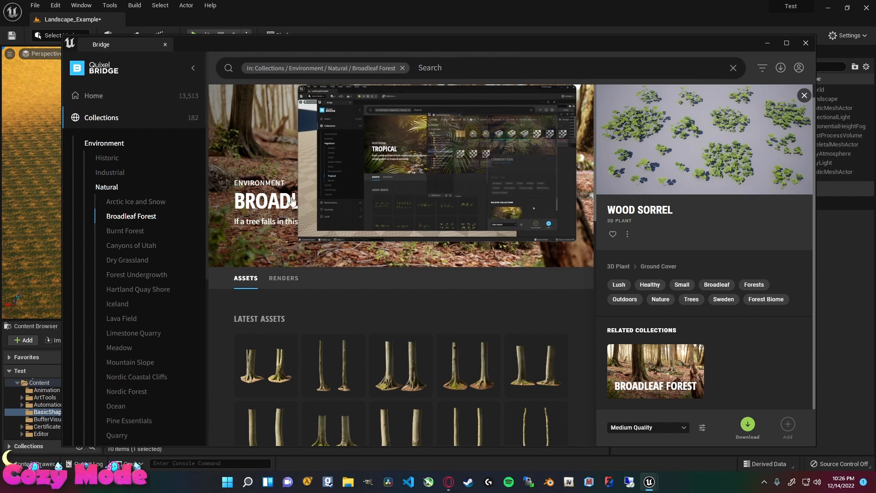
left_click(673, 427)
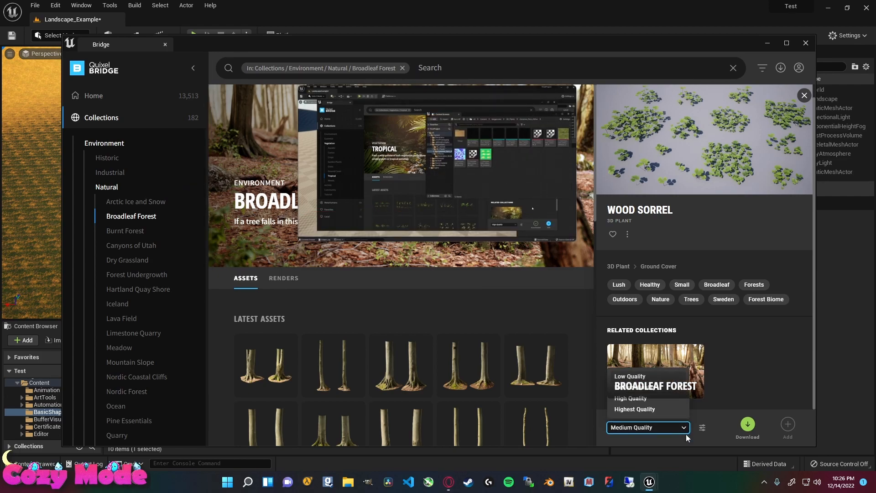
left_click(648, 376)
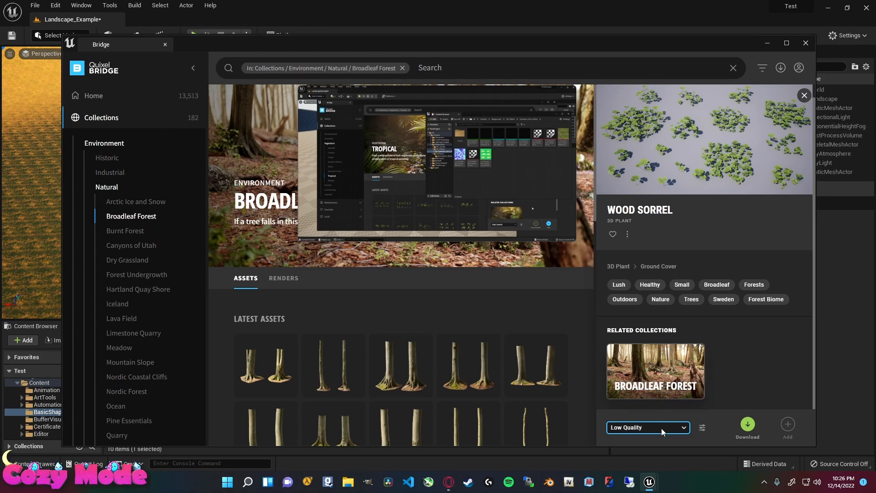
Download Wood Sorrel at Low Quality and clear the Bridge window away from the level editor.
left_click(679, 427)
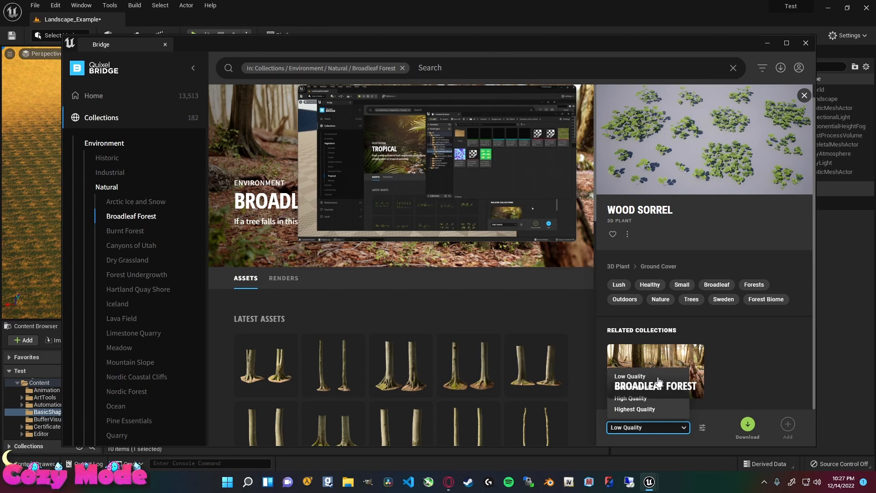
left_click(710, 414)
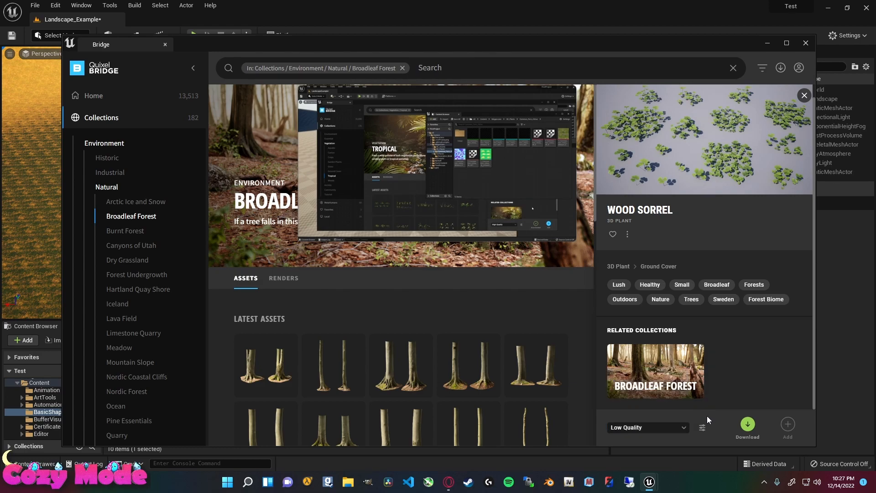
mouse_move(383, 234)
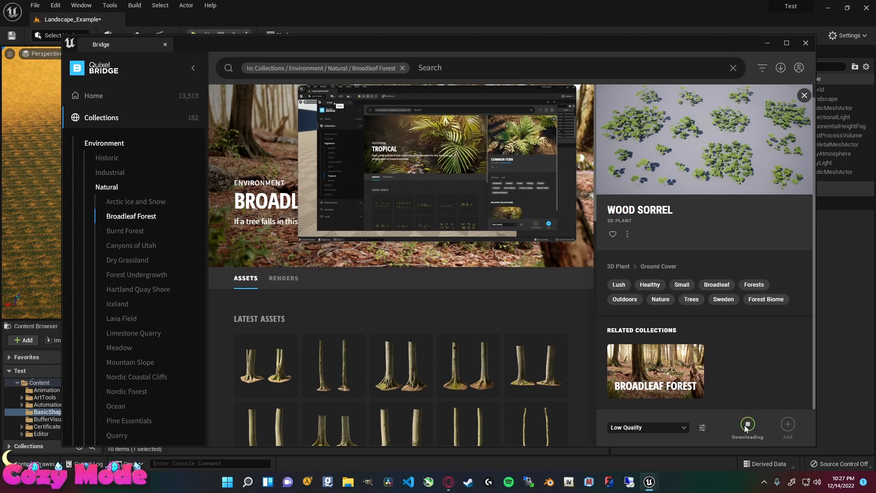
left_click_drag(612, 44, 0, 23)
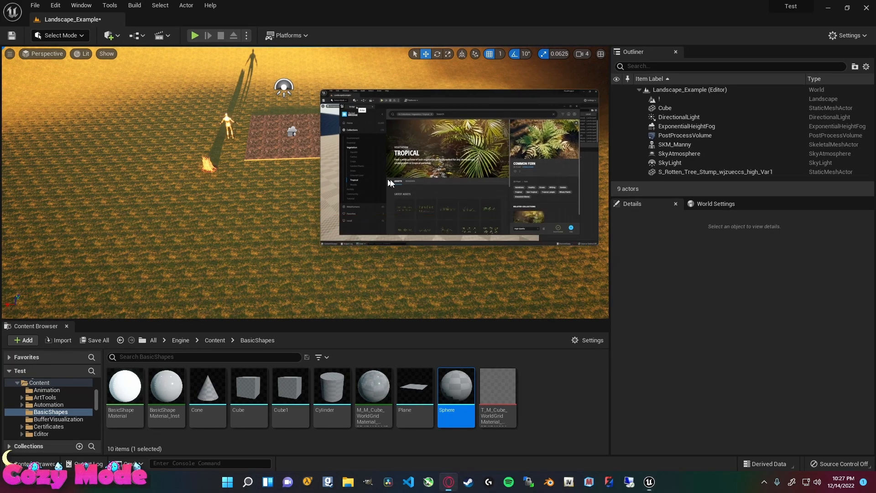
View the brick slab, mannequin and stump up close while following the tutorial video on placing imported plants.
right_click_drag(304, 183, 231, 228)
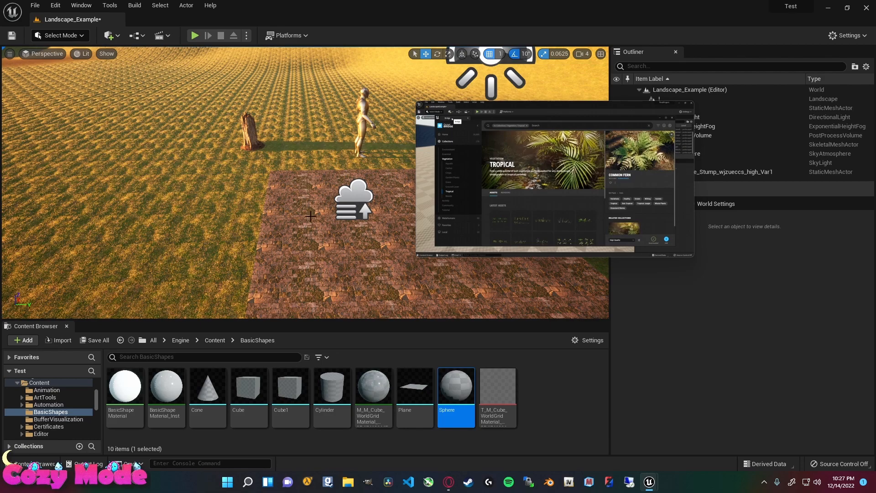
right_click_drag(311, 216, 297, 272)
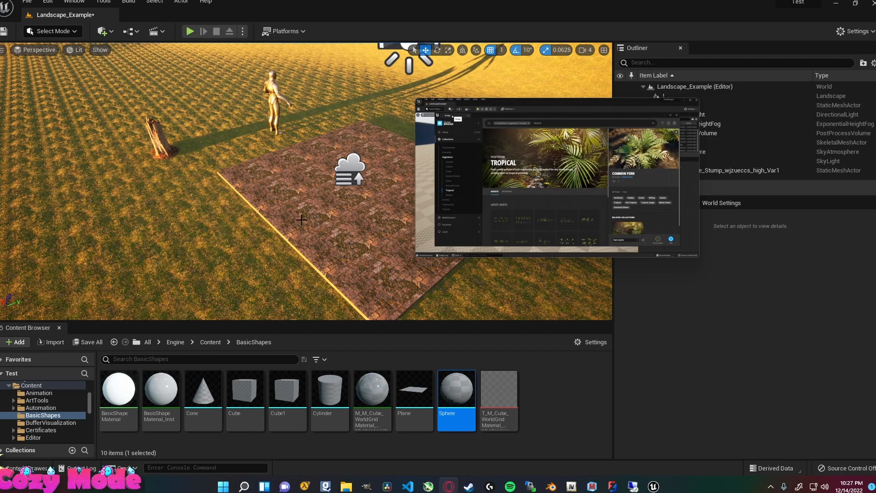
mouse_move(426, 247)
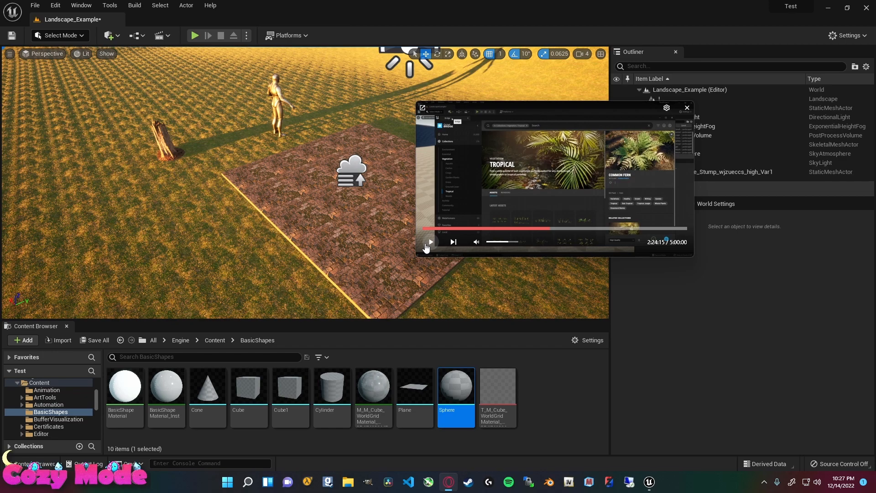
left_click(430, 242)
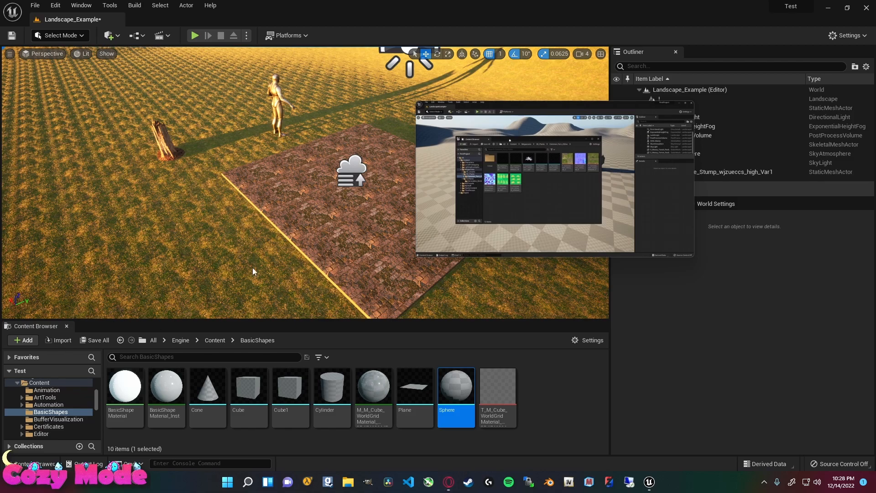
left_click(431, 243)
right_click_drag(365, 238, 449, 220)
mouse_move(429, 243)
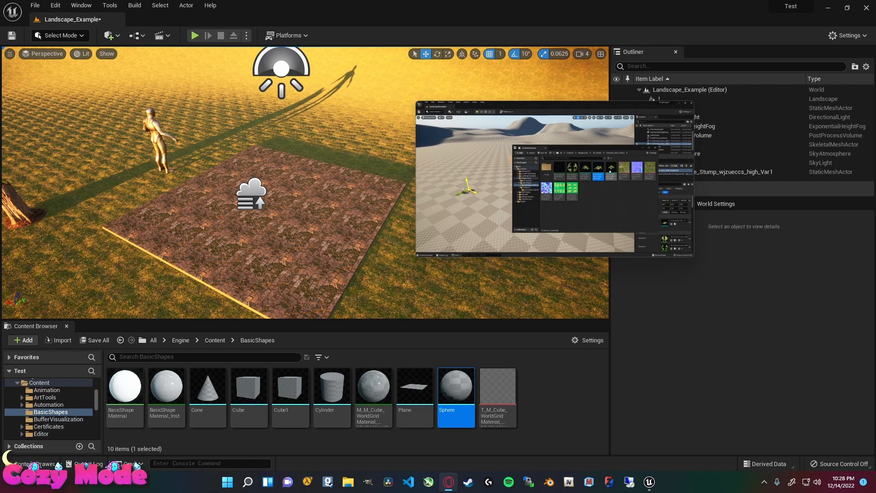
Examine the imported Wood Sorrel materials, mesh variations and textures in the project's Megascans 3D_Plants folder.
key("alt+Tab")
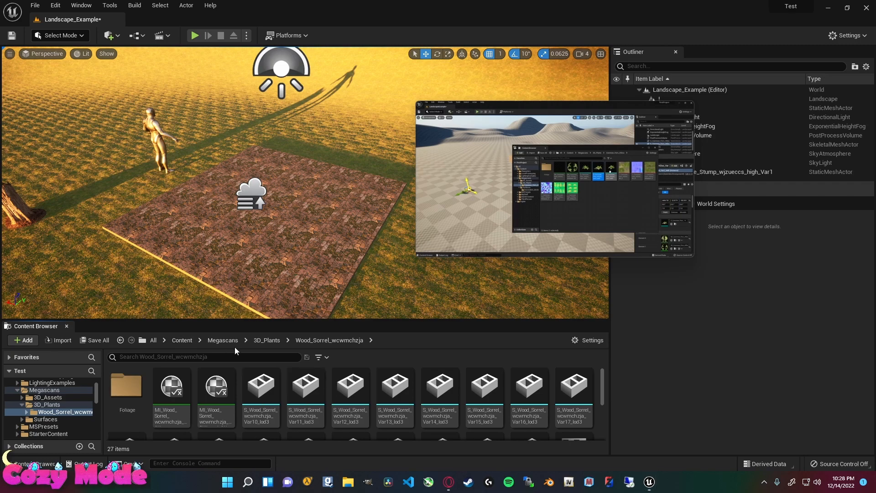
scroll(301, 388, "down", 2)
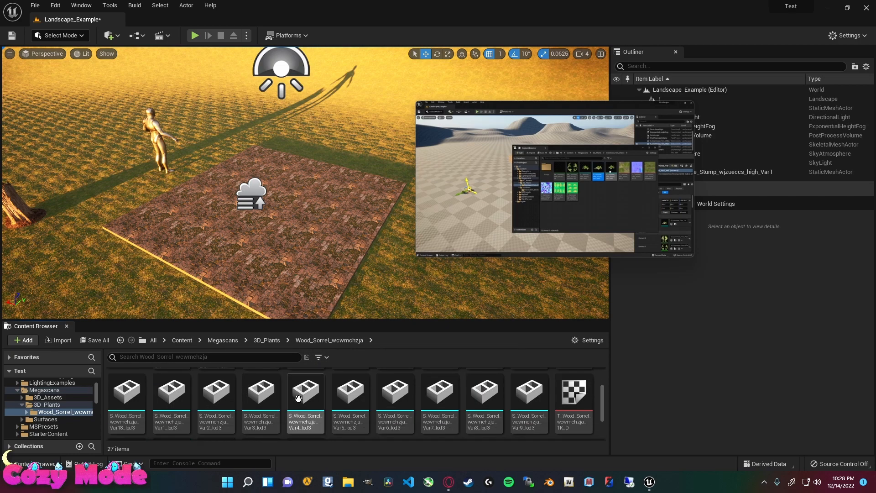
scroll(303, 390, "up", 2)
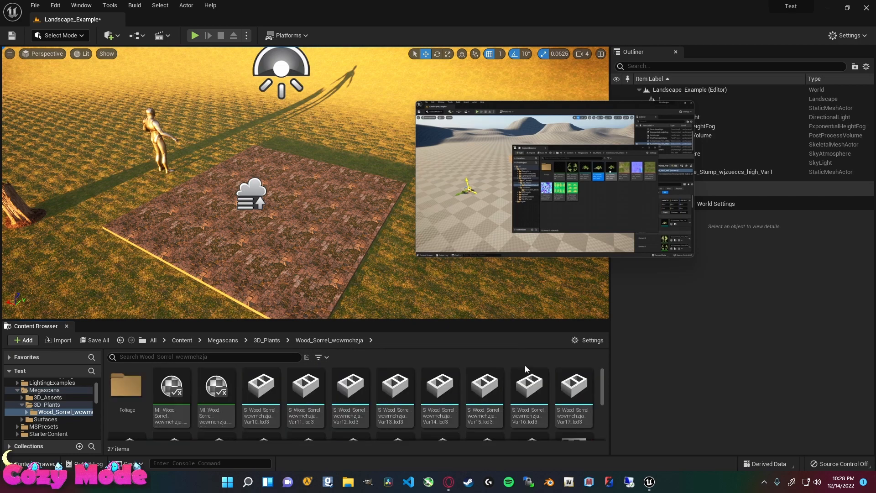
left_click(326, 357)
left_click(325, 358)
left_click(590, 341)
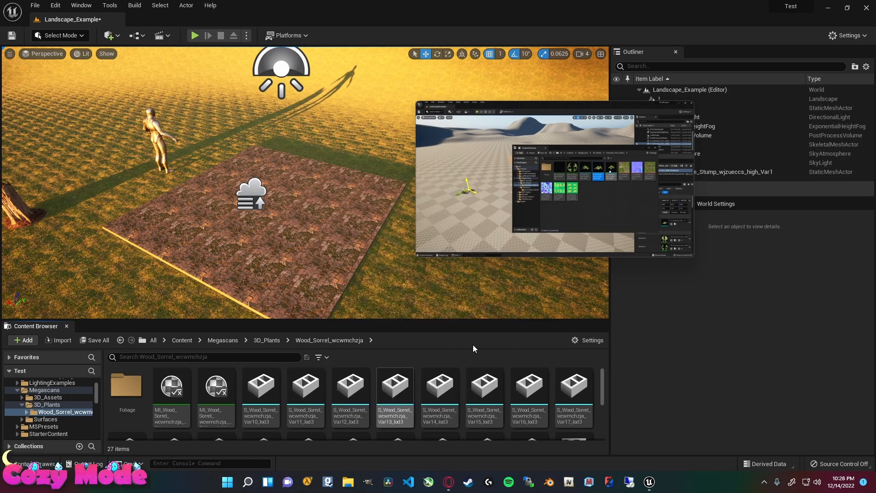
scroll(457, 396, "down", 2)
scroll(461, 399, "up", 2)
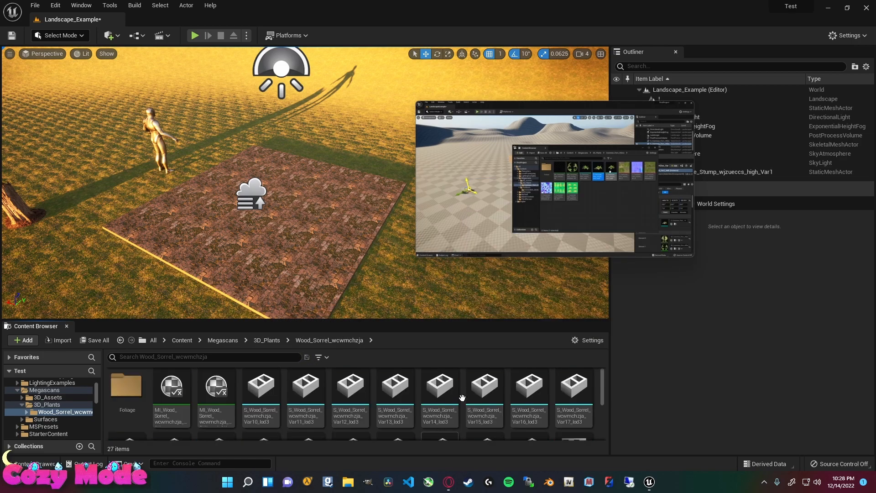
scroll(543, 399, "down", 1)
scroll(562, 413, "down", 2)
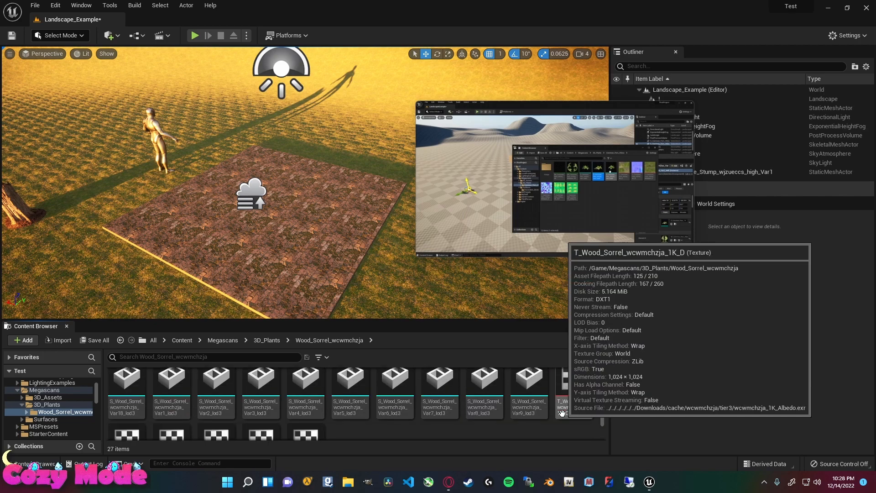
scroll(560, 421, "up", 2)
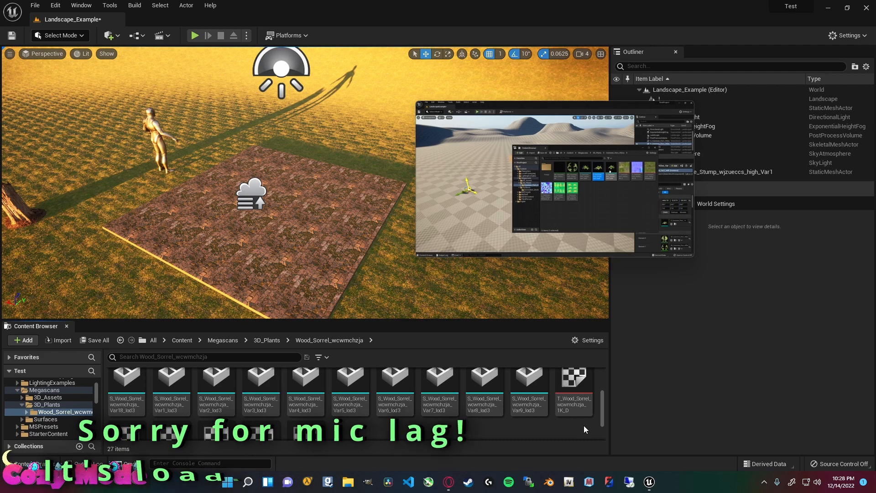
scroll(583, 426, "up", 2)
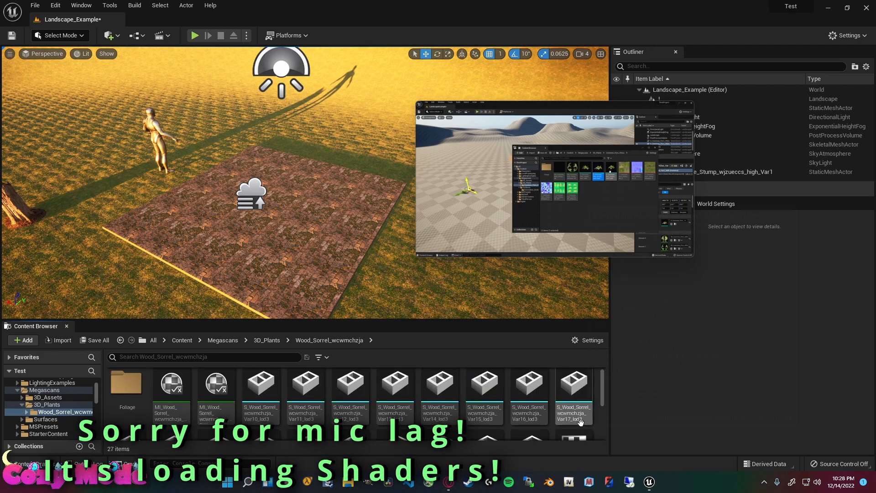
scroll(580, 421, "down", 2)
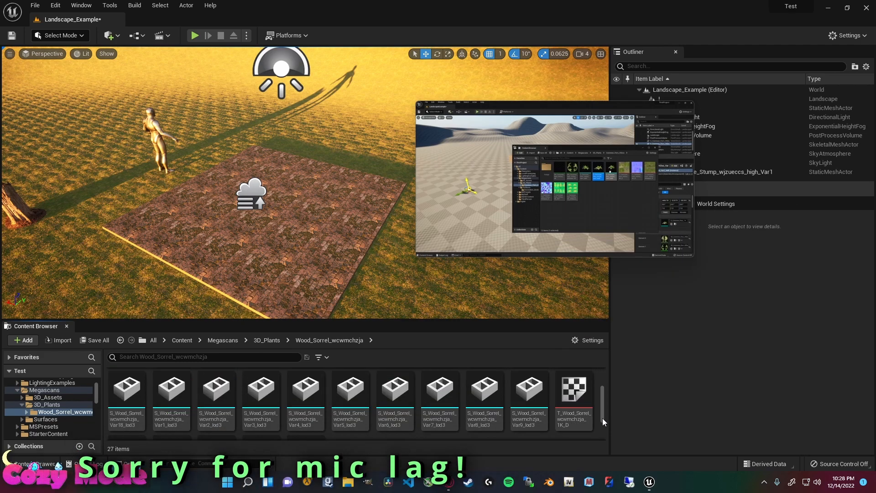
scroll(593, 410, "up", 2)
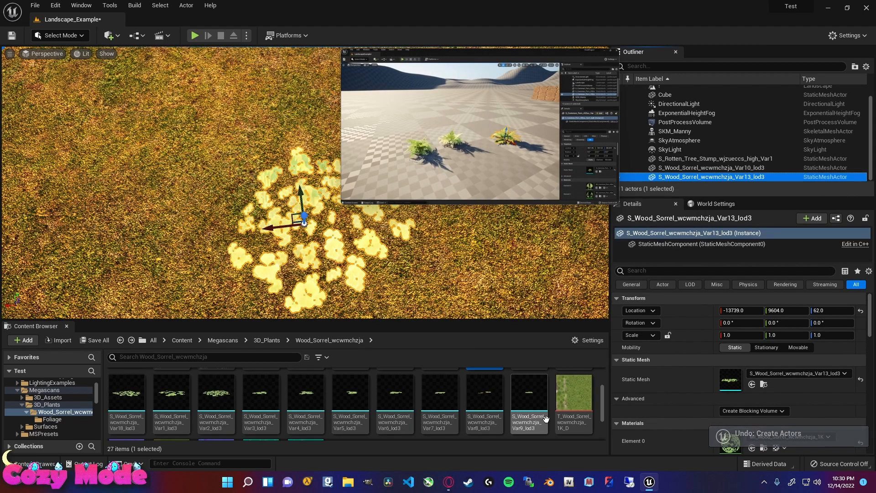
Inspect the foliage types in Wood Sorrel's Foliage subfolder and return to the parent folder.
double_click(126, 385)
left_click(216, 386)
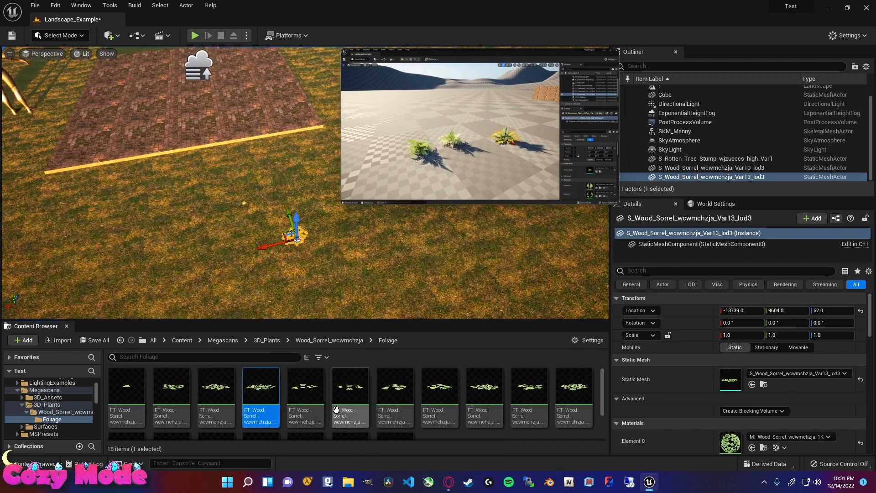
scroll(337, 410, "down", 2)
scroll(337, 411, "up", 2)
key("alt+Left")
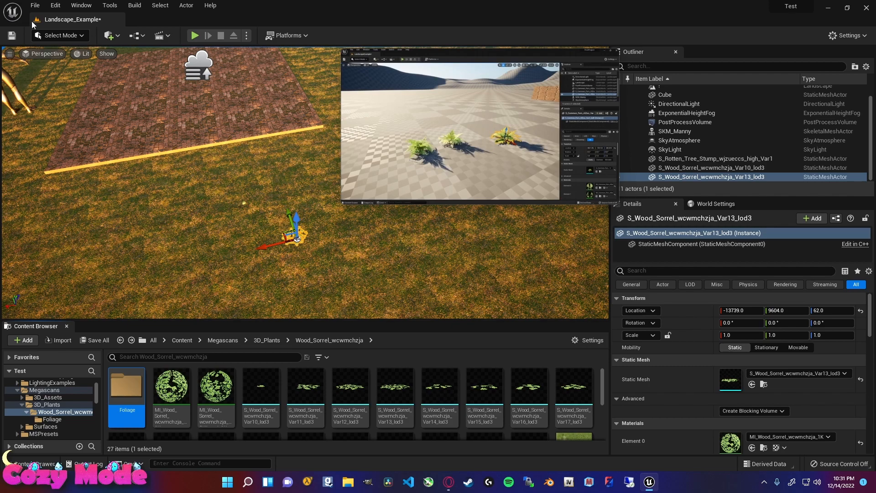
Reopen Quixel Bridge and select Wood Sorrel in the Herb category of 3D Plants.
left_click(110, 6)
left_click(114, 203)
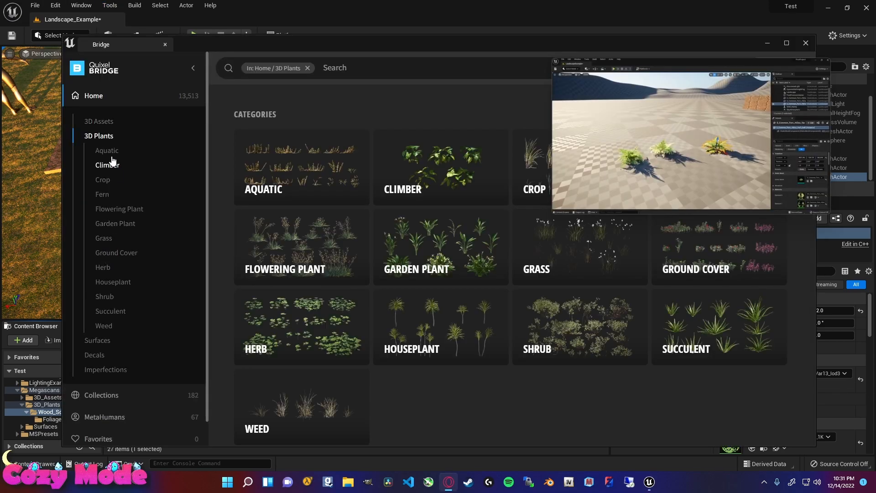
left_click(299, 328)
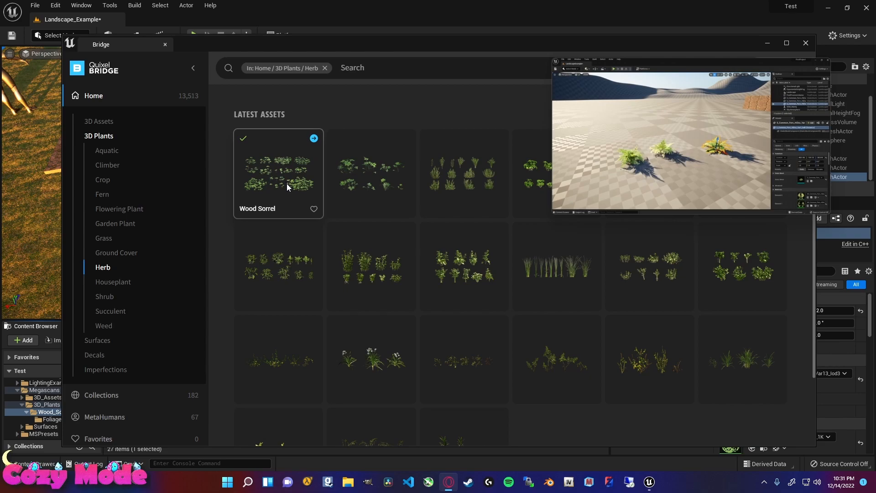
left_click(286, 183)
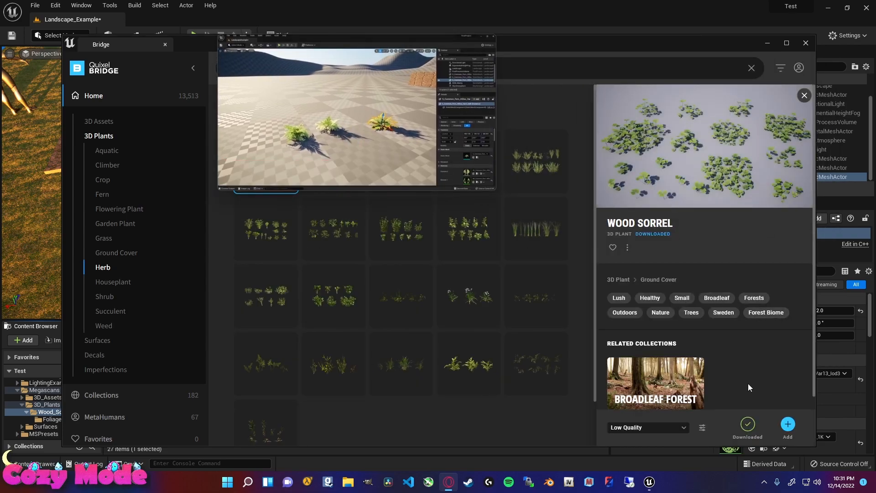
Set the Wood Sorrel download quality to Medium Quality and download it.
scroll(748, 383, "down", 1)
left_click(678, 428)
left_click(660, 395)
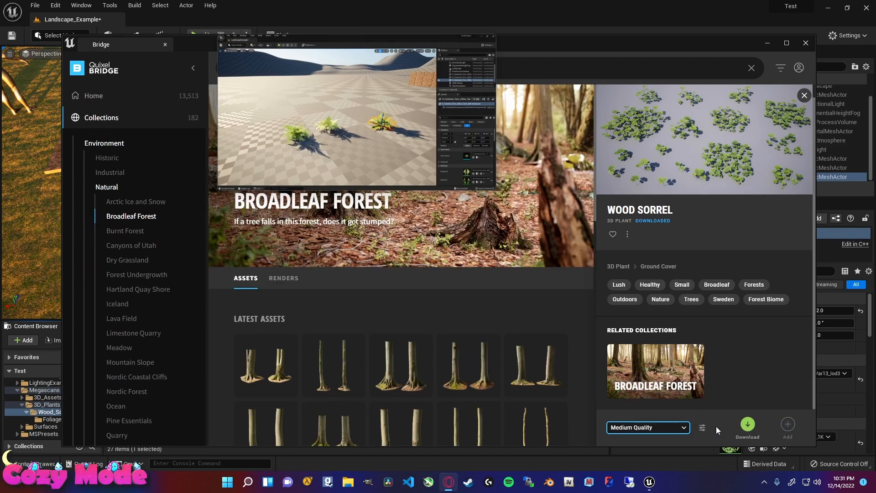
left_click(747, 425)
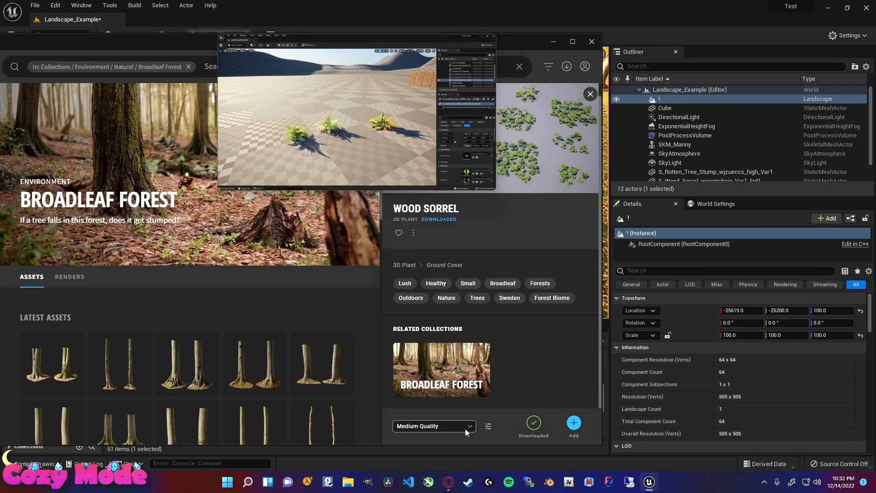
Review the available Wood Sorrel download qualities without changing Medium Quality, and minimize Bridge.
left_click(469, 429)
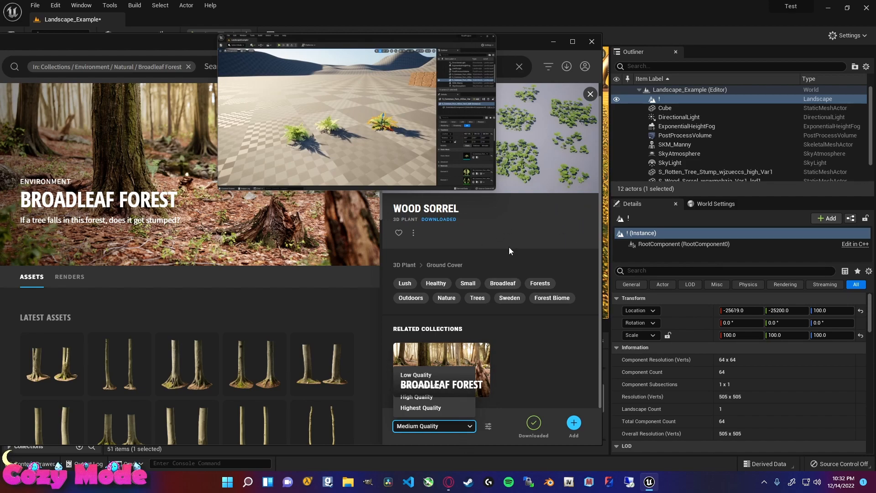
left_click(602, 276)
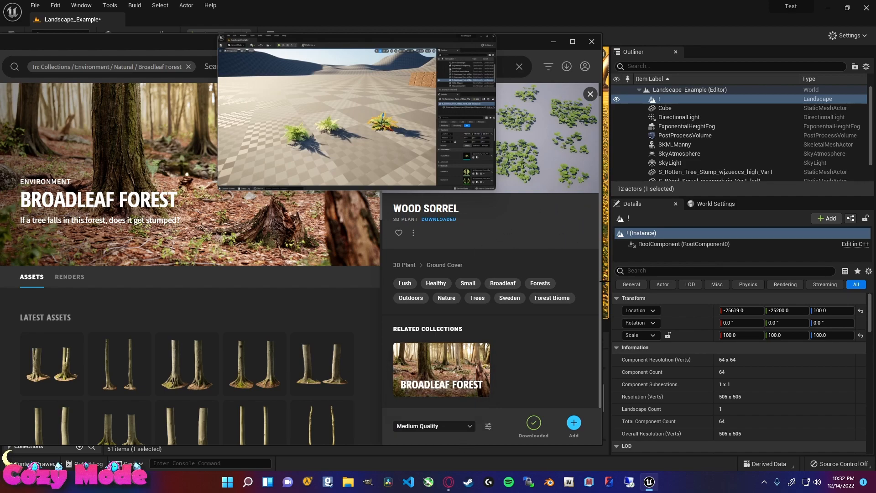
left_click(443, 423)
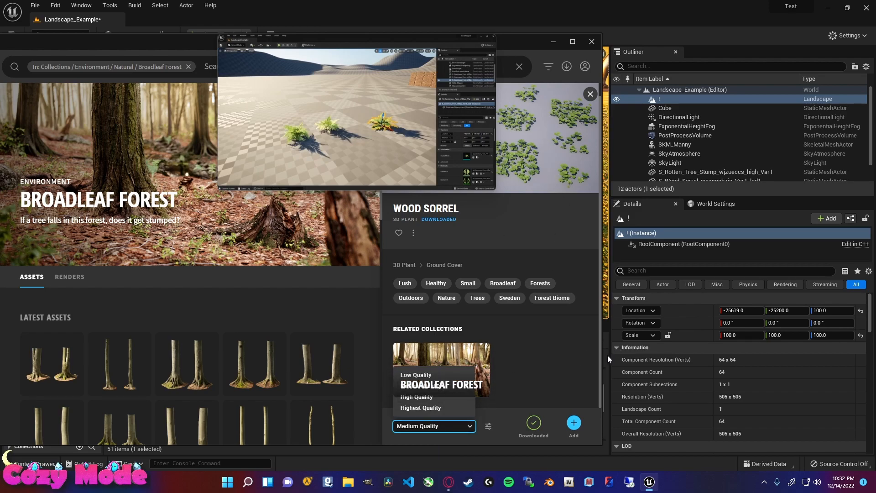
left_click(552, 44)
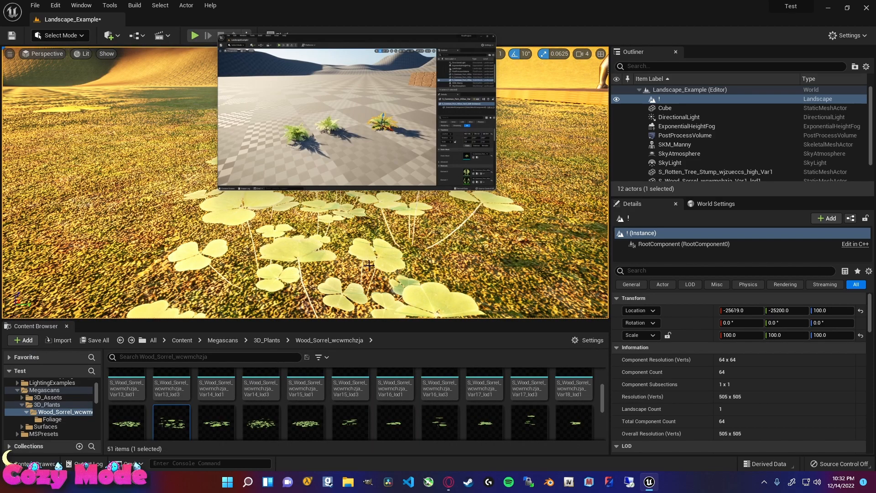
View the placed Wood Sorrel in the level and compare its lod1 and lod3 meshes and 1K and 2K textures in the asset folder.
right_click_drag(414, 241, 274, 236)
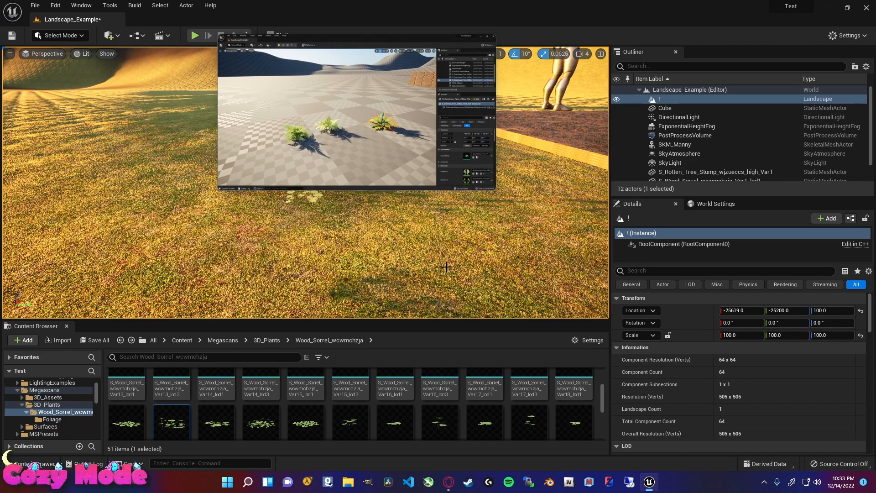
scroll(380, 398, "up", 1)
scroll(347, 404, "up", 3)
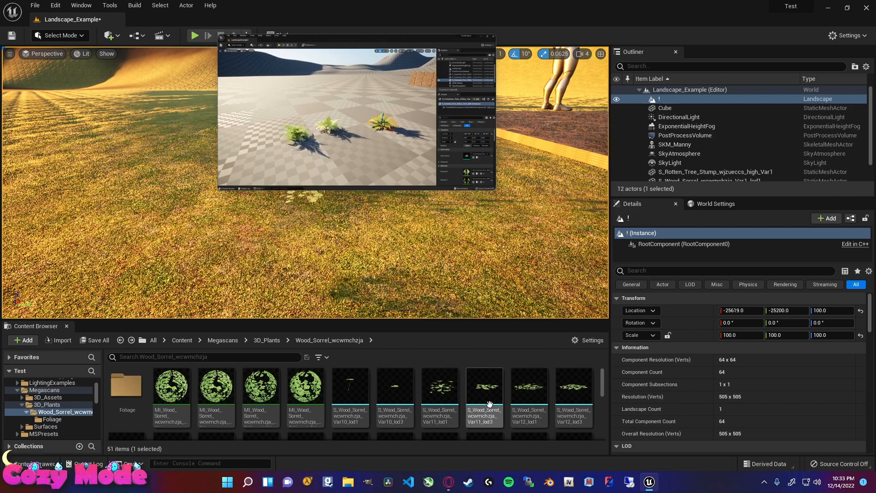
scroll(441, 404, "down", 4)
scroll(441, 404, "down", 7)
scroll(407, 398, "up", 10)
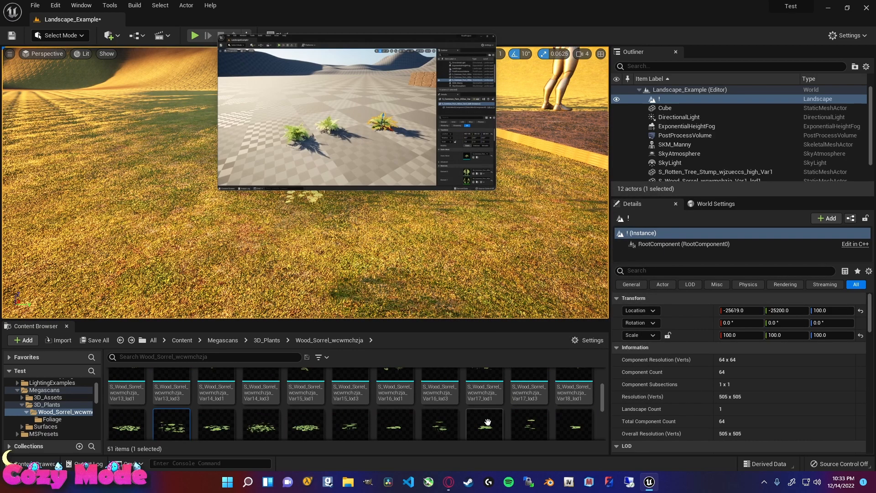
scroll(435, 415, "down", 5)
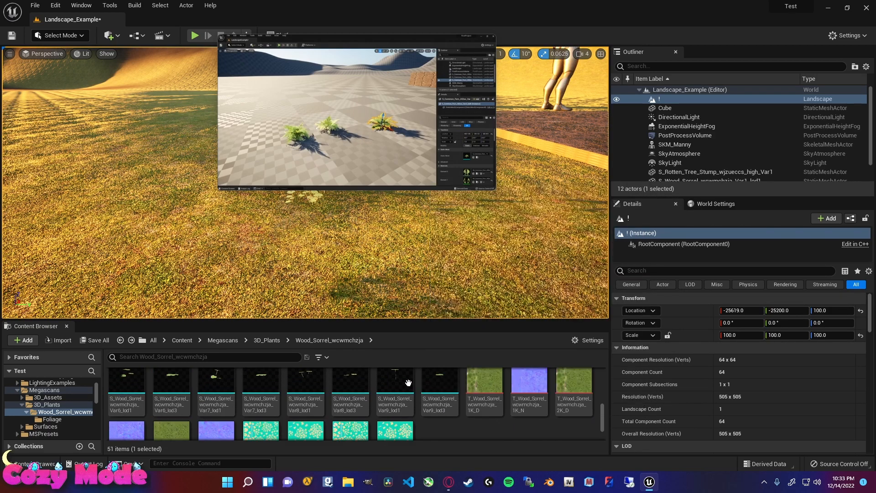
scroll(412, 408, "up", 1)
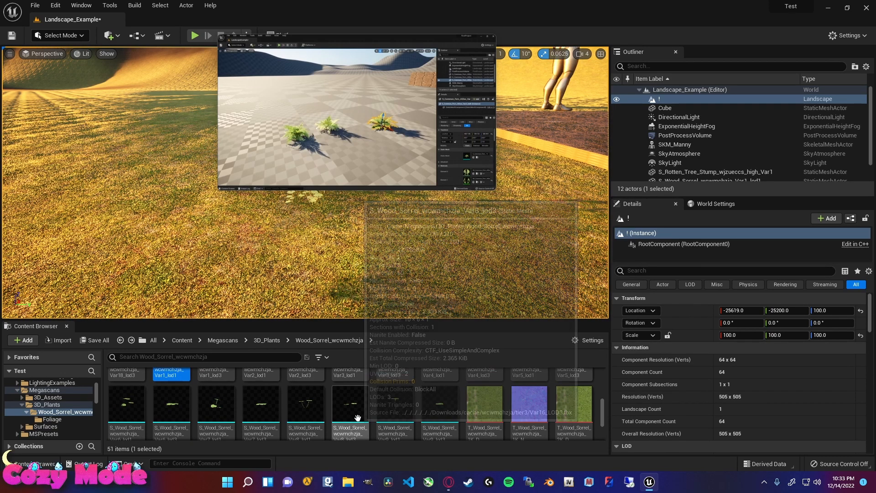
Place the S_Wood_Sorrel_wcwmchzja_Var2_lod3 mesh on the grass near the brick slab and compare it with the neighbouring plant.
scroll(434, 413, "up", 1)
scroll(434, 415, "up", 1)
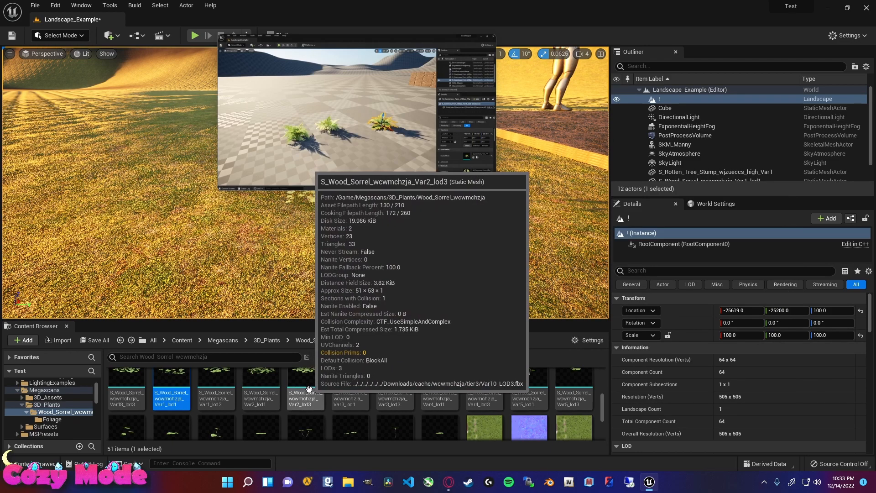
left_click_drag(309, 390, 319, 256)
right_click_drag(319, 255, 388, 249)
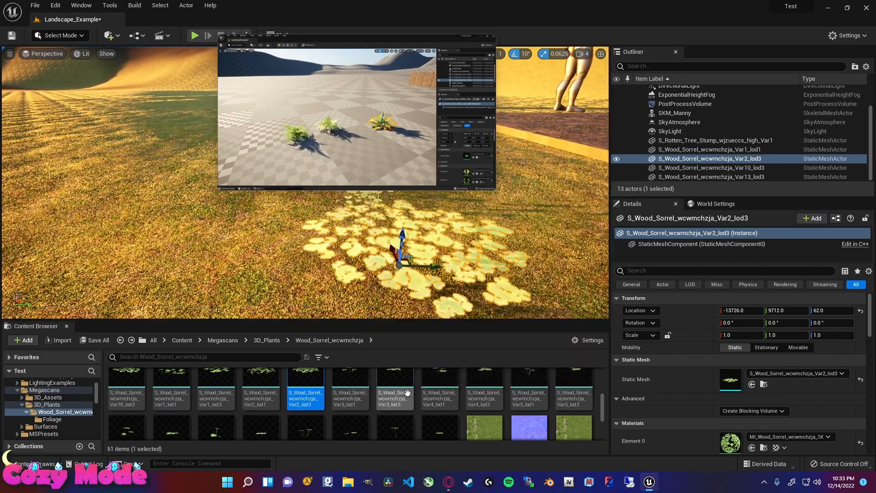
scroll(450, 403, "down", 3)
scroll(450, 403, "up", 3)
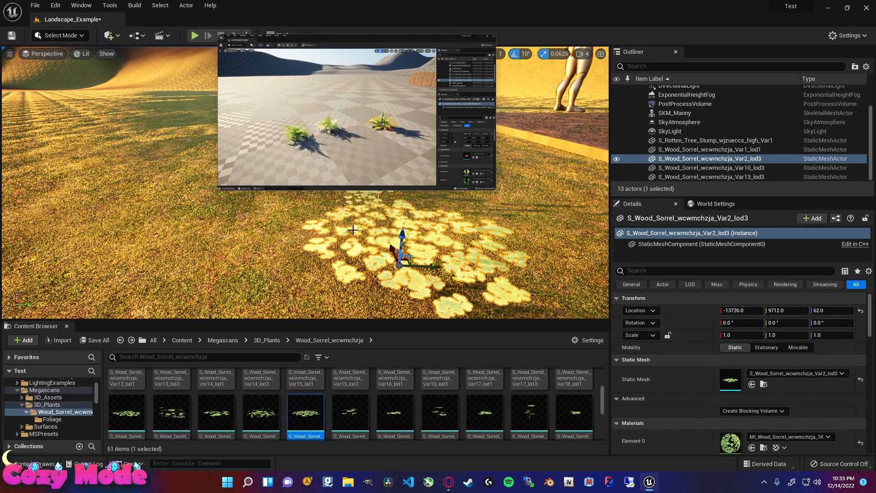
scroll(438, 254, "down", 4)
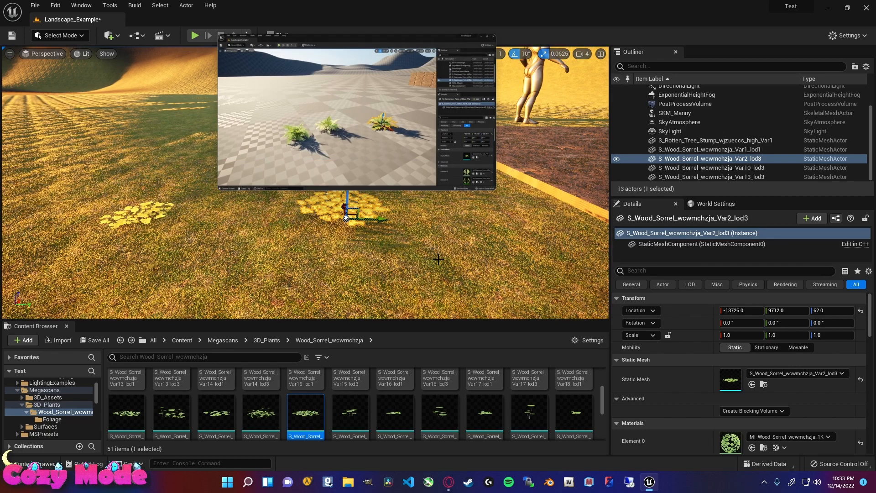
middle_click_drag(438, 266, 438, 226)
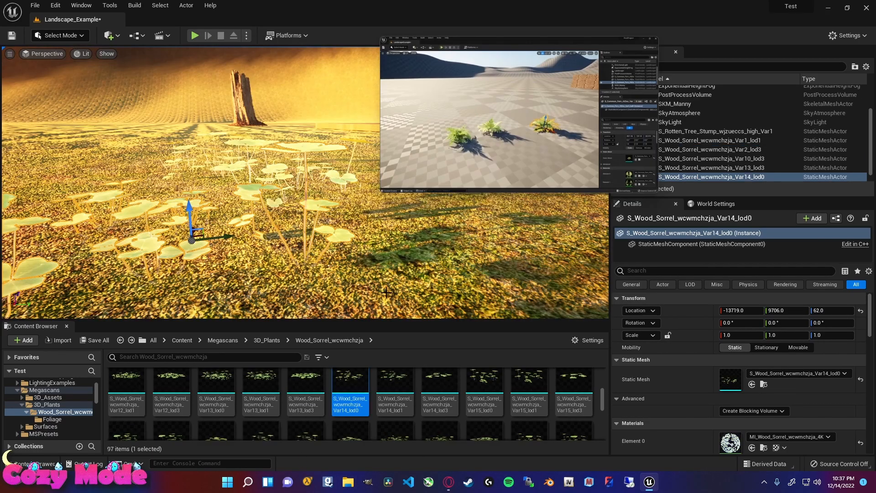
Examine the placed Wood Sorrel plants from near and far, and check the Wood Sorrel download quality in Bridge.
left_click(500, 256)
right_click_drag(470, 282, 417, 298)
key("w")
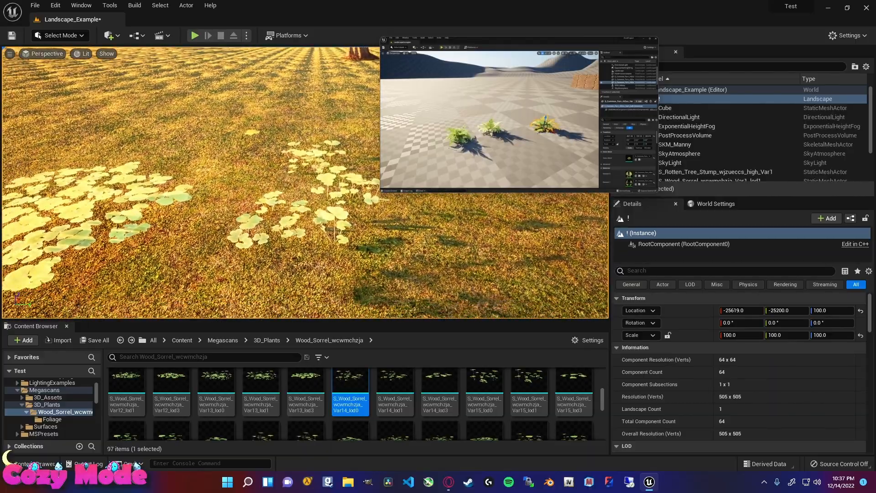
key("w")
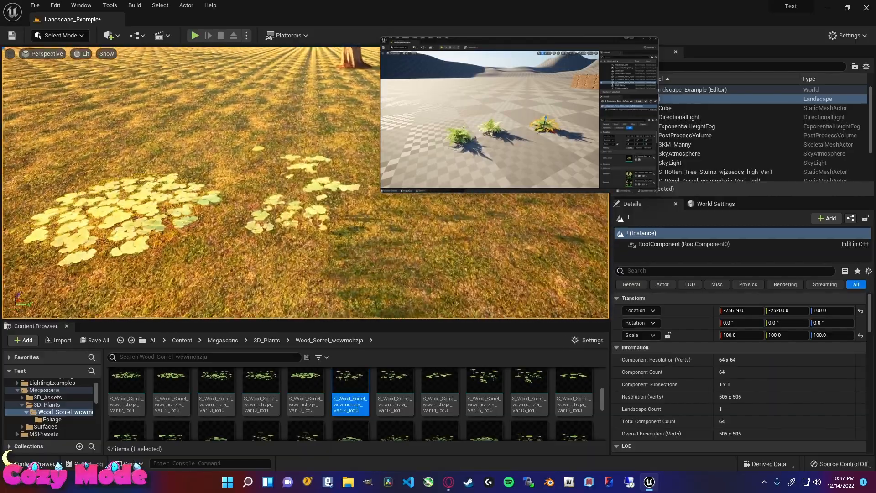
key("s")
key("w")
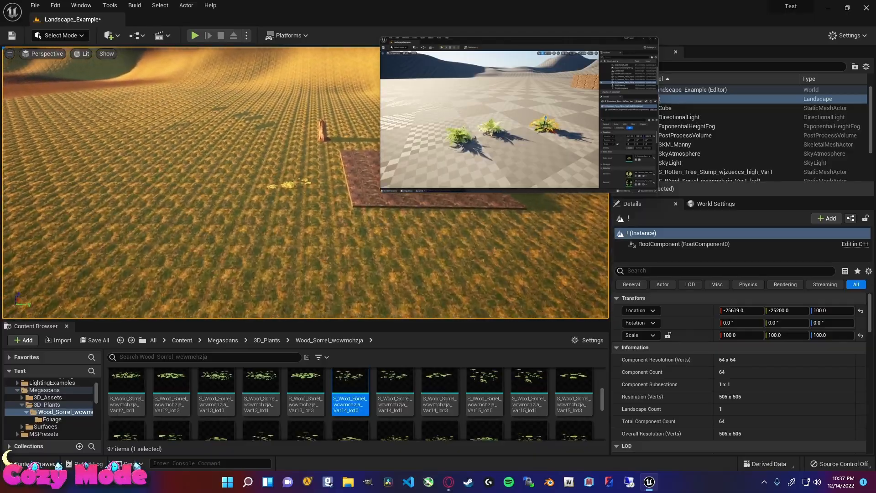
key("s")
right_click_drag(305, 183, 305, 219)
key("w")
key("s")
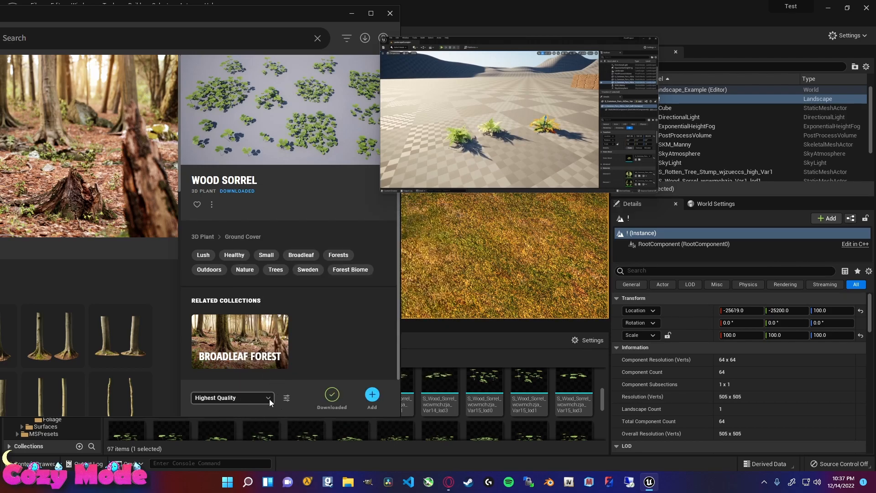
left_click(268, 398)
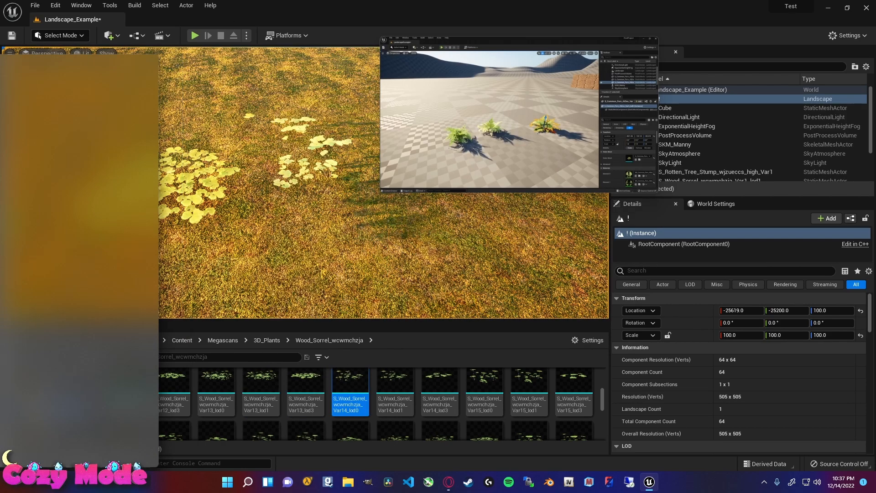
Resume the tutorial video and switch the level editor to Foliage mode.
mouse_move(491, 140)
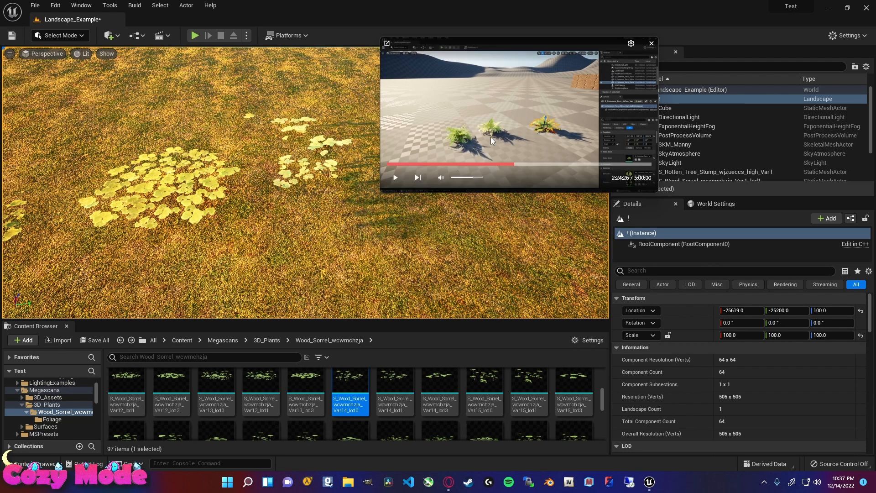
left_click(399, 181)
left_click(64, 36)
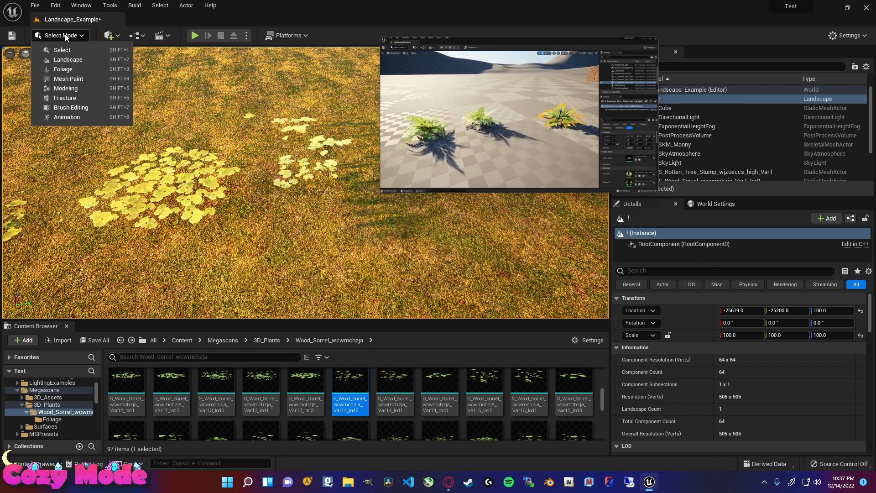
left_click(64, 69)
mouse_move(425, 171)
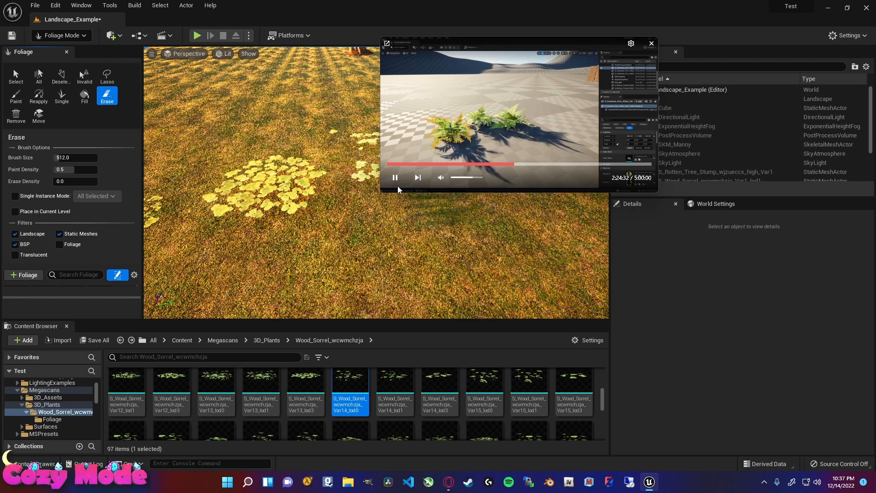
Open the MI_Wood_Sorrel_wcwmchzja_8K material instance and inspect its preview sphere, arranging its window beside the placed plants.
scroll(242, 402, "up", 2)
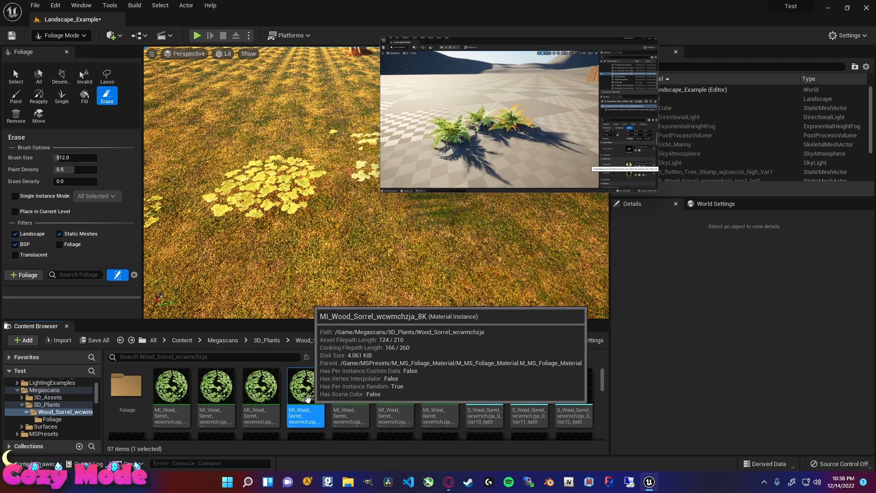
double_click(308, 401)
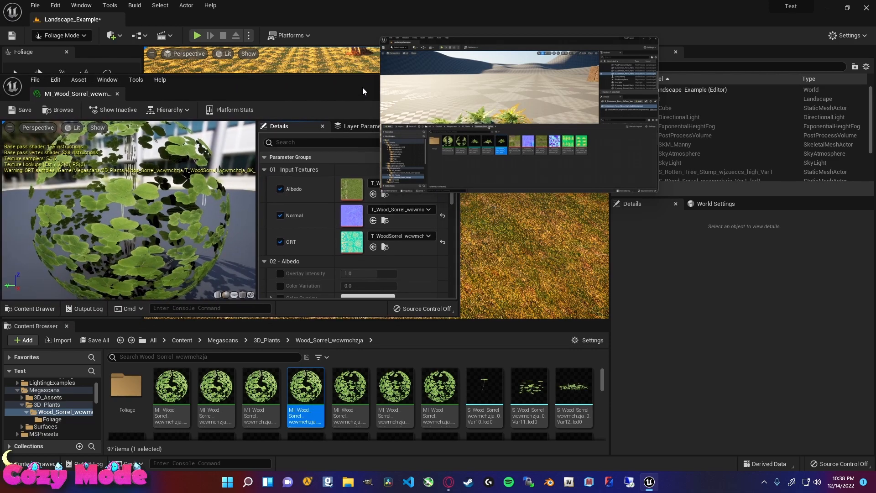
left_click_drag(362, 87, 364, 86)
scroll(131, 200, "up", 5)
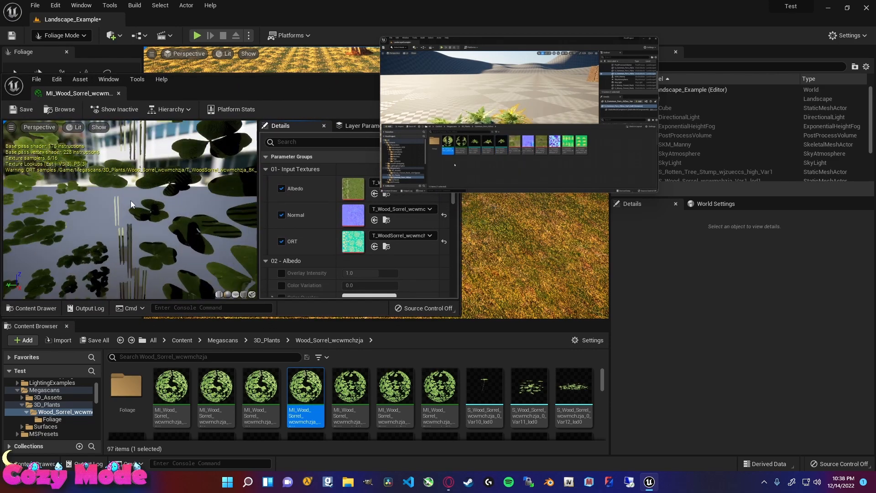
scroll(130, 201, "down", 5)
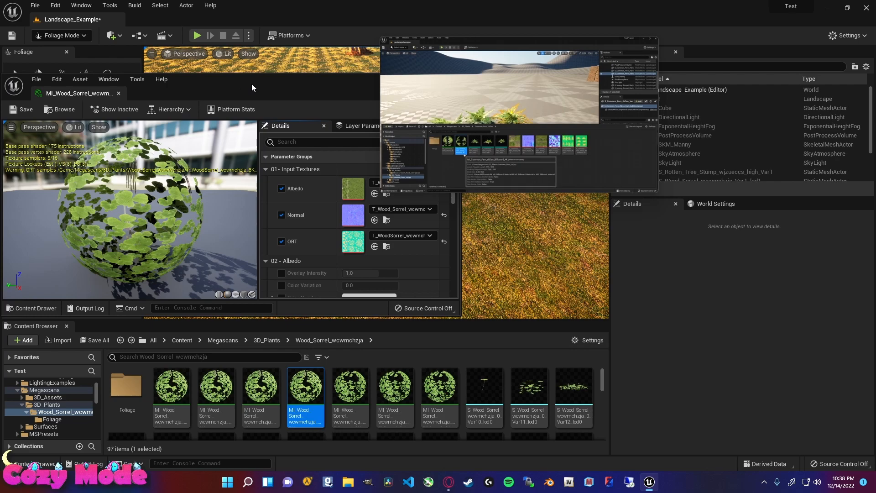
left_click_drag(251, 83, 73, 88)
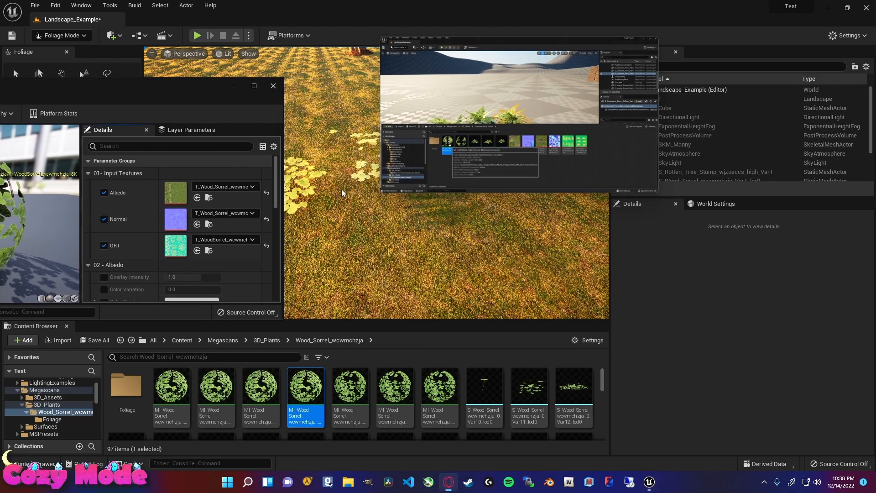
left_click_drag(135, 84, 338, 91)
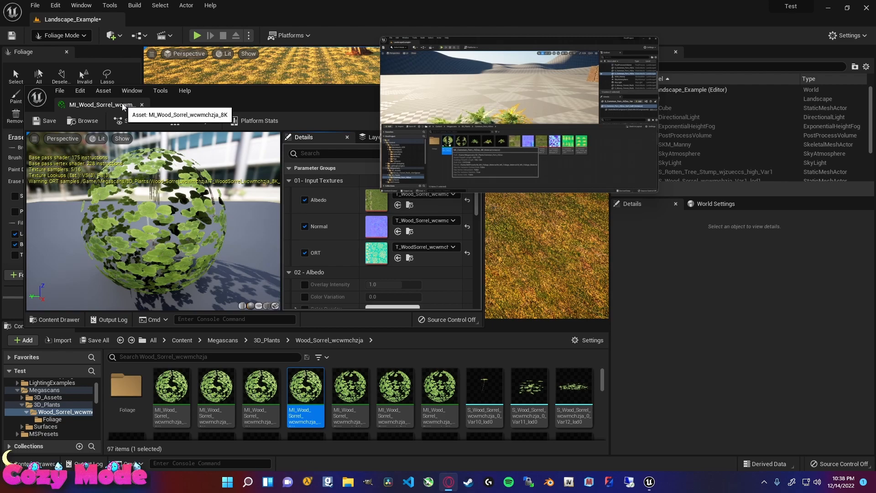
left_click_drag(122, 107, 86, 109)
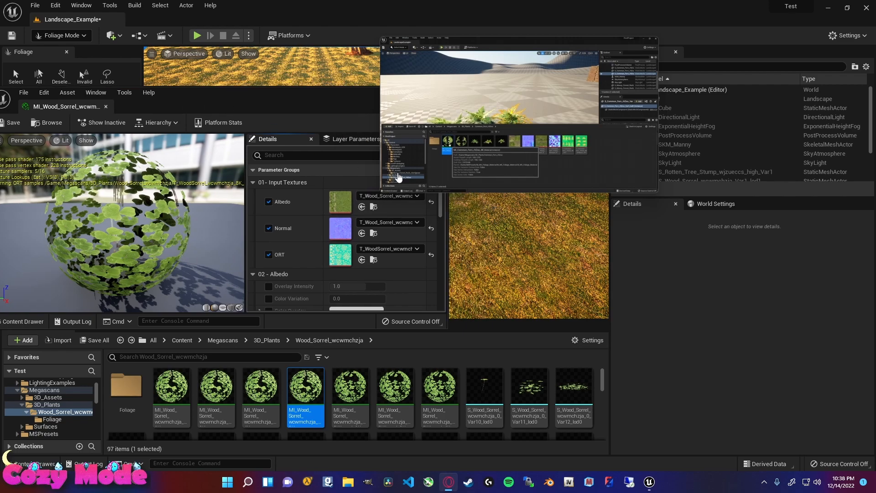
Enable the Color Overlay override in the 02 - Albedo group of the 8K Wood Sorrel material instance.
mouse_move(397, 180)
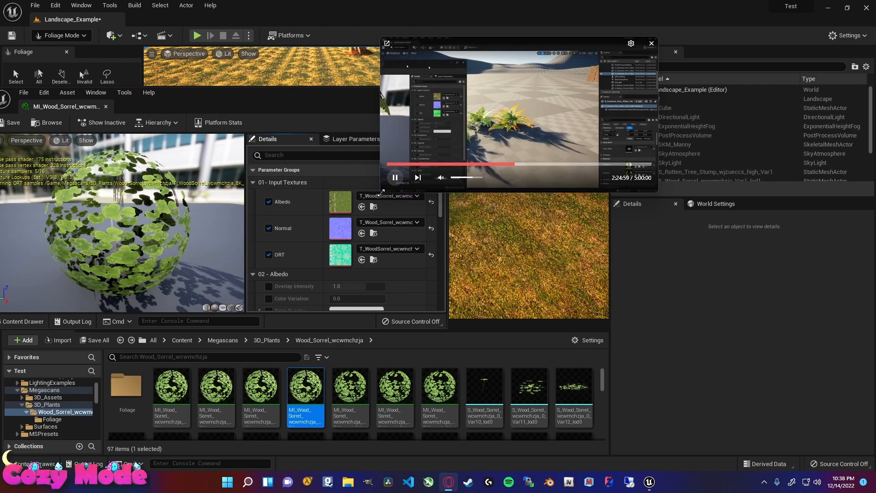
scroll(359, 252, "down", 2)
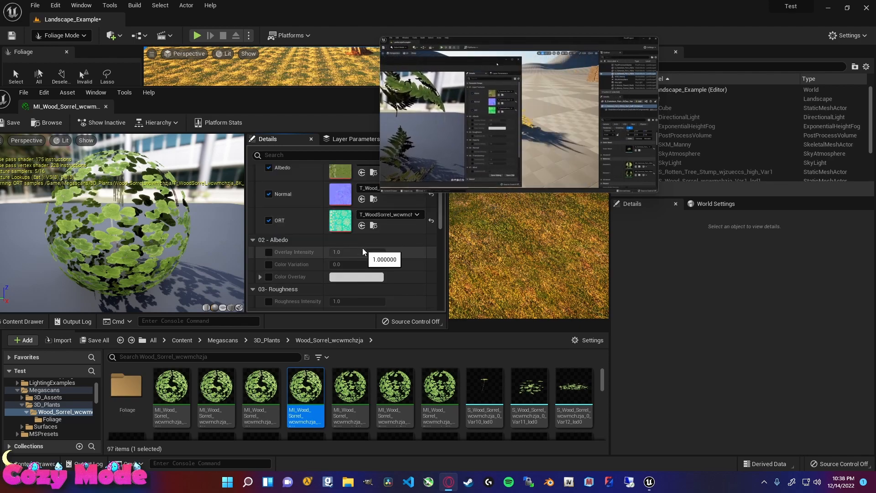
scroll(362, 247, "down", 1)
left_click_drag(273, 101, 209, 103)
mouse_move(493, 182)
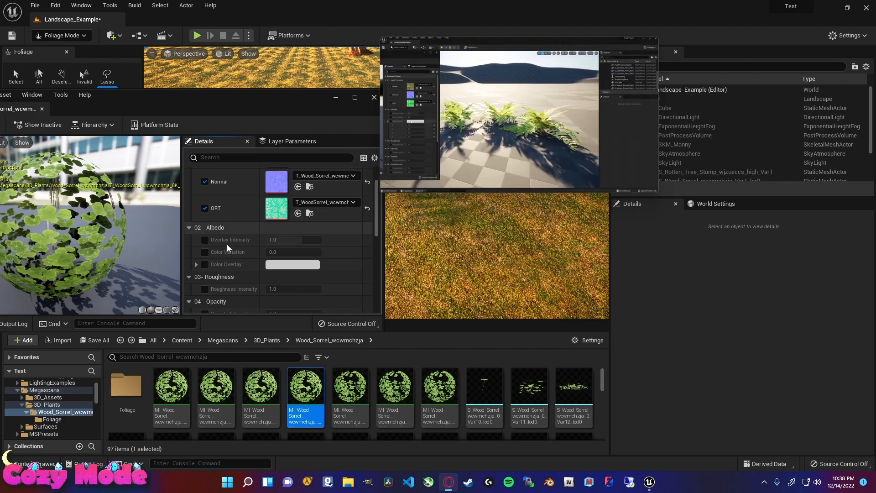
left_click(206, 264)
left_click(207, 264)
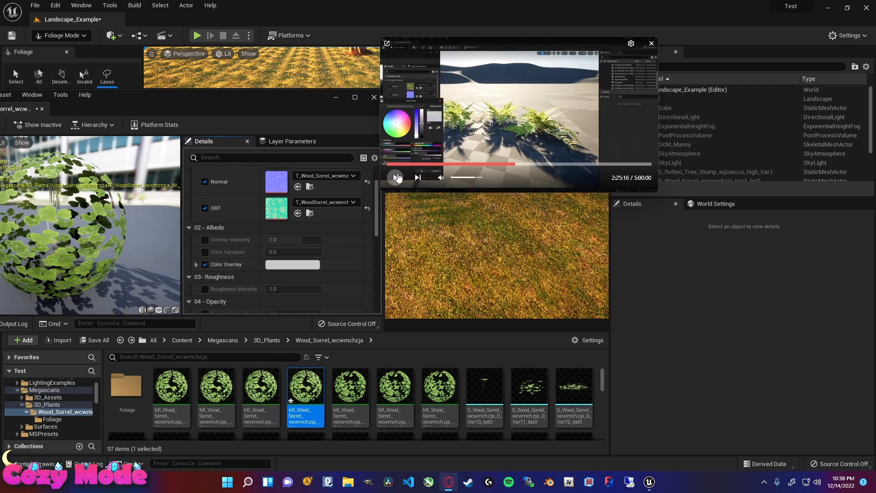
Set the Color Overlay to a teal of about R 0.096, G 0.455, B 0.5 and save the material instance.
left_click(292, 265)
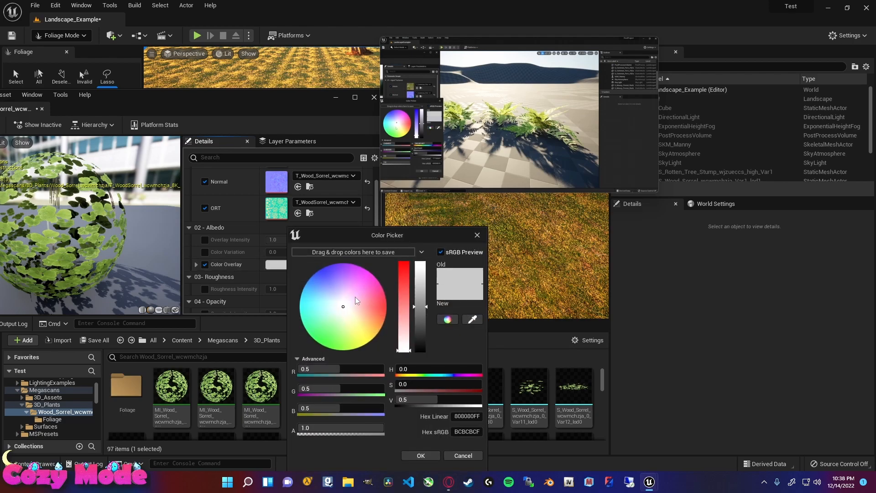
left_click_drag(355, 296, 308, 305)
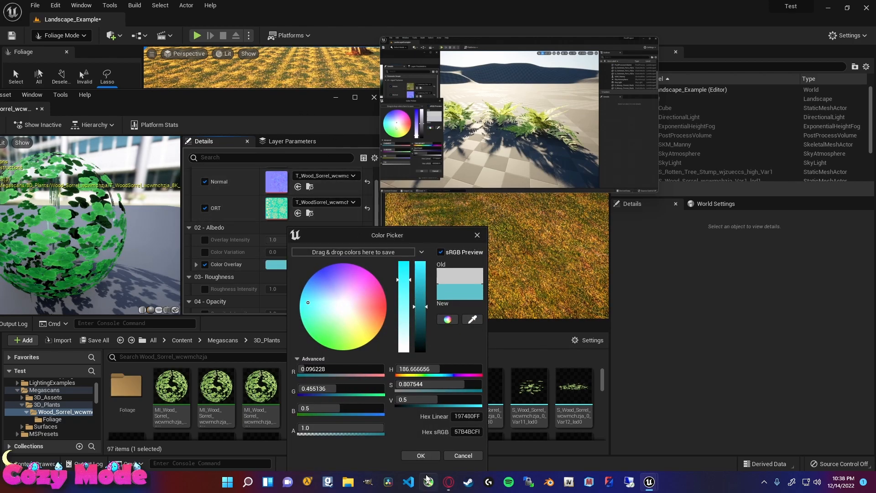
left_click(421, 455)
left_click_drag(294, 97, 269, 105)
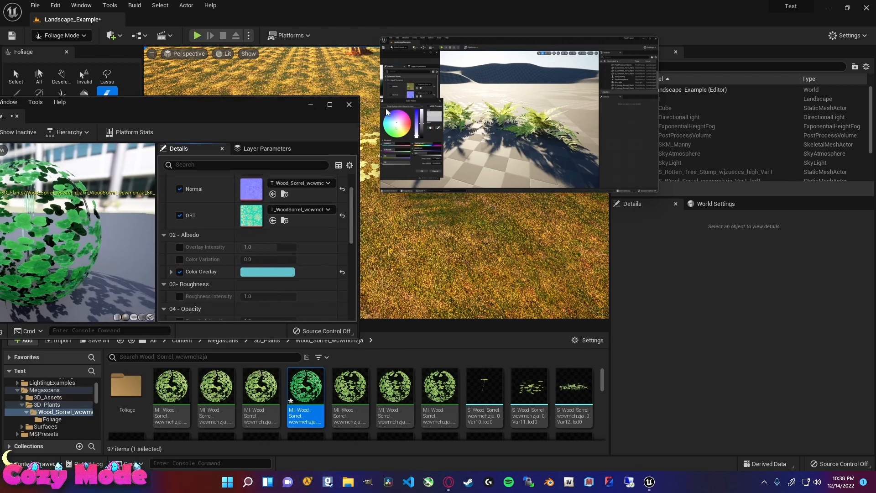
left_click_drag(385, 108, 509, 137)
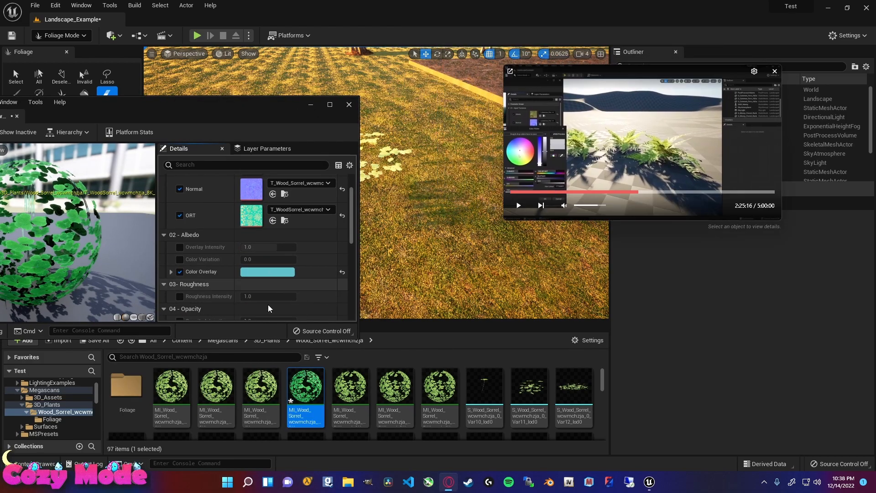
left_click_drag(262, 101, 445, 104)
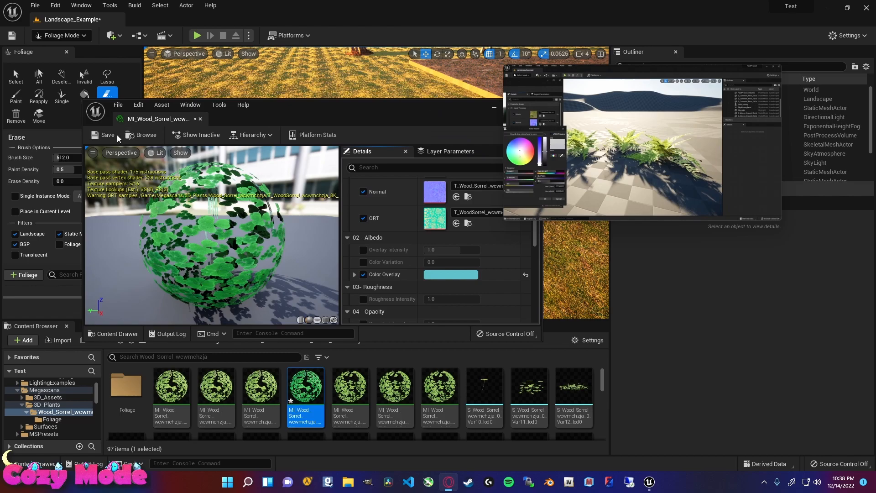
left_click(117, 135)
Find a small Wood Sorrel mesh in the asset folder and place it on the grass in front of the existing plants.
left_click_drag(297, 103, 136, 104)
scroll(467, 407, "down", 1)
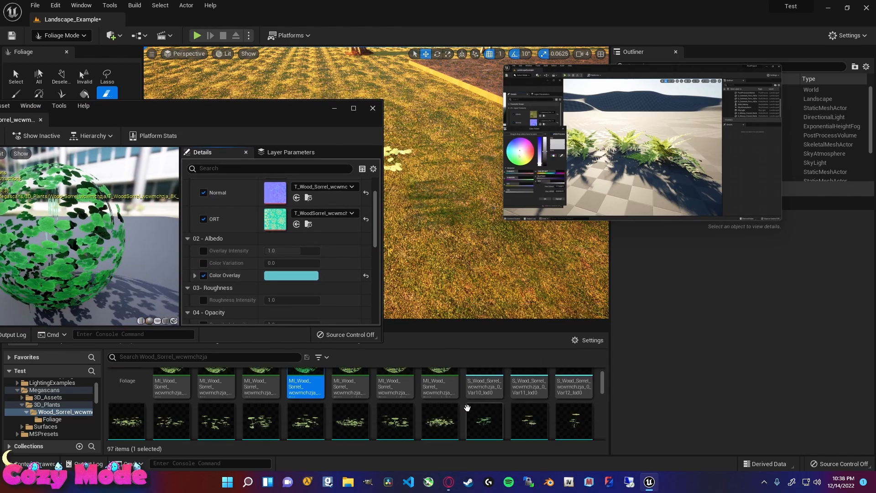
scroll(479, 409, "down", 2)
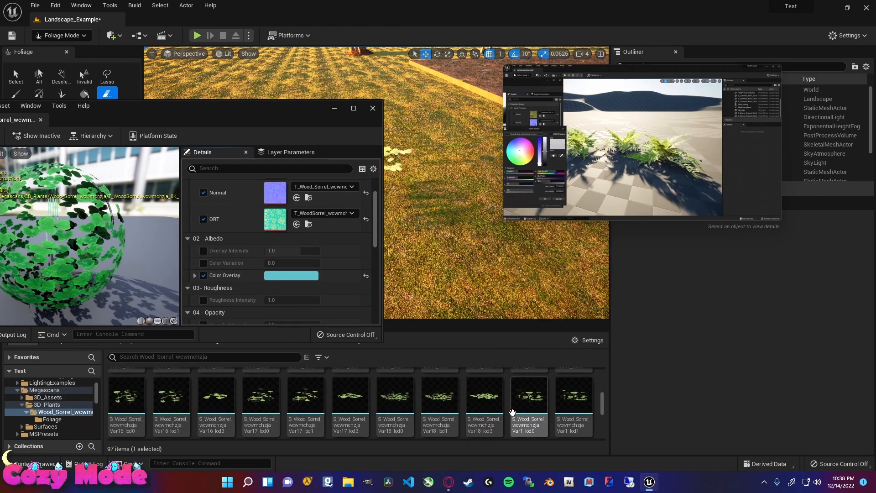
scroll(512, 408, "down", 3)
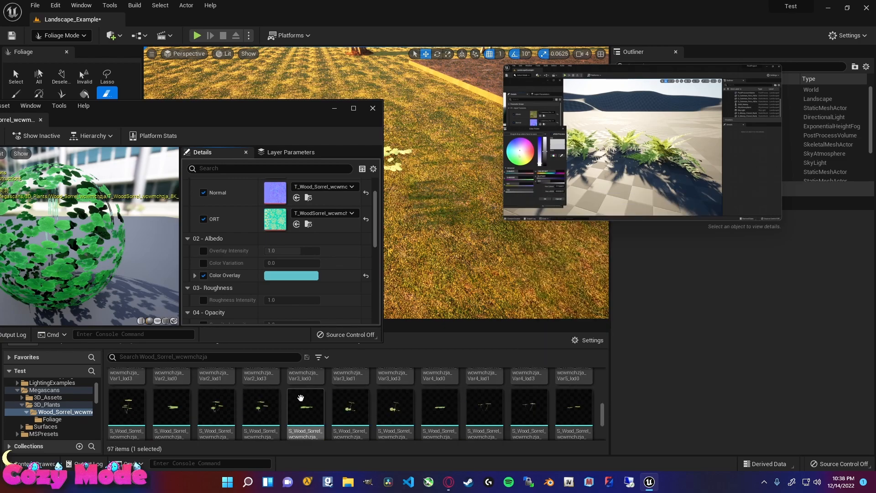
left_click(272, 405)
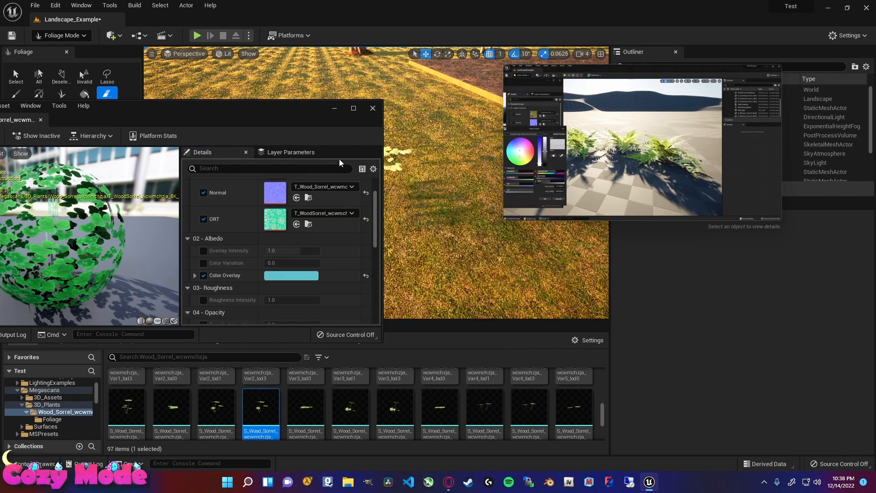
left_click_drag(338, 159, 191, 161)
left_click(394, 408)
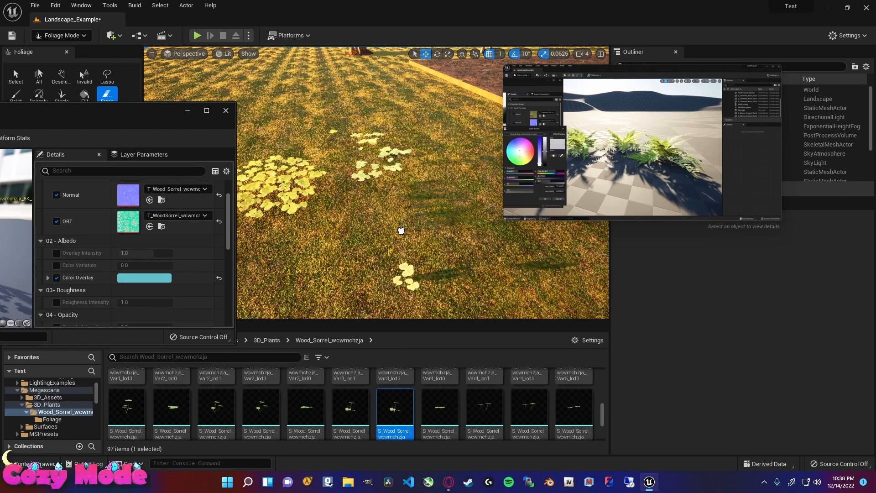
left_click_drag(401, 231, 382, 241)
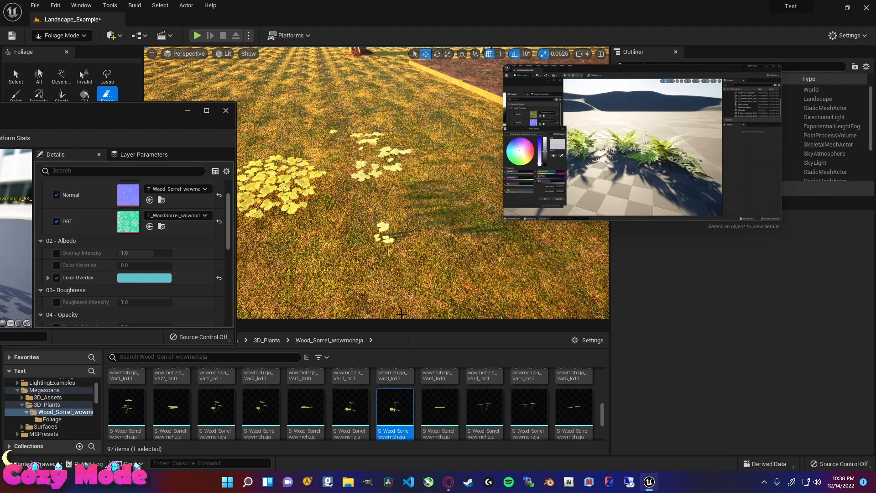
Place the Wood Sorrel Var8_lod0 and S_Wood_Sorrel_wcwmchzja_0_Var2_lod0 meshes on the grass in front of the existing plants.
scroll(489, 413, "down", 1)
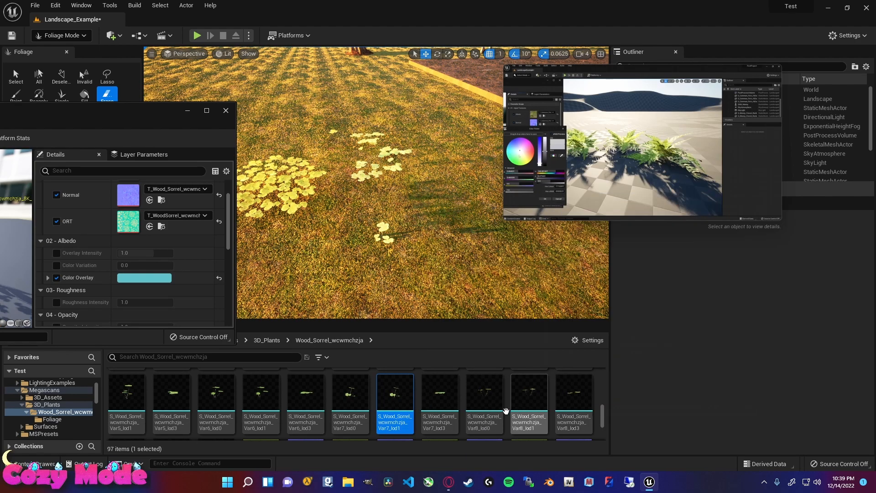
left_click_drag(484, 402, 435, 239)
scroll(477, 404, "down", 5)
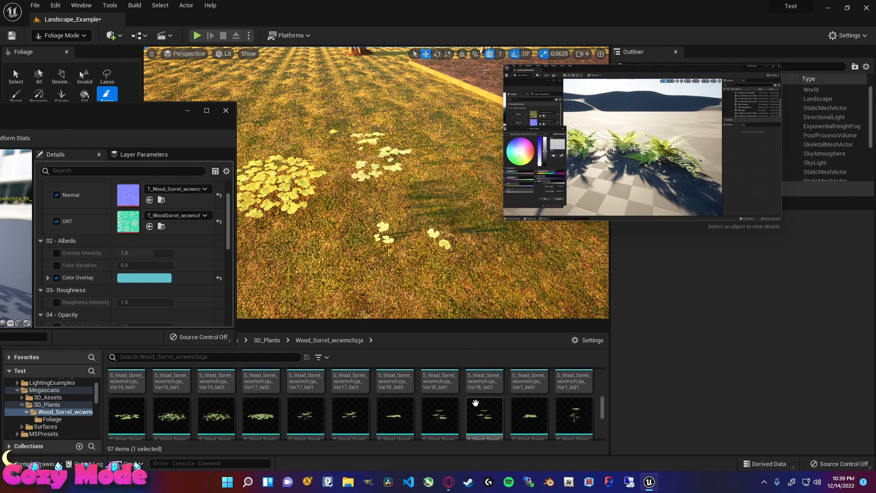
scroll(478, 404, "up", 1)
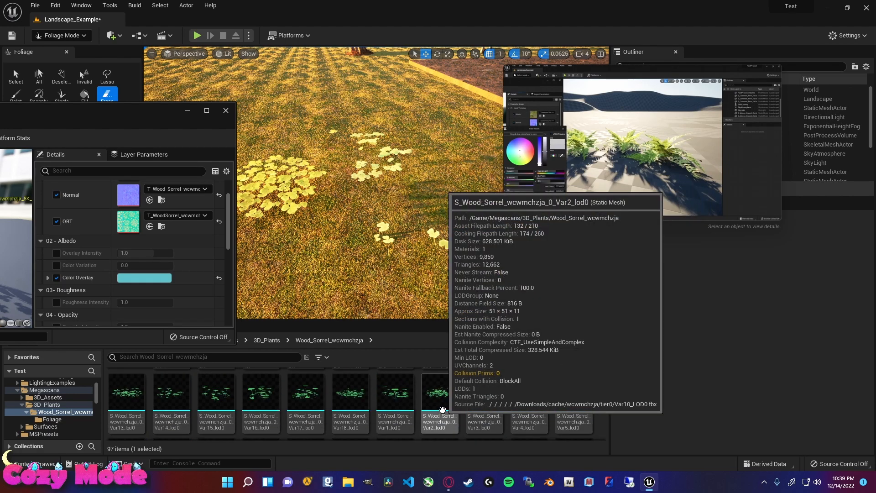
left_click_drag(442, 409, 392, 269)
Examine the newly placed green Wood Sorrel from several distances against the older plants behind it.
key("s")
right_click_drag(391, 269, 375, 278)
key("w")
key("s")
key("w")
key("s")
key("s")
key("w")
key("s")
key("w")
key("s")
left_click(520, 207)
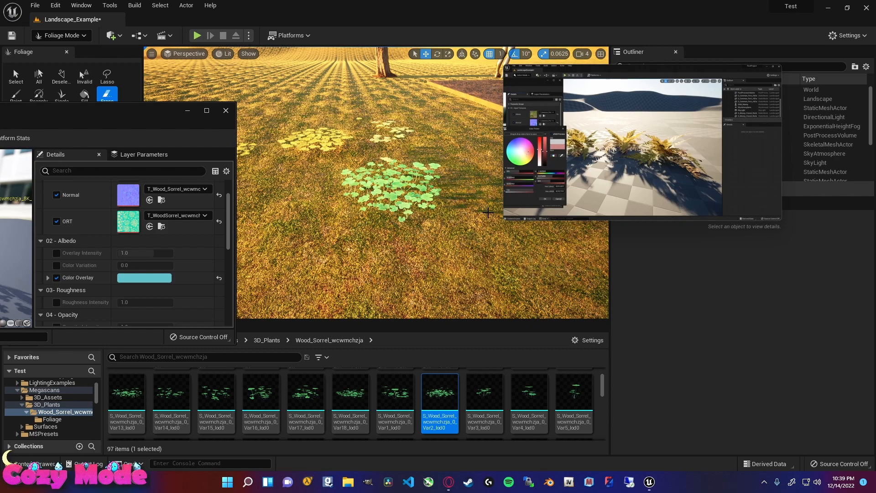
right_click_drag(428, 225, 441, 221)
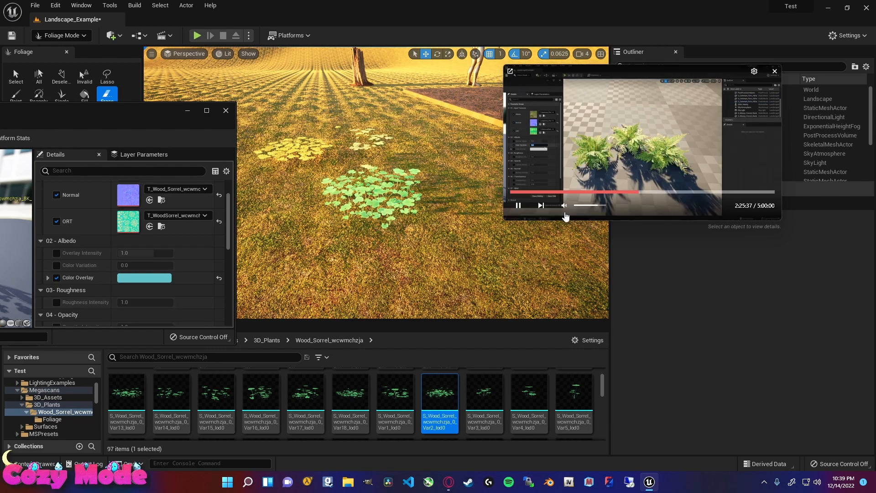
Try a Color Variation of 0.312 on the material instance, and turn its override back off.
left_click(56, 265)
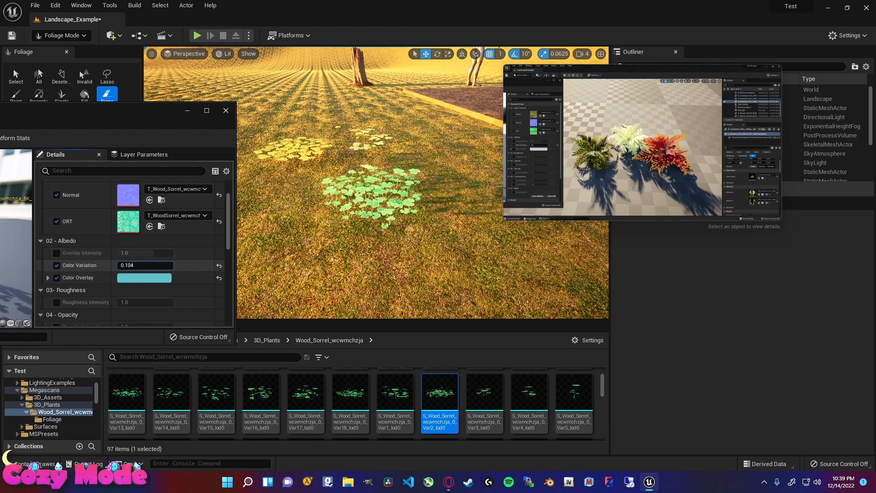
left_click_drag(151, 266, 158, 265)
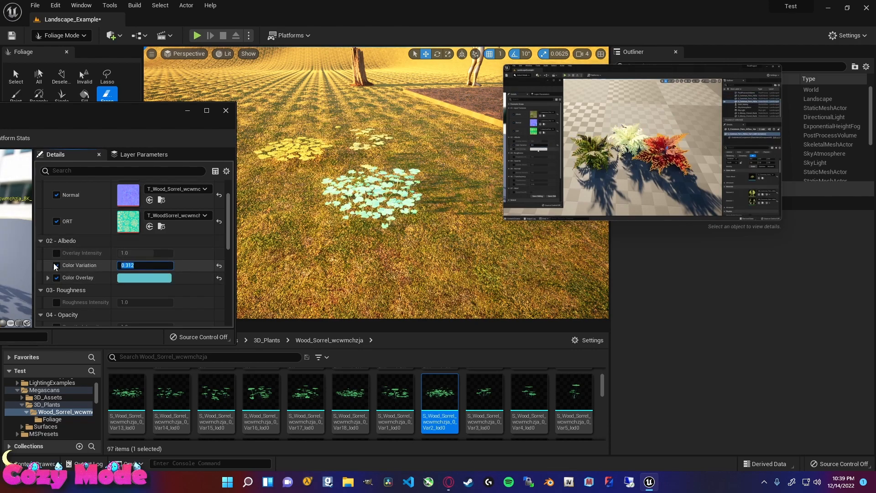
left_click(55, 266)
mouse_move(557, 171)
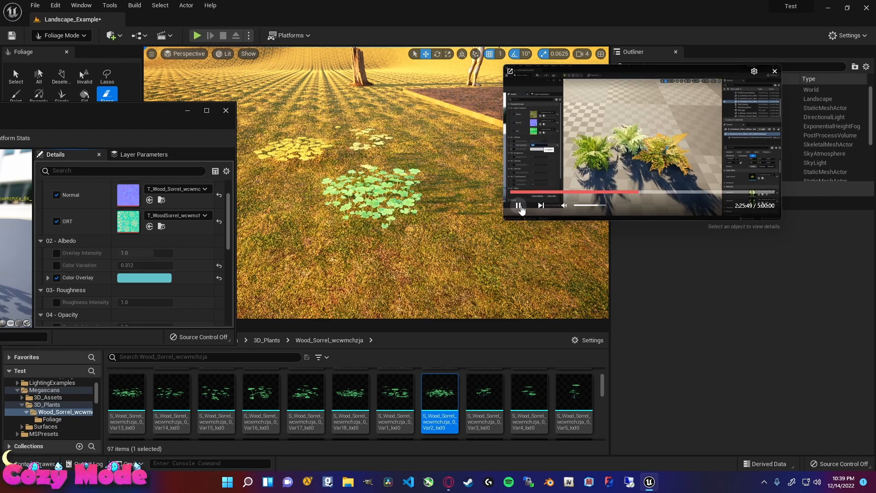
left_click(520, 207)
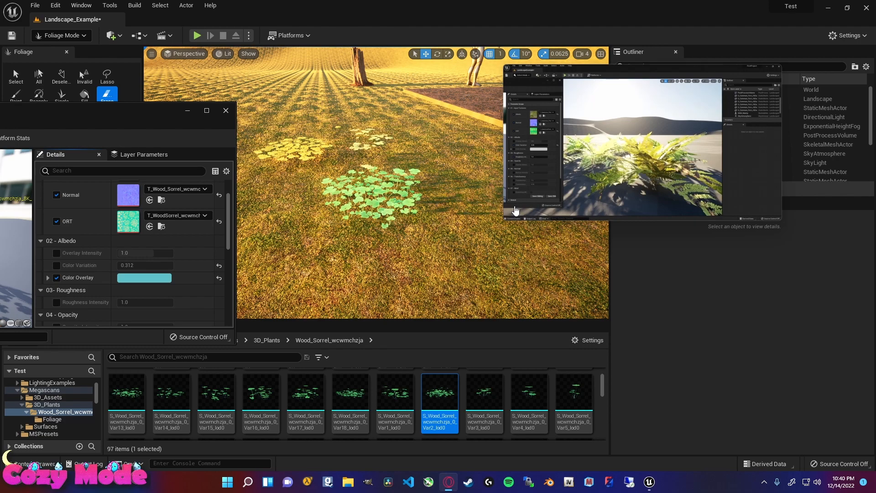
mouse_move(515, 207)
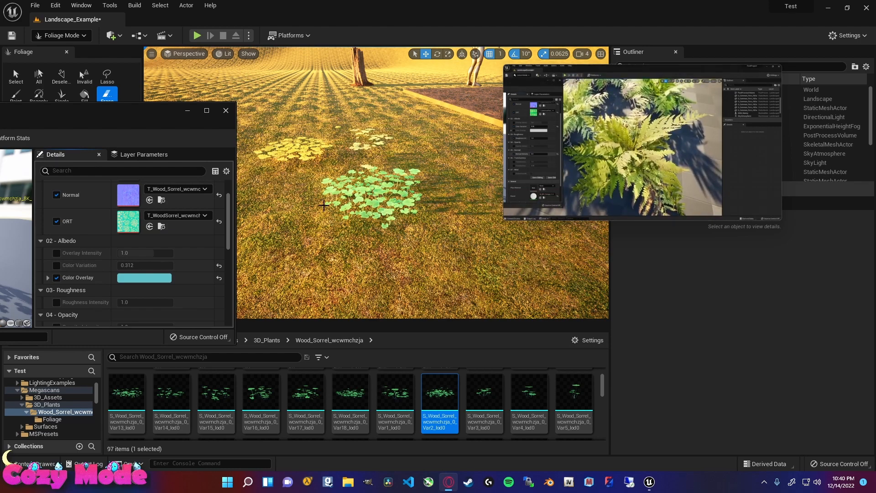
Enable the Translucency Strength and Translucency Desaturation overrides in the 06 - Translucency group of the material instance.
scroll(162, 266, "down", 5)
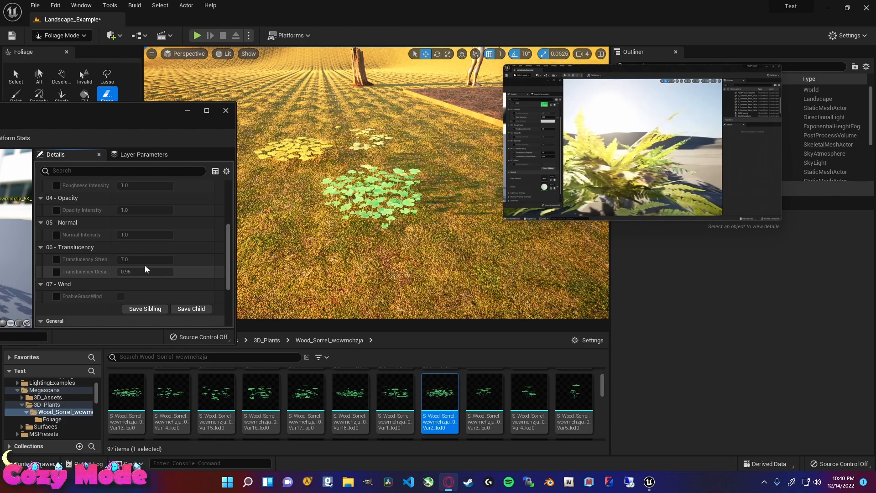
left_click(56, 260)
left_click(56, 272)
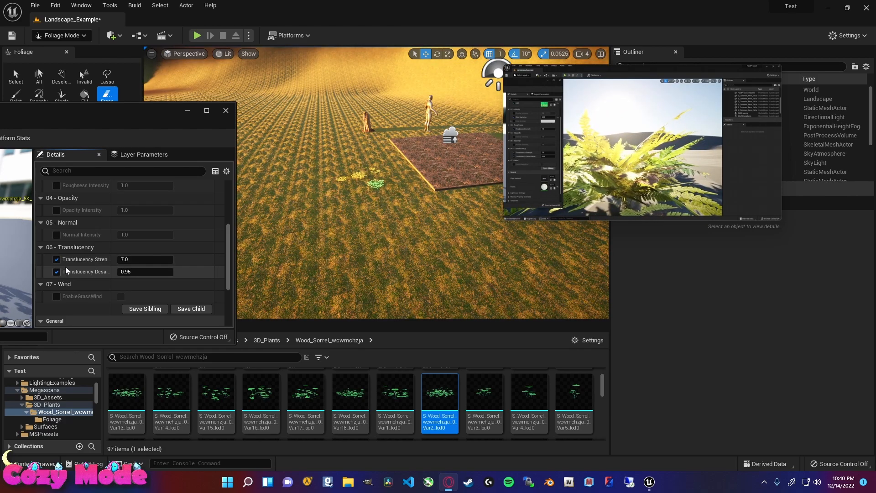
Try a Translucency Strength of 0 while viewing the green Wood Sorrel up close against the sun.
scroll(355, 216, "up", 6)
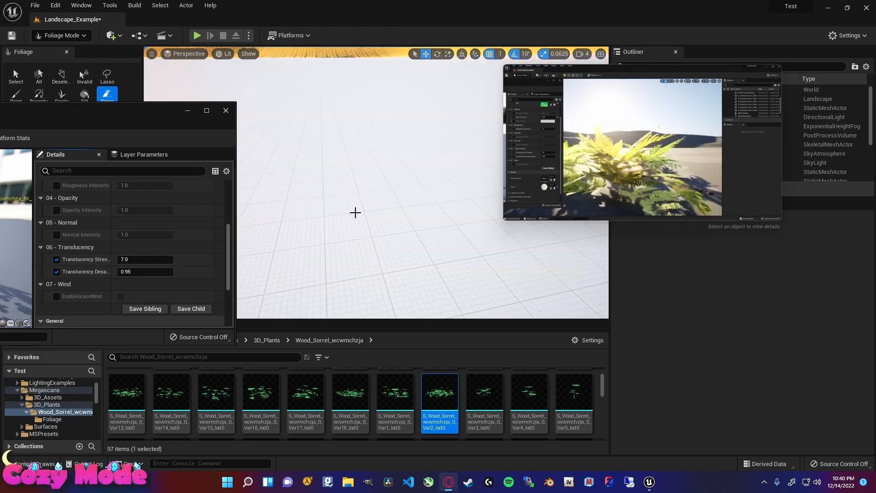
scroll(355, 212, "down", 1)
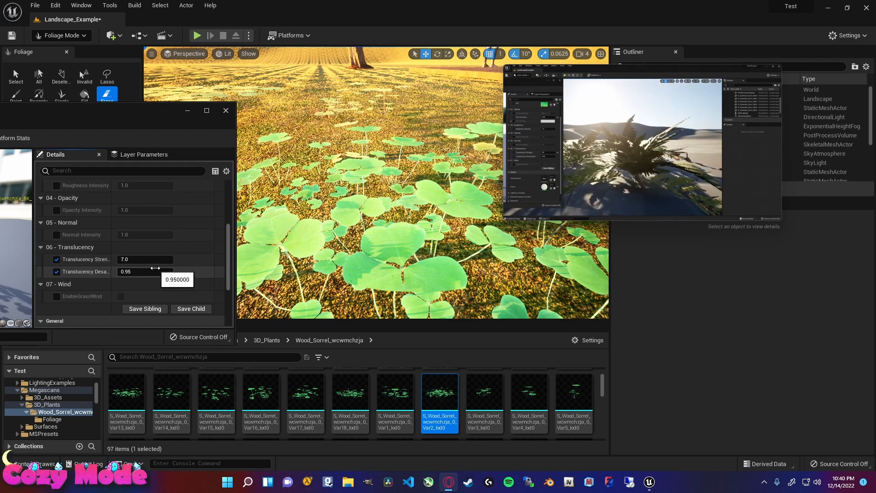
mouse_move(647, 151)
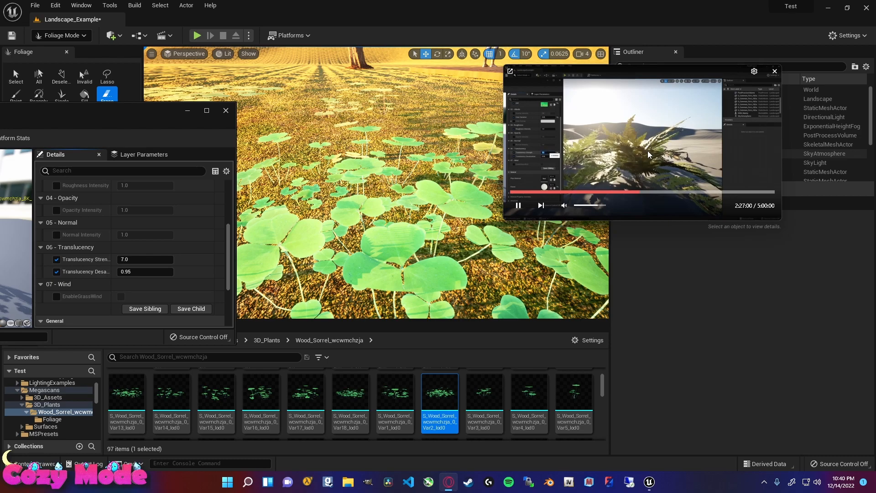
right_click_drag(375, 191, 458, 118)
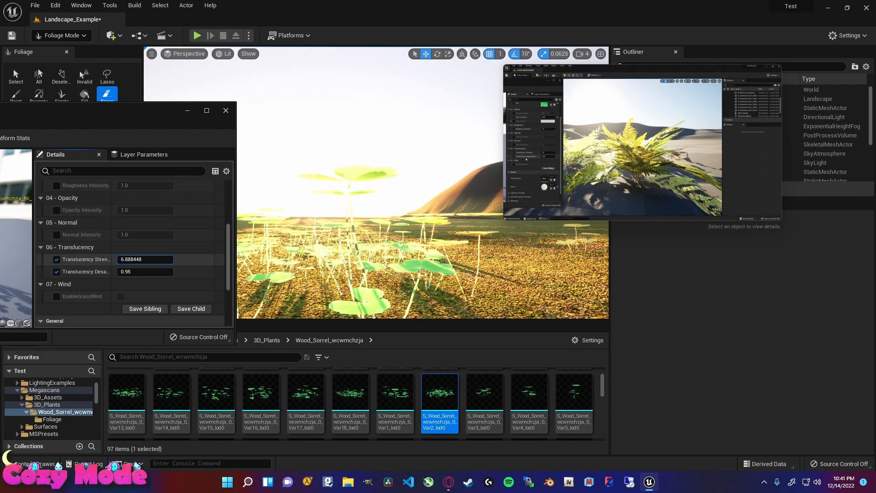
left_click_drag(145, 260, 122, 261)
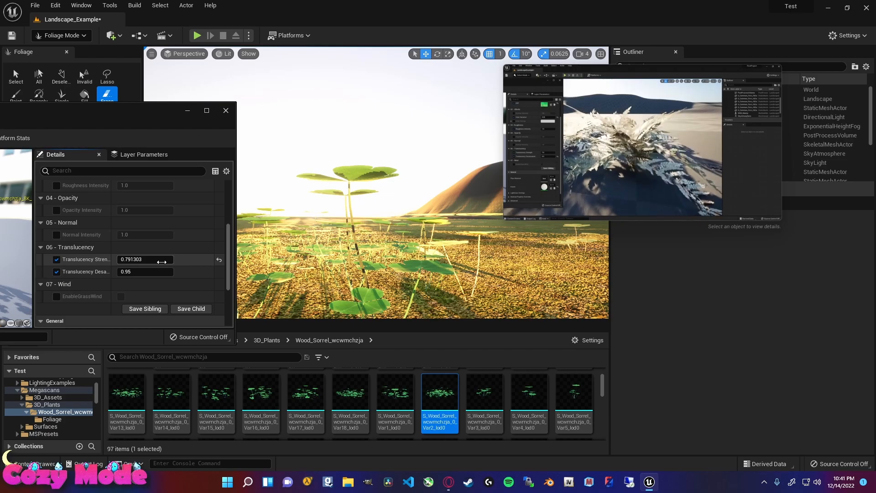
left_click(161, 262)
type("0")
key("Return")
Set the material instance's Translucency Strength to 1.0, checking the green plant from above.
right_click_drag(319, 192, 342, 295)
key("s")
key("w")
key("s")
left_click_drag(145, 259, 154, 259)
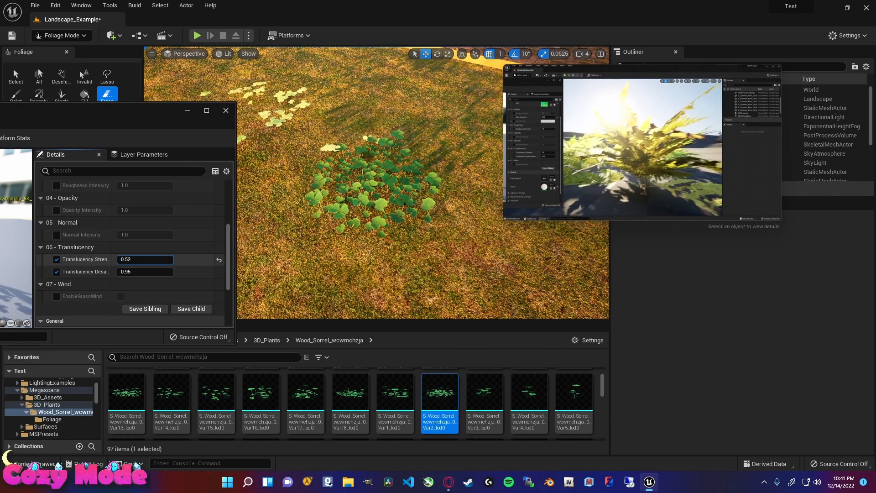
left_click(155, 260)
type("1")
key("Return")
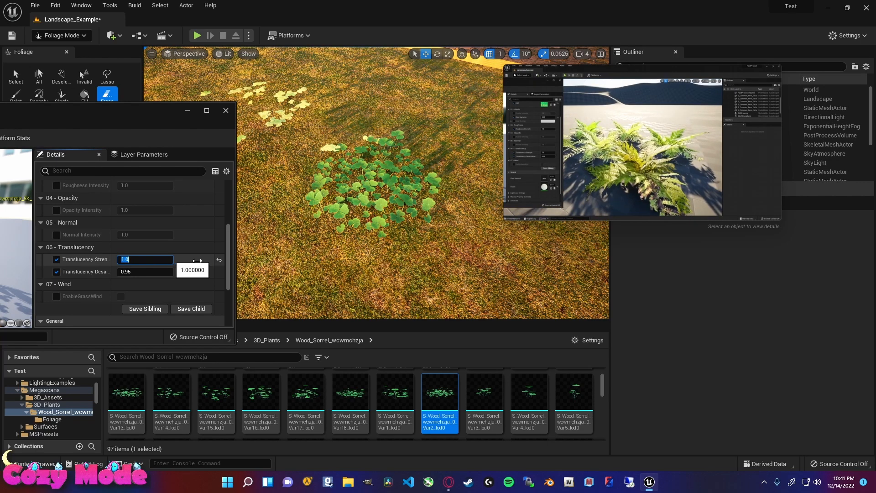
right_click(375, 273)
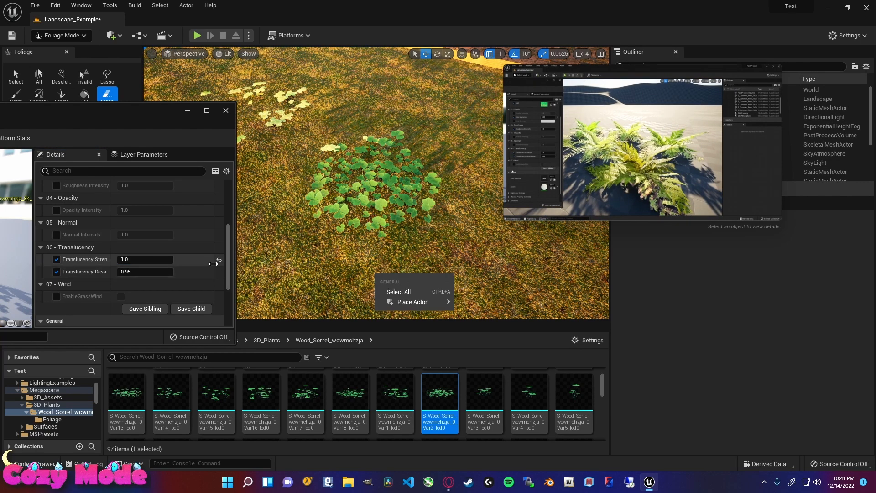
left_click(223, 285)
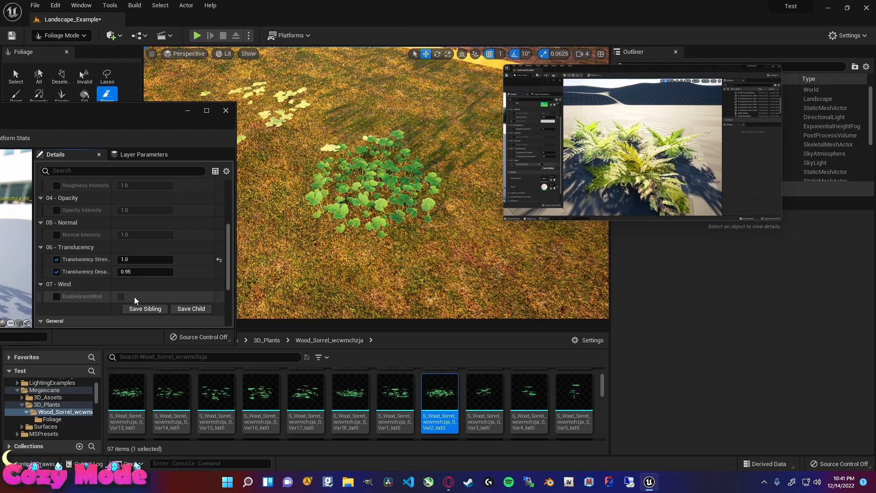
Override EnableGrassWind in the 07 - Wind group of the material instance and turn it on.
left_click(56, 297)
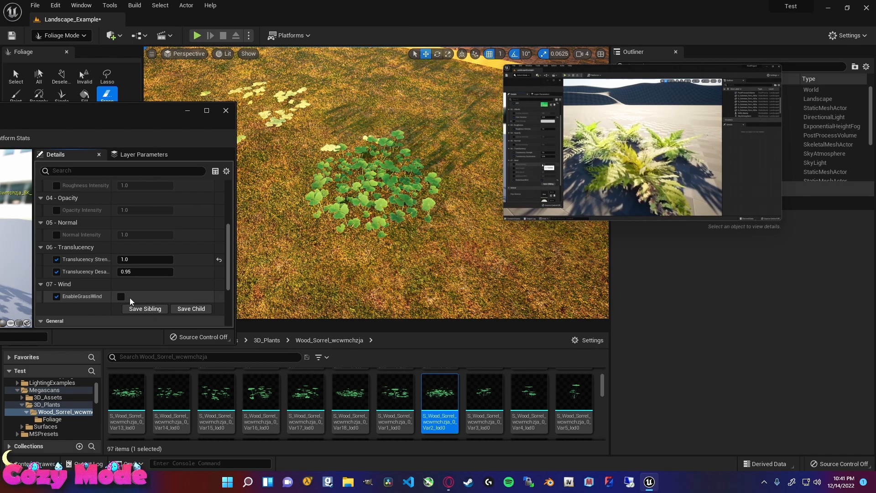
left_click(121, 296)
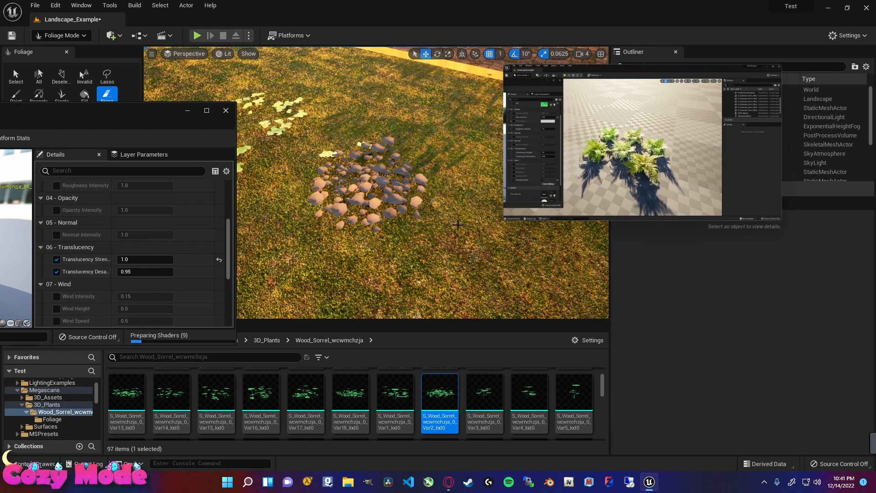
Enable the Wind Intensity override in the wood sorrel material instance and set it to 0.046.
mouse_move(508, 207)
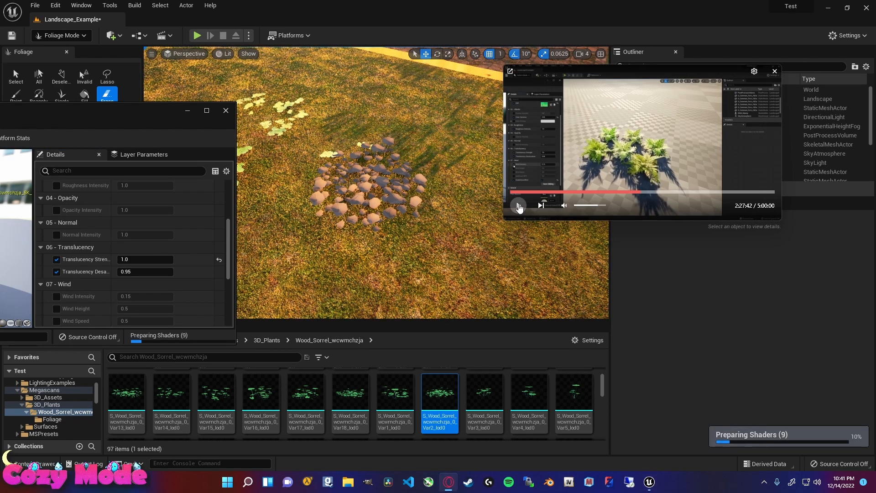
left_click(513, 183)
scroll(133, 267, "down", 3)
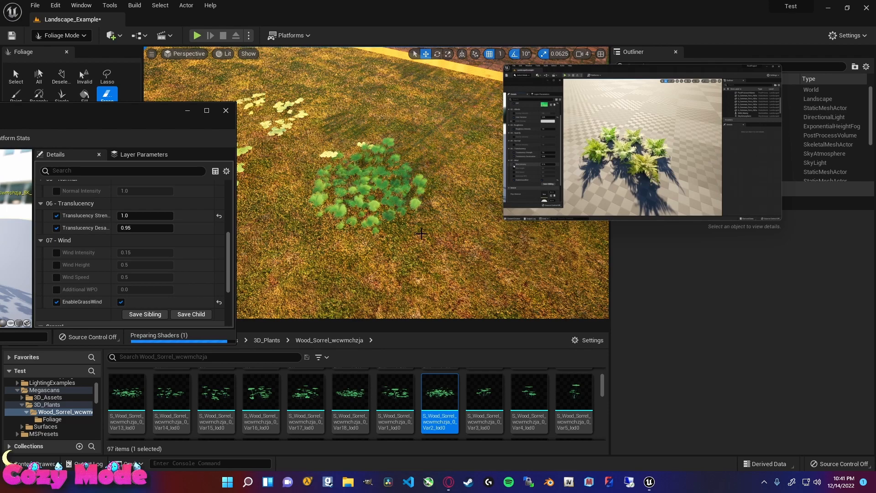
right_click(436, 213)
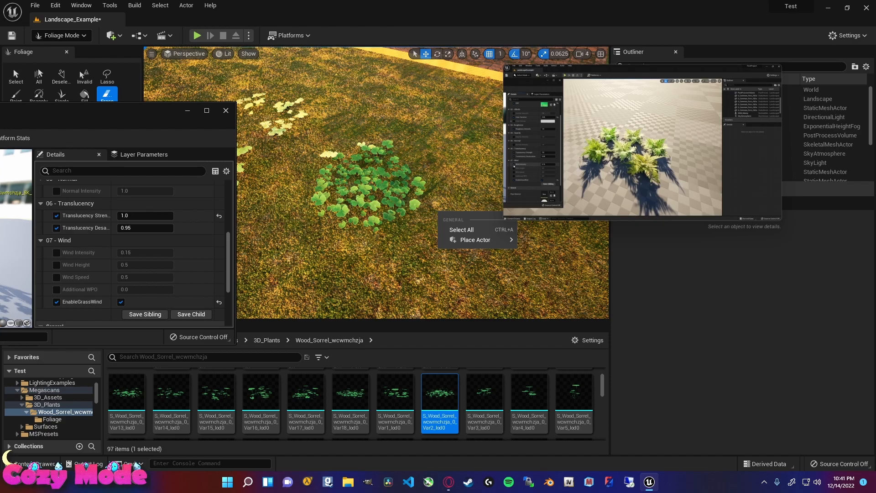
left_click(423, 203)
right_click_drag(427, 200, 427, 109)
left_click(56, 252)
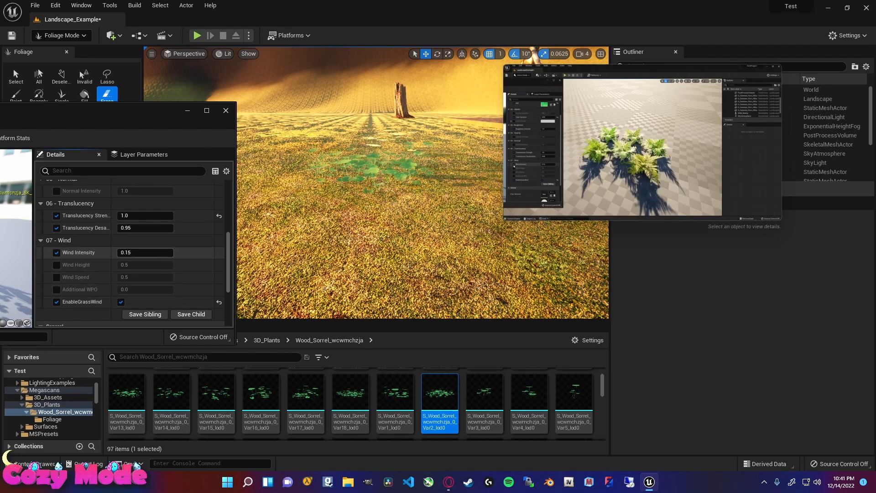
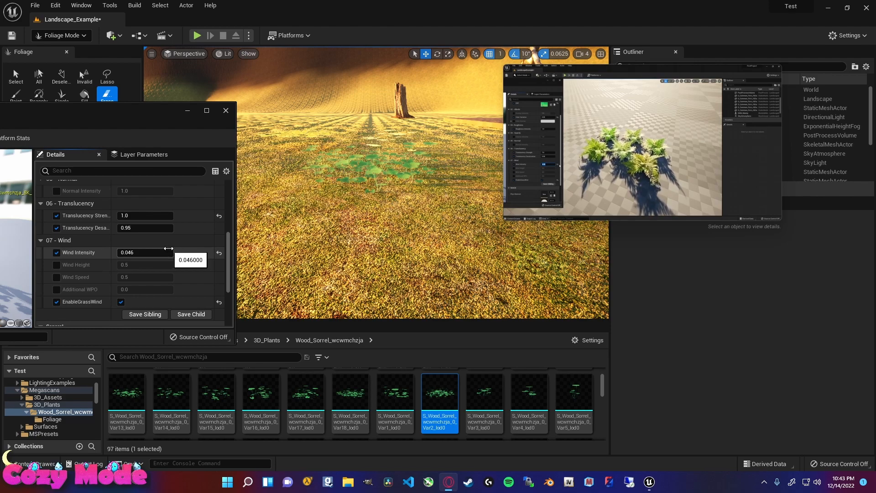
Open the S_Wood_Sorrel Var2 static mesh in its editor and frame the leaves up close.
mouse_move(538, 214)
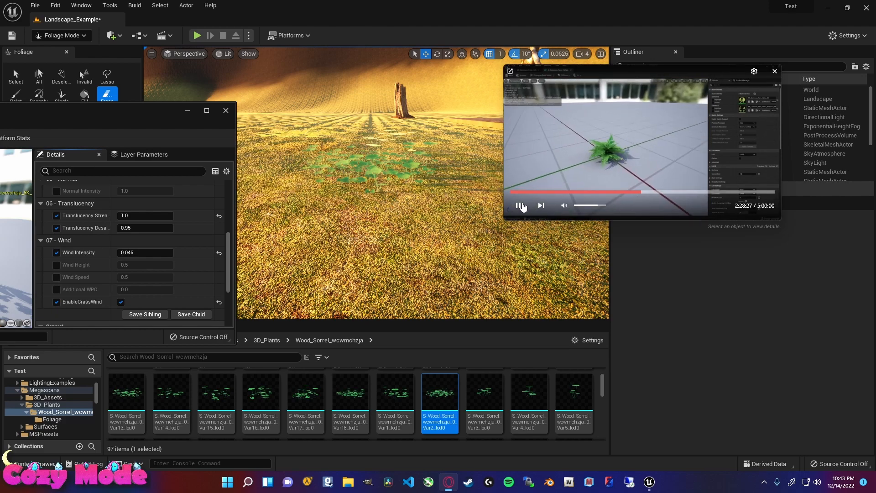
double_click(448, 402)
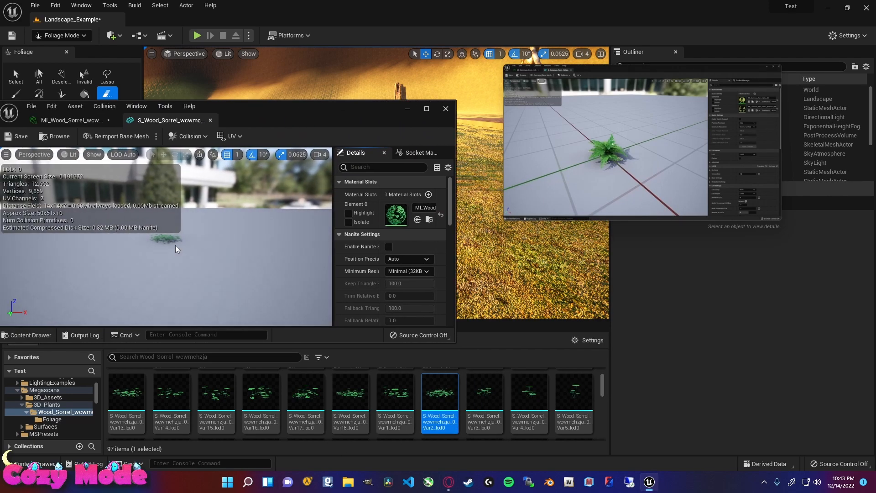
scroll(173, 250, "up", 6)
scroll(174, 253, "down", 5)
scroll(182, 255, "up", 5)
right_click_drag(185, 257, 149, 195)
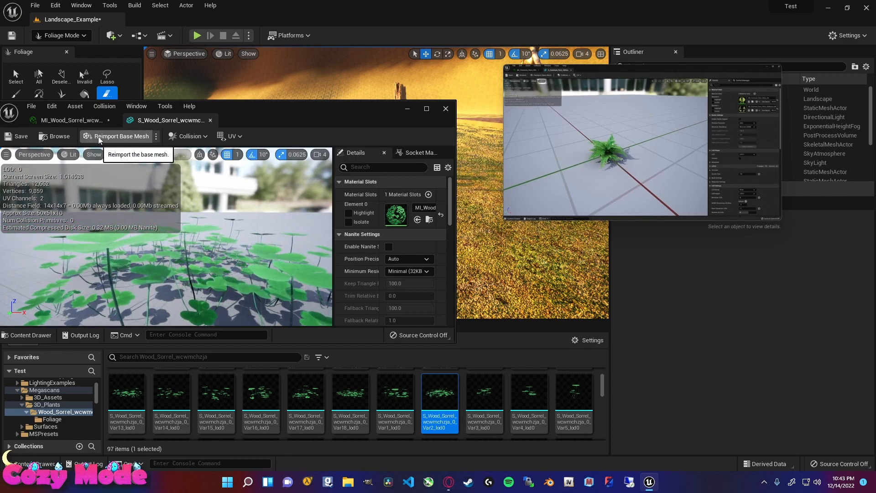
Check the mesh's preview LOD options, switching to LOD 0 and back to LOD Auto.
left_click(128, 154)
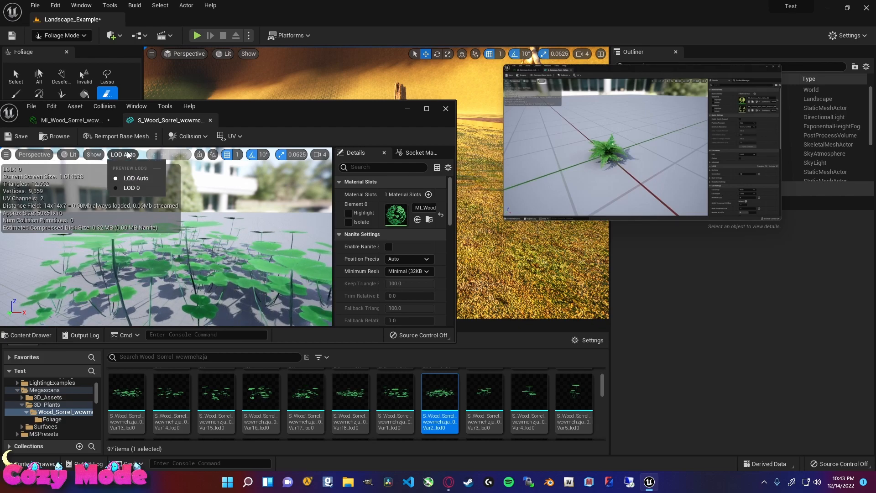
left_click(138, 187)
left_click(123, 155)
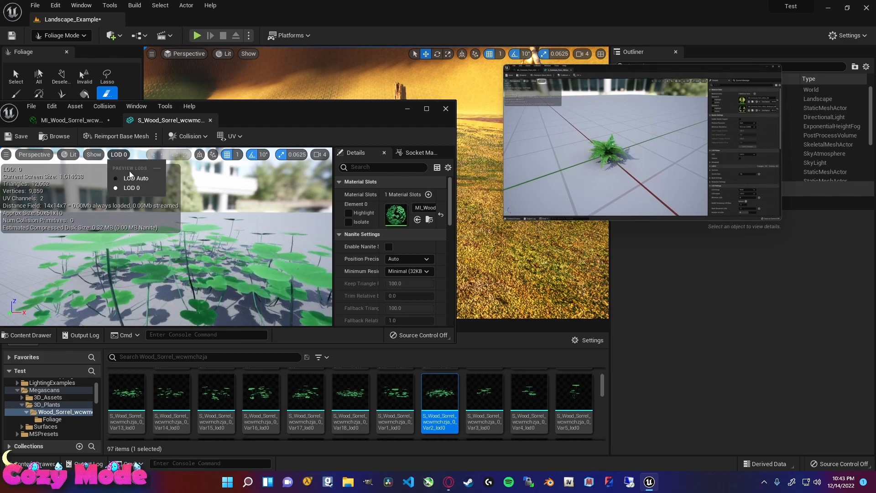
left_click(131, 170)
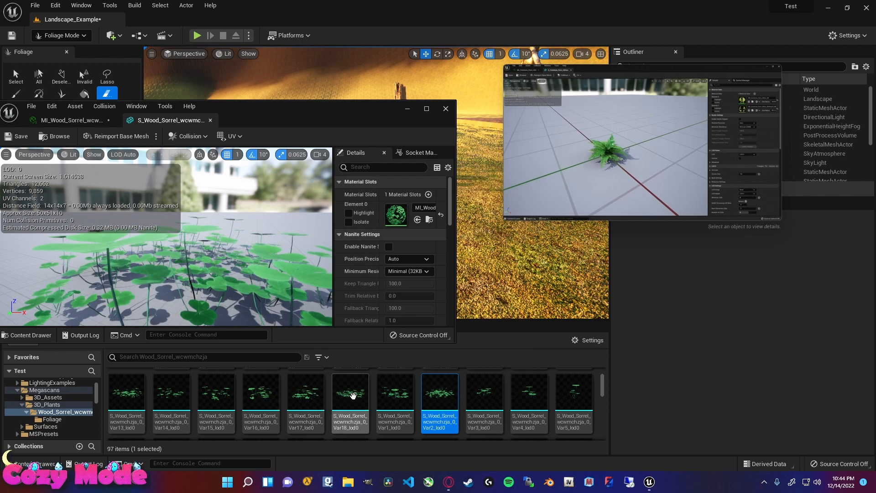
mouse_move(445, 389)
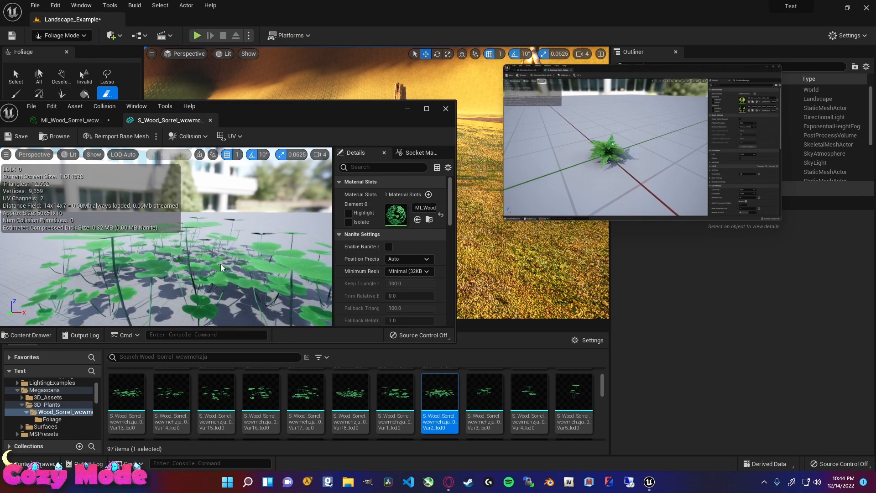
mouse_move(604, 155)
left_click(123, 154)
left_click(127, 154)
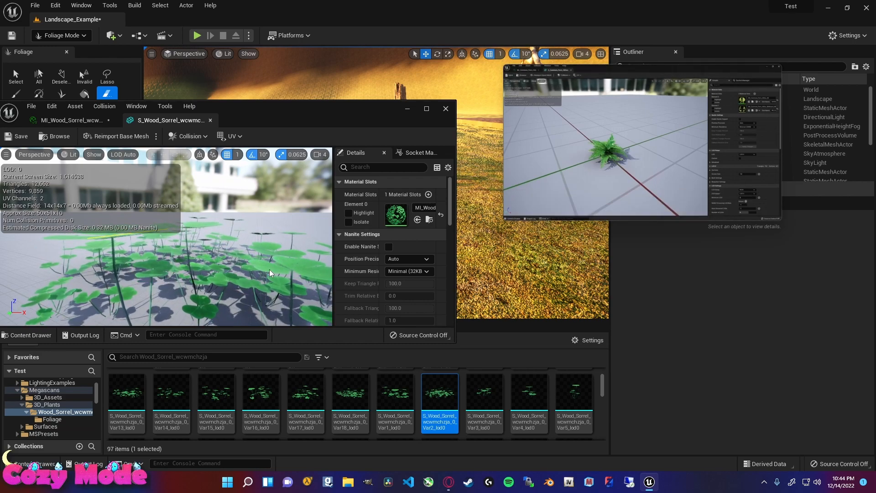
Examine the wood sorrel mesh from near and far to see how its LOD and screen size respond to distance.
mouse_move(522, 213)
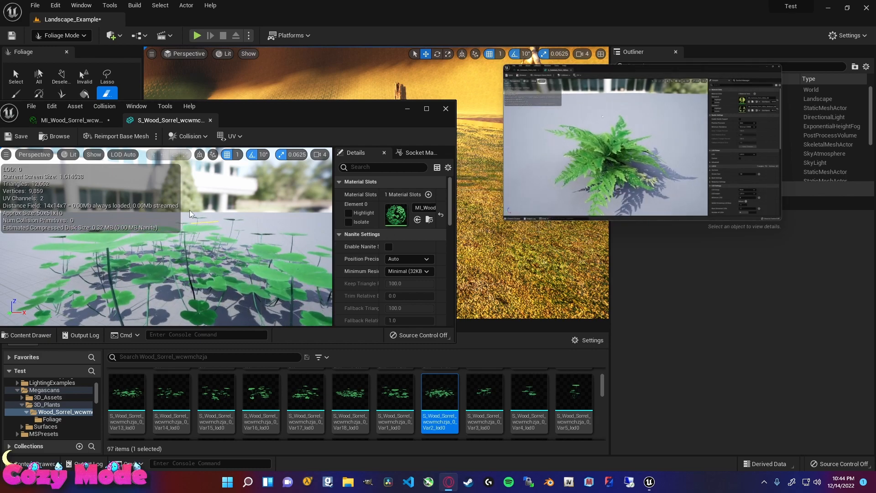
right_click_drag(264, 235, 264, 288)
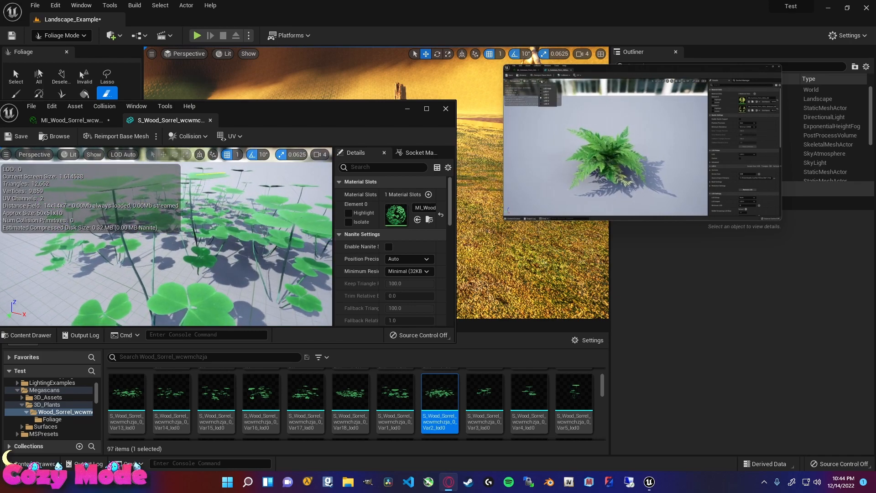
key("s")
key("s")
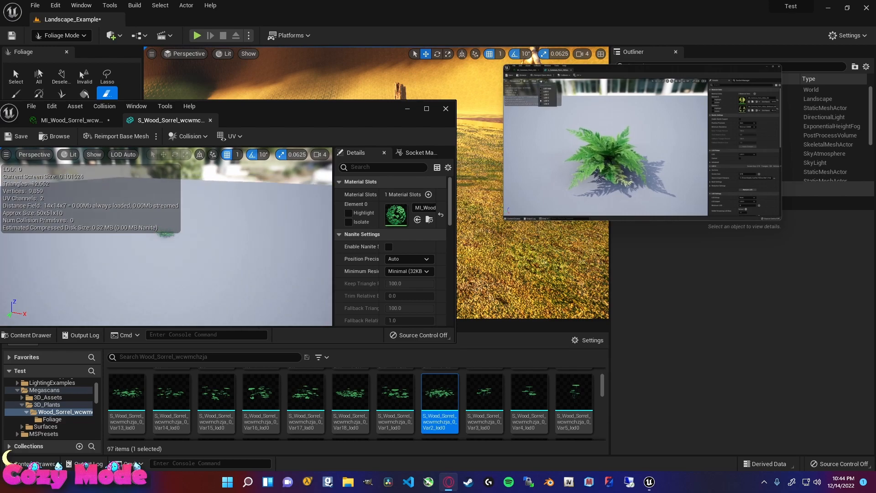
key("w")
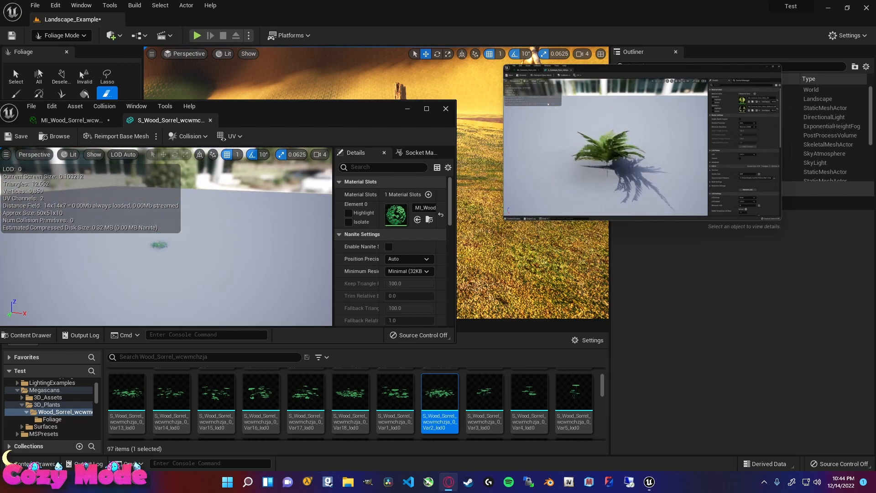
key("s")
key("w")
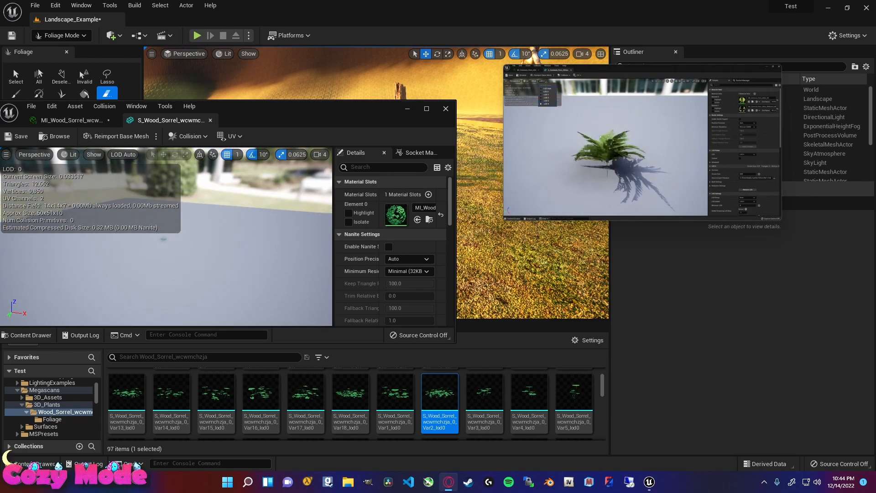
key("s")
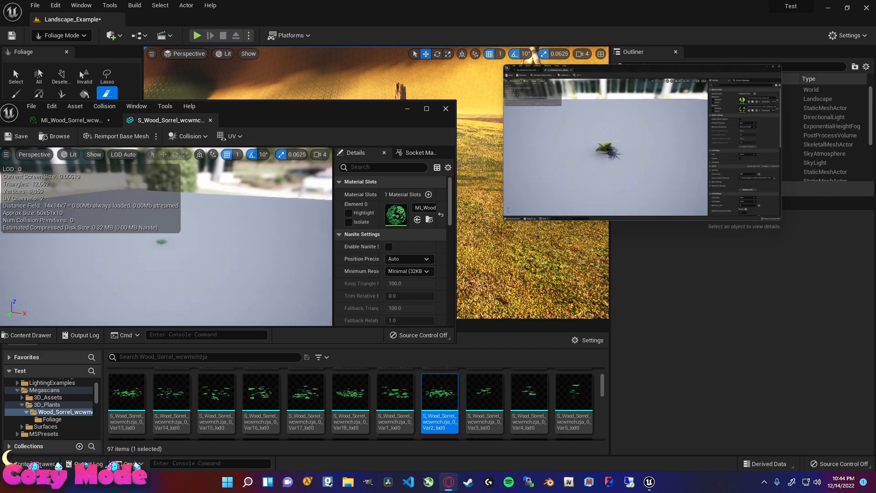
key("w")
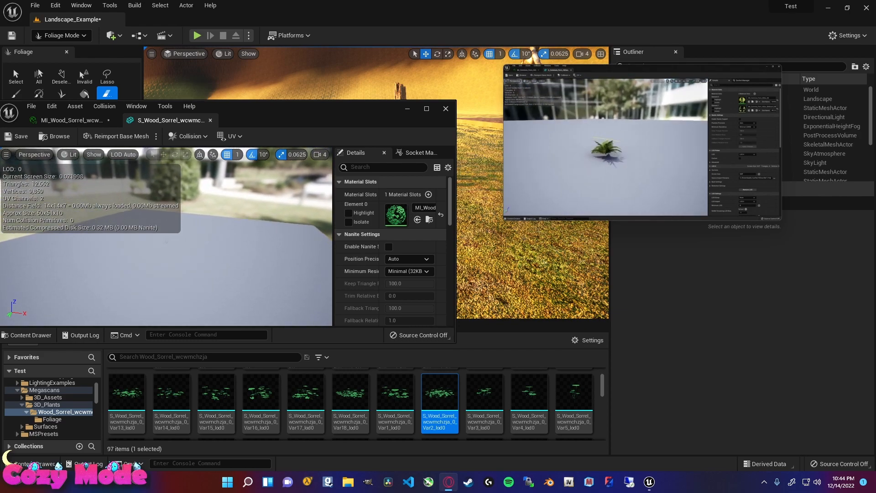
key("w")
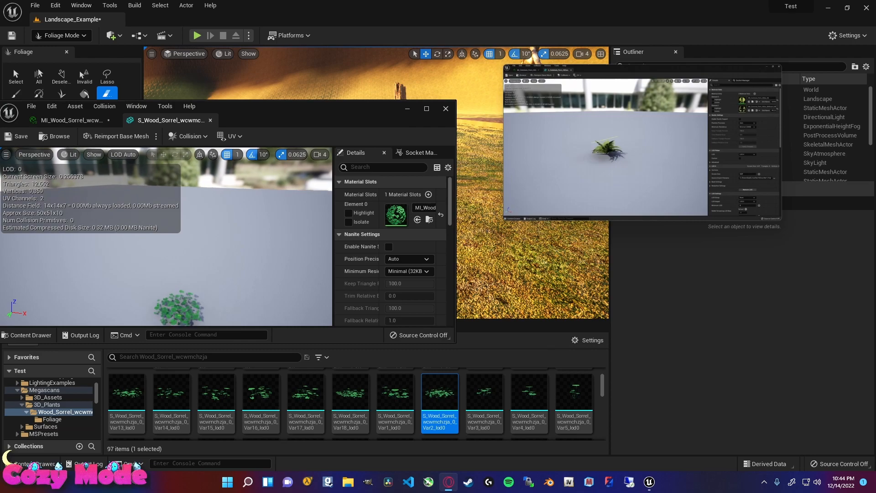
right_click_drag(166, 236, 166, 292)
key("s")
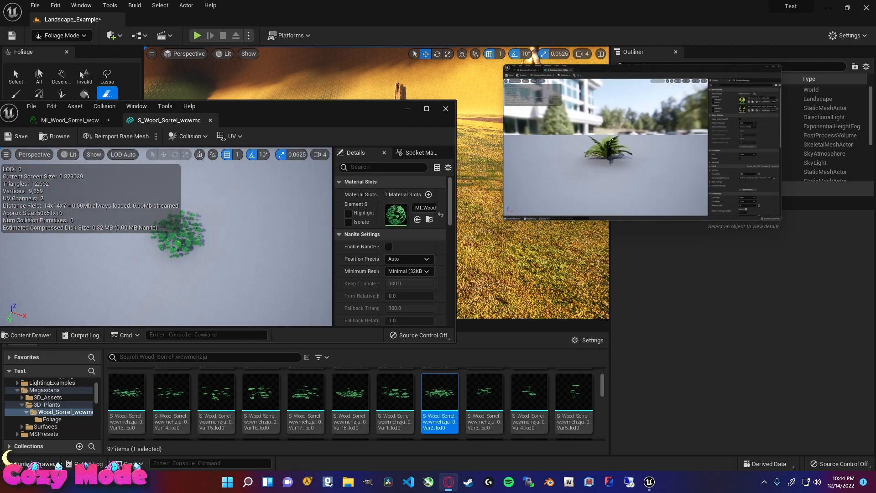
mouse_move(166, 237)
right_mouse_down()
mouse_move(167, 255)
mouse_move(166, 224)
right_mouse_up()
key("w")
key("s")
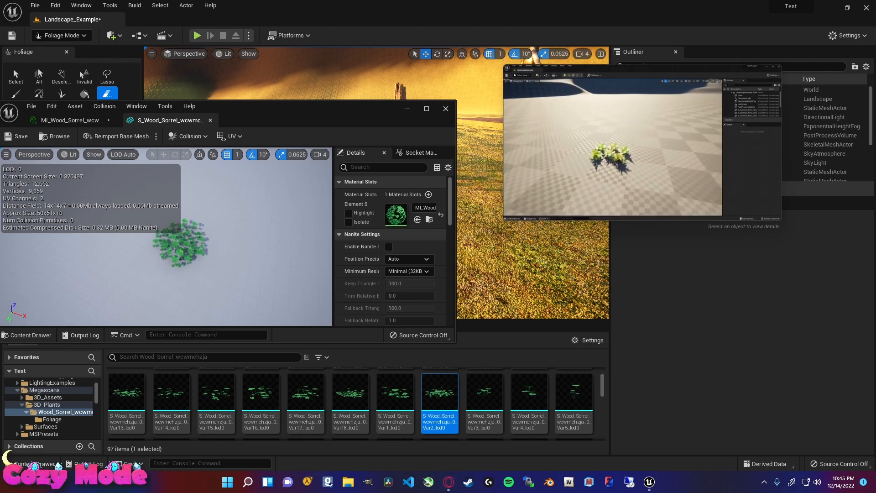
Resume the reference tutorial video and close the static mesh editor window.
mouse_move(595, 172)
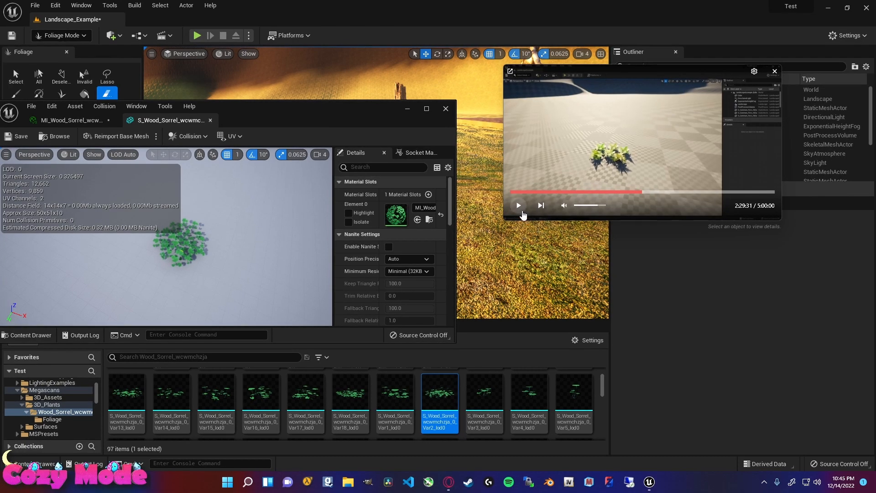
left_click(526, 213)
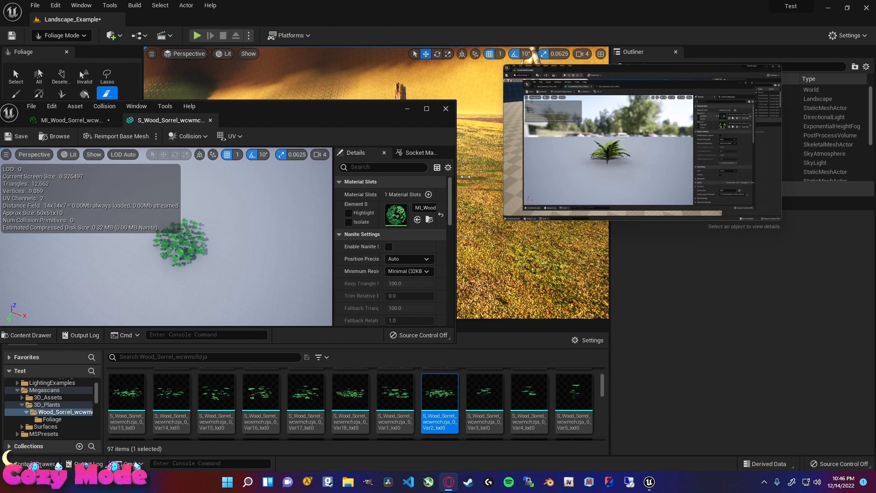
mouse_move(534, 184)
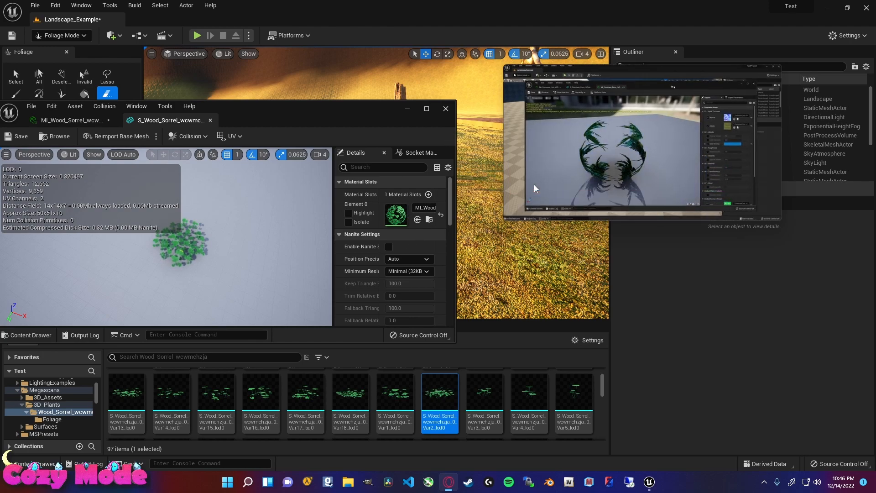
mouse_move(452, 391)
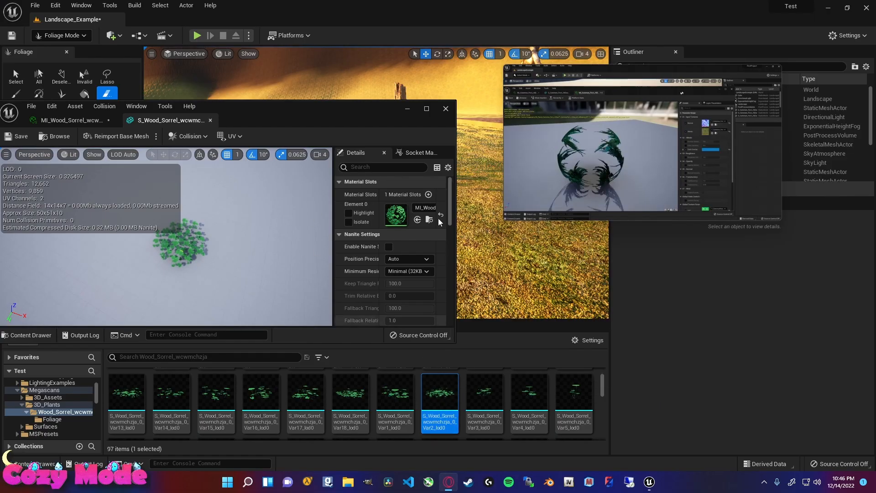
mouse_move(625, 132)
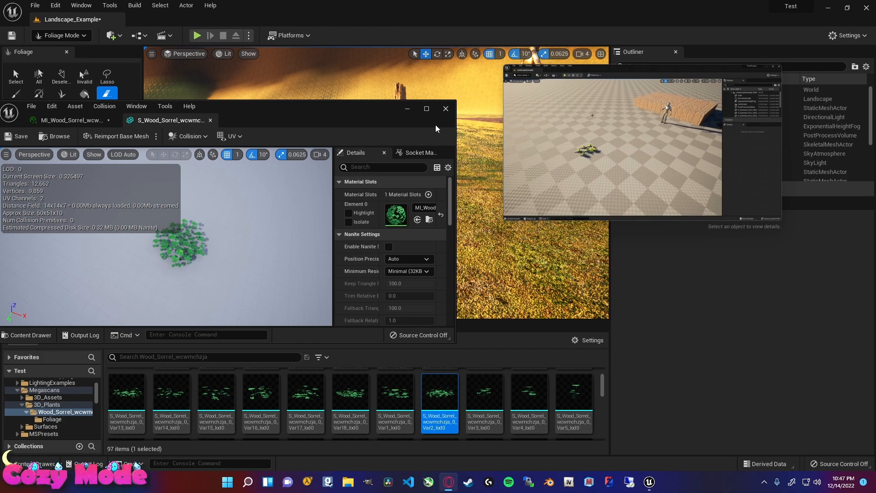
left_click(444, 109)
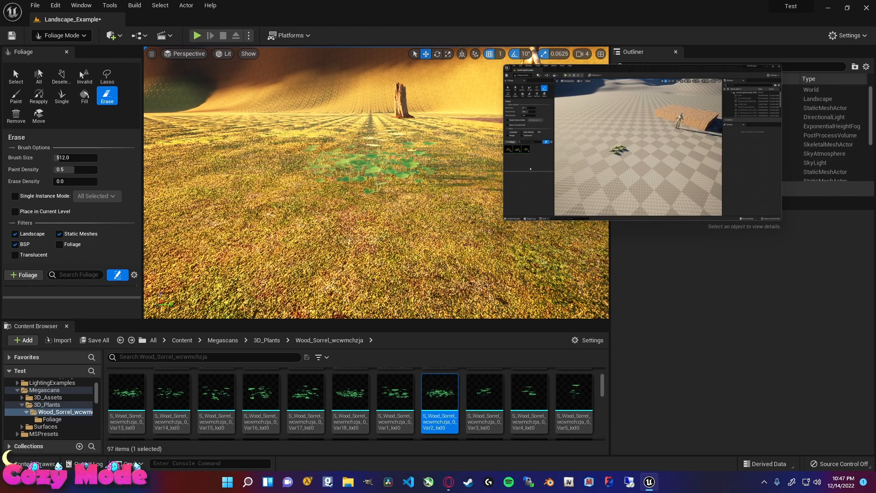
Switch from the foliage Erase tool to the Paint tool and resume the tutorial video.
right_click_drag(362, 212, 361, 256)
key("shift+1")
key("shift+3")
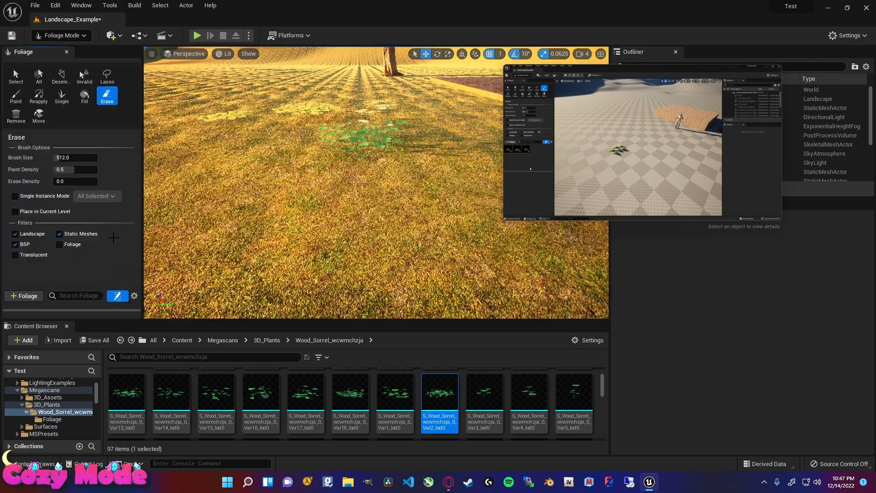
left_click(15, 96)
left_click(518, 205)
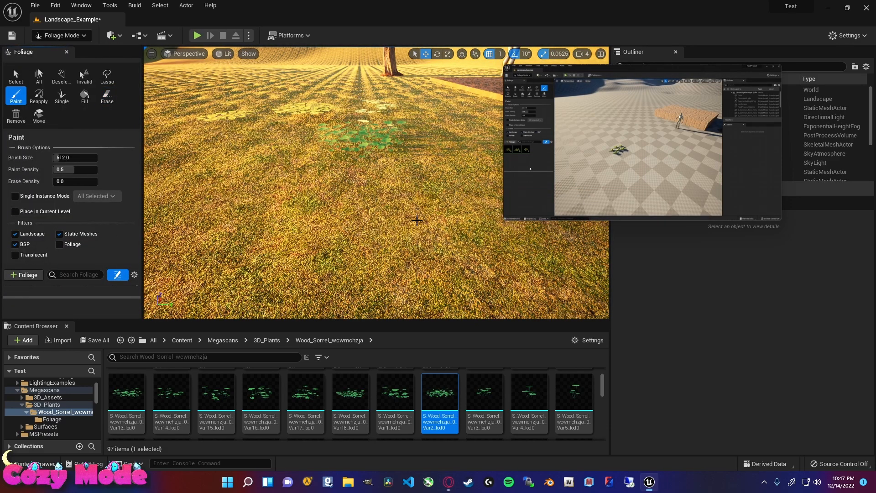
Shrink the Content Browser's height to give the viewport and the foliage type list more room.
mouse_move(417, 221)
right_mouse_down()
mouse_move(417, 255)
mouse_move(397, 201)
mouse_move(416, 228)
mouse_move(417, 251)
mouse_move(416, 203)
right_mouse_up()
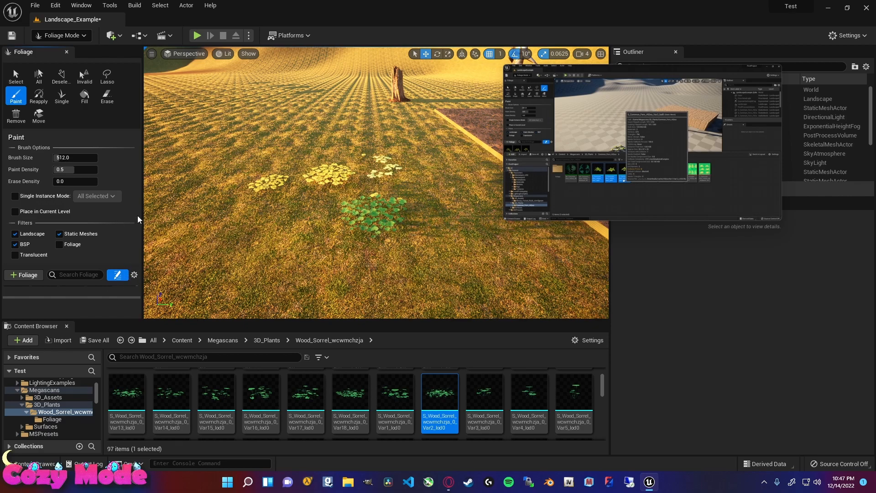
scroll(145, 137, "up", 5)
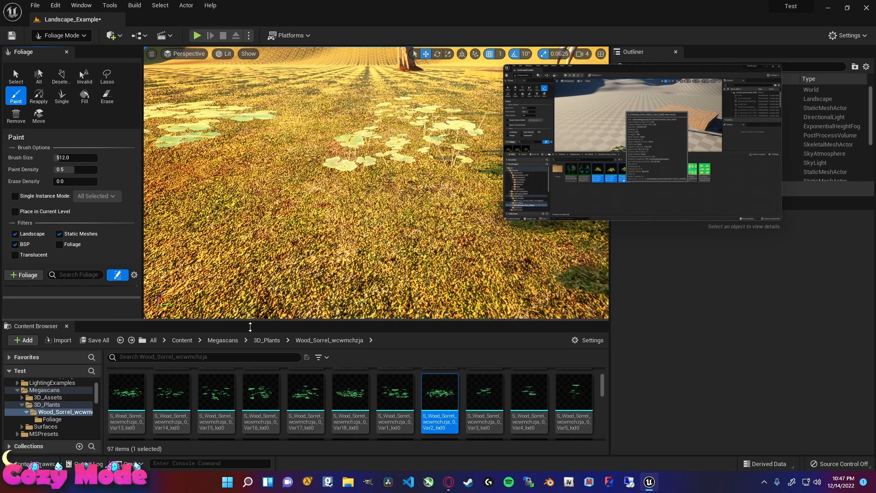
left_click_drag(250, 326, 250, 356)
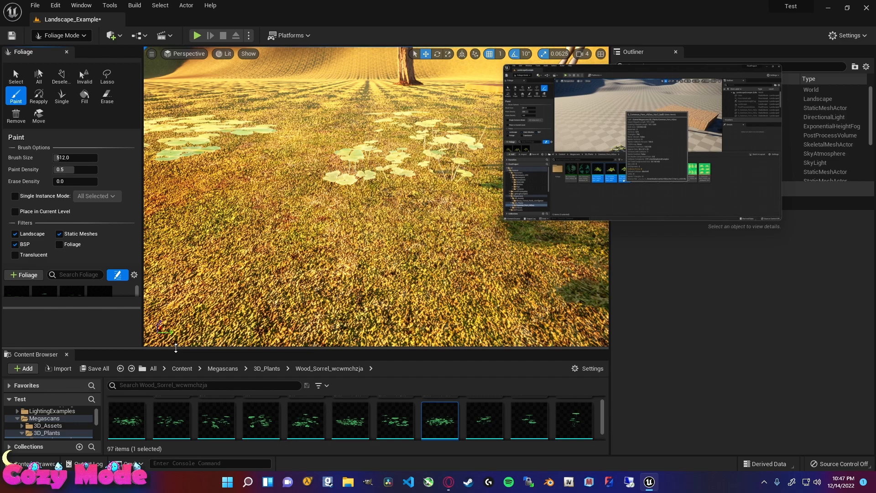
left_click_drag(175, 348, 224, 347)
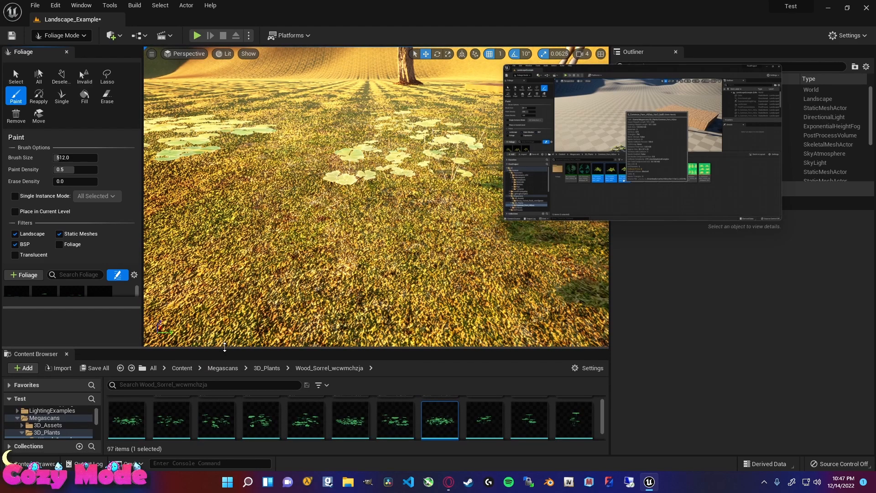
Enlarge the foliage type list, look through the wood sorrel types and select FT_Wood_Sorrel_wcwmchzja_0_Var16_lod0.
left_click_drag(228, 363, 228, 393)
left_click_drag(137, 326, 201, 335)
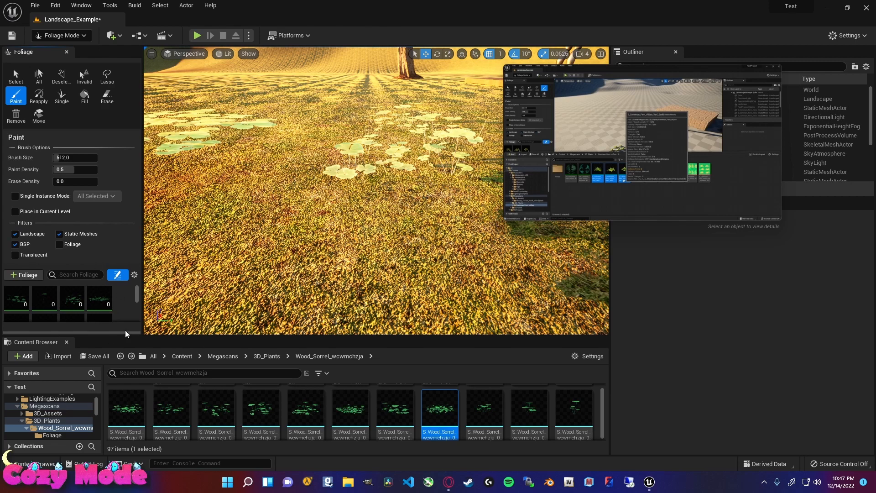
scroll(75, 302, "down", 1)
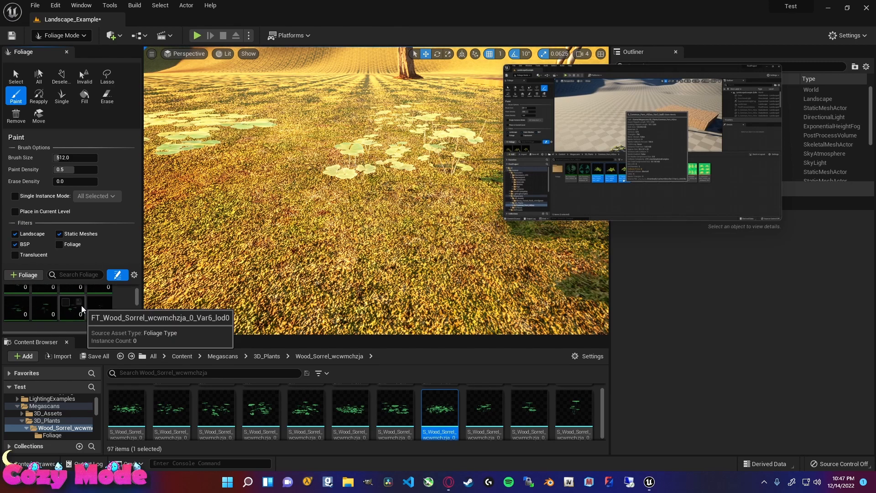
scroll(83, 310, "down", 2)
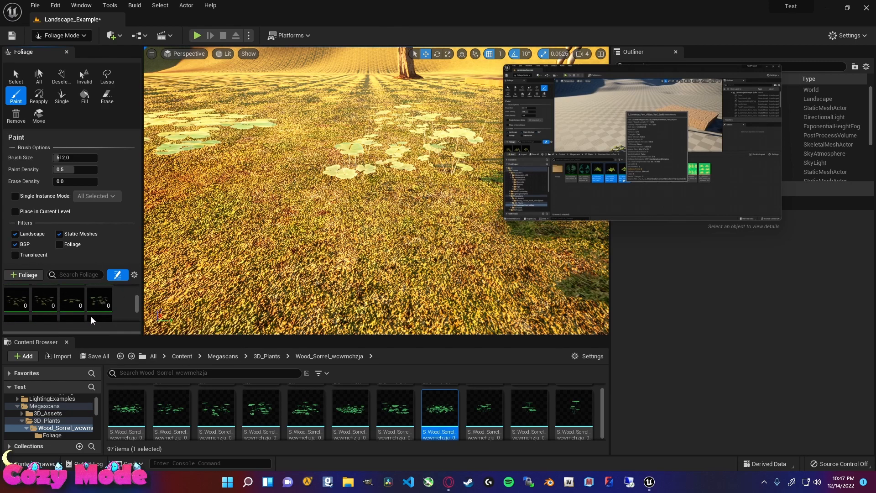
scroll(85, 319, "down", 2)
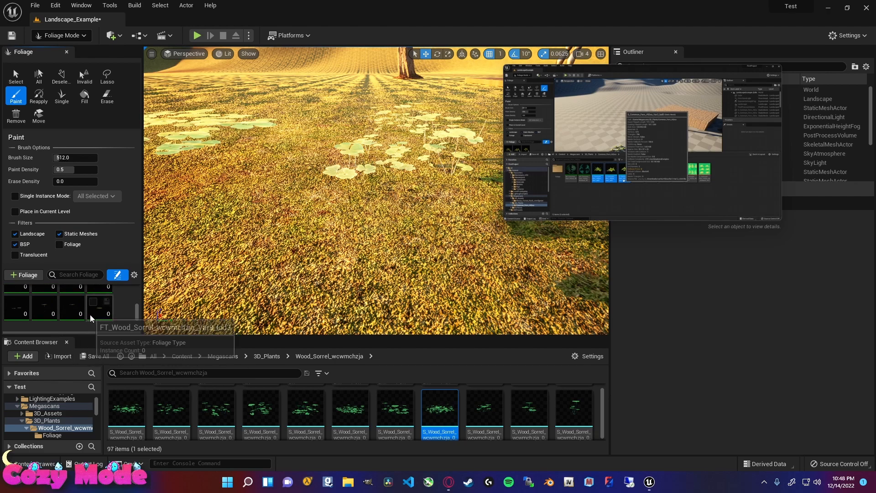
scroll(89, 315, "up", 2)
scroll(89, 314, "down", 1)
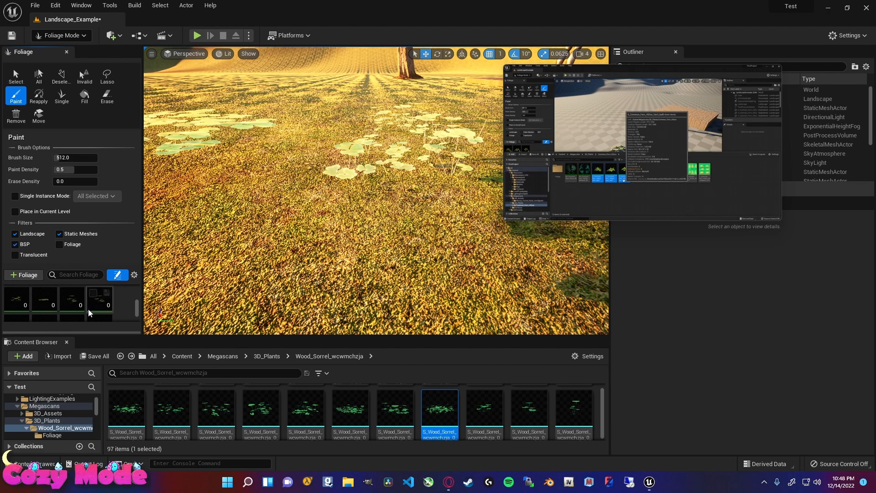
scroll(88, 311, "down", 2)
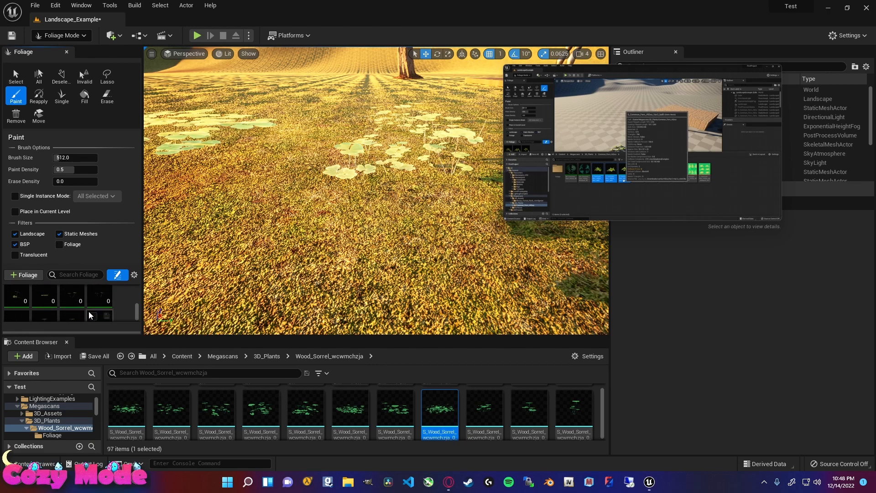
scroll(89, 314, "up", 2)
scroll(93, 311, "up", 4)
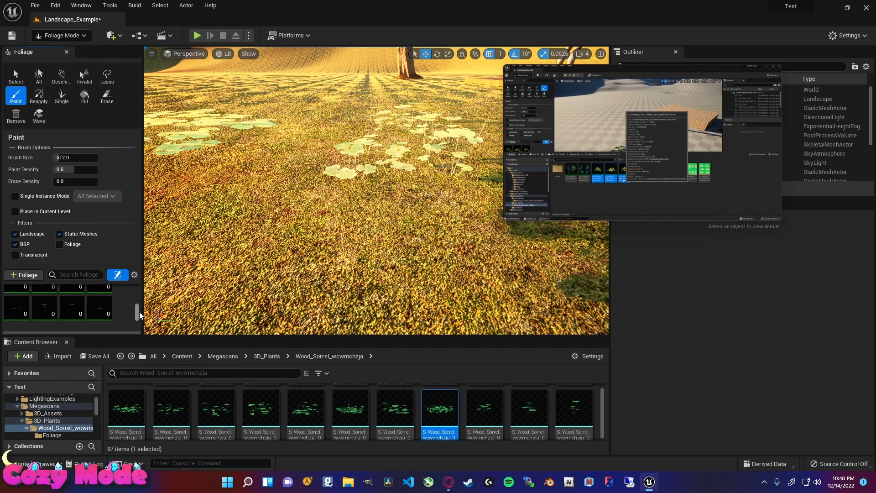
left_click_drag(139, 312, 136, 283)
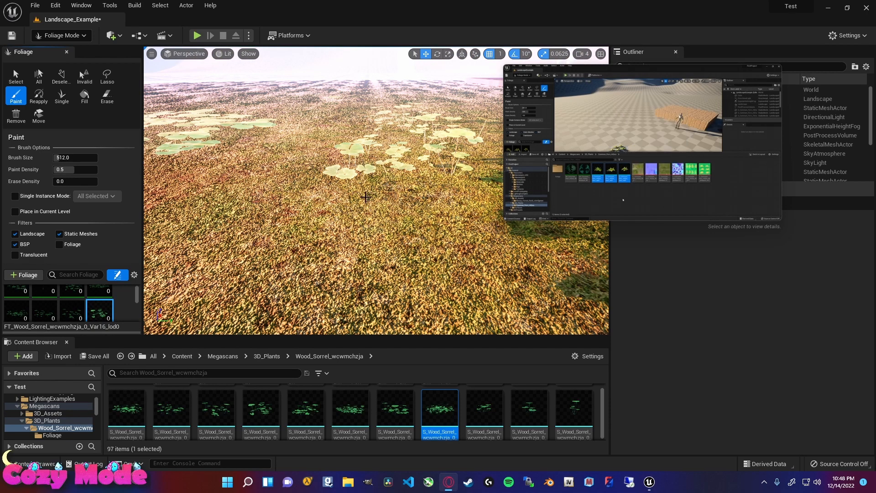
Reduce the foliage brush size to about 58.6 and view the landscape around the brown ground slab.
right_click_drag(381, 218, 347, 192)
right_click_drag(413, 233, 374, 127)
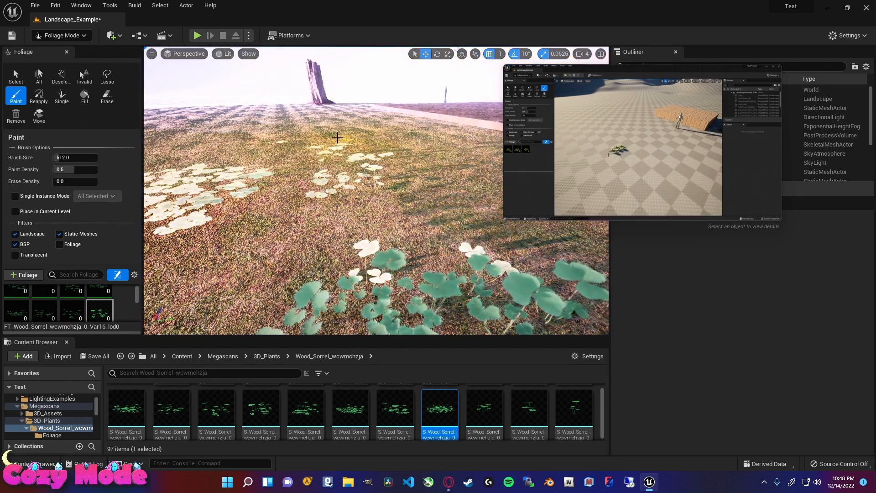
key("bracketleft")
key("bracketleft")
key("bracketleft")
key("bracketleft")
key("bracketleft")
key("bracketleft")
key("bracketleft")
key("bracketleft")
key("bracketleft")
key("bracketleft")
key("bracketleft")
key("bracketleft")
key("bracketleft")
key("bracketleft")
key("bracketleft")
key("bracketleft")
key("bracketleft")
key("bracketleft")
key("bracketleft")
key("bracketleft")
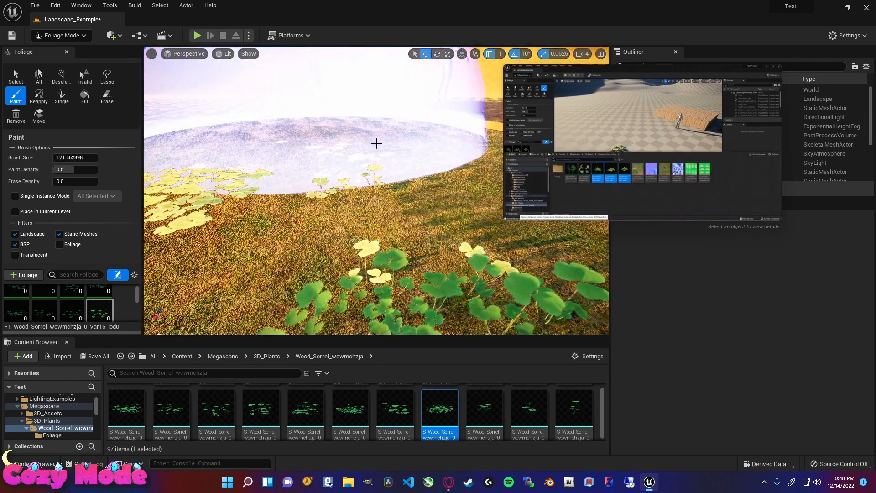
key("bracketright")
key("bracketleft")
key("bracketleft")
key("bracketleft")
key("bracketleft")
key("bracketleft")
key("bracketleft")
key("bracketleft")
key("bracketleft")
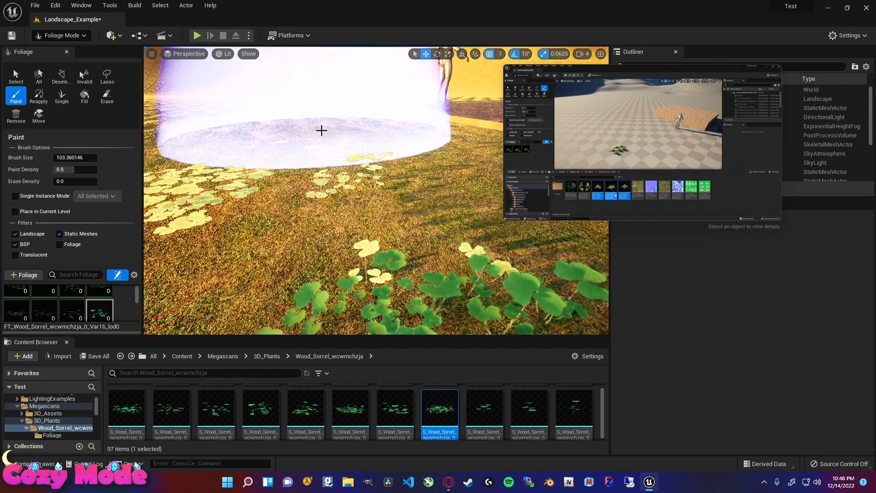
key("bracketleft")
key("bracketleft")
key("bracketleft")
key("bracketleft")
key("bracketleft")
key("bracketleft")
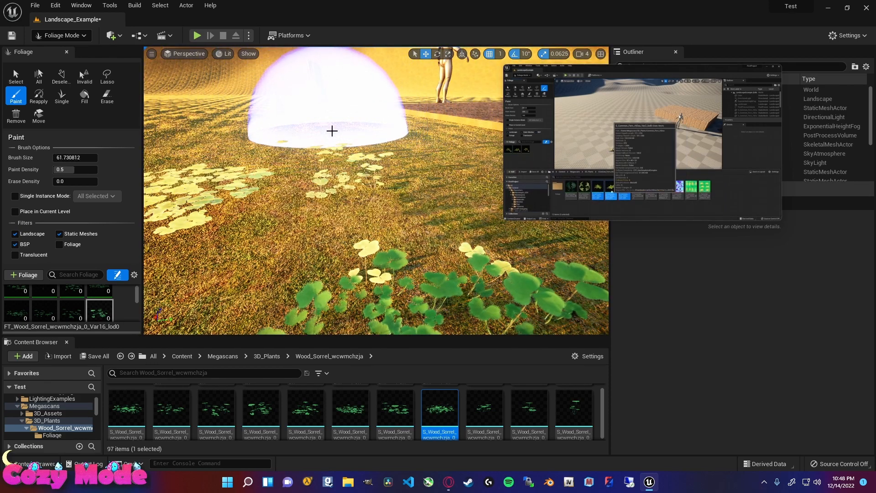
mouse_move(334, 144)
right_mouse_down()
mouse_move(343, 197)
mouse_move(351, 201)
mouse_move(306, 197)
mouse_move(301, 183)
mouse_move(164, 171)
mouse_move(311, 183)
mouse_move(255, 178)
mouse_move(292, 180)
mouse_move(151, 178)
mouse_move(301, 187)
right_mouse_up()
right_click_drag(365, 162, 366, 180)
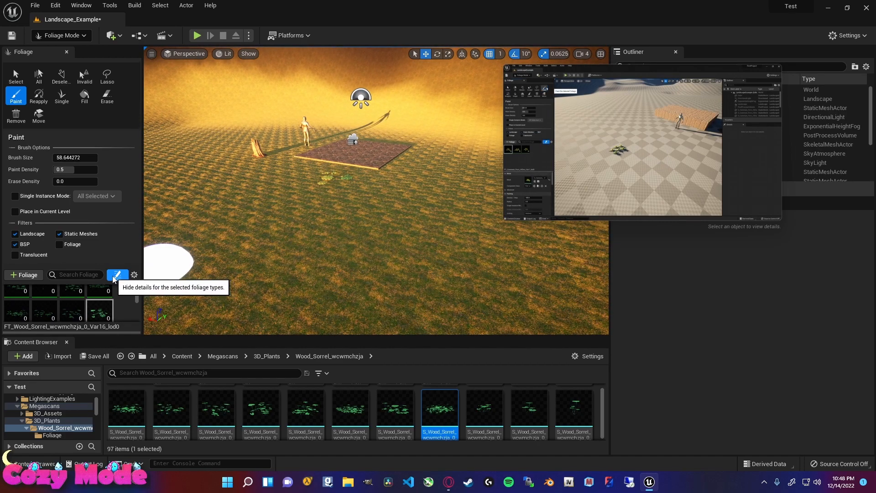
Show the Var16_lod0 foliage type's details and collapse the Content Browser's height so its Mesh and Painting settings have room.
left_click_drag(123, 331, 123, 322)
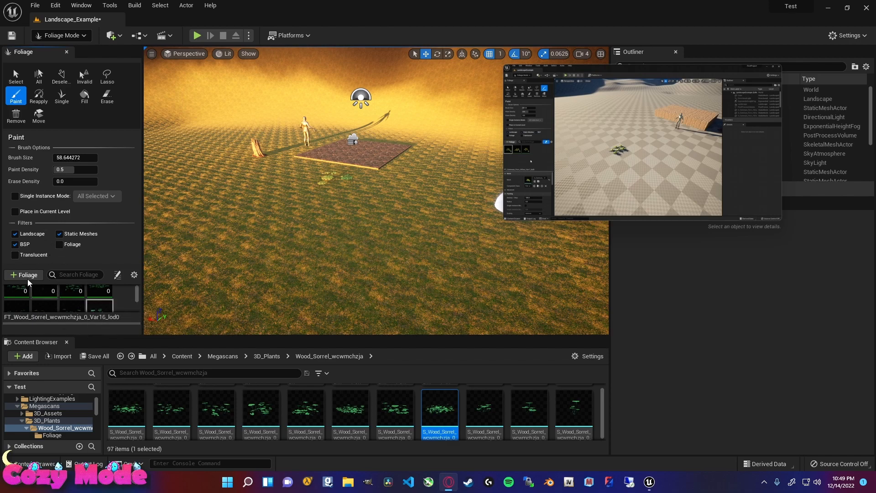
left_click(117, 275)
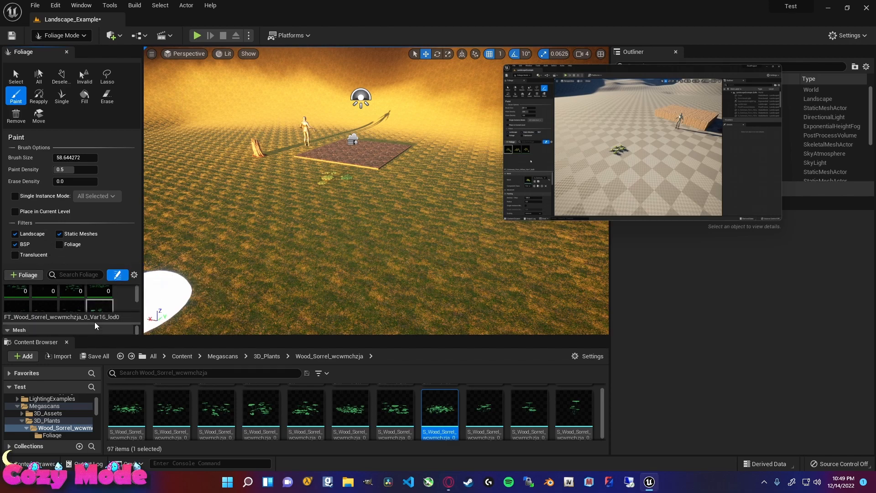
mouse_move(98, 322)
left_mouse_down()
mouse_move(102, 298)
mouse_move(104, 318)
left_mouse_up()
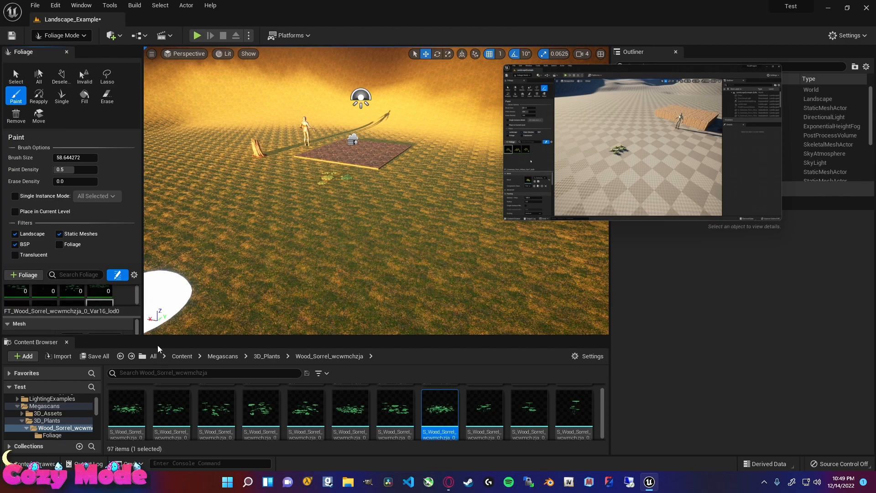
mouse_move(158, 336)
left_mouse_down()
mouse_move(147, 439)
mouse_move(148, 462)
mouse_move(154, 406)
mouse_move(157, 473)
left_mouse_up()
key("ctrl+space")
key("ctrl+space")
key("ctrl+space")
key("ctrl+space")
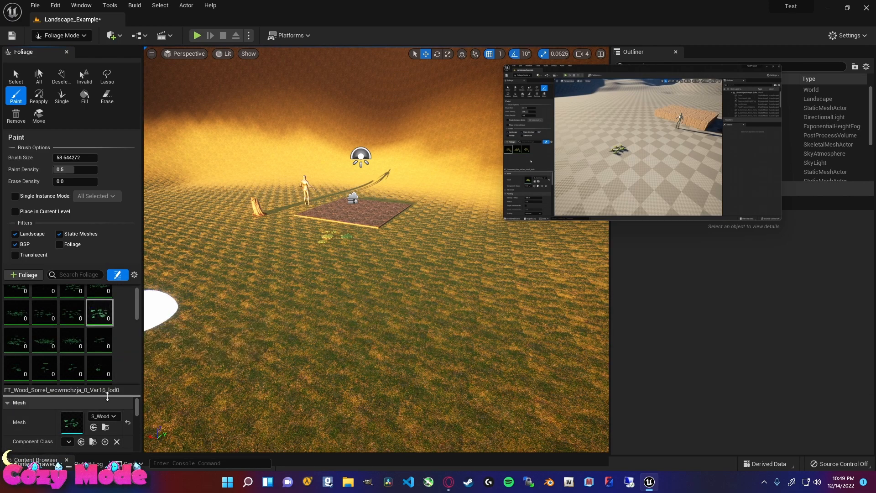
mouse_move(107, 396)
left_mouse_down()
mouse_move(112, 365)
mouse_move(117, 422)
mouse_move(115, 344)
mouse_move(114, 351)
left_mouse_up()
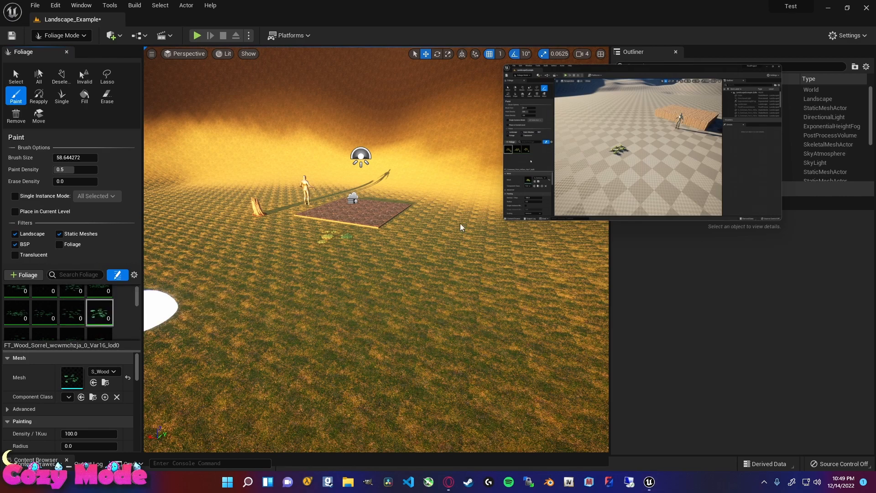
Resume the tutorial video, activate the Var16_lod0 type and paint wood sorrel beside the brown slab with a brush size of about 68.
left_click(519, 206)
right_click_drag(410, 255, 385, 287)
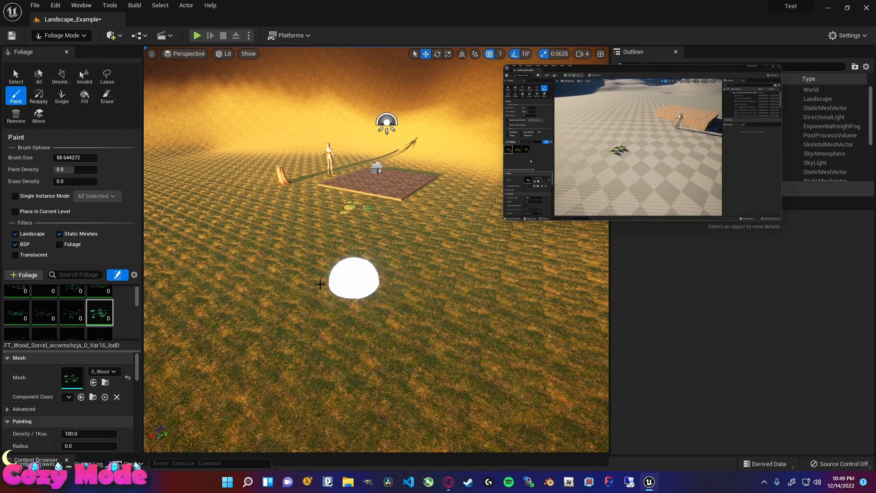
left_click(94, 307)
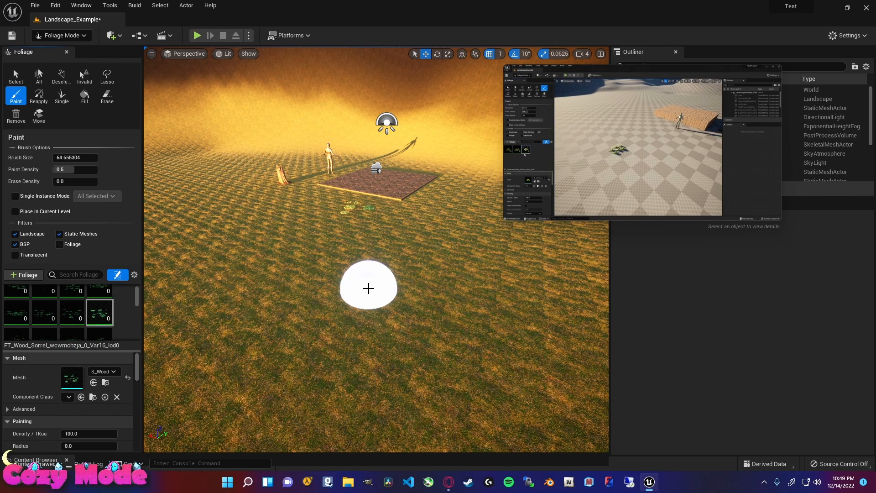
mouse_move(399, 268)
right_mouse_down()
mouse_move(488, 251)
mouse_move(448, 185)
mouse_move(418, 253)
mouse_move(445, 139)
mouse_move(456, 257)
mouse_move(449, 287)
mouse_move(458, 278)
mouse_move(397, 272)
right_mouse_up()
key("w")
key("s")
left_click(377, 294)
left_click(383, 230)
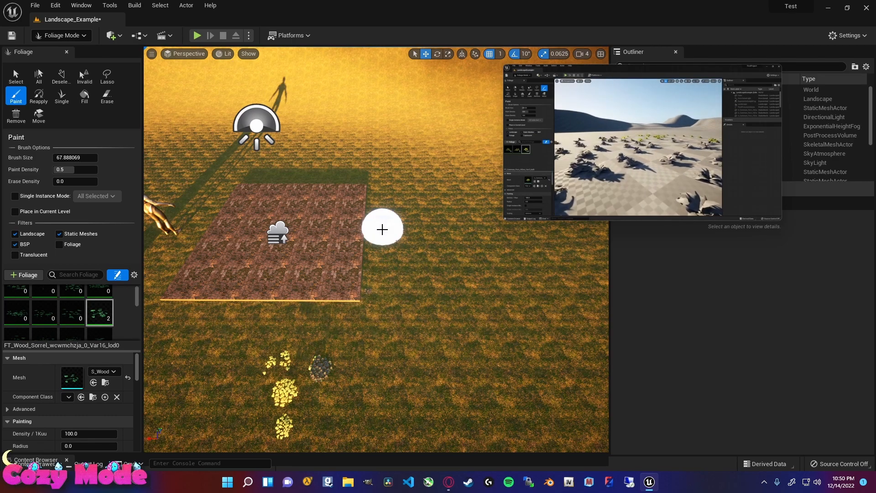
mouse_move(406, 259)
left_mouse_down()
mouse_move(378, 294)
mouse_move(389, 176)
left_mouse_up()
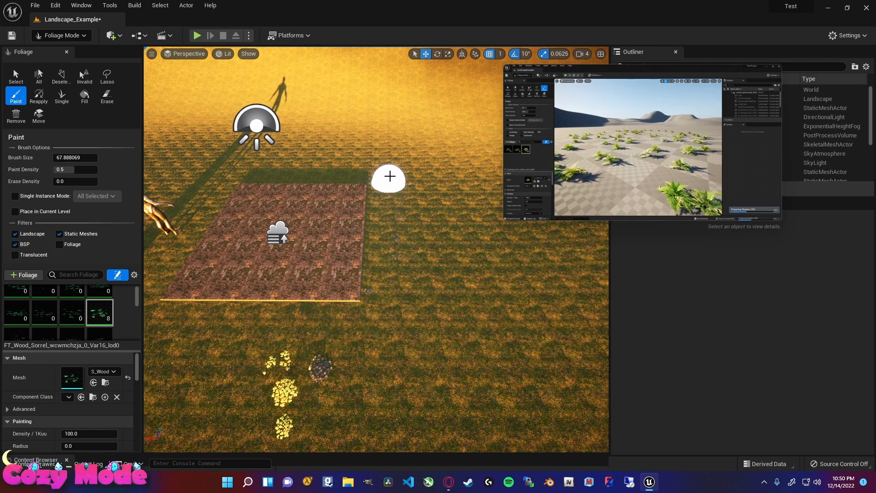
Examine the freshly painted wood sorrel beside the slab up close, following the tutorial's erasing demonstration and pausing it.
key("w")
mouse_move(401, 181)
right_mouse_down()
mouse_move(379, 208)
mouse_move(361, 195)
mouse_move(304, 216)
mouse_move(258, 171)
mouse_move(240, 174)
right_mouse_up()
key("d")
key("w")
key("d")
key("w")
key("d")
mouse_move(520, 212)
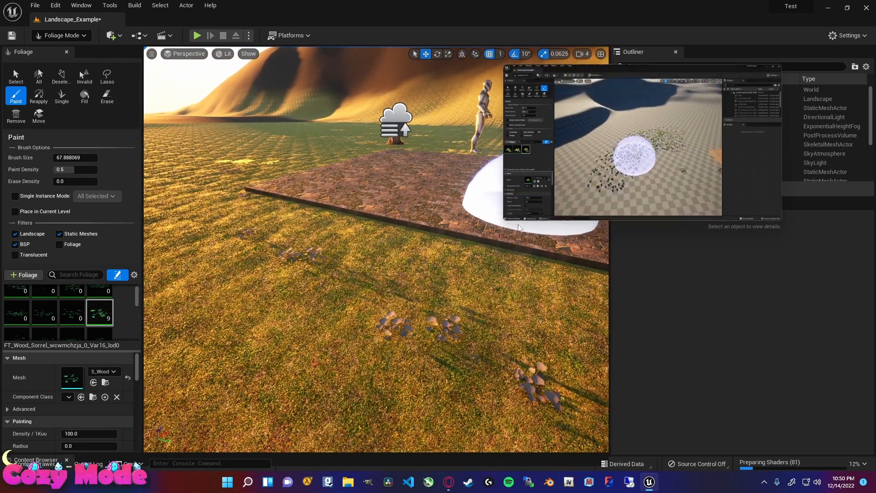
left_click(519, 212)
key("a")
right_click_drag(372, 294, 452, 293)
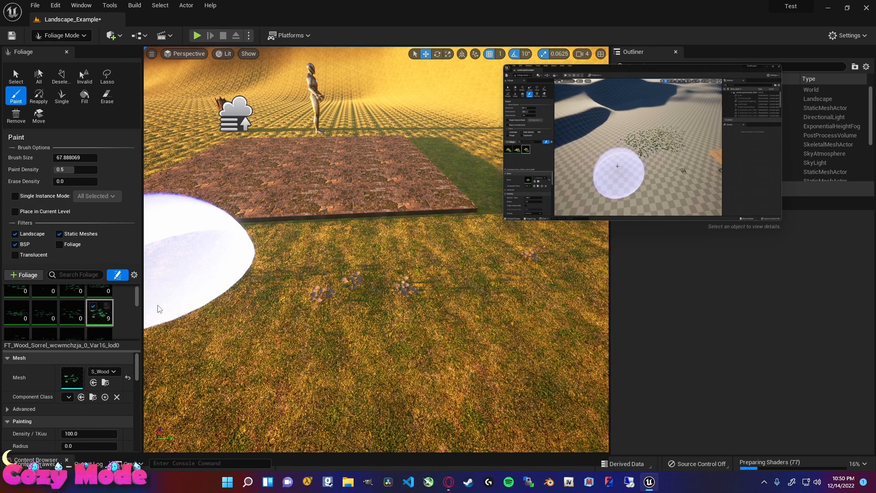
left_click(514, 207)
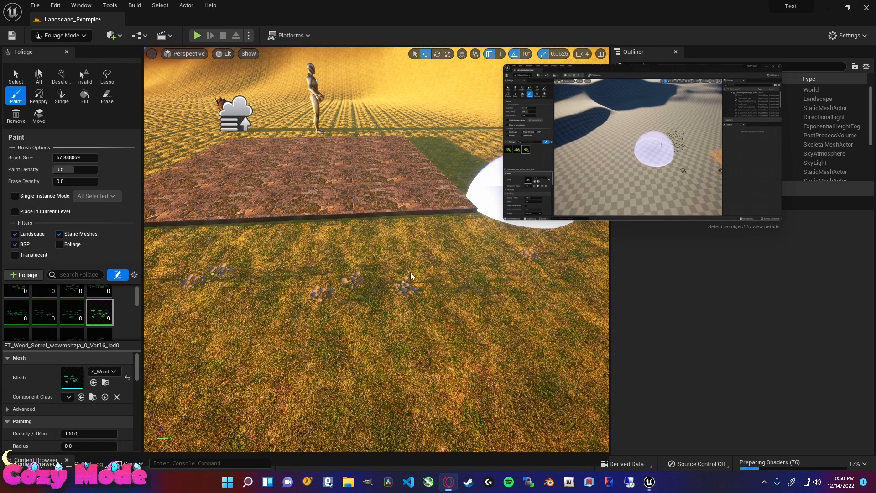
Erase some of the painted wood sorrel beside the slab and resume the tutorial video.
left_click(384, 292, "shift")
key("e")
mouse_move(373, 319)
right_mouse_down()
mouse_move(288, 369)
mouse_move(388, 392)
right_mouse_up()
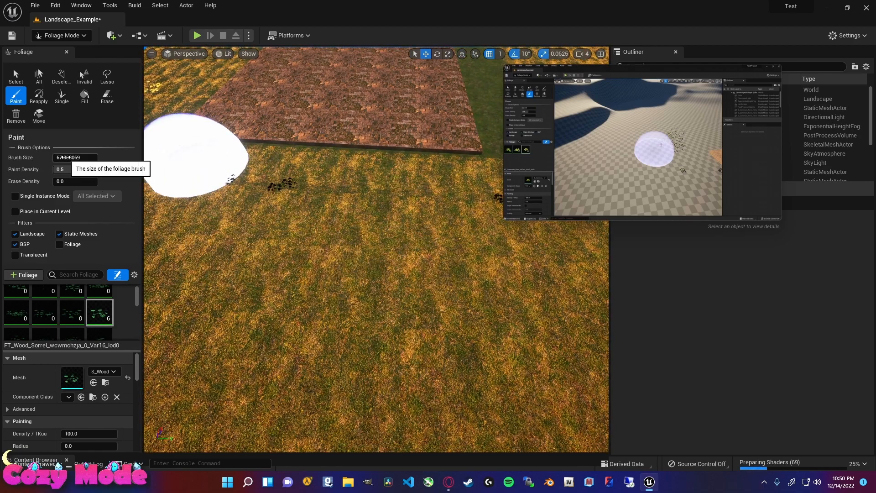
left_click(517, 206)
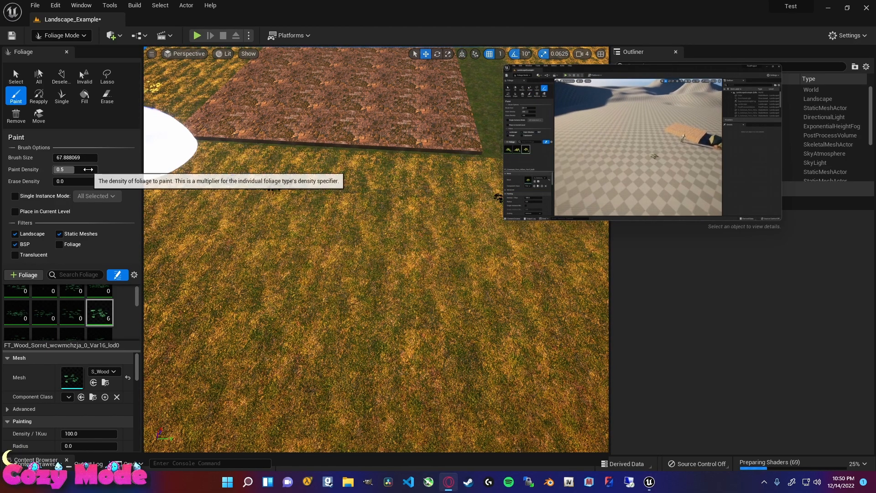
Set the paint density to 0.92 and paint more wood sorrel on the grass along the slab's edges.
left_click_drag(88, 169, 93, 170)
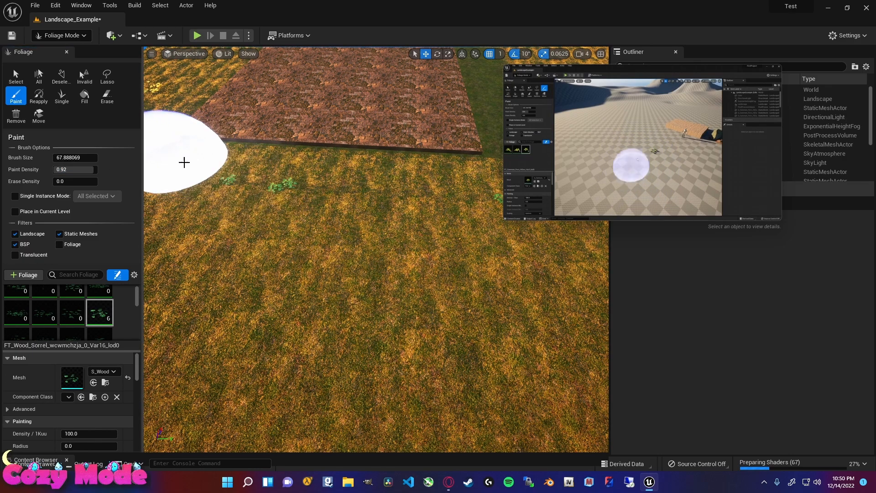
mouse_move(272, 169)
left_mouse_down()
mouse_move(385, 172)
mouse_move(437, 221)
left_mouse_up()
mouse_move(442, 269)
right_mouse_down()
mouse_move(443, 305)
mouse_move(411, 255)
mouse_move(362, 264)
right_mouse_up()
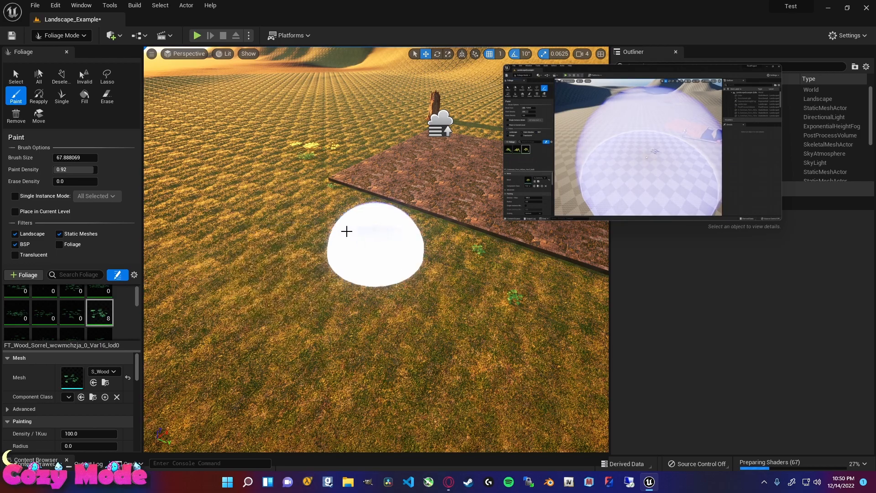
left_click_drag(314, 196, 495, 258)
mouse_move(495, 257)
right_mouse_down()
mouse_move(372, 285)
mouse_move(563, 227)
right_mouse_up()
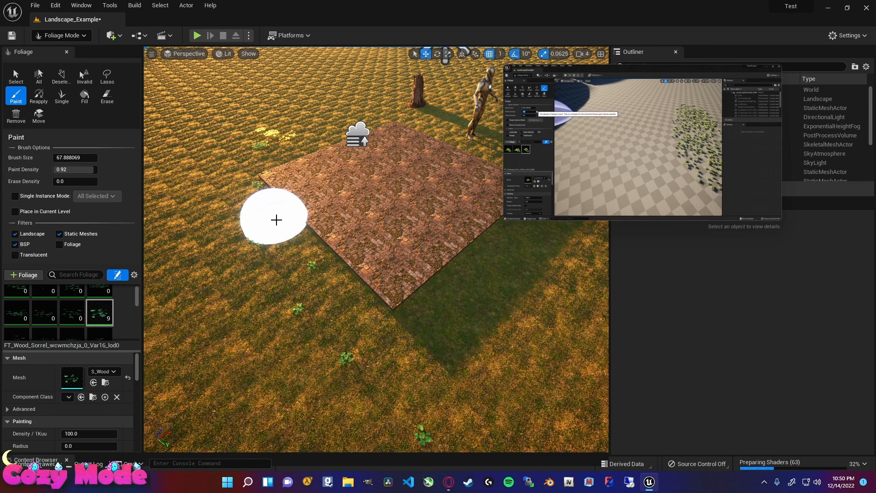
mouse_move(276, 220)
left_mouse_down()
mouse_move(329, 293)
mouse_move(225, 215)
left_mouse_up()
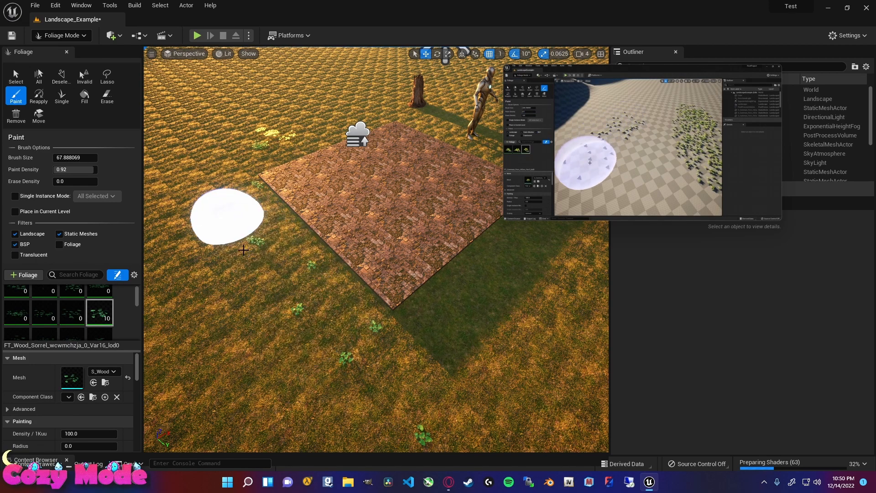
mouse_move(175, 200)
left_mouse_down()
mouse_move(309, 281)
mouse_move(242, 240)
mouse_move(218, 272)
left_mouse_up()
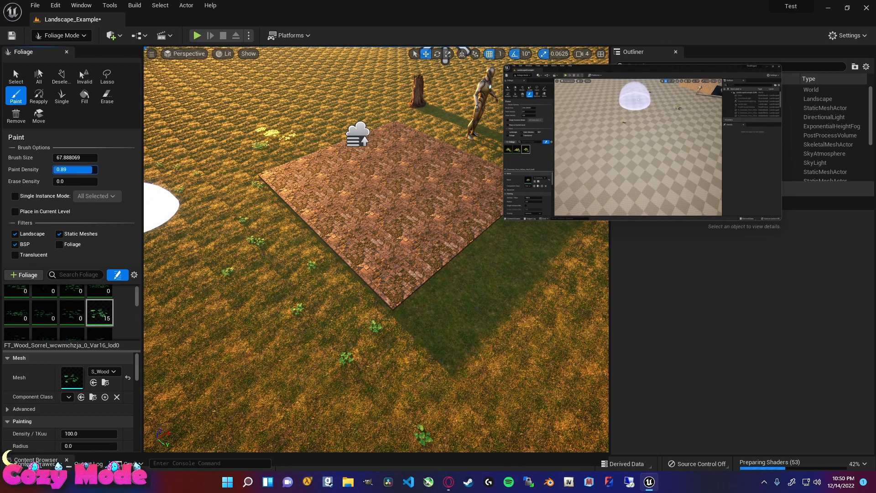
Set the paint density to 0.98, and try a stroke of three wood sorrel types along the slab's edge before undoing it.
left_click_drag(92, 169, 97, 169)
mouse_move(518, 208)
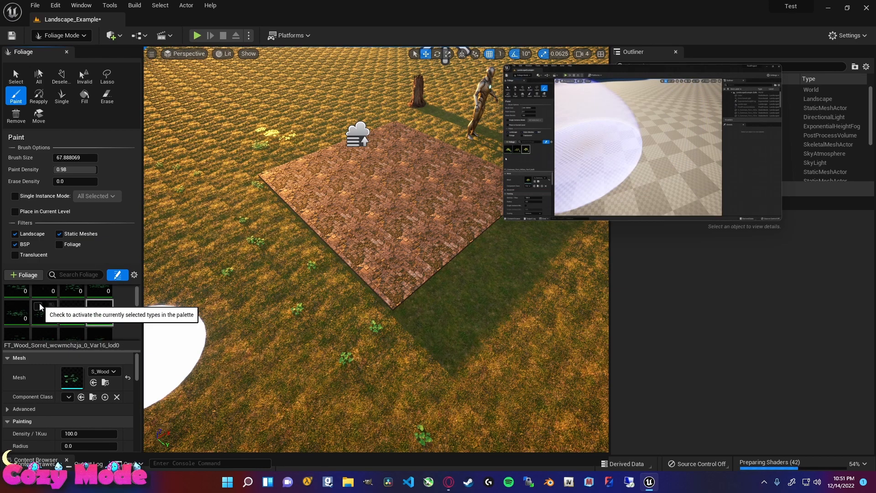
mouse_move(196, 217)
left_mouse_down()
mouse_move(300, 251)
mouse_move(418, 368)
left_mouse_up()
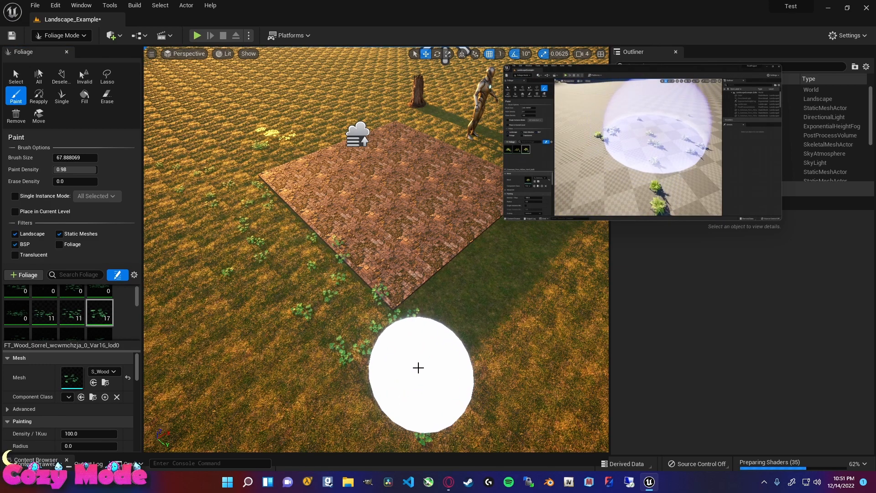
key("ctrl+z")
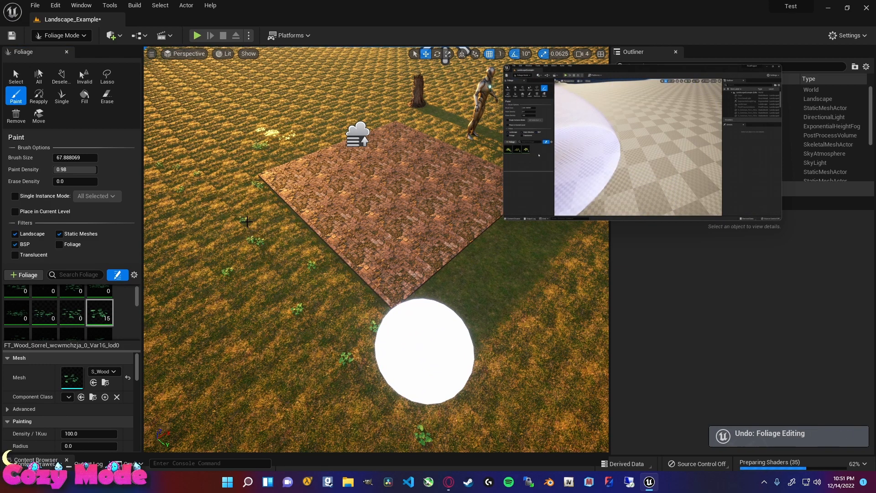
Paint three wood sorrel types onto the grass around the brick slab's edges at 0.98 paint density.
left_click_drag(239, 200, 293, 267)
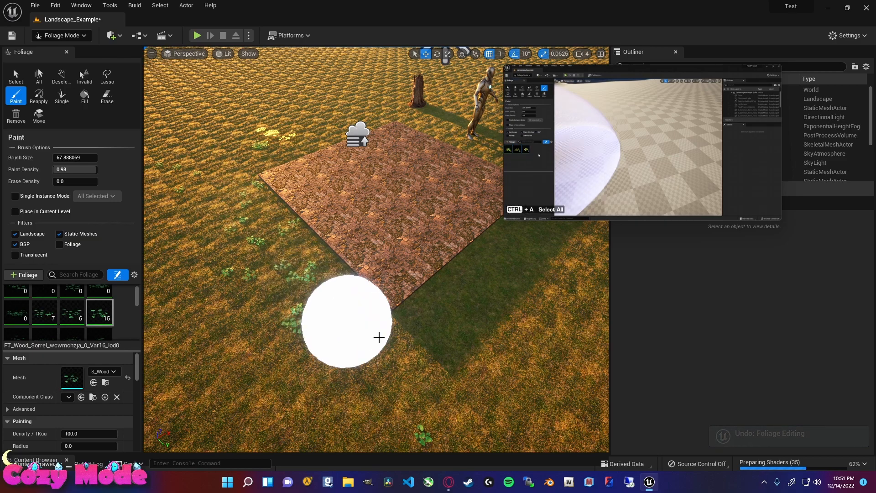
left_click_drag(378, 337, 457, 333)
mouse_move(457, 333)
right_mouse_down()
mouse_move(354, 344)
mouse_move(301, 338)
right_mouse_up()
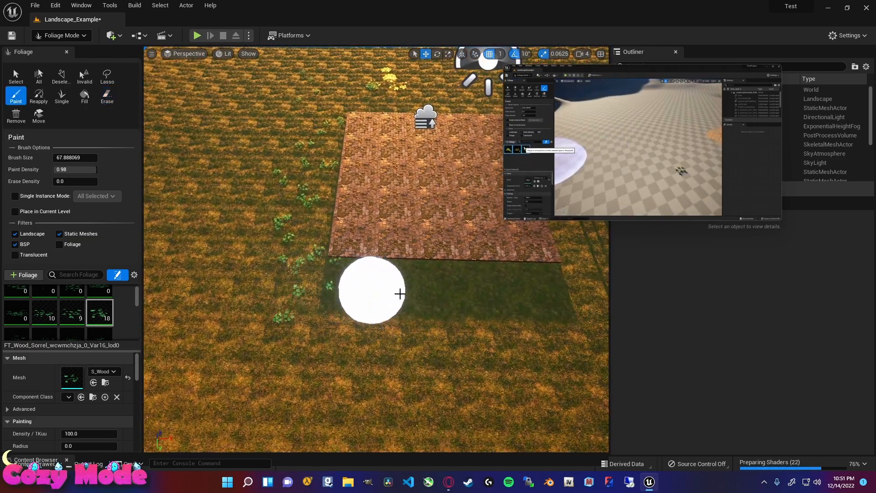
left_click_drag(400, 294, 575, 287)
mouse_move(575, 287)
right_mouse_down()
mouse_move(607, 269)
mouse_move(453, 322)
right_mouse_up()
mouse_move(453, 323)
left_mouse_down()
mouse_move(465, 307)
mouse_move(446, 262)
mouse_move(360, 176)
left_mouse_up()
mouse_move(360, 176)
right_mouse_down()
mouse_move(360, 118)
mouse_move(479, 125)
mouse_move(542, 153)
mouse_move(588, 199)
mouse_move(602, 184)
mouse_move(607, 192)
mouse_move(588, 194)
right_mouse_up()
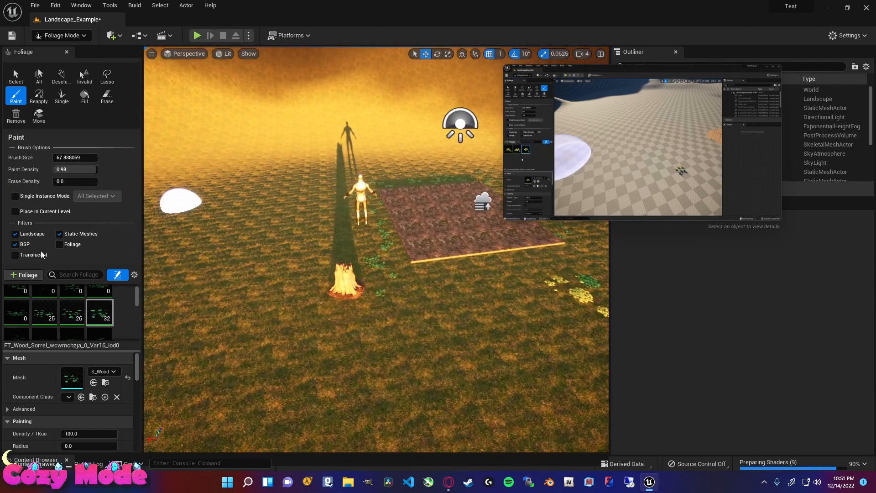
Switch the active foliage to a different set of wood sorrel types, including Var2 and Var3.
scroll(50, 312, "up", 1)
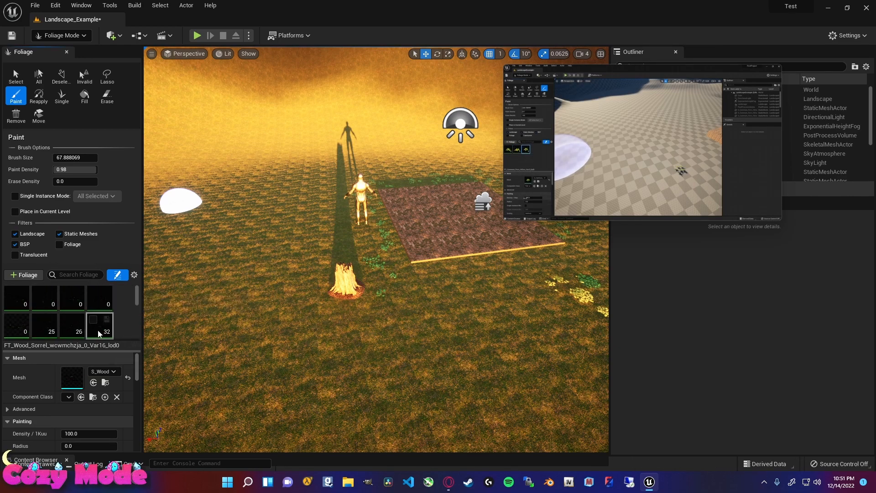
scroll(96, 330, "down", 3)
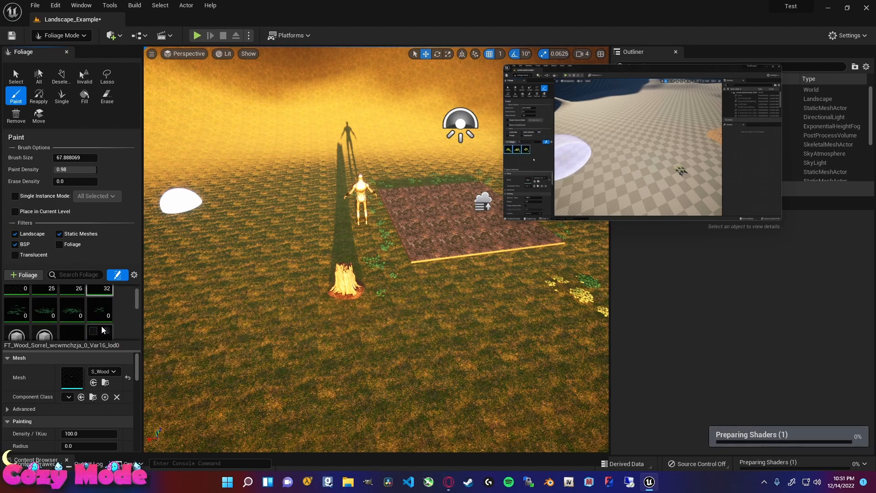
scroll(101, 326, "up", 1)
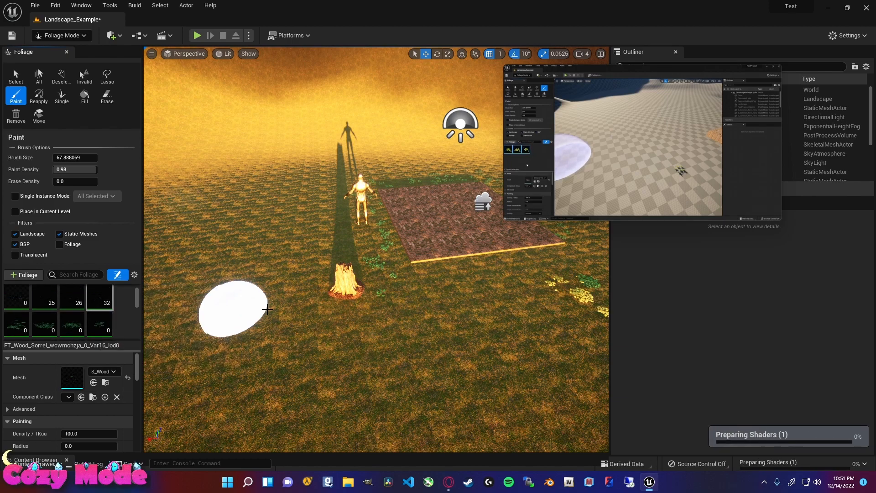
left_click(101, 322)
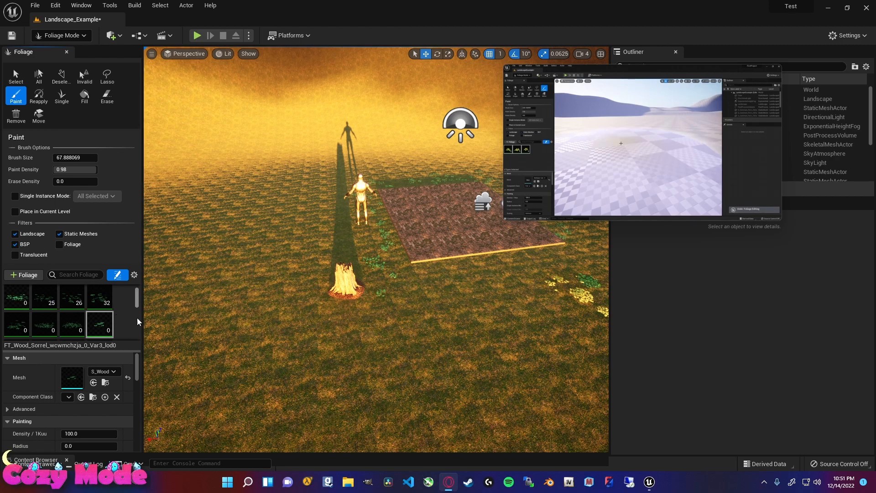
left_click(105, 327)
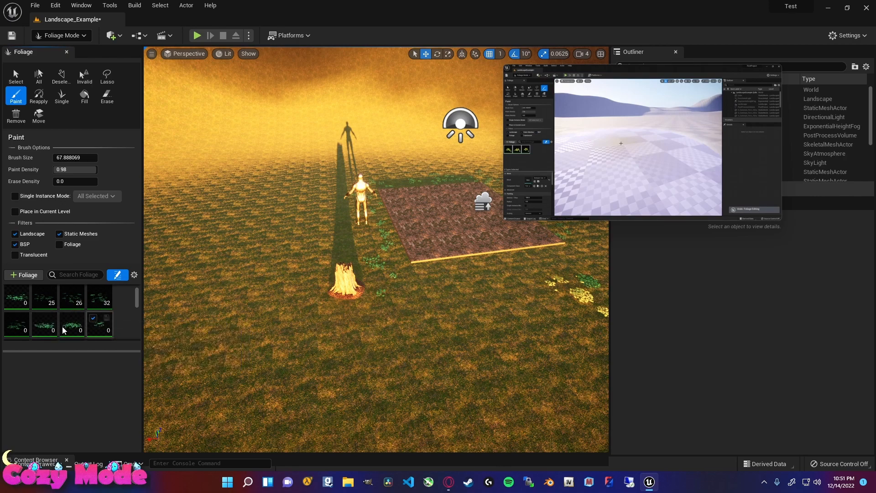
left_click(16, 321)
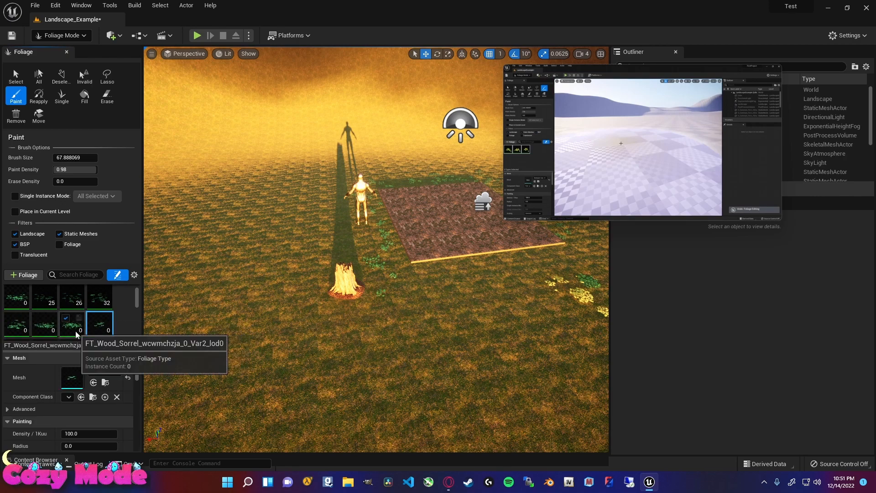
left_click(99, 331)
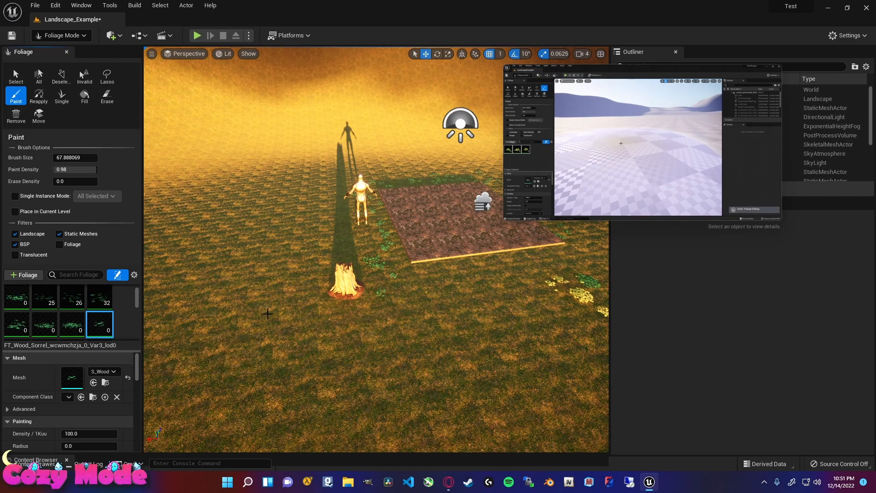
Paint the newly activated wood sorrel types on the grass around the base of the tree stump.
mouse_move(351, 310)
left_mouse_down()
mouse_move(375, 303)
mouse_move(305, 304)
mouse_move(307, 285)
left_mouse_up()
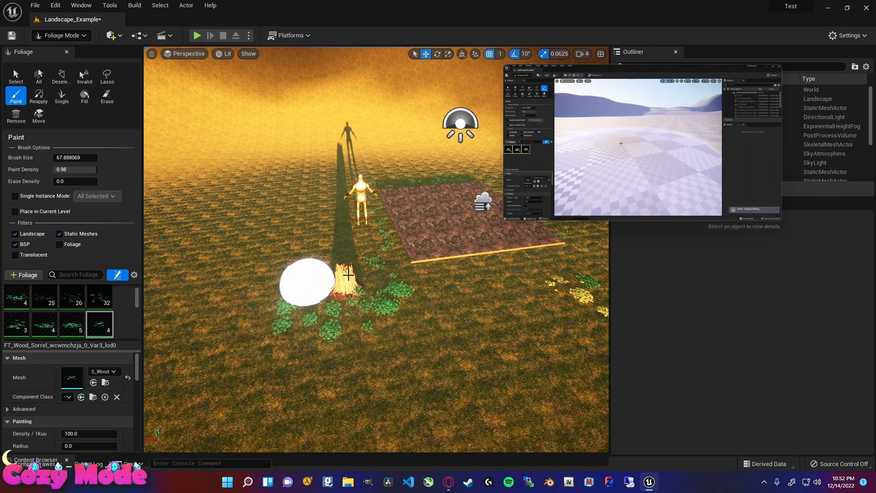
mouse_move(461, 321)
right_mouse_down()
mouse_move(511, 321)
mouse_move(461, 321)
right_mouse_up()
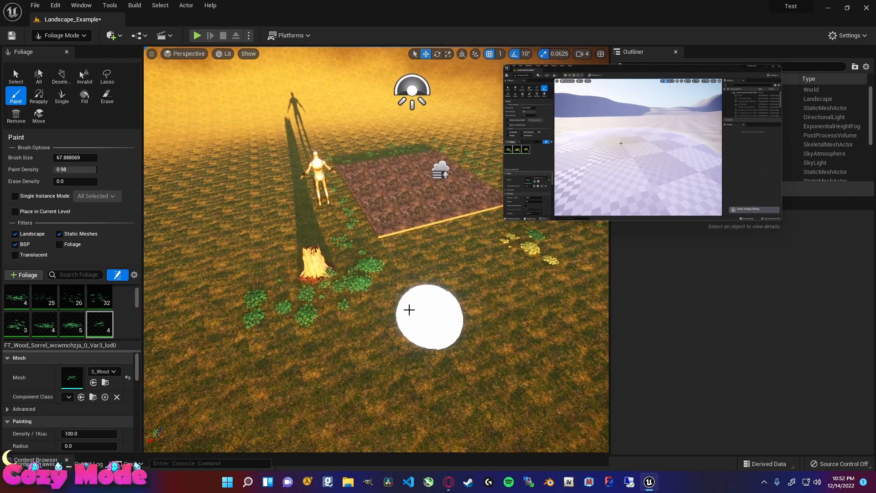
mouse_move(350, 253)
left_mouse_down()
mouse_move(318, 242)
mouse_move(277, 270)
mouse_move(295, 309)
left_mouse_up()
mouse_move(461, 320)
right_mouse_down()
mouse_move(365, 310)
mouse_move(314, 319)
right_mouse_up()
key("w")
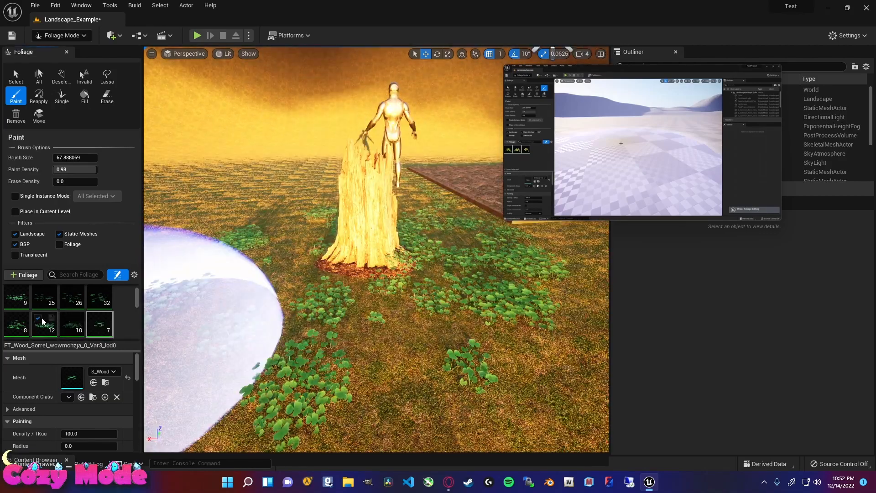
Reduce the foliage brush size to about 26.97.
scroll(12, 307, "up", 1)
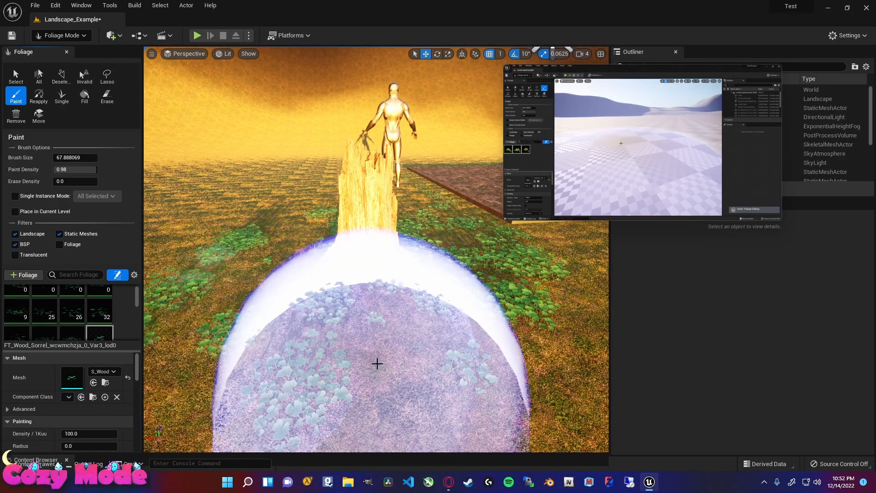
key("bracketleft")
key("bracketleft")
key("bracketleft")
key("bracketleft")
key("bracketleft")
key("bracketleft")
key("bracketleft")
key("bracketleft")
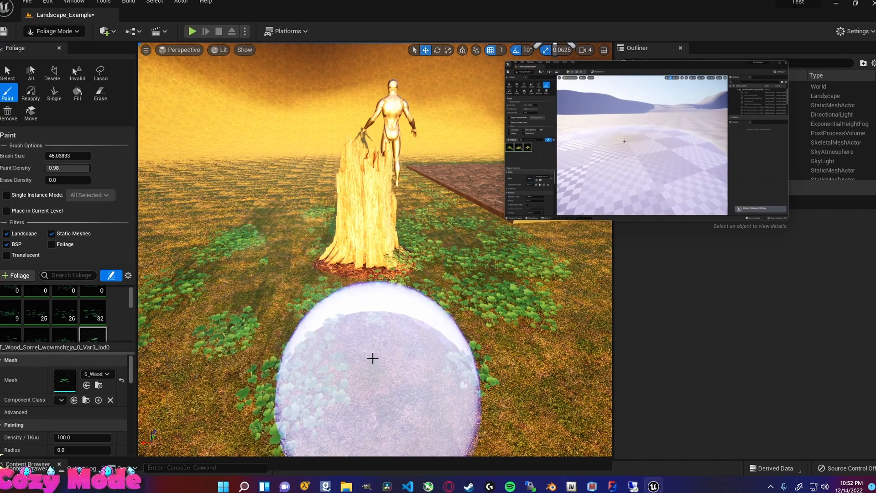
key("bracketleft")
key("bracketleft")
key("bracketleft")
key("bracketleft")
key("bracketleft")
key("bracketleft")
key("bracketleft")
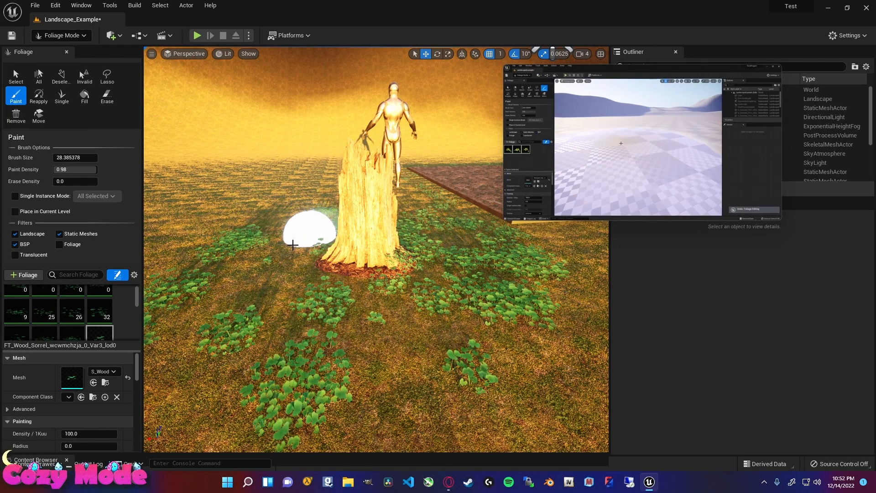
key("bracketleft")
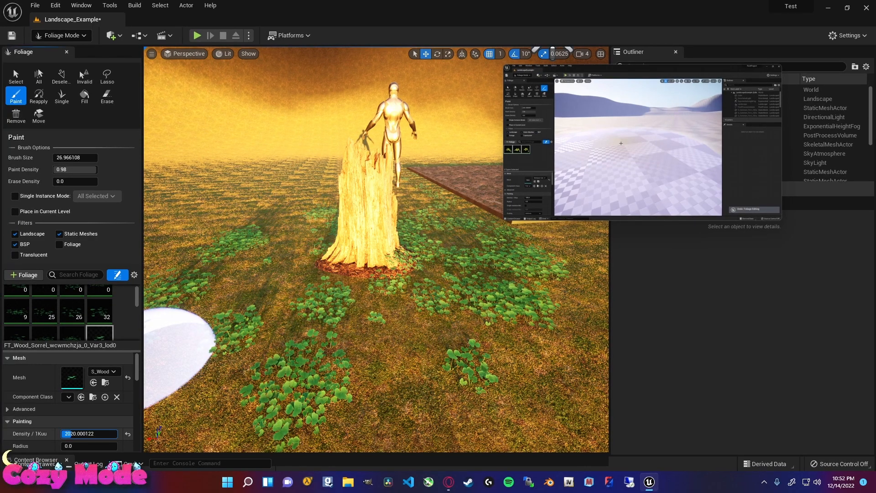
Adjust the Var3 wood sorrel's Density / 1Kuu, trying 800 and 1520 before setting it to 880.
mouse_move(71, 433)
left_mouse_down()
mouse_move(112, 433)
mouse_move(70, 433)
left_mouse_up()
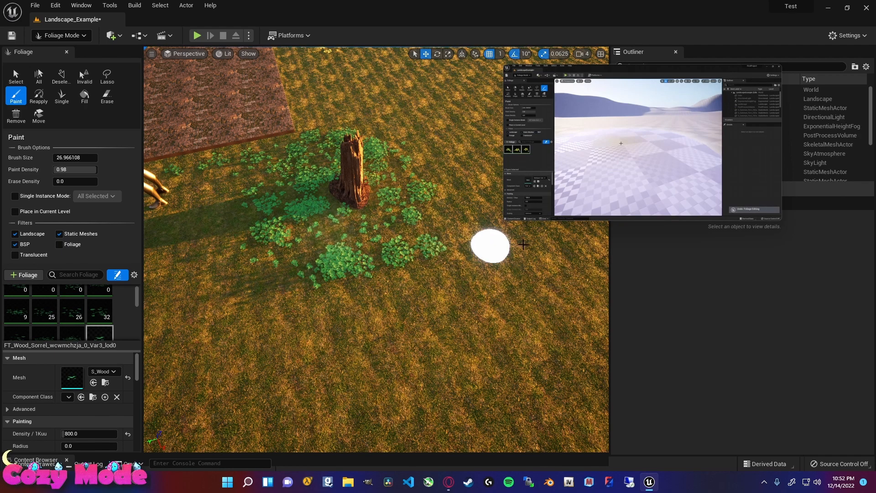
mouse_move(459, 232)
right_mouse_down()
mouse_move(338, 167)
mouse_move(313, 181)
right_mouse_up()
mouse_move(394, 362)
right_mouse_down()
mouse_move(320, 352)
mouse_move(315, 384)
mouse_move(284, 290)
right_mouse_up()
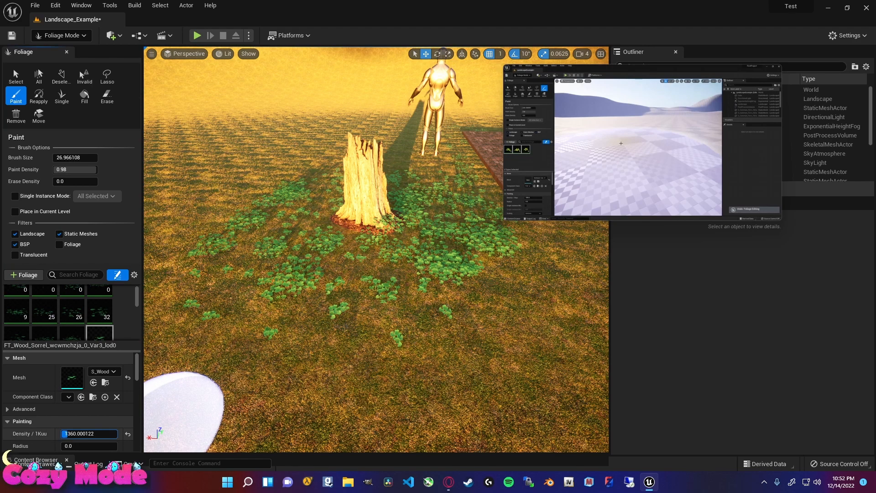
left_click_drag(89, 433, 105, 433)
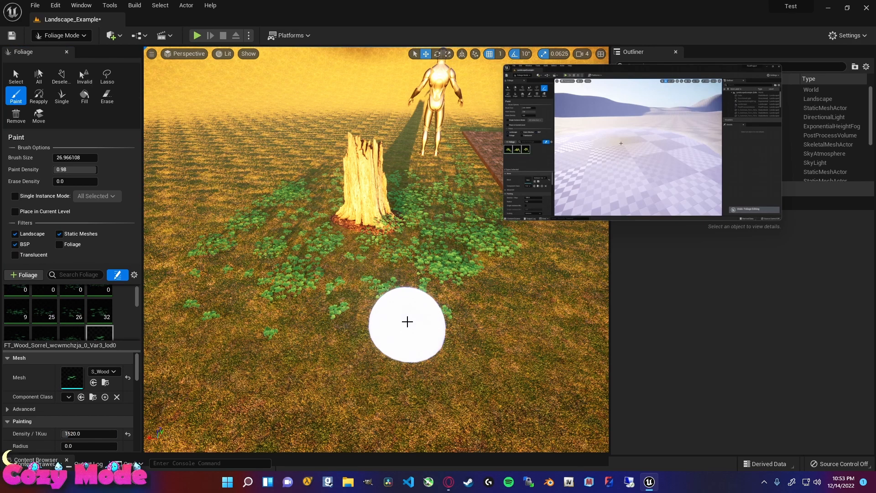
left_click_drag(89, 434, 80, 433)
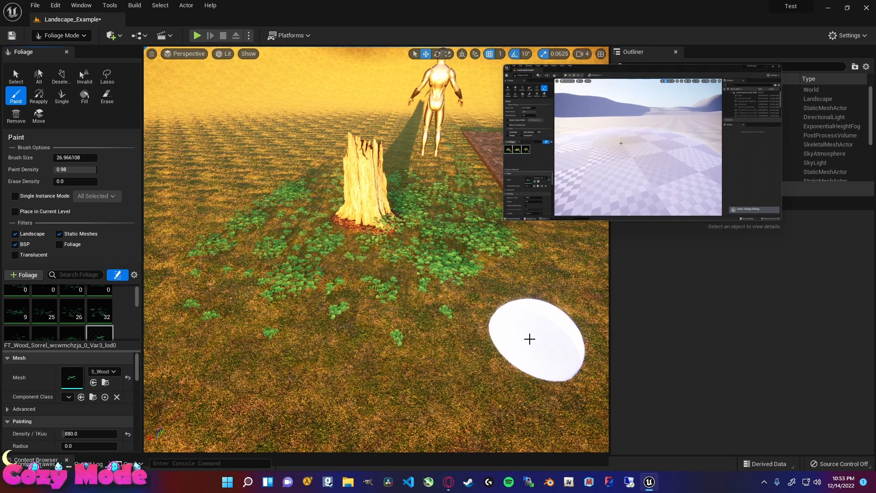
Examine the wood sorrel coverage around the tree stump and across the brick slab from several distances and angles.
right_click_drag(567, 325, 567, 346)
right_click_drag(355, 232, 346, 219)
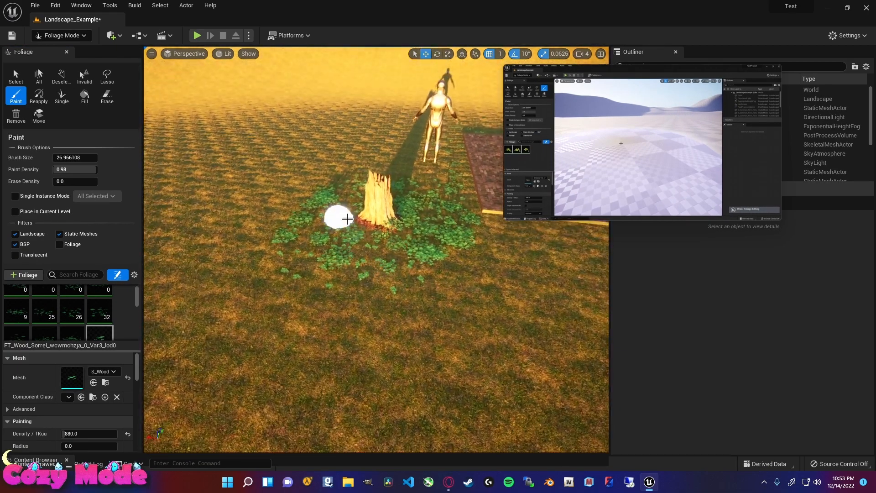
key("w")
mouse_move(450, 279)
right_mouse_down()
mouse_move(479, 306)
mouse_move(443, 279)
right_mouse_up()
key("s")
mouse_move(413, 215)
right_mouse_down()
mouse_move(460, 224)
mouse_move(454, 201)
right_mouse_up()
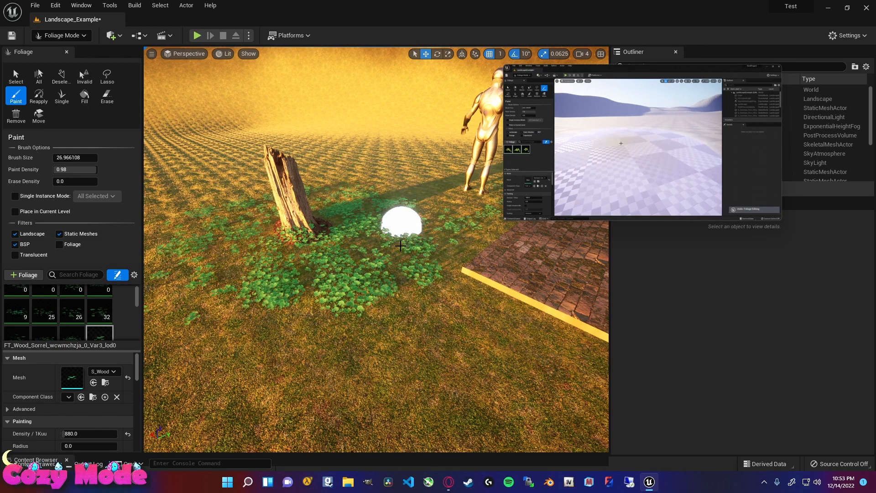
key("w")
mouse_move(274, 238)
right_mouse_down()
mouse_move(260, 242)
mouse_move(305, 278)
right_mouse_up()
mouse_move(345, 177)
right_mouse_down()
mouse_move(383, 179)
mouse_move(388, 164)
mouse_move(456, 139)
mouse_move(356, 137)
right_mouse_up()
key("w")
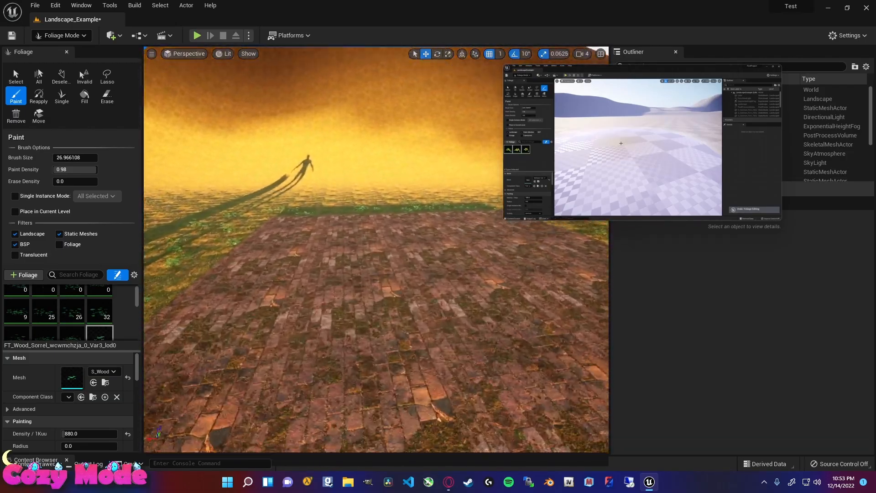
key("s")
right_click_drag(356, 137, 294, 181)
key("d")
key("d")
key("a")
key("a")
key("w")
key("s")
key("w")
key("s")
key("s")
key("w")
Browse the wood sorrel foliage types and select the Var7 type.
scroll(115, 319, "down", 1)
scroll(114, 319, "up", 1)
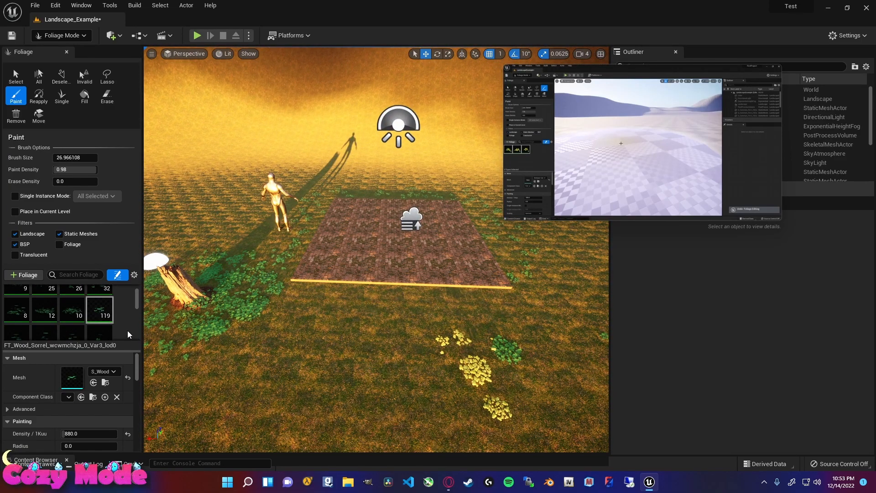
scroll(104, 325, "down", 1)
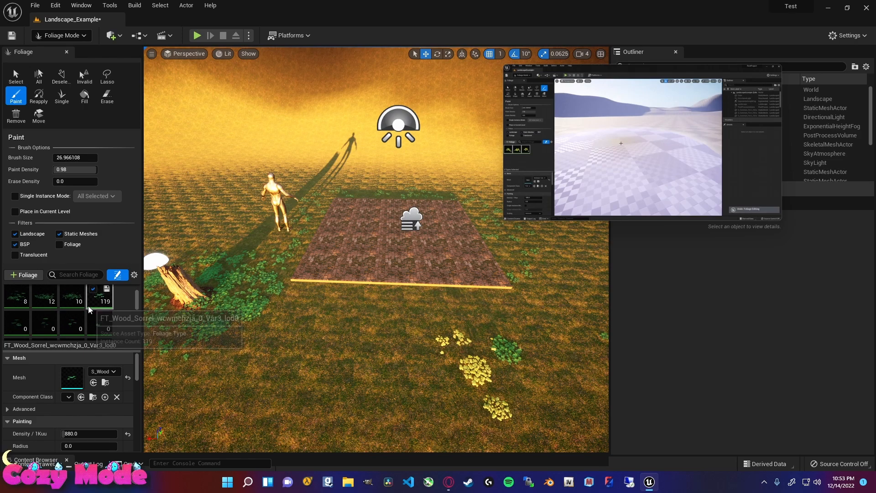
scroll(69, 297, "up", 1)
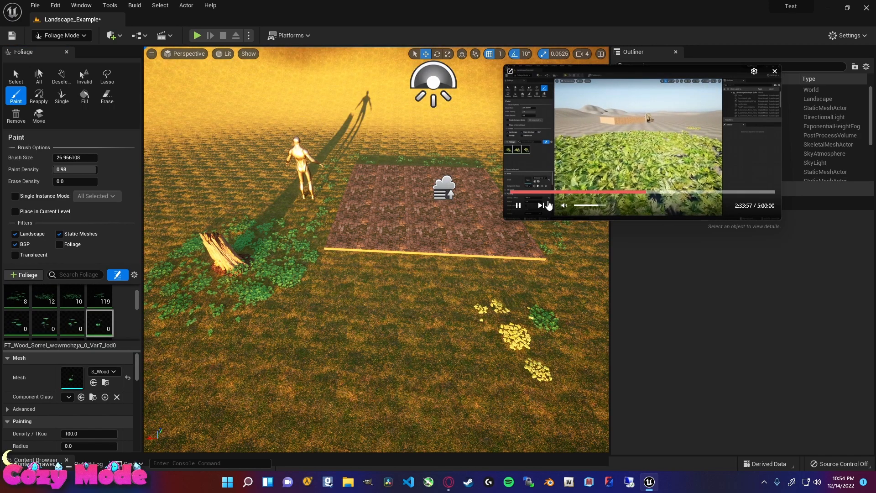
Follow the tutorial video through its fern foliage section, pausing and resuming playback.
left_click(519, 205)
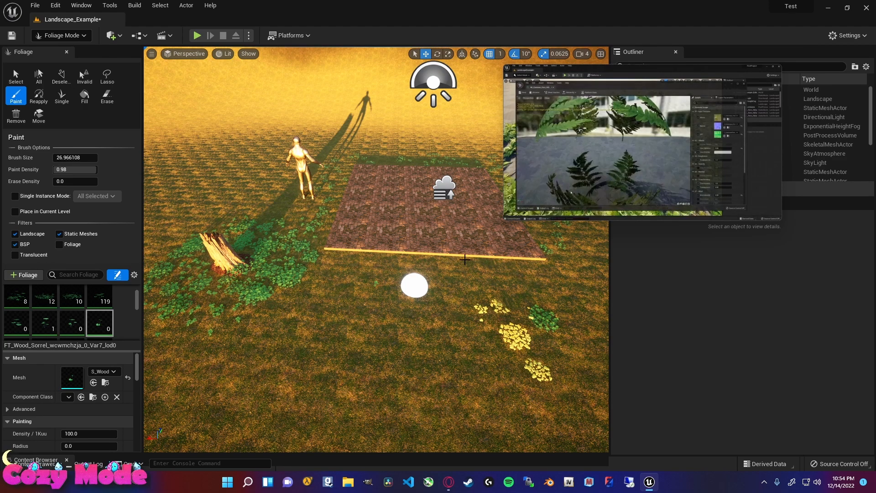
left_click(519, 206)
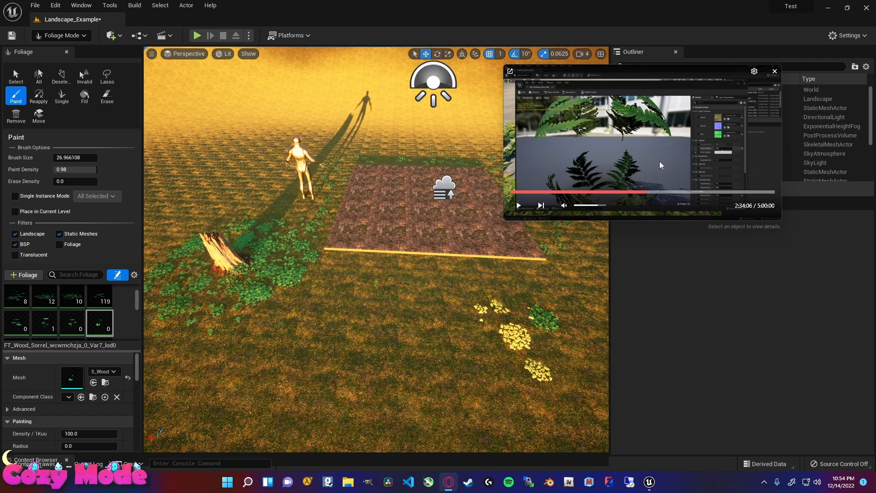
left_click(521, 205)
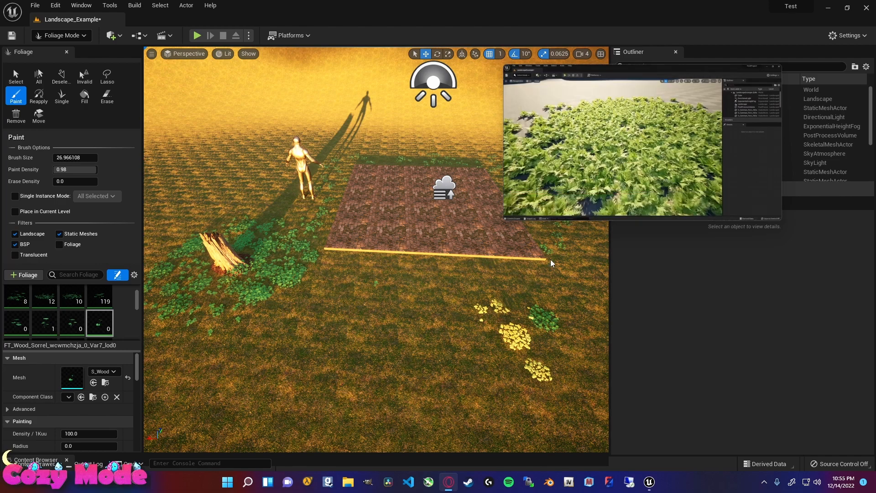
mouse_move(596, 131)
Inspect the stump's wood sorrel patch and the yellow plants beside the slab from above.
right_click_drag(325, 292, 286, 292)
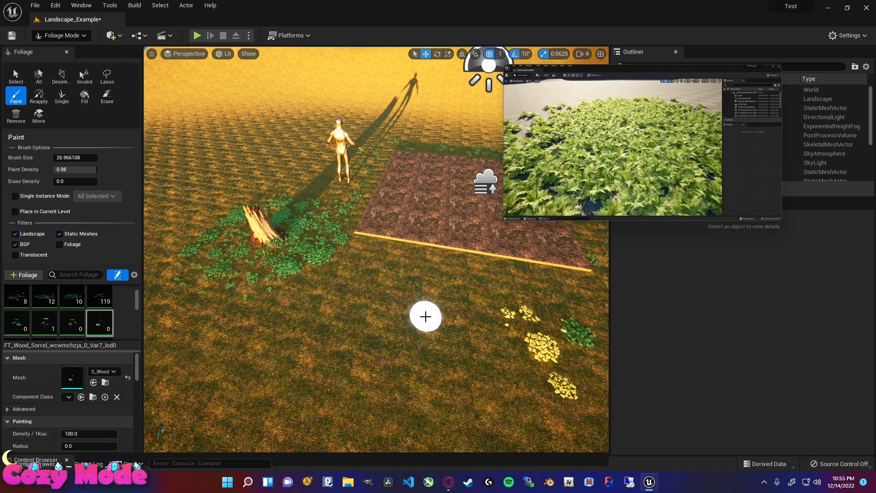
mouse_move(364, 202)
right_mouse_down()
mouse_move(397, 205)
mouse_move(397, 226)
right_mouse_up()
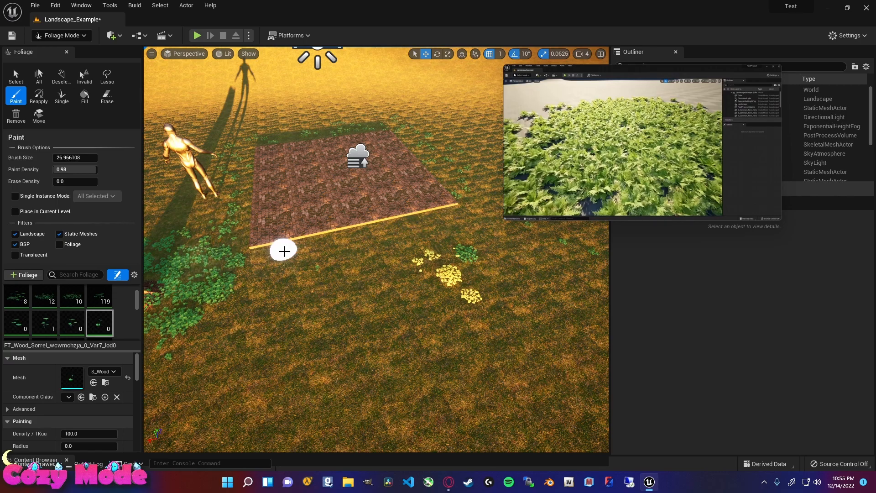
right_click_drag(283, 248, 191, 240)
key("w")
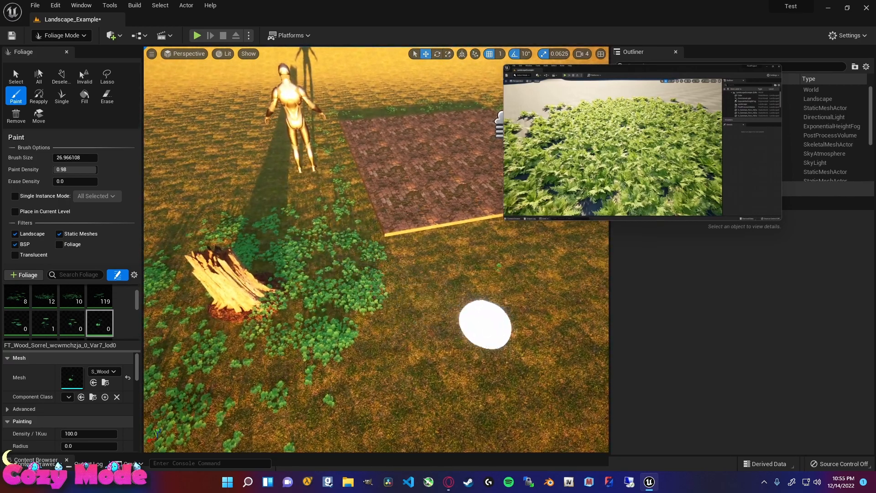
mouse_move(484, 325)
right_mouse_down()
mouse_move(538, 325)
mouse_move(557, 274)
mouse_move(492, 328)
mouse_move(468, 311)
right_mouse_up()
key("w")
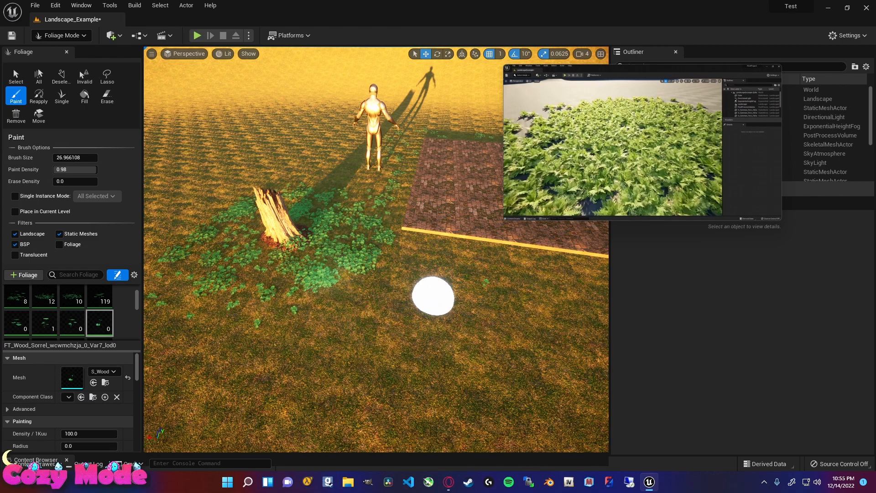
key("s")
right_click_drag(435, 292, 459, 293)
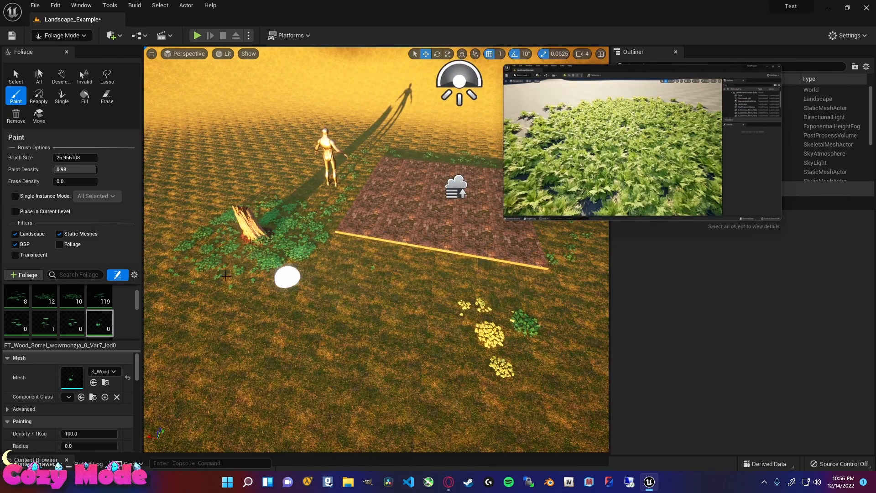
Undo the stray foliage stroke on the open ground beside the slab.
mouse_move(351, 284)
right_mouse_down()
mouse_move(340, 283)
mouse_move(365, 284)
mouse_move(338, 283)
mouse_move(388, 261)
mouse_move(409, 264)
mouse_move(411, 249)
right_mouse_up()
key("s")
key("d")
key("d")
key("ctrl+z")
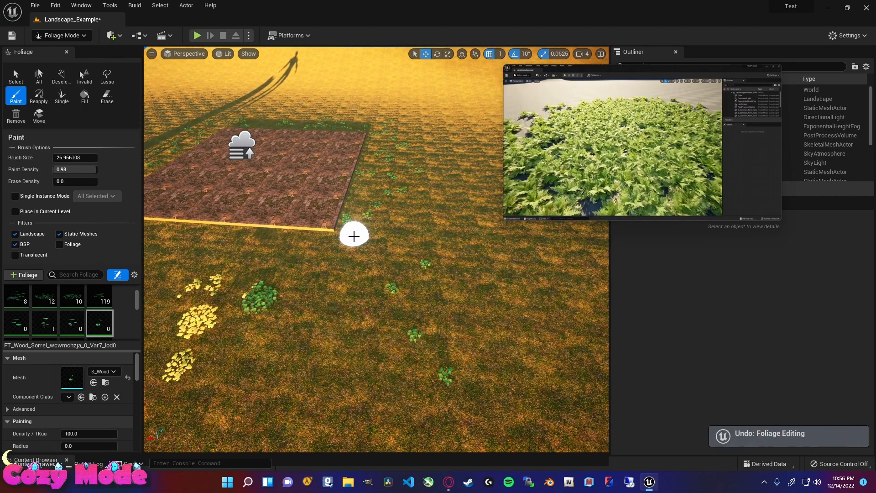
Paint wood sorrel on the grass around the slab's corner and along its shaded edge.
key("w")
right_click_drag(373, 142, 311, 216)
key("d")
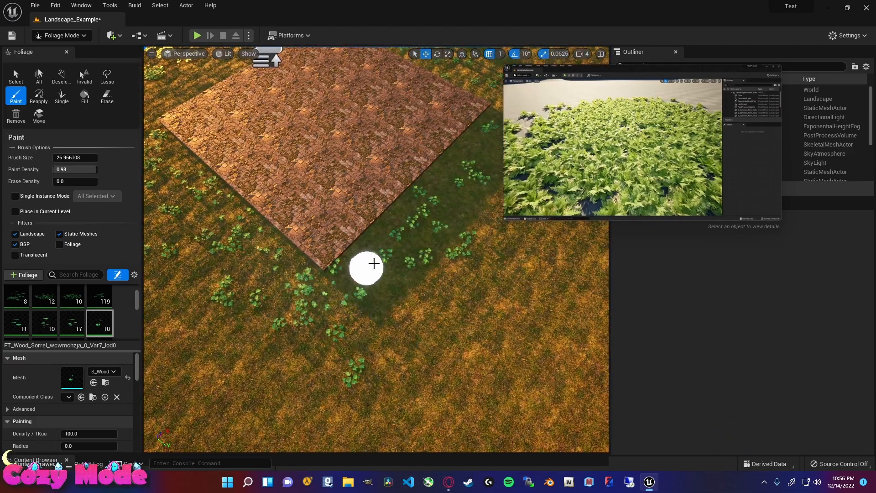
right_click_drag(357, 265, 356, 266)
key("s")
key("d")
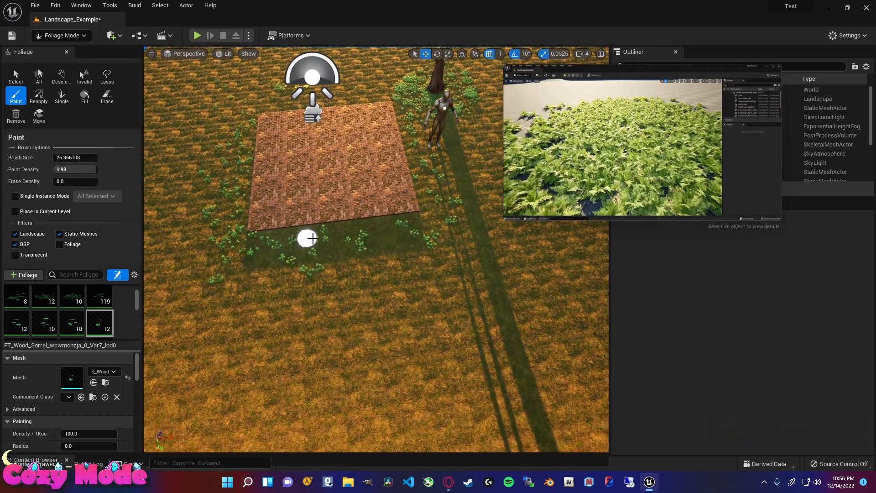
Continue painting wood sorrel along the shaded edge and the slab side facing the mannequin and stump.
left_click_drag(386, 225, 406, 225)
right_click_drag(406, 224, 260, 255)
key("d")
key("w")
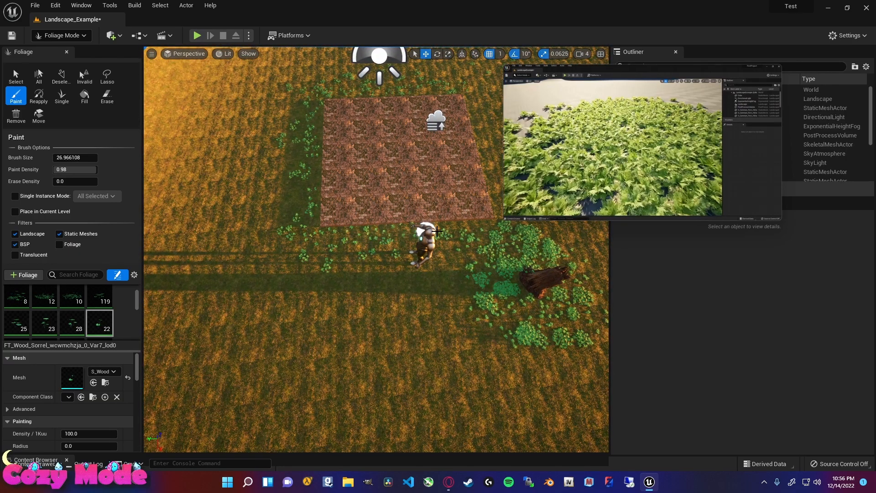
left_click(512, 227)
key("d")
mouse_move(512, 227)
right_mouse_down()
mouse_move(374, 215)
mouse_move(518, 227)
right_mouse_up()
key("w")
key("s")
key("d")
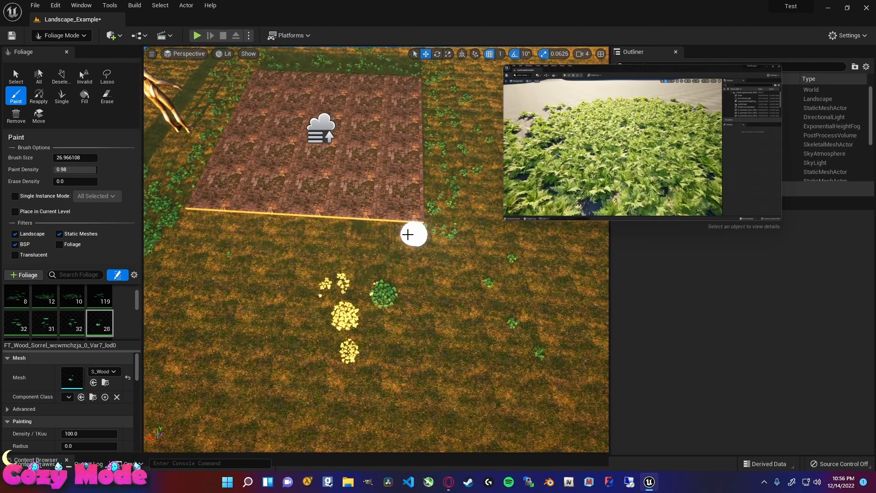
Paint wood sorrel along the slab's sunlit edge near the yellow plants and undo the last excess stroke.
left_click_drag(309, 230, 167, 221)
right_click_drag(168, 221, 150, 155)
key("s")
key("s")
mouse_move(482, 344)
right_mouse_down()
mouse_move(482, 333)
mouse_move(482, 365)
mouse_move(482, 320)
mouse_move(482, 344)
right_mouse_up()
key("w")
key("s")
key("ctrl+z")
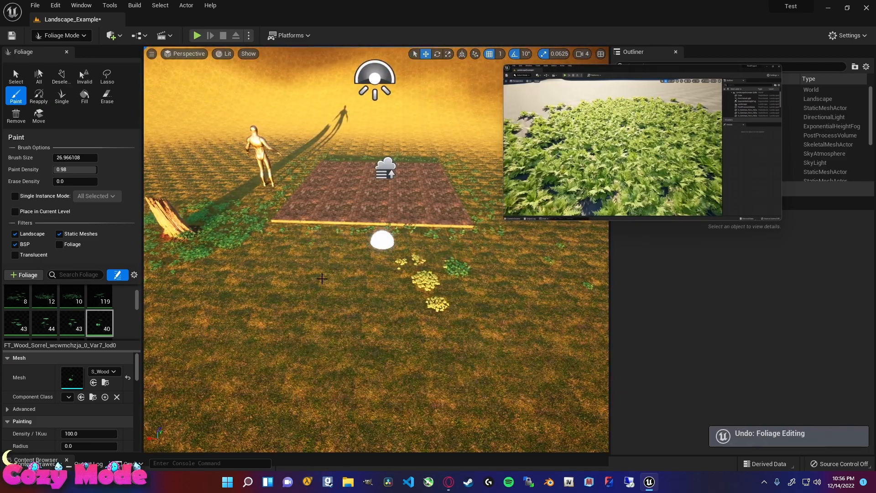
Deactivate the small wood sorrel types and activate three larger wood sorrel clusters from the palette's first row.
scroll(94, 314, "up", 1)
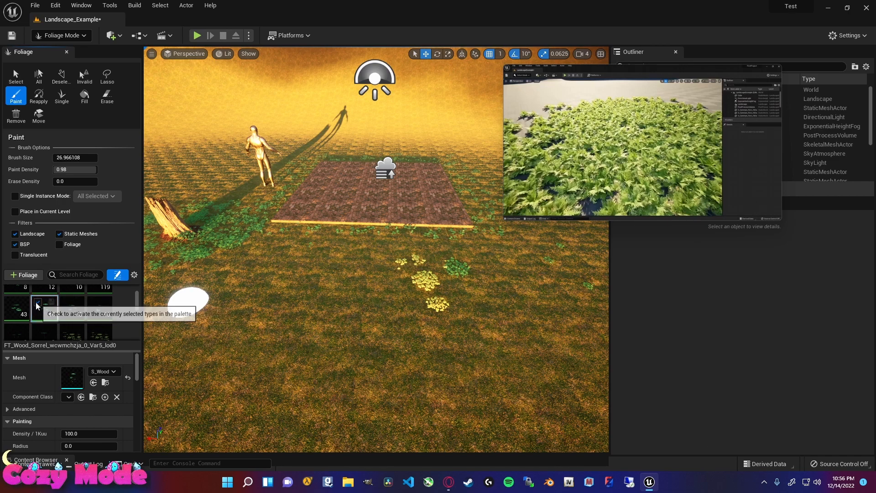
left_click(48, 315)
scroll(76, 319, "up", 1)
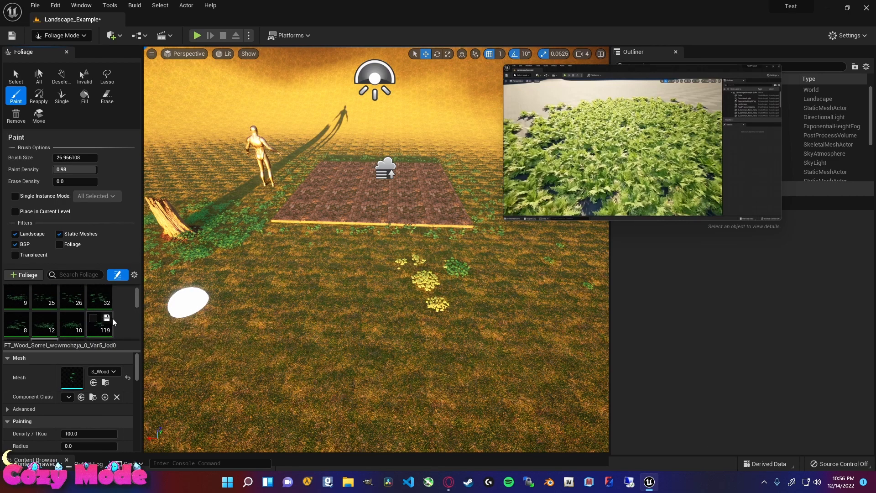
scroll(73, 314, "up", 1)
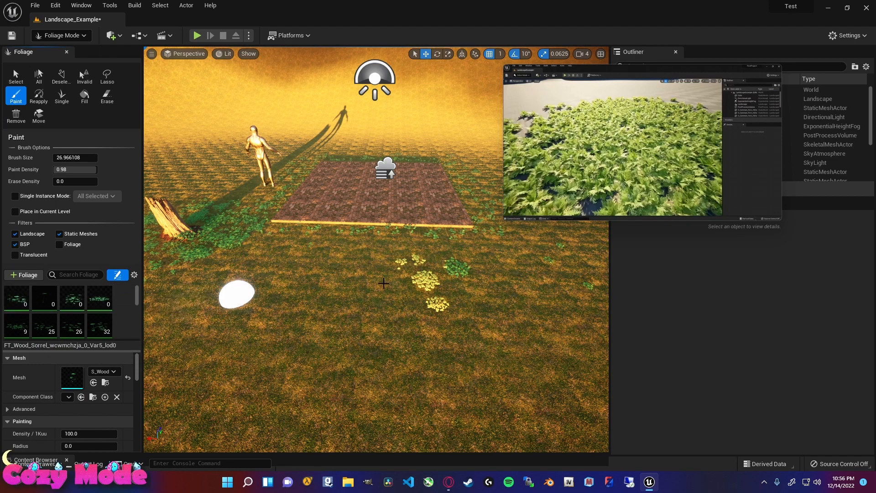
Try painting the larger wood sorrel clusters in front of the stump and slab, and undo those strokes.
mouse_move(262, 246)
left_mouse_down()
mouse_move(467, 251)
mouse_move(318, 241)
mouse_move(241, 273)
left_mouse_up()
scroll(395, 306, "down", 6)
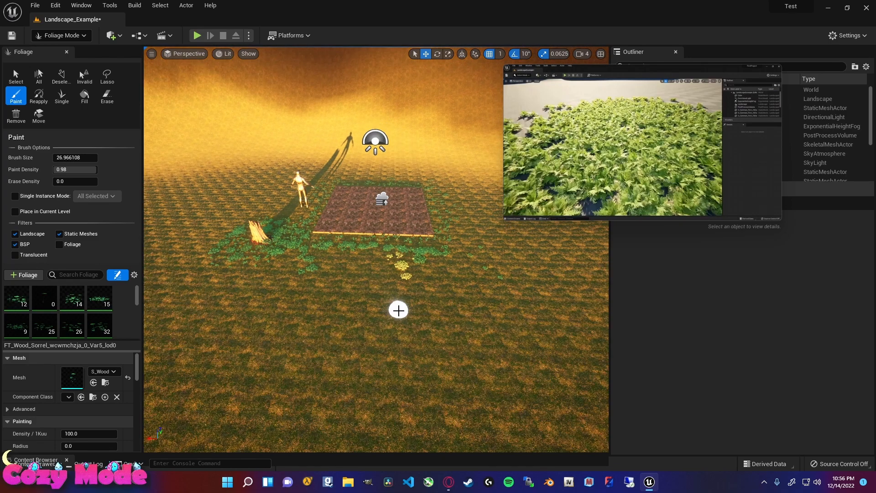
key("ctrl+z")
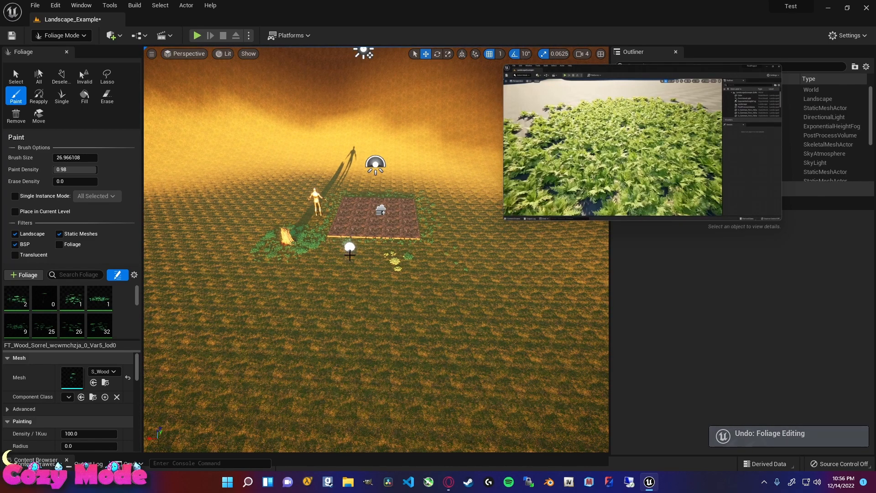
key("ctrl+z")
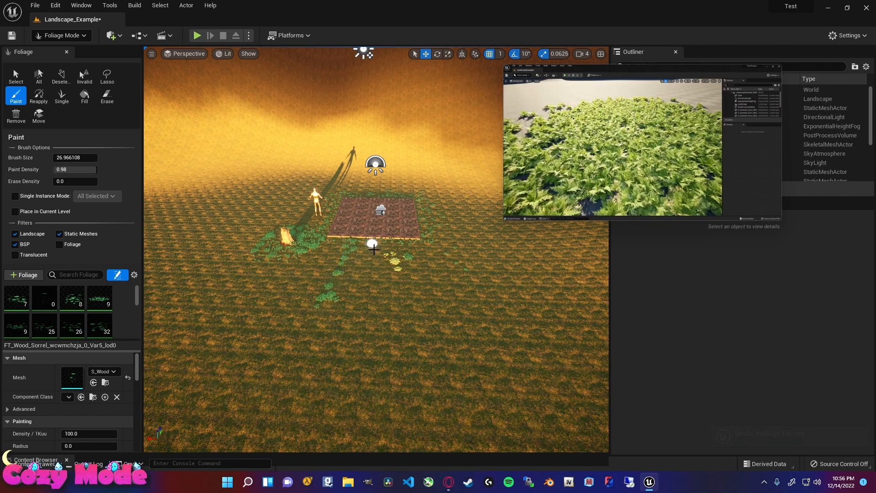
key("ctrl+z")
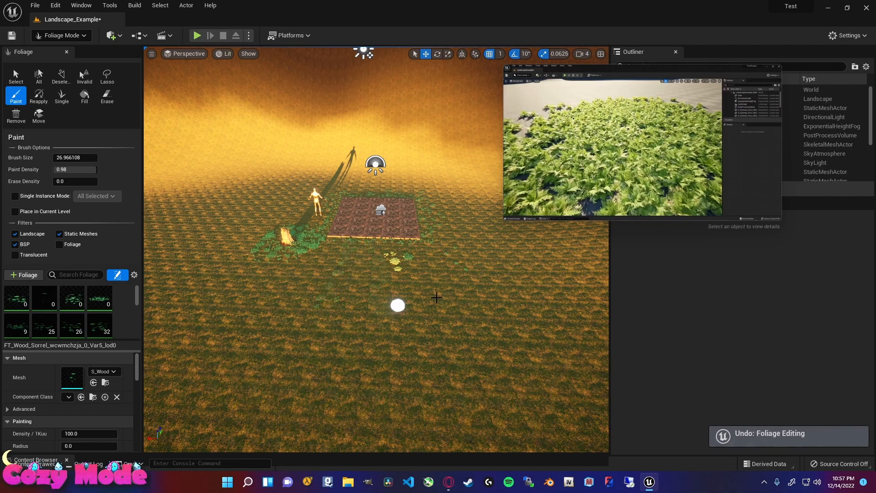
Paint a patch of larger wood sorrel clusters on the open grass beyond the yellow plants, undoing a misplaced stroke.
key("d")
right_click_drag(397, 305, 862, 228)
key("w")
mouse_move(324, 196)
right_mouse_down()
mouse_move(333, 64)
mouse_move(415, 114)
mouse_move(413, 151)
mouse_move(379, 176)
right_mouse_up()
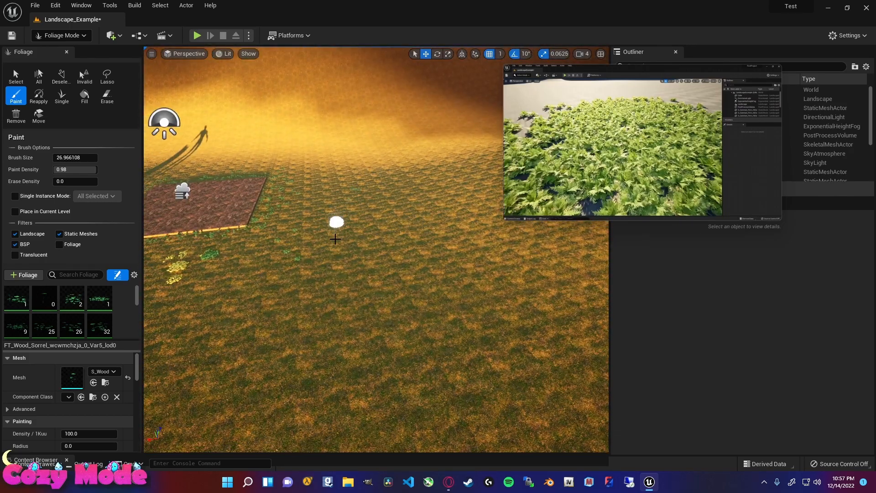
key("ctrl+z")
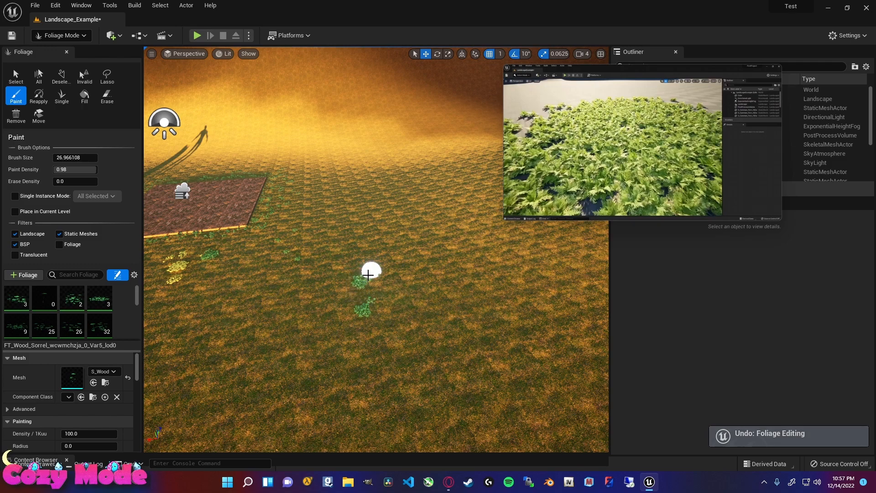
key("s")
right_click_drag(377, 327, 302, 354)
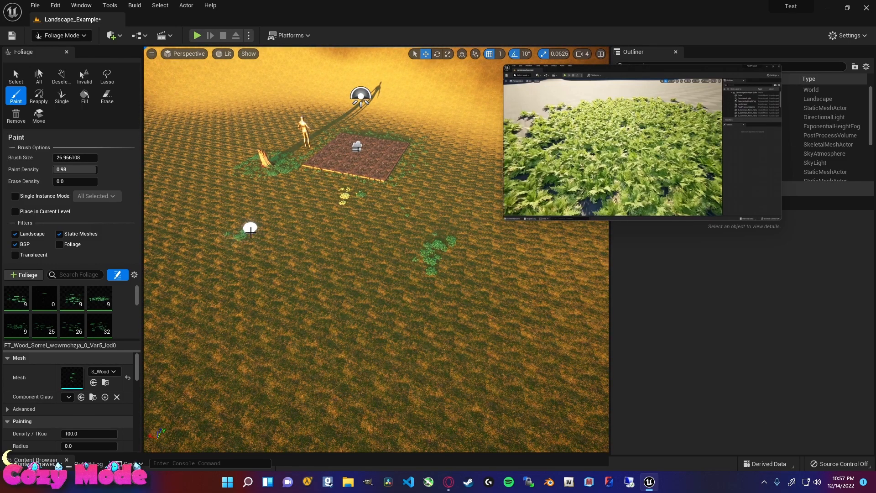
Paint scattered patches of larger wood sorrel clusters across the field around the stump and slab.
key("s")
right_click_drag(245, 308, 248, 328)
left_click(243, 271)
key("s")
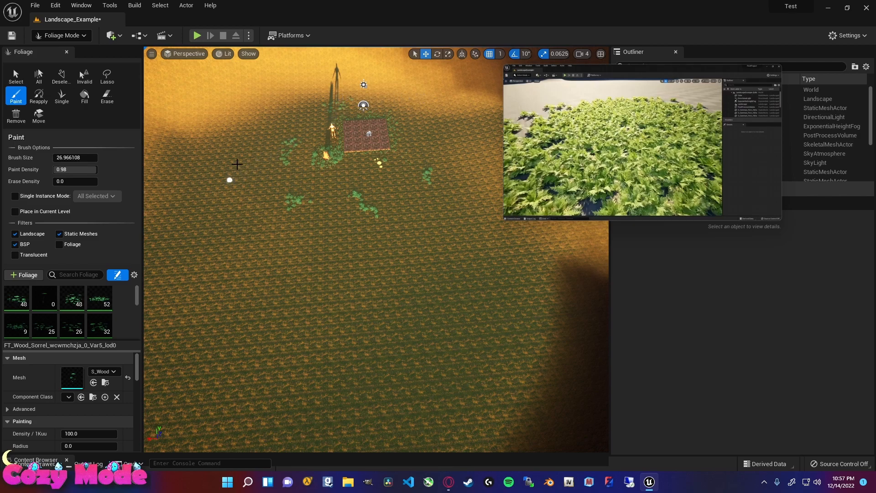
right_click_drag(233, 183, 312, 143)
key("q")
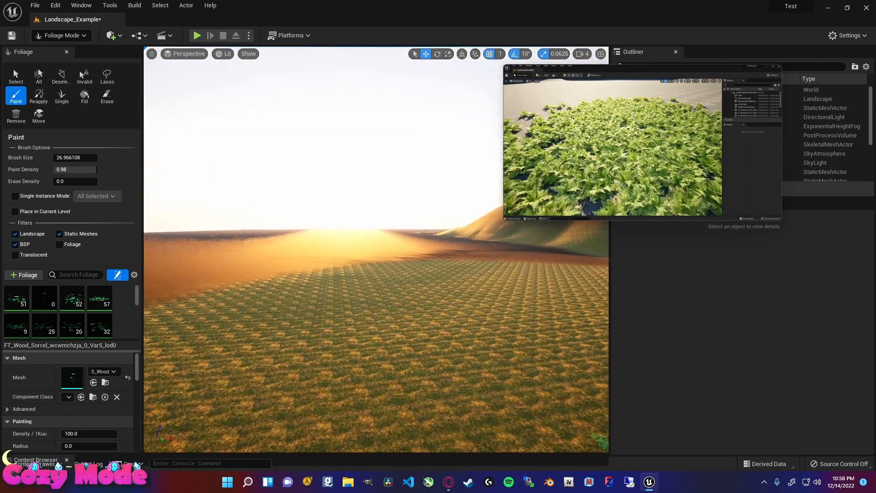
Inspect the open field and the wood sorrel beside the tree stump from ground level.
right_click_drag(376, 249, 196, 292)
key("w")
key("s")
key("w")
key("w")
key("w")
key("s")
key("w")
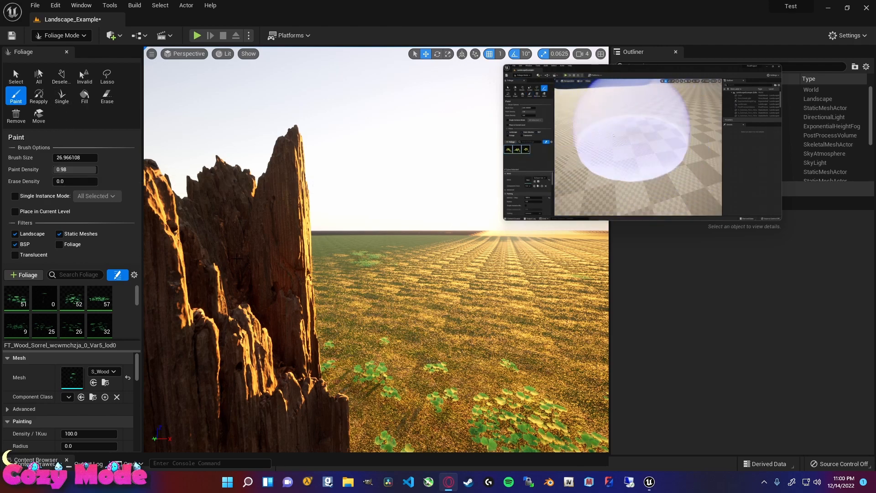
Pause the tutorial video and set the maximum Scale X of the wood sorrel Var5 type to 2.
scroll(115, 424, "down", 3)
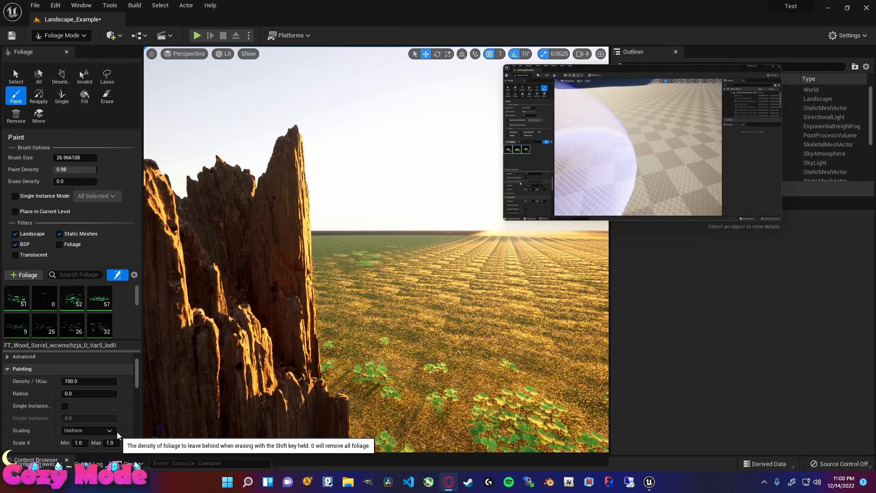
left_click(111, 416)
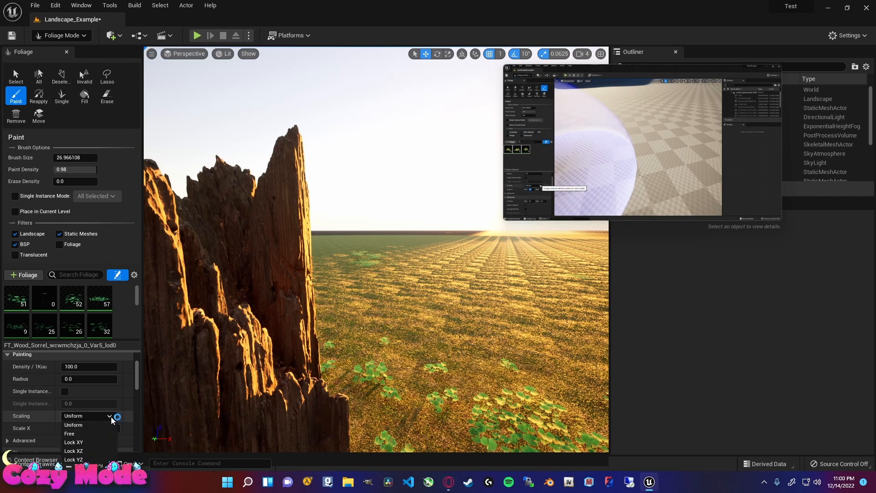
left_click(111, 416)
mouse_move(524, 215)
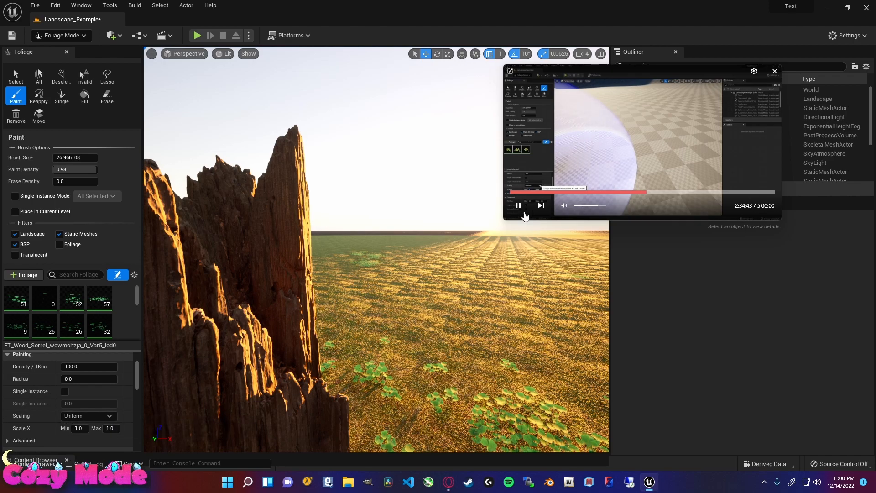
left_click(108, 416)
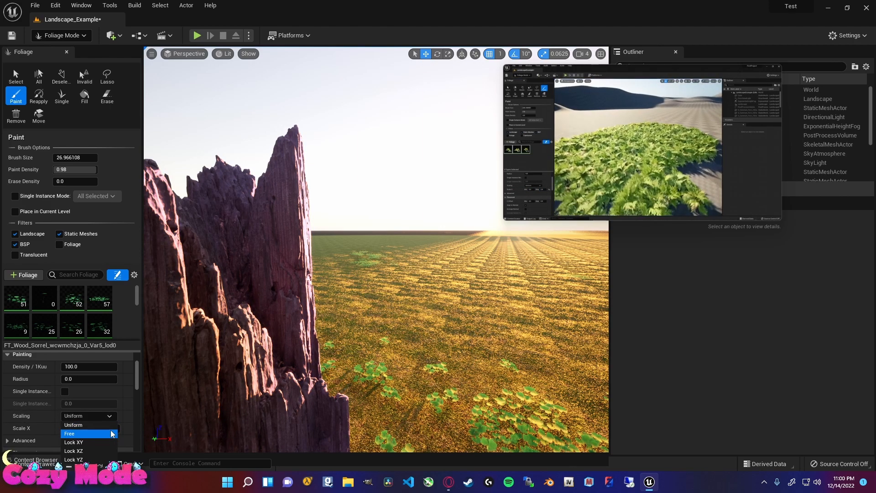
left_click(517, 205)
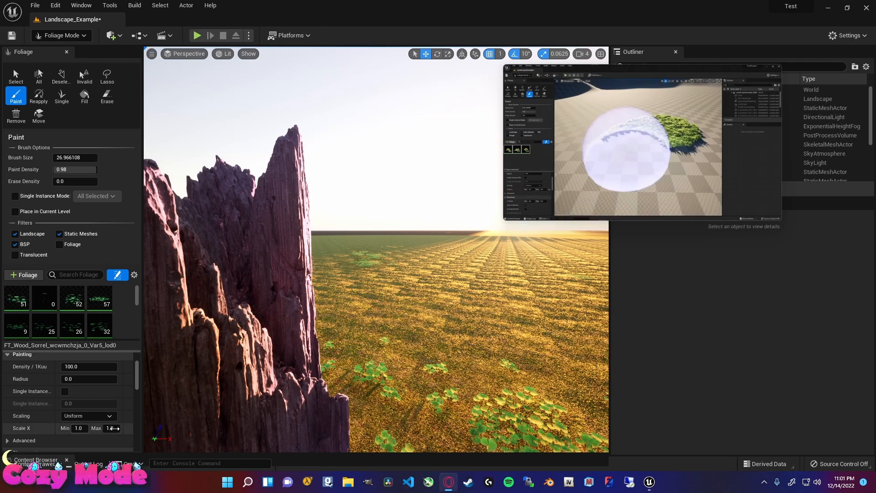
type("2")
key("Return")
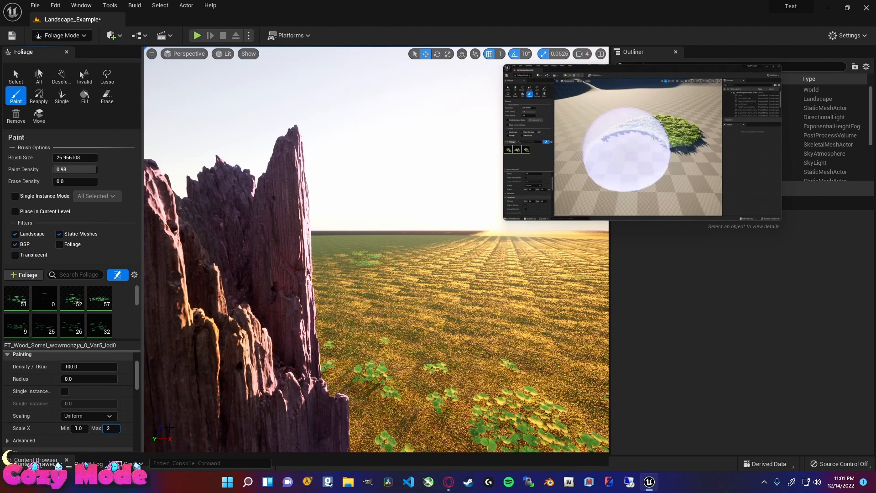
Paint more wood sorrel clusters on the ground beside and in front of the tree stump.
mouse_move(437, 374)
left_mouse_down()
mouse_move(553, 363)
mouse_move(566, 399)
left_mouse_up()
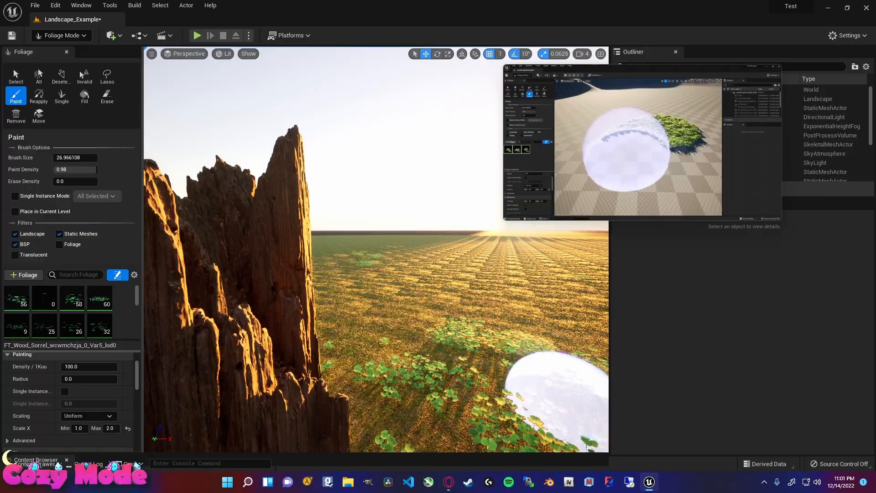
mouse_move(565, 399)
right_mouse_down()
mouse_move(589, 428)
mouse_move(607, 434)
mouse_move(603, 379)
mouse_move(539, 374)
mouse_move(346, 374)
mouse_move(320, 392)
mouse_move(315, 415)
mouse_move(326, 415)
right_mouse_up()
key("w")
key("s")
key("d")
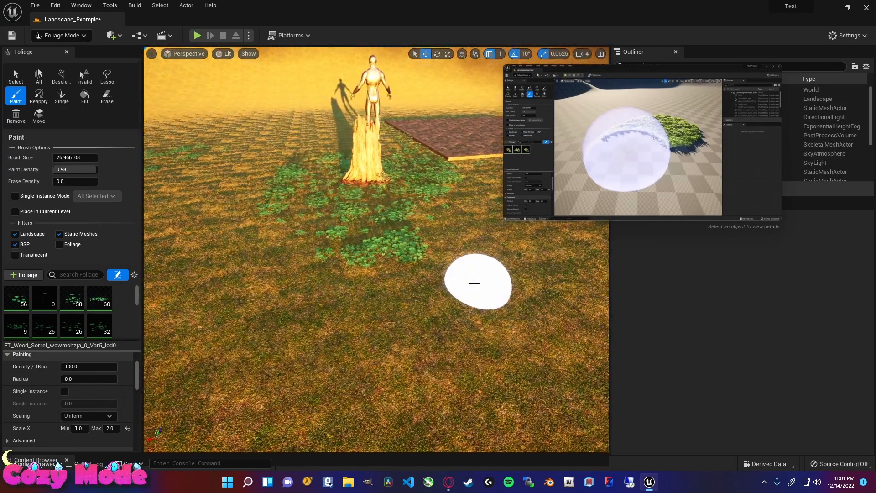
mouse_move(461, 256)
left_mouse_down()
mouse_move(458, 196)
mouse_move(435, 203)
left_mouse_up()
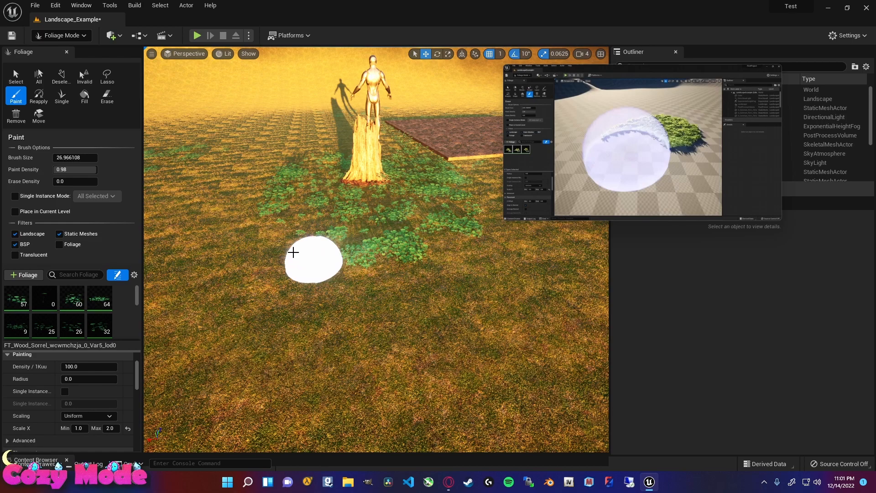
Extend the wood sorrel patch outward to fill the gaps around the stump's outer edge.
mouse_move(284, 189)
right_mouse_down()
mouse_move(297, 228)
mouse_move(278, 205)
mouse_move(276, 231)
right_mouse_up()
key("s")
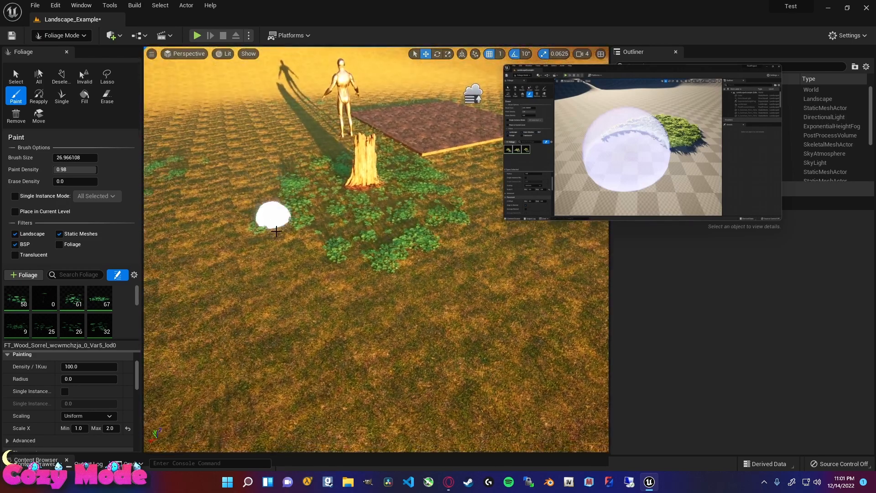
mouse_move(402, 251)
right_mouse_down()
mouse_move(449, 248)
mouse_move(406, 228)
mouse_move(402, 252)
right_mouse_up()
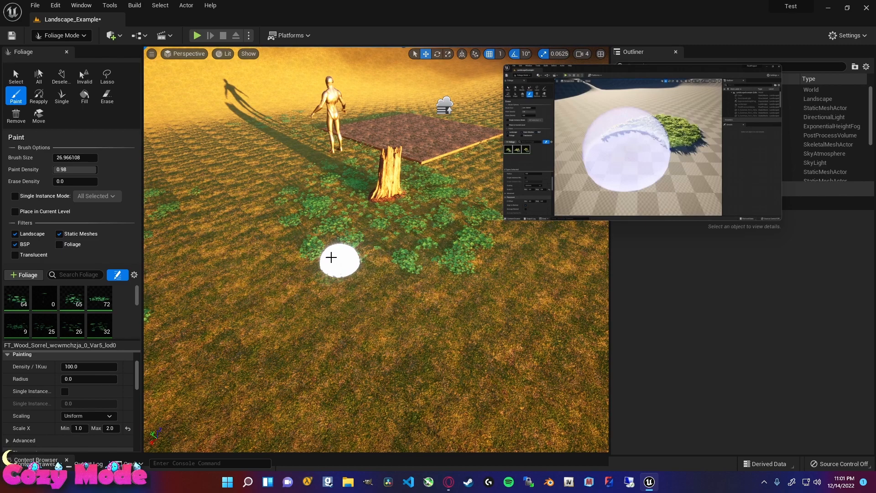
mouse_move(365, 160)
right_mouse_down()
mouse_move(446, 239)
mouse_move(445, 250)
mouse_move(411, 249)
mouse_move(434, 233)
right_mouse_up()
key("shift")
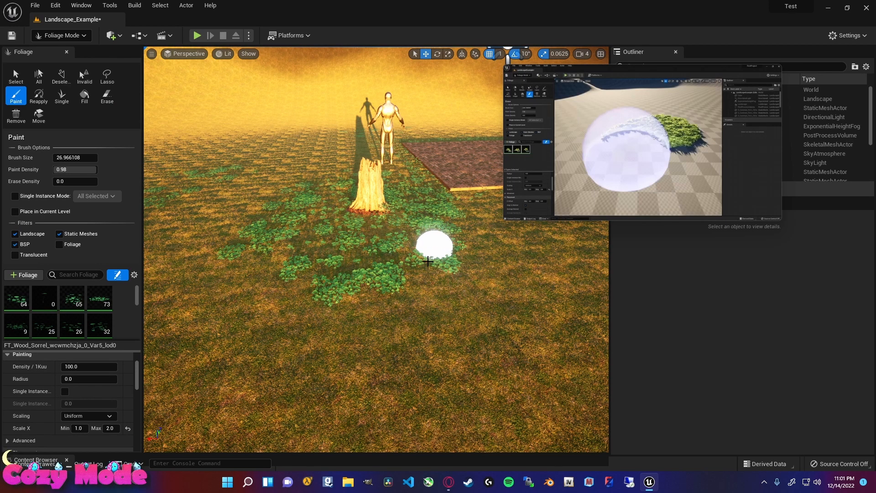
left_click(291, 301)
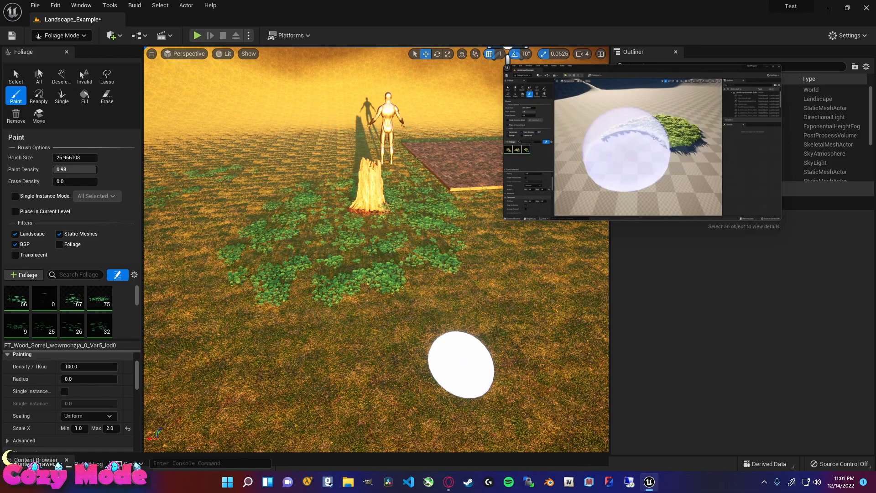
View the stump's wood sorrel patch from a distance and resume the tutorial video while reviewing the Painting settings.
key("w")
mouse_move(461, 364)
right_mouse_down()
mouse_move(502, 365)
mouse_move(438, 370)
mouse_move(502, 364)
mouse_move(436, 362)
mouse_move(426, 344)
mouse_move(433, 329)
right_mouse_up()
key("s")
key("s")
key("d")
key("s")
left_click(518, 209)
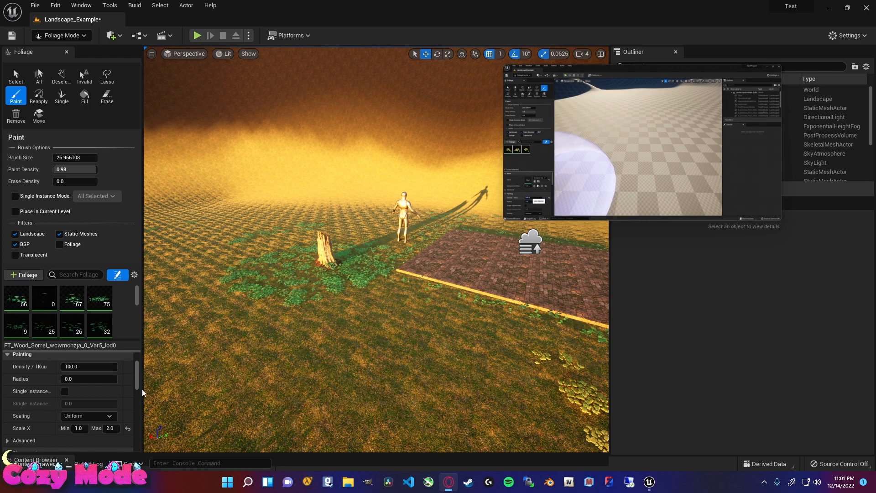
scroll(141, 395, "down", 2)
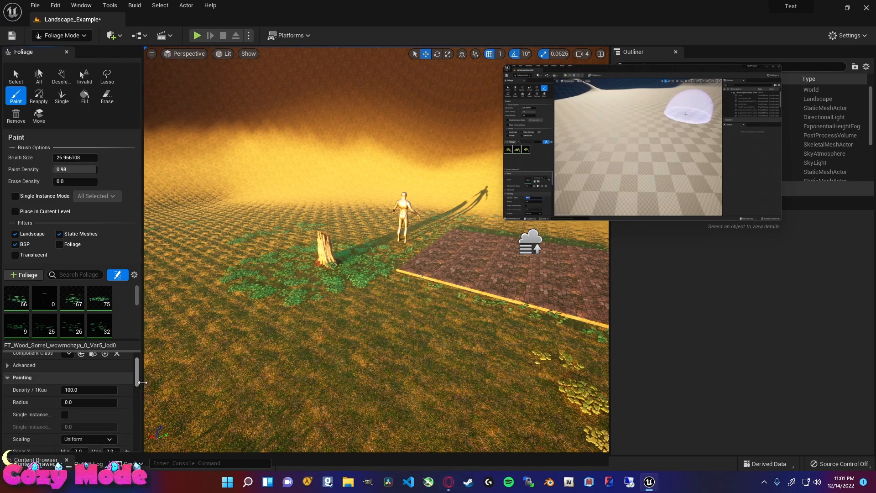
scroll(140, 395, "up", 3)
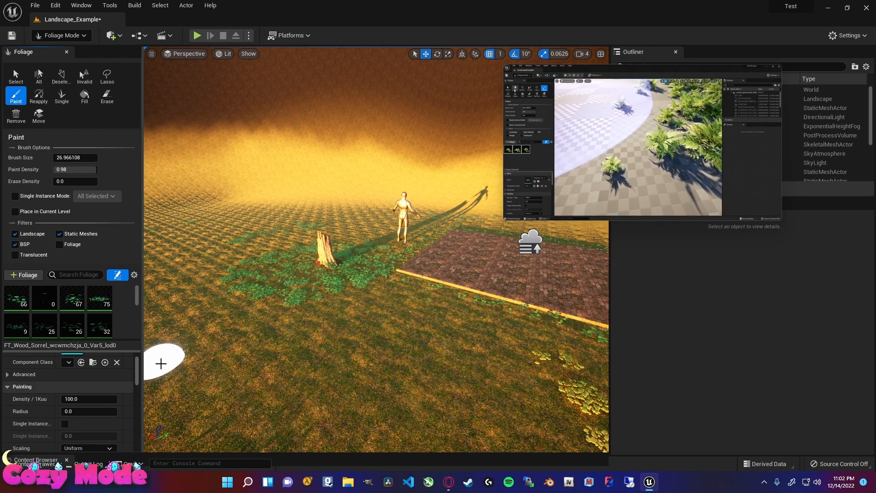
Select one wood sorrel instance in front of the tree stump, nudge it sideways, switch the gizmo to rotate and back, and deselect it.
left_click(16, 76)
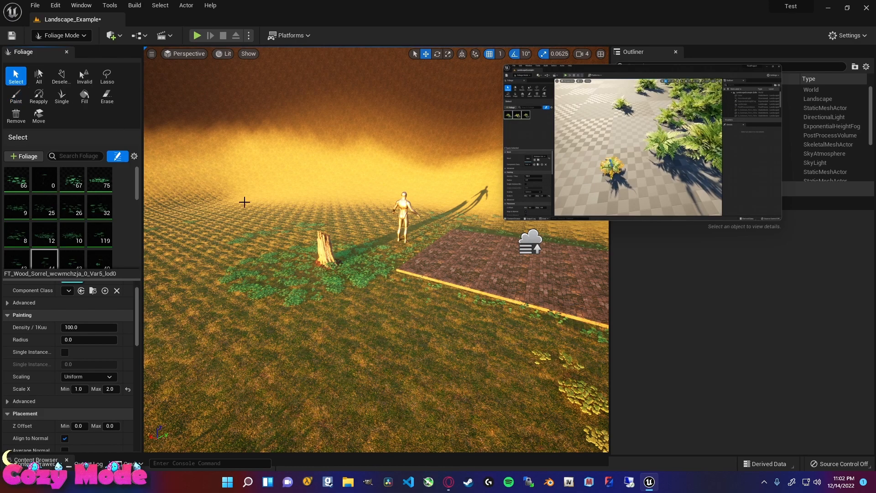
left_click(298, 302)
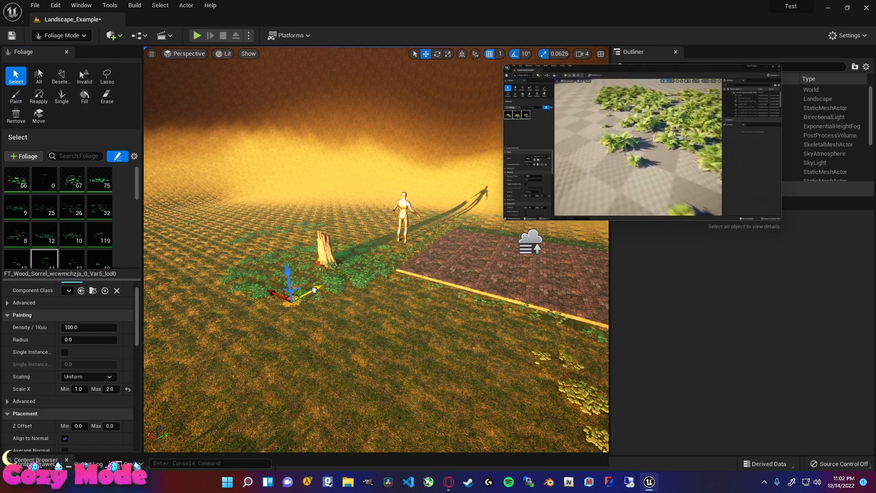
mouse_move(314, 293)
left_mouse_down()
mouse_move(341, 288)
mouse_move(299, 300)
mouse_move(312, 295)
left_mouse_up()
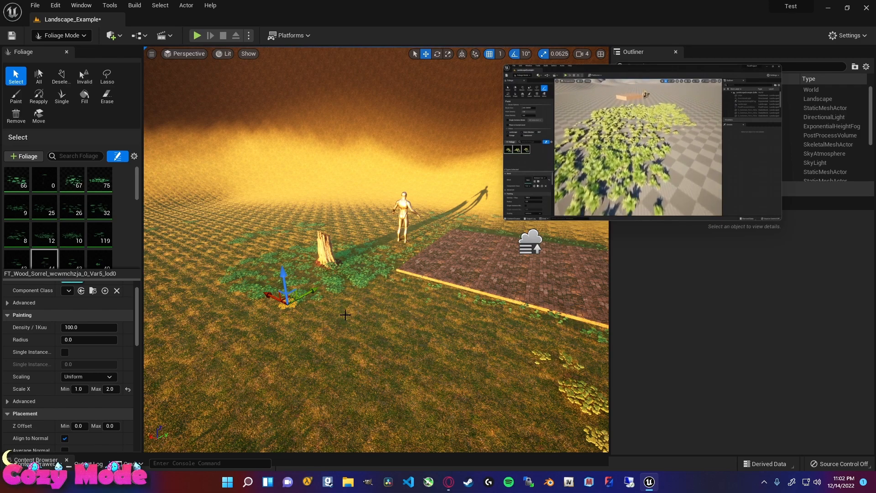
key("e")
left_click_drag(316, 324, 313, 325)
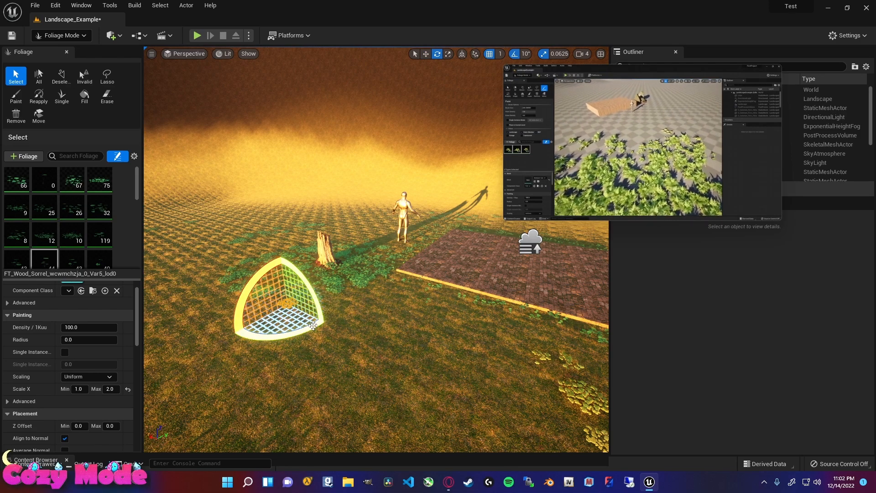
key("w")
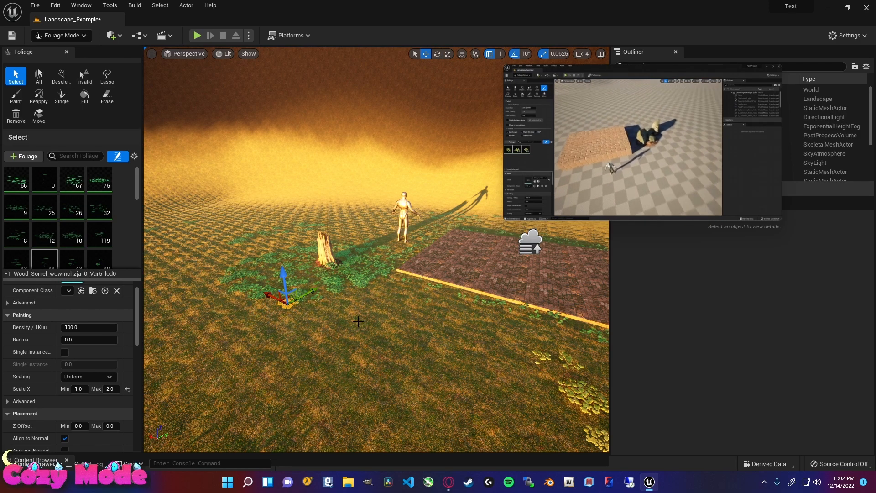
left_click(359, 321)
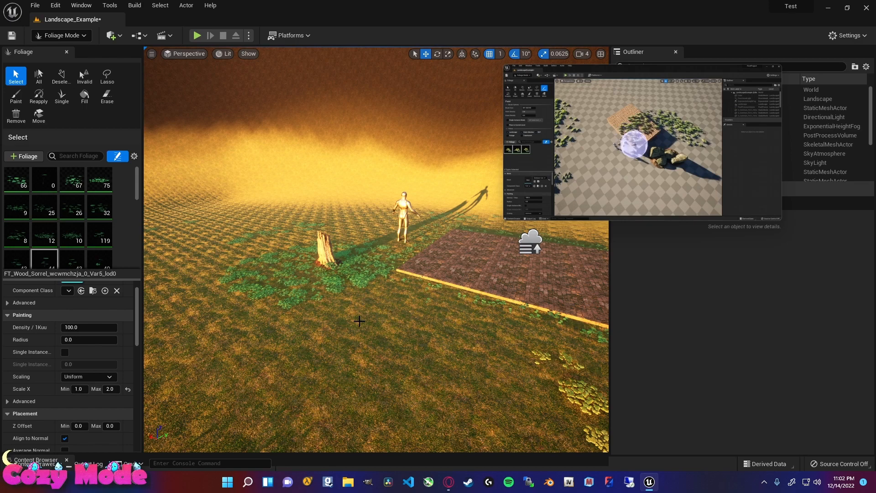
Look over the brick slab area and follow the tutorial's foliage painting around its slab, pausing and resuming the video.
right_click_drag(359, 321, 425, 322)
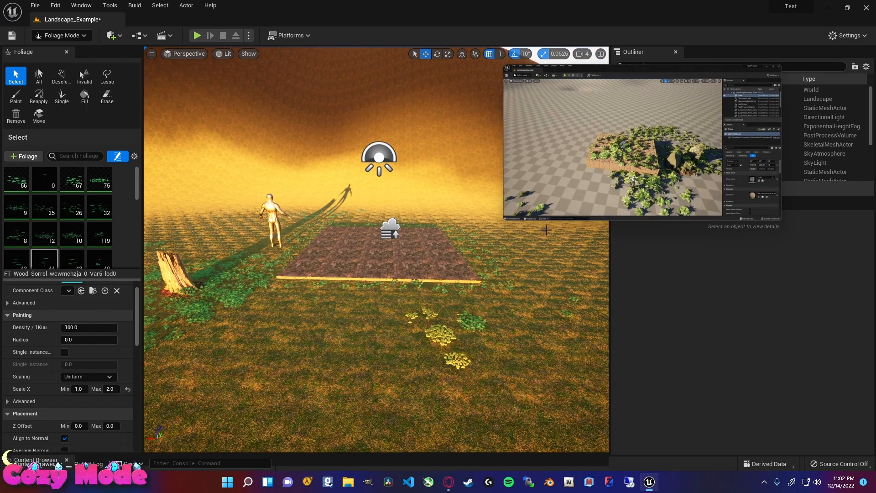
left_click(519, 205)
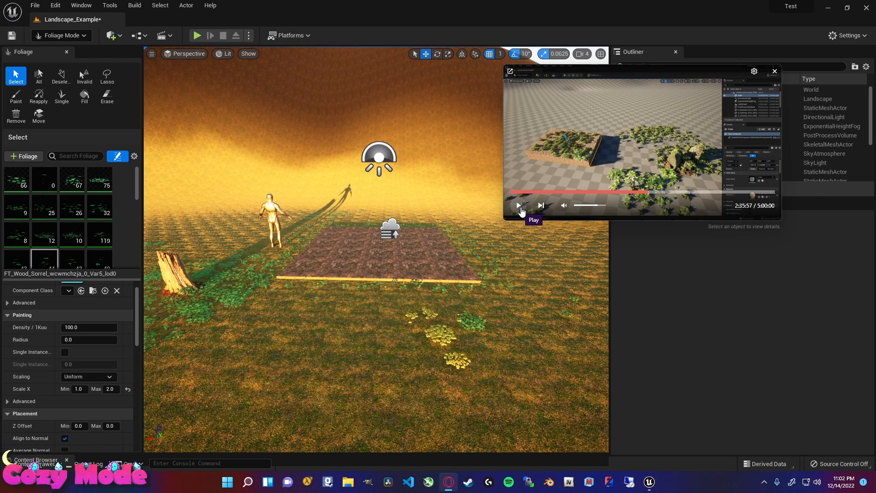
left_click(519, 205)
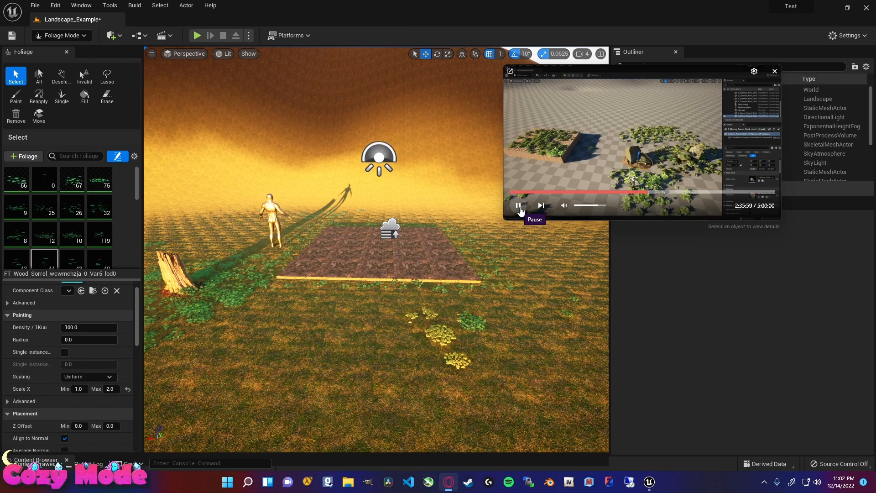
left_click(522, 208)
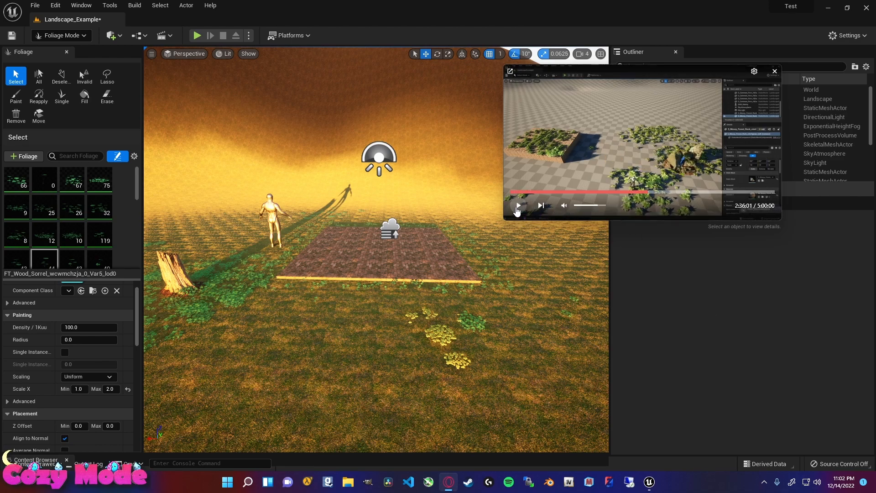
left_click(518, 206)
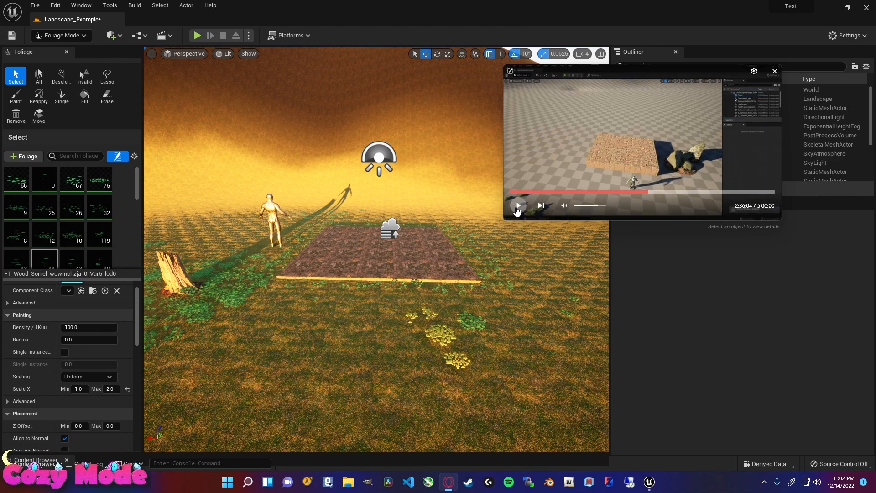
left_click(517, 206)
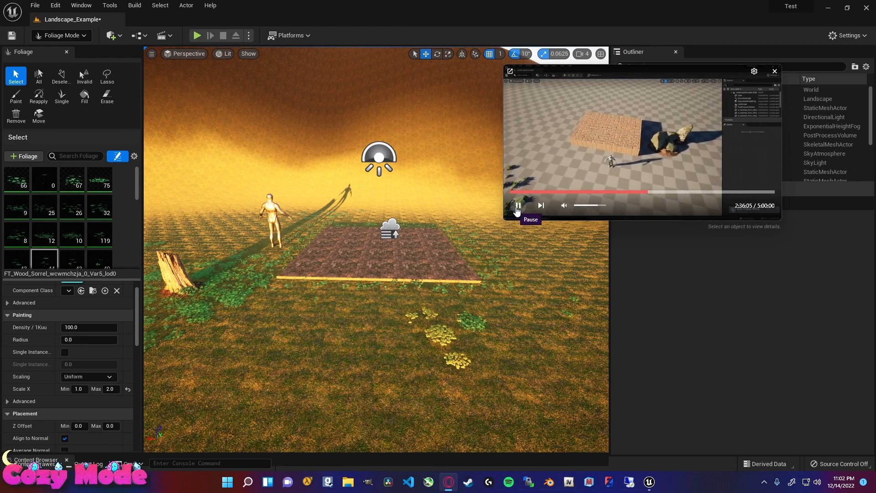
left_click(517, 206)
left_click(516, 209)
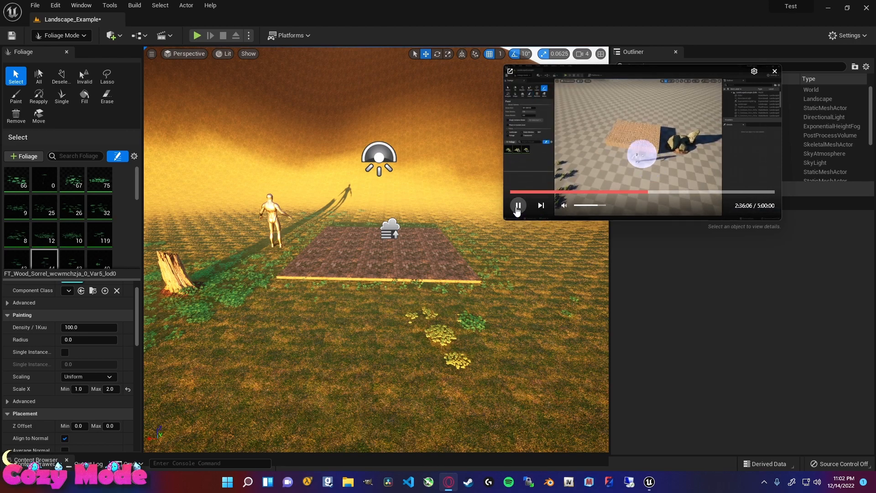
left_click(517, 210)
left_click(517, 210)
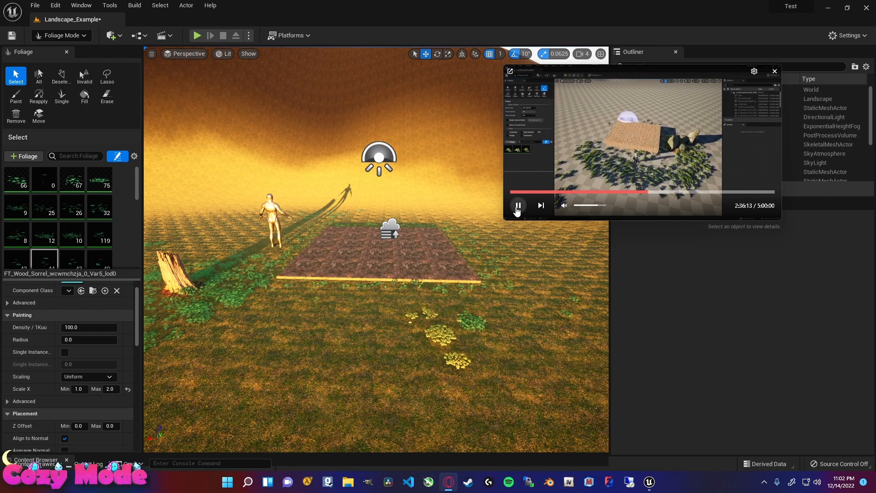
left_click(517, 209)
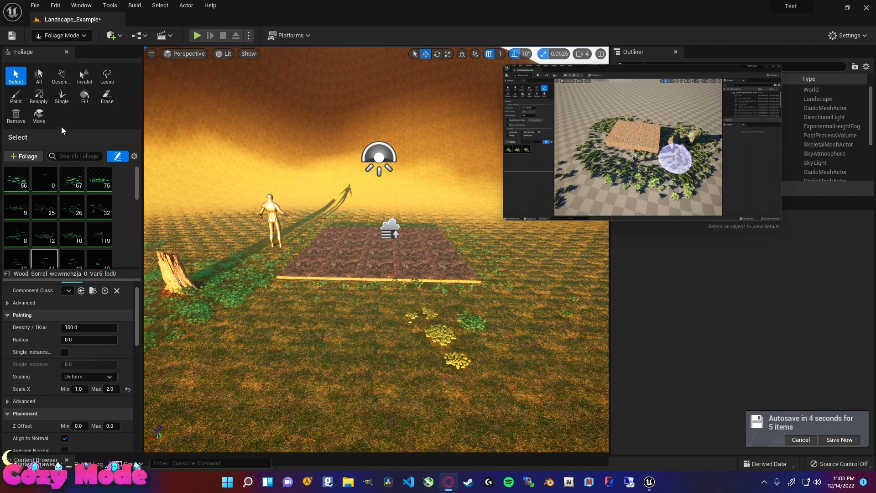
Activate the foliage Paint tool, review its placement filters, and play the tutorial video up to 2:36:39.
left_click(15, 96)
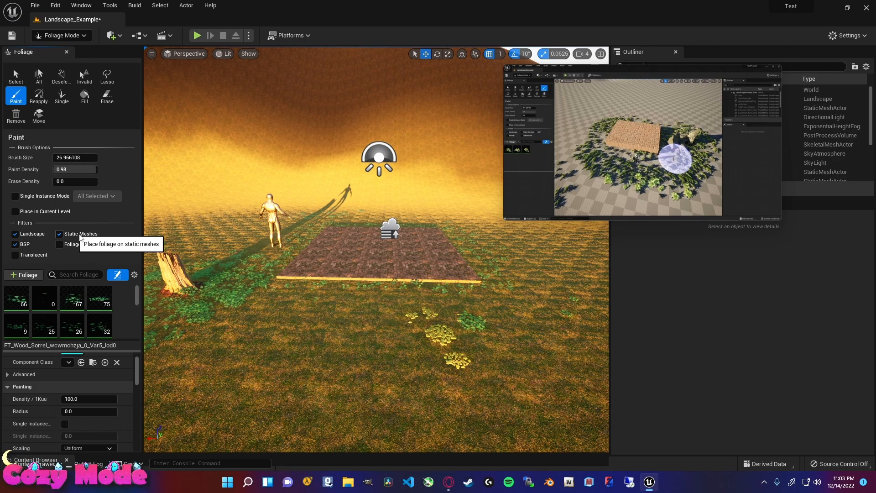
mouse_move(524, 211)
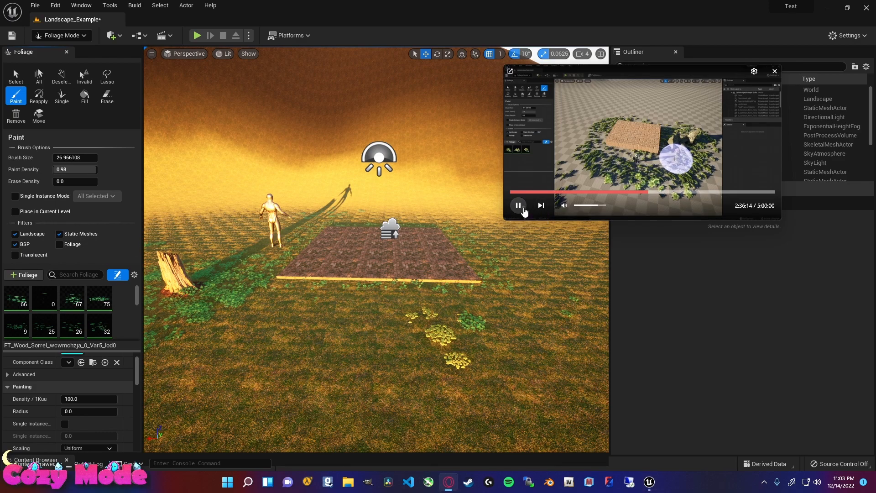
left_click(36, 259)
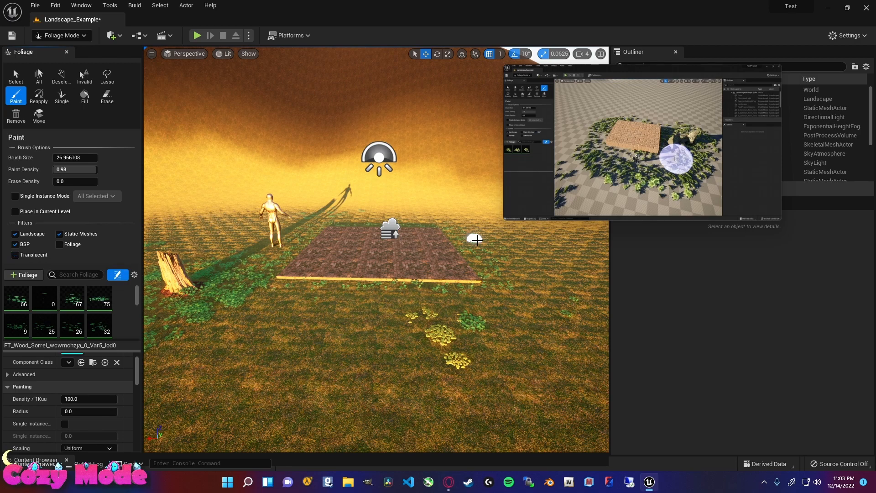
mouse_move(520, 206)
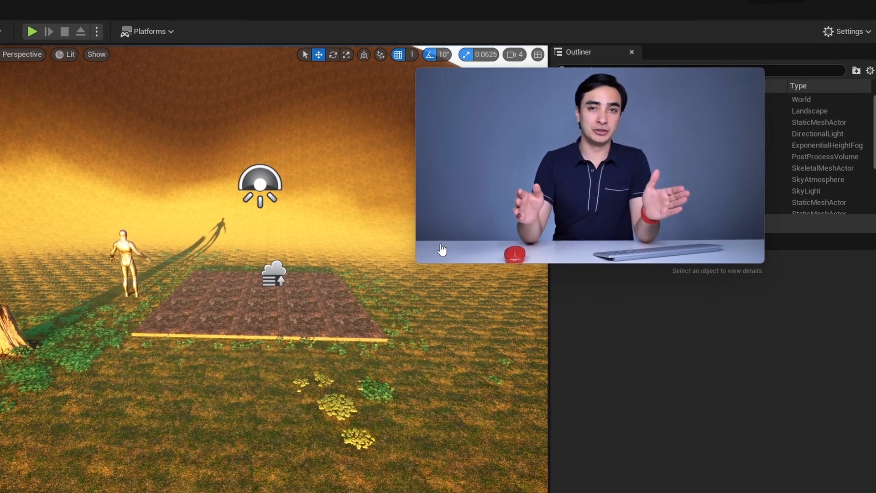
mouse_move(451, 241)
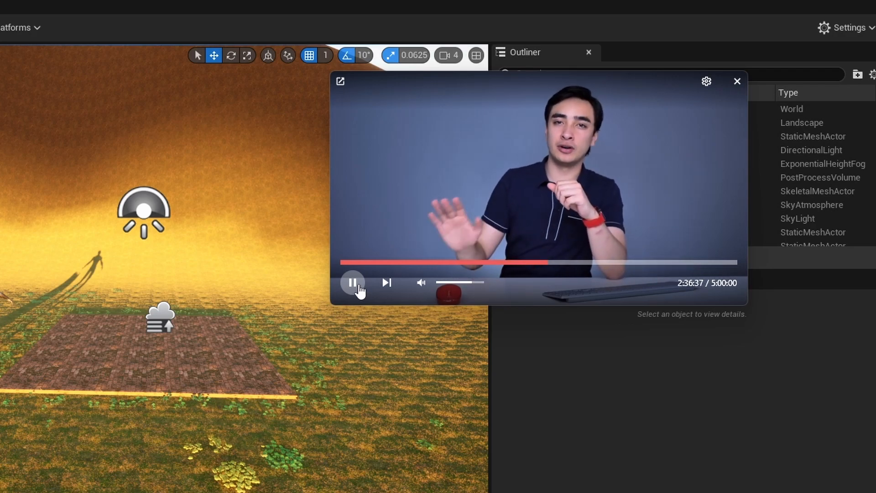
left_click(358, 286)
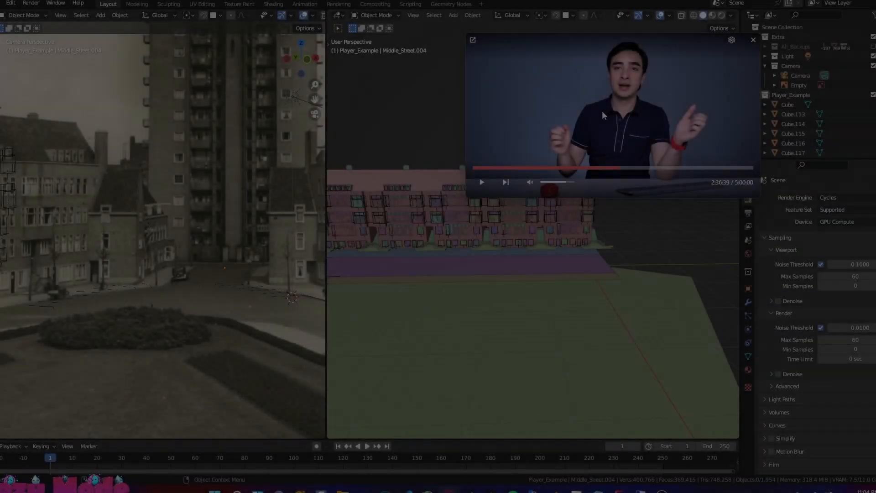
In Blender, move and shrink the floating tutorial video, and frame the whole reference photo in the camera view.
left_click_drag(623, 119, 618, 144)
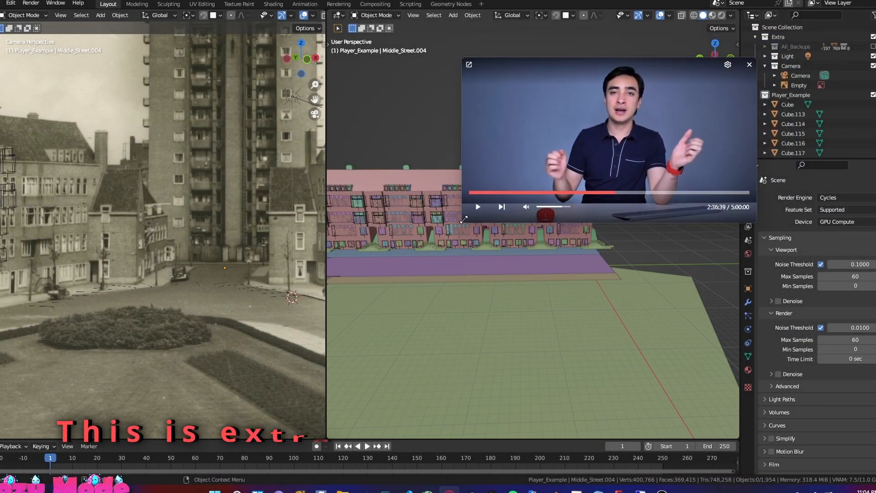
left_click_drag(463, 221, 555, 183)
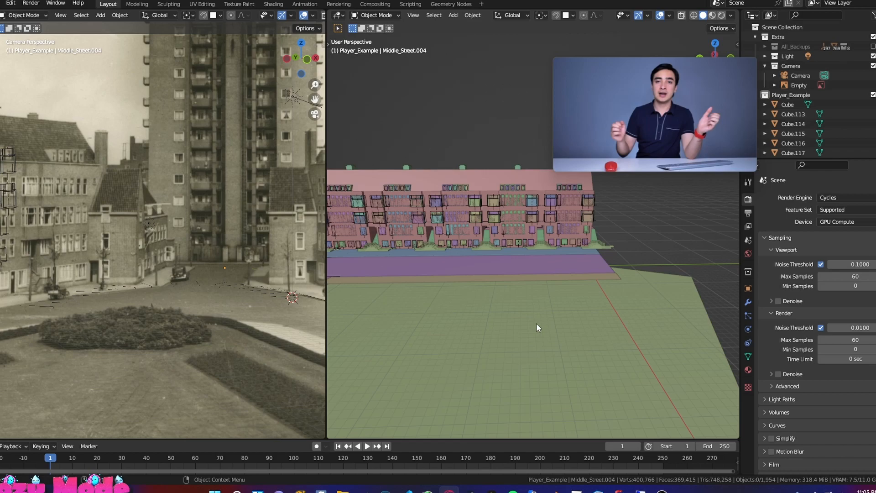
scroll(201, 313, "down", 3)
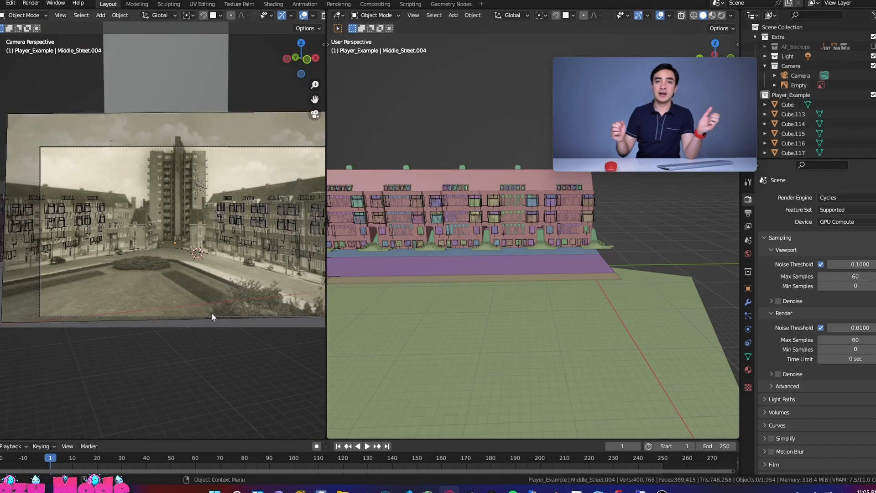
scroll(212, 313, "up", 3)
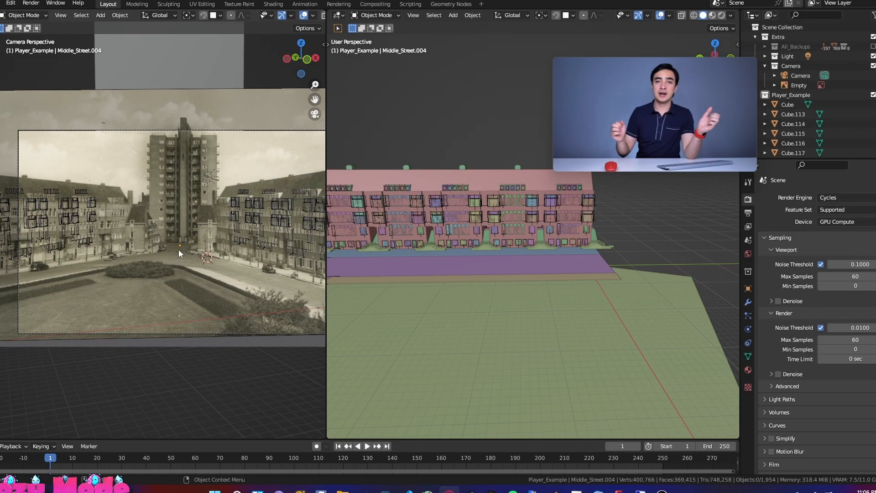
Compare the modelled street with the reference photo from several angles and close the floating tutorial video.
middle_click_drag(543, 275, 409, 258)
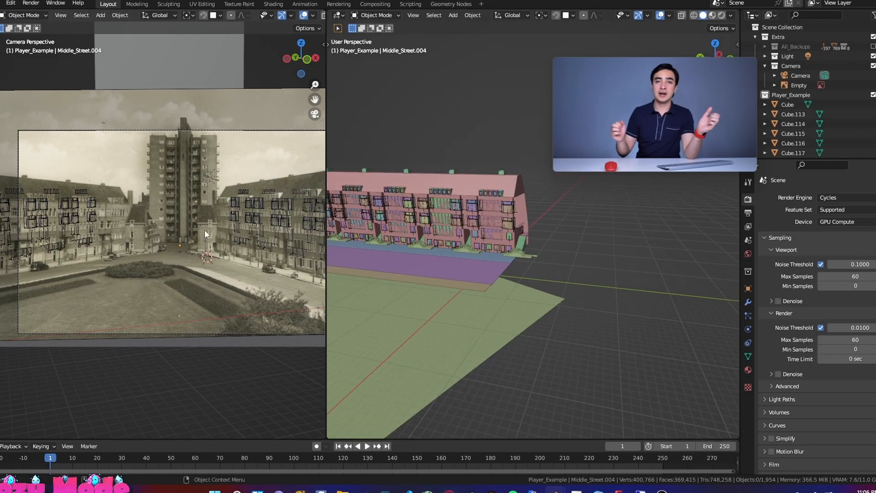
scroll(176, 239, "down", 1)
scroll(219, 235, "down", 1)
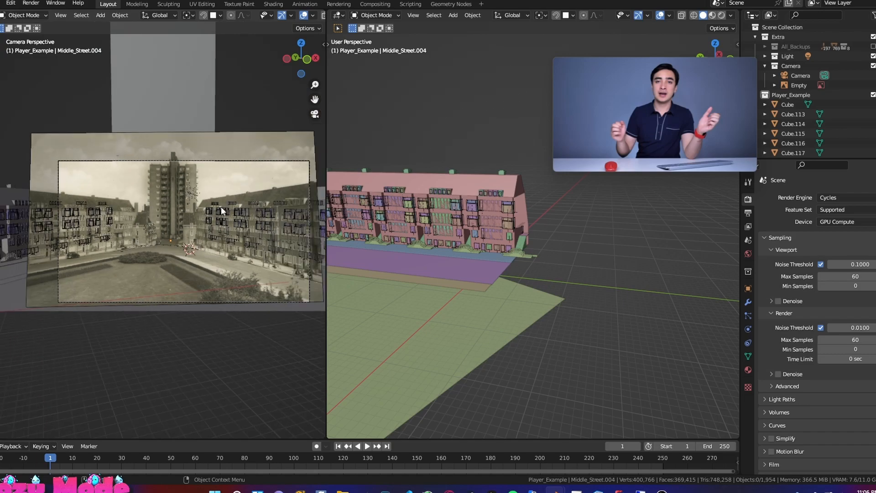
scroll(179, 224, "up", 2)
scroll(199, 226, "down", 1)
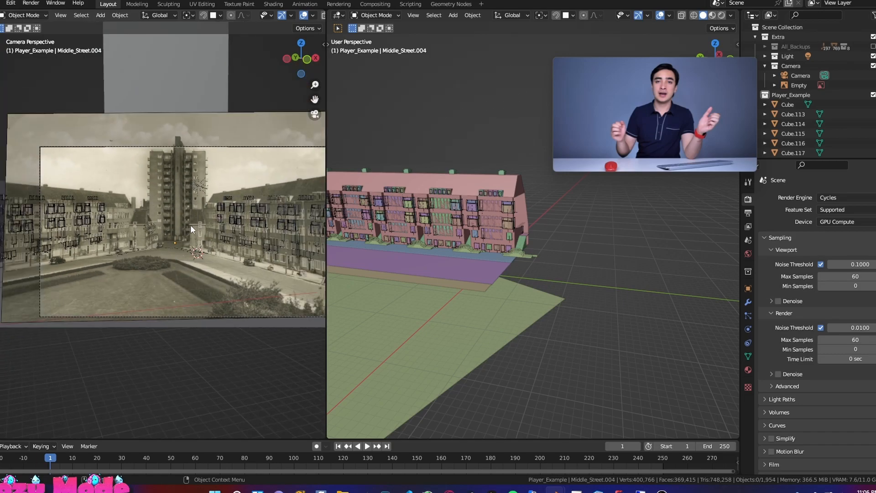
middle_click_drag(428, 244, 582, 264)
mouse_move(652, 110)
left_click(750, 64)
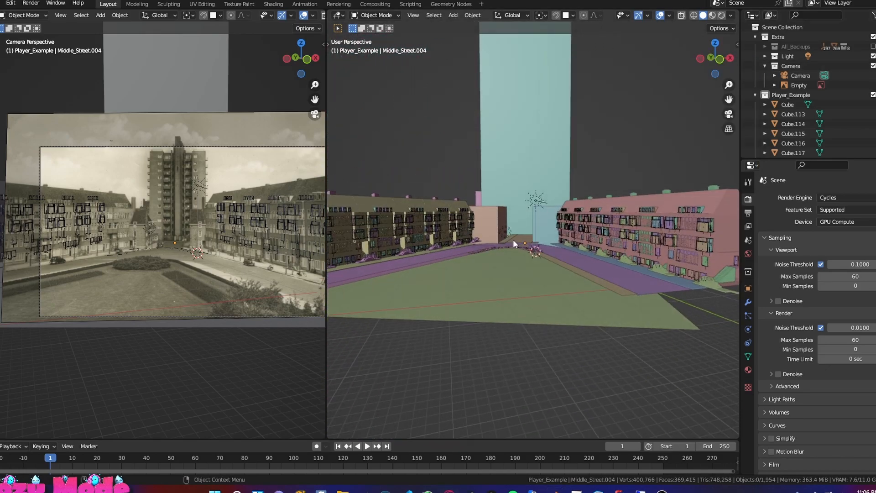
Select the Cube object in the Player_Example collection and move it off the pink building onto the street by about -21.65, -4.52, -4.17 m.
scroll(513, 239, "up", 2)
middle_click_drag(528, 245, 567, 276)
scroll(570, 278, "up", 4)
middle_click_drag(629, 283, 538, 324)
scroll(538, 340, "down", 8)
scroll(513, 295, "up", 5)
left_click(787, 105)
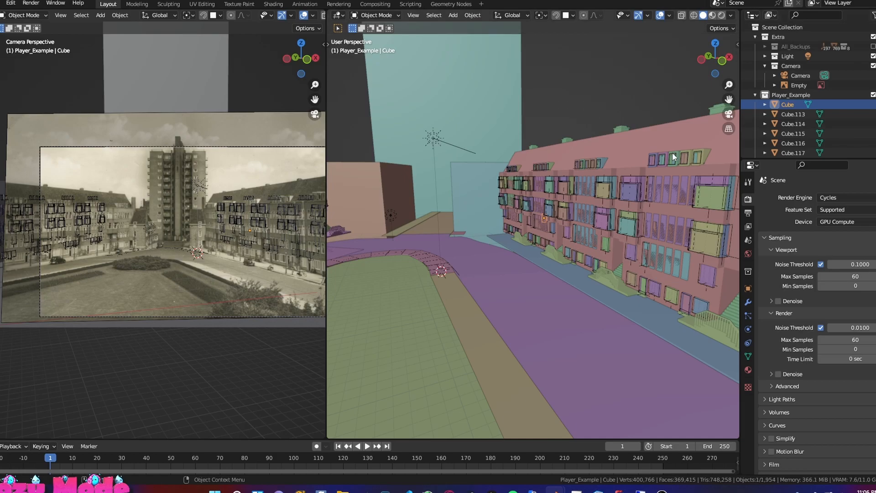
mouse_move(581, 212)
middle_mouse_down()
mouse_move(581, 239)
mouse_move(616, 233)
mouse_move(579, 212)
middle_mouse_up()
scroll(615, 233, "up", 3)
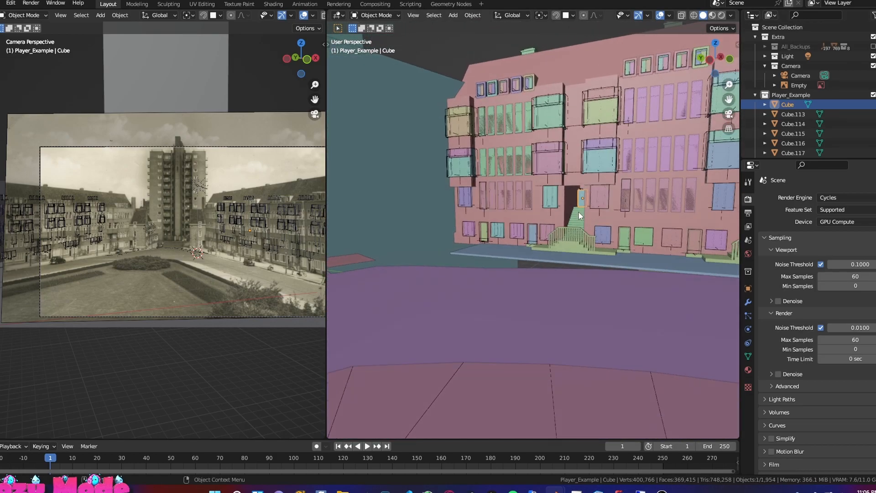
key("g")
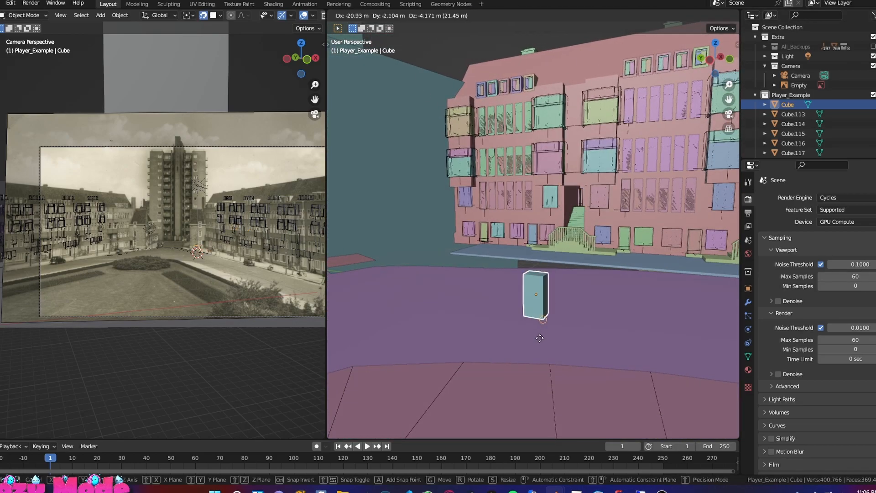
left_click(588, 325)
middle_click_drag(588, 324, 388, 206)
scroll(524, 285, "down", 5)
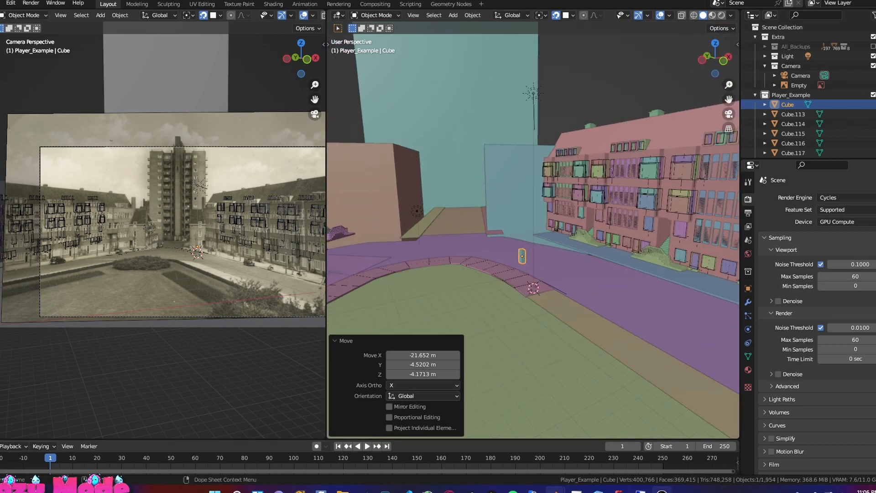
Switch to Unreal Engine and view the brick slab, mannequin and surrounding foliage from a different angle.
left_click(662, 489)
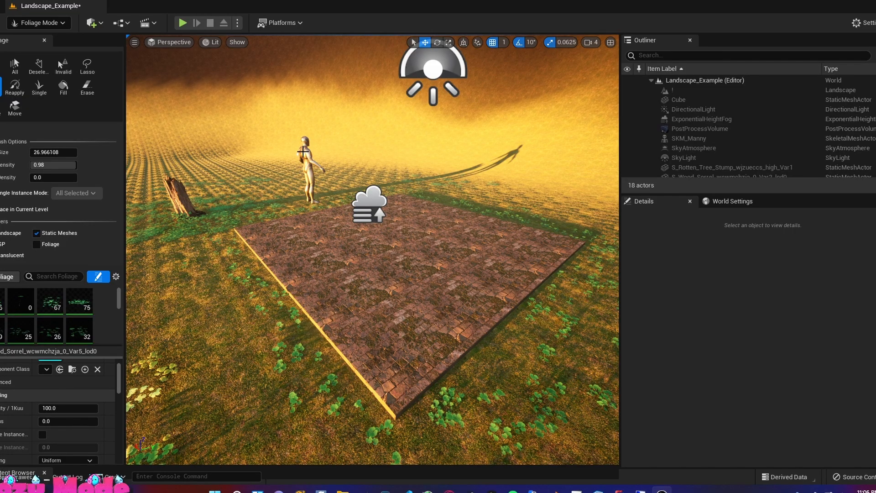
right_click_drag(404, 169, 484, 137)
key("s")
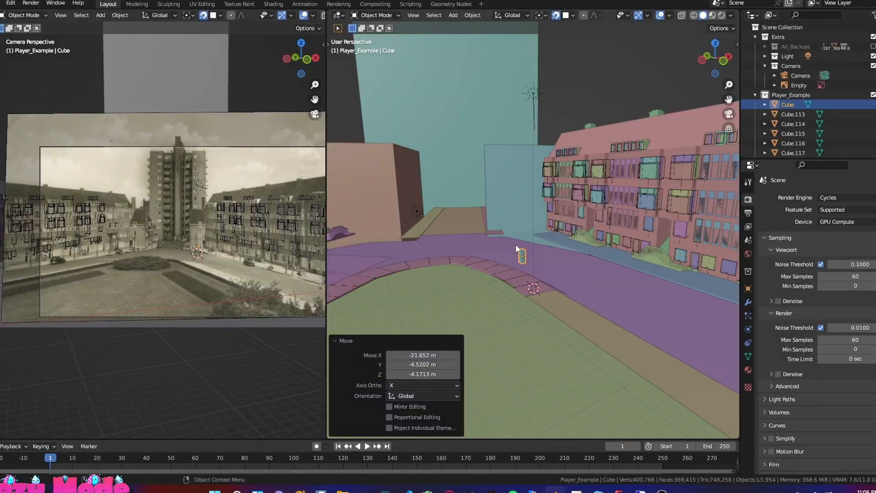
Duplicate the small player reference cube standing on the street, leaving the copy in place.
right_click(516, 245)
middle_click_drag(574, 224, 647, 233)
right_click(671, 263)
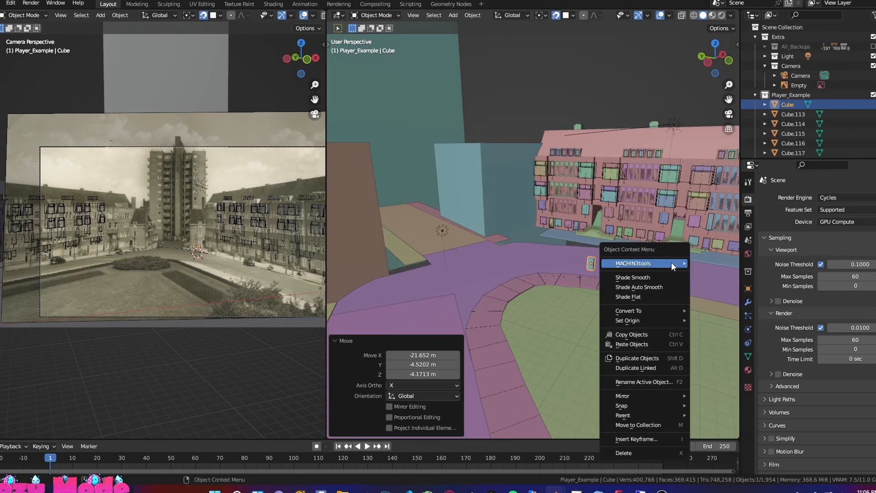
key("shift+d")
right_click(596, 259)
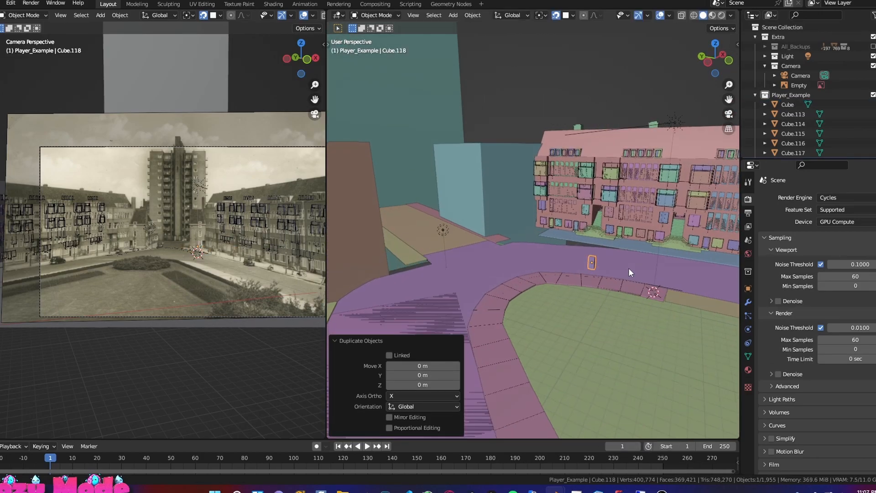
Examine the pink building's entrance stairs and compare its facade with the buildings in the reference photo.
middle_click_drag(628, 267, 596, 262)
mouse_move(574, 108)
middle_mouse_down()
mouse_move(579, 120)
mouse_move(570, 116)
middle_mouse_up()
middle_click_drag(580, 200, 387, 178, "shift")
scroll(532, 190, "up", 7)
scroll(133, 235, "up", 5)
middle_click_drag(132, 234, 179, 240, "shift")
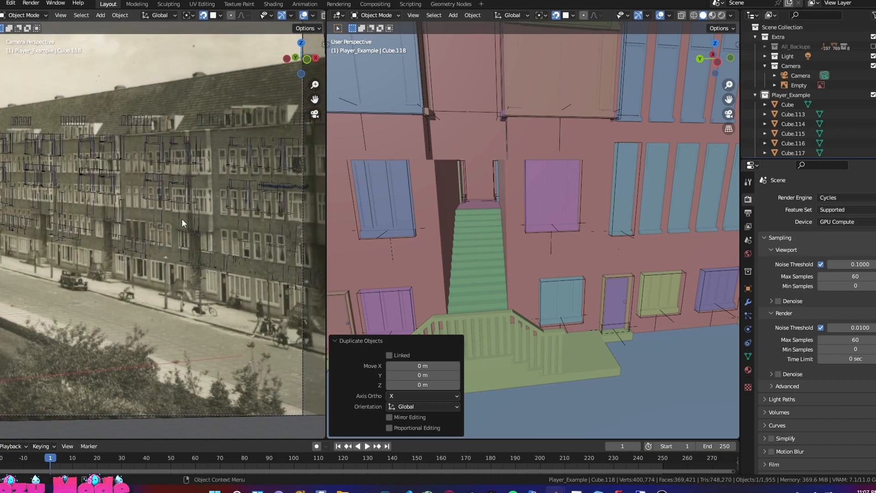
scroll(175, 211, "down", 2)
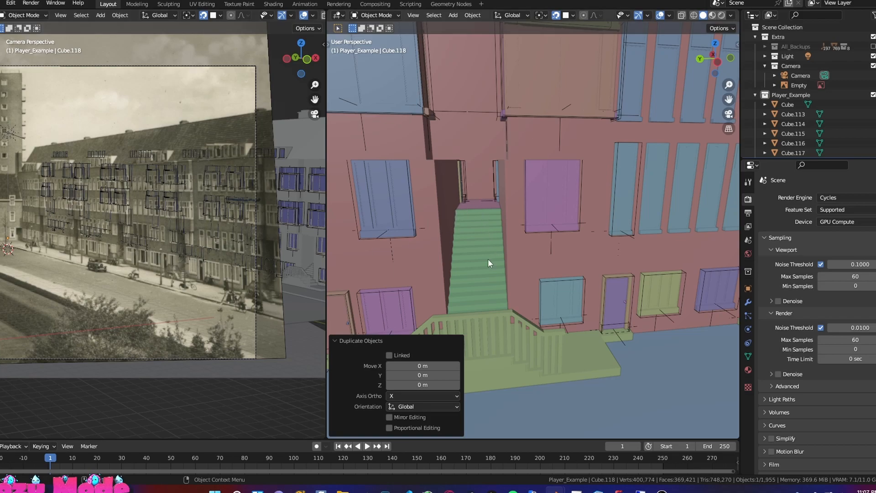
Inspect the geometry behind the entrance stairs inside the pink building and view the whole street block.
right_click(451, 193)
left_click_drag(521, 261, 518, 315)
middle_click_drag(546, 304, 528, 265)
left_click(525, 254)
middle_click_drag(486, 226, 504, 214, "shift")
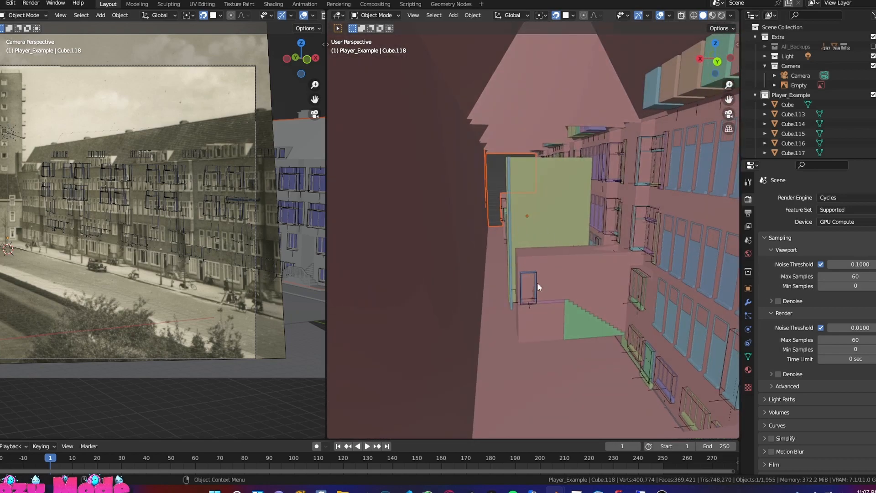
middle_click_drag(538, 283, 482, 330)
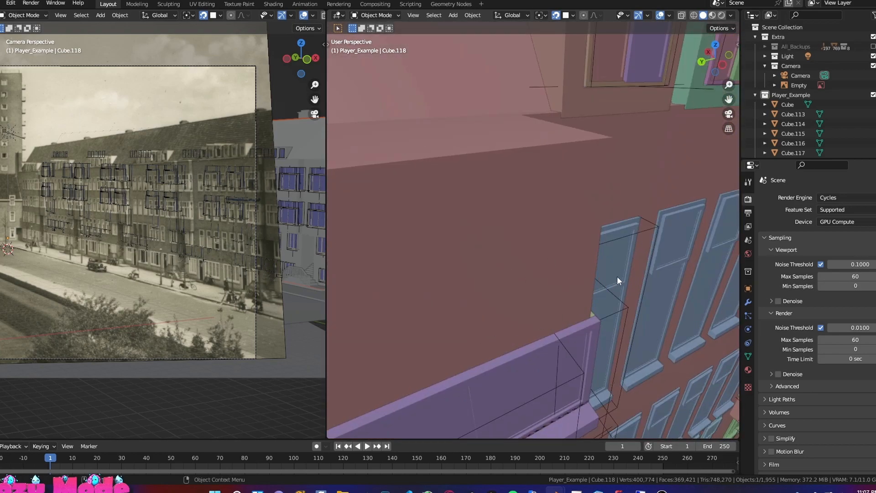
middle_click_drag(616, 275, 396, 220)
scroll(154, 226, "up", 2)
middle_click_drag(187, 248, 187, 294)
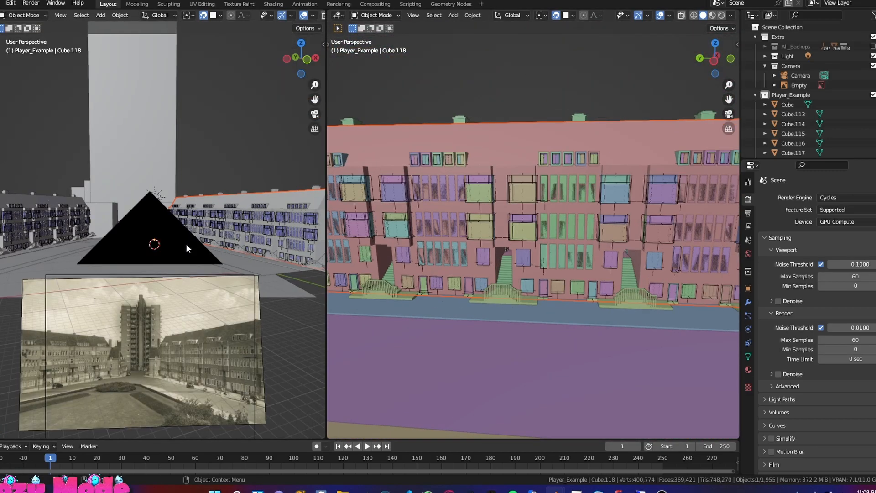
Reveal the hidden street map image beneath the modelled scene and select it.
scroll(200, 308, "down", 4)
scroll(172, 328, "up", 2)
key("grave")
key("Escape")
key("alt+h")
scroll(193, 332, "down", 10)
scroll(152, 346, "up", 6)
left_click(187, 294)
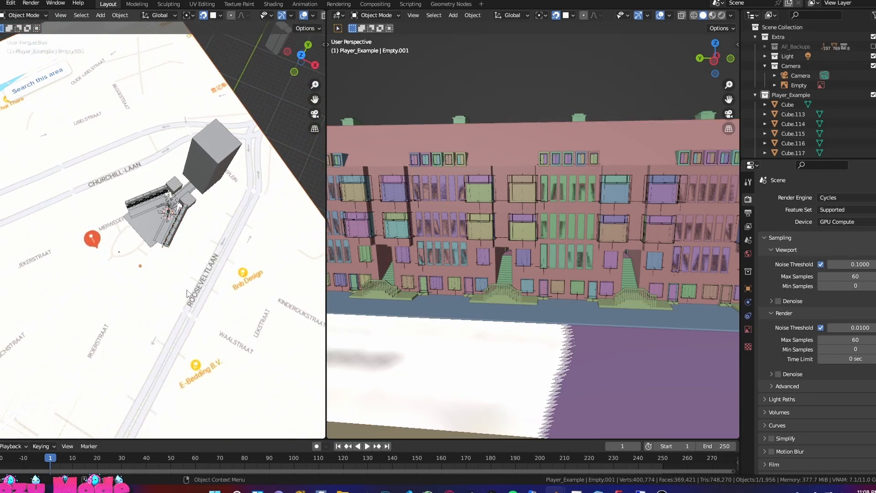
key("g")
key("z")
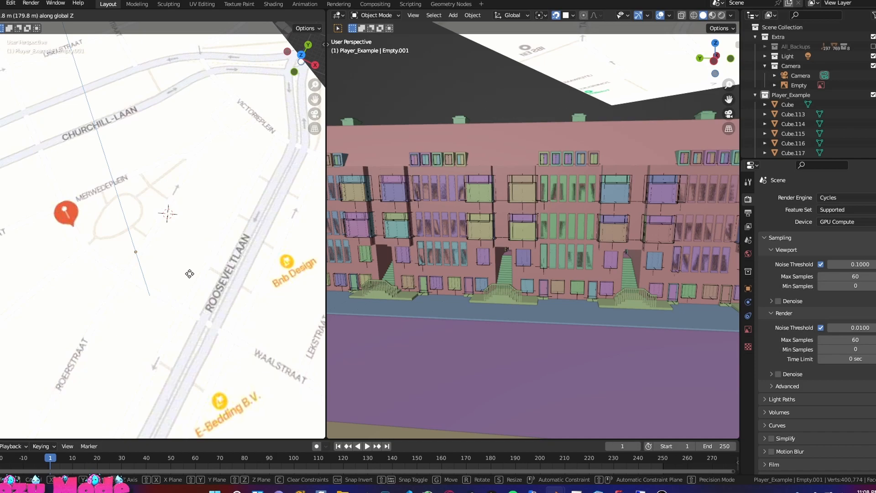
right_click(190, 274)
middle_click_drag(394, 291, 417, 264)
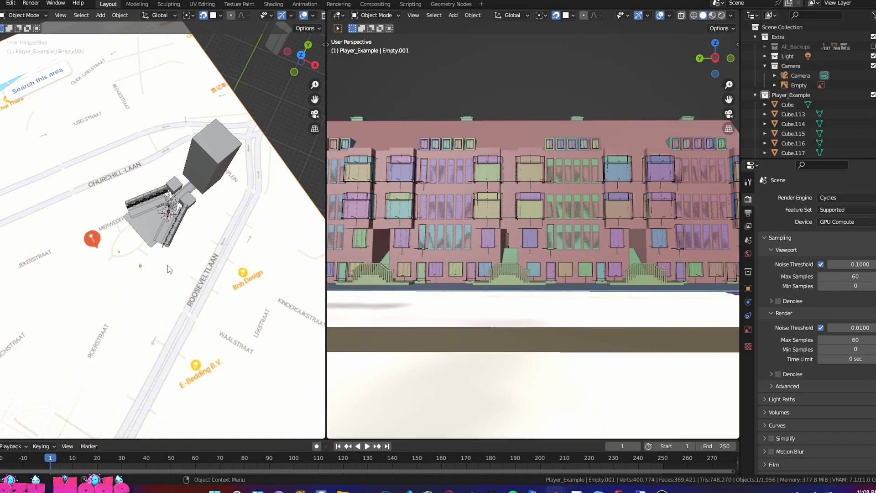
key("g")
key("z")
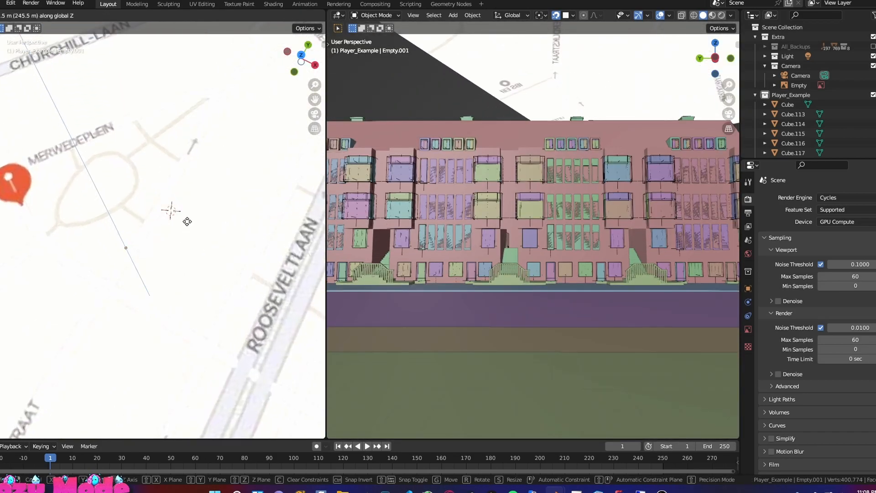
right_click(185, 205)
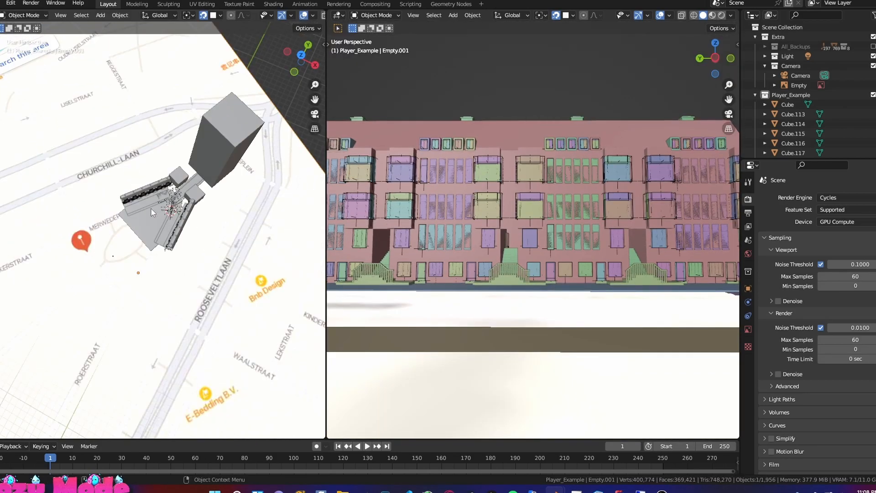
Check how the modelled street lines up with the map image, and hide the map again.
mouse_move(191, 253)
middle_mouse_down()
mouse_move(182, 232)
mouse_move(175, 251)
middle_mouse_up()
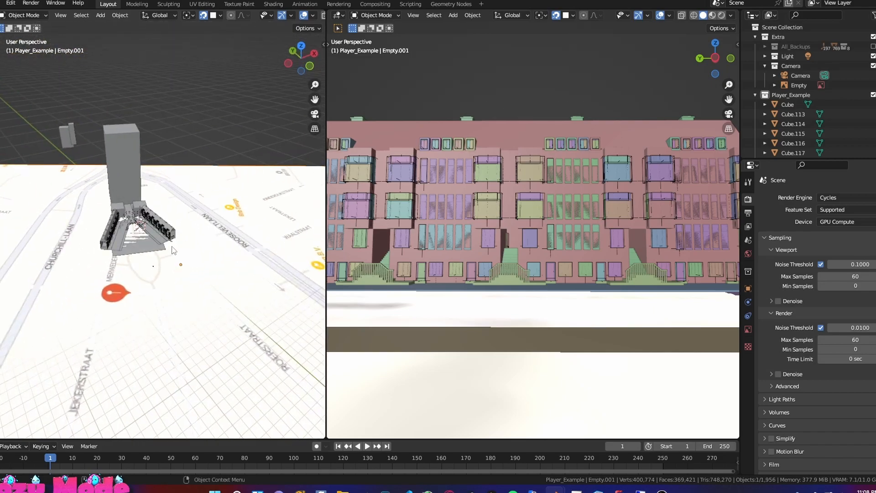
scroll(146, 236, "up", 6)
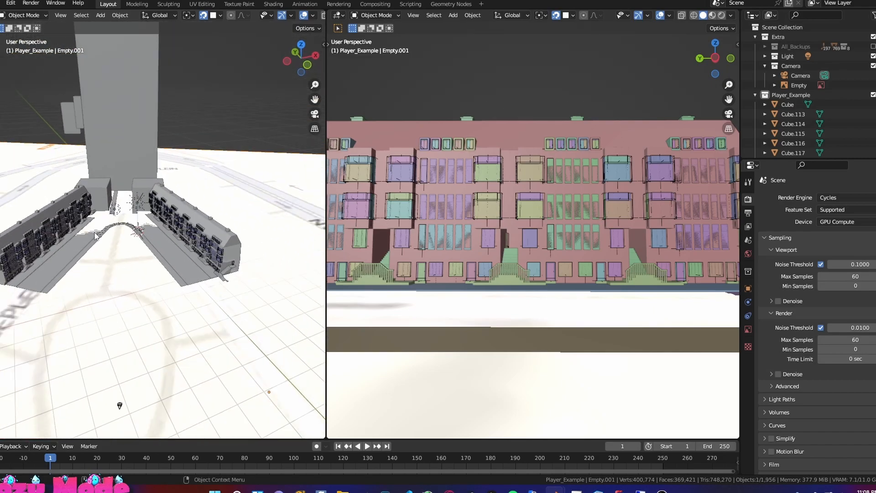
left_click(218, 228, "shift")
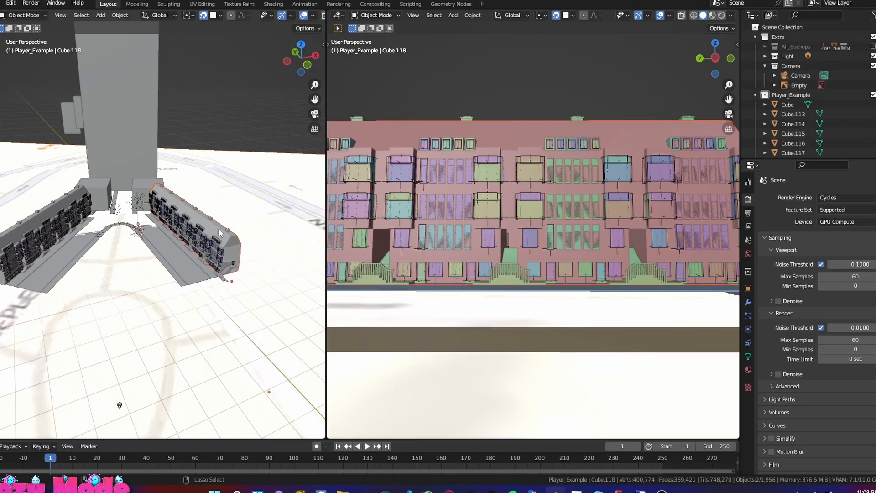
left_click(276, 237)
key("h")
Examine the near end of the pink building row and compare it with the reference photo in camera view.
scroll(253, 261, "up", 3)
middle_click_drag(254, 261, 274, 239)
scroll(491, 247, "up", 1)
scroll(491, 243, "down", 2)
middle_click_drag(582, 250, 563, 119)
scroll(614, 264, "down", 2)
scroll(513, 267, "up", 5)
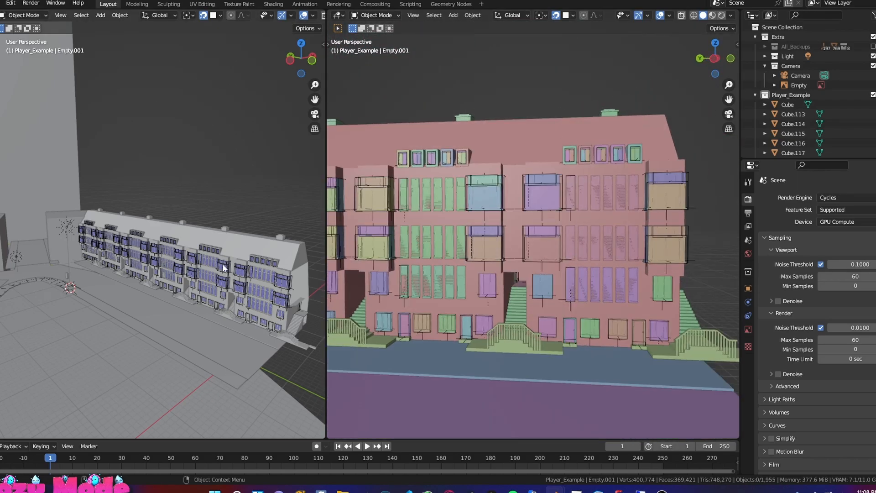
key("KP_0")
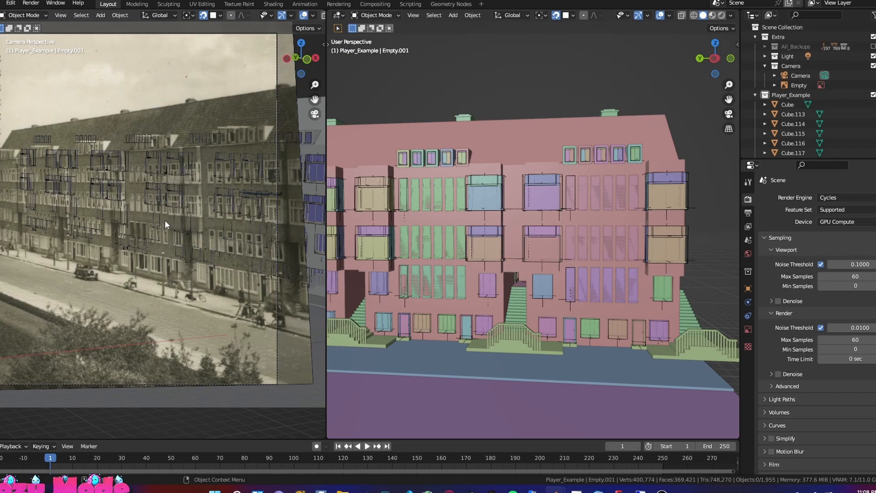
scroll(184, 234, "down", 2)
scroll(203, 248, "up", 2)
Select the pink building Buildings_Right.001 and show its particle properties.
left_click(562, 144)
right_click(561, 142)
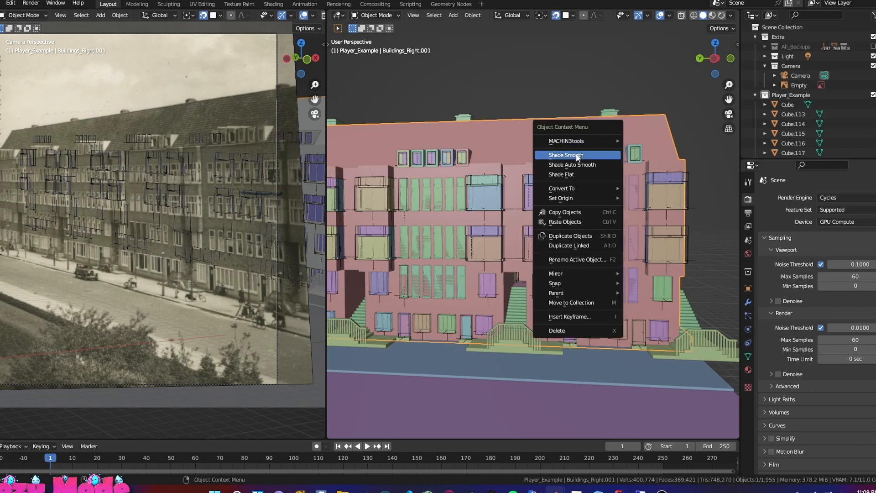
middle_click_drag(509, 108, 548, 146)
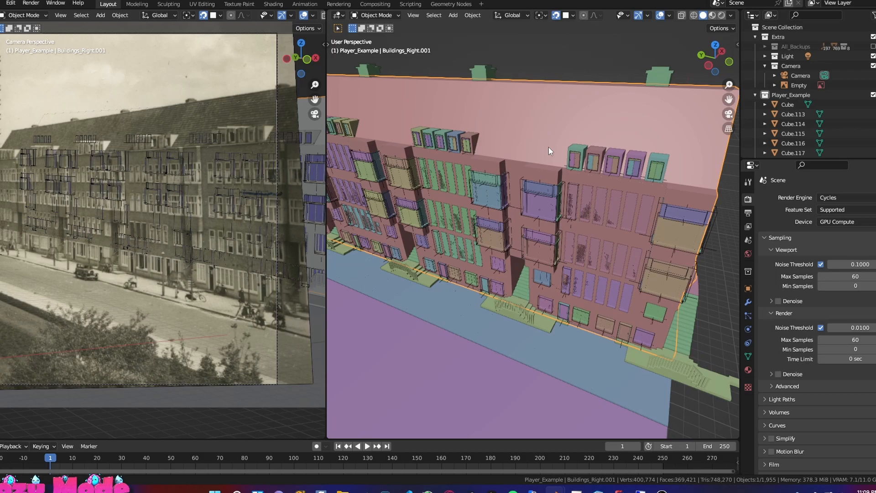
middle_click_drag(531, 185, 525, 190)
scroll(526, 190, "up", 2)
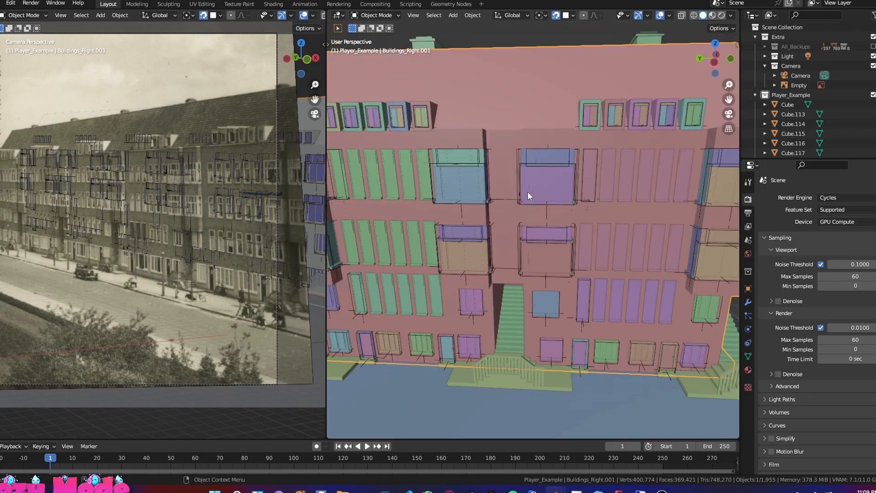
scroll(527, 191, "down", 2)
left_click(748, 315)
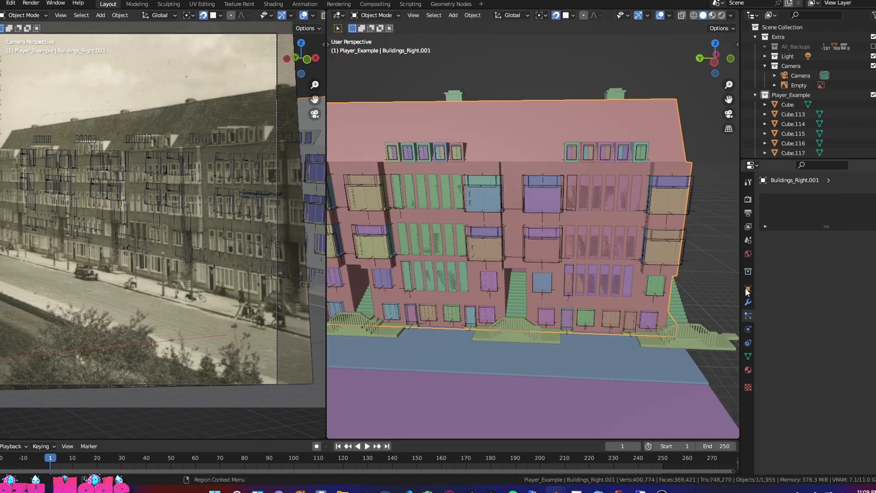
Compare the building's windows and entrances with the facade and the pavement figures in the reference photo.
scroll(520, 180, "up", 4)
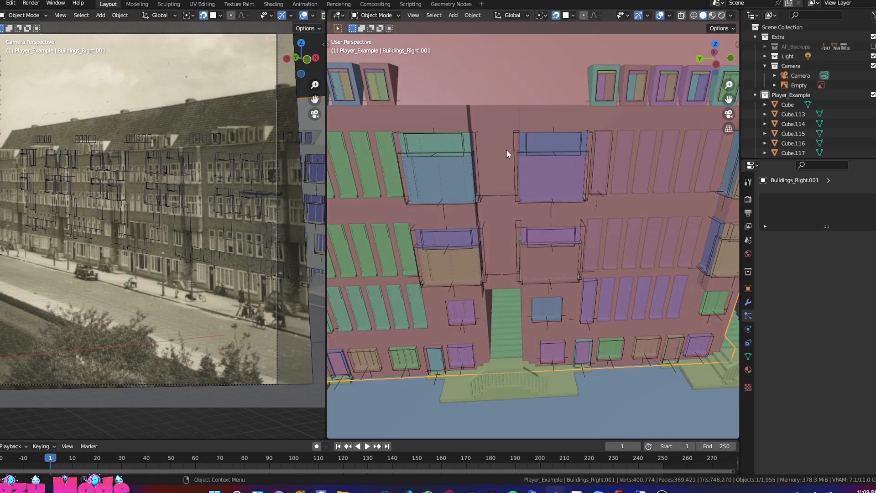
scroll(516, 219, "down", 5)
middle_click_drag(513, 228, 507, 201)
scroll(126, 211, "down", 4)
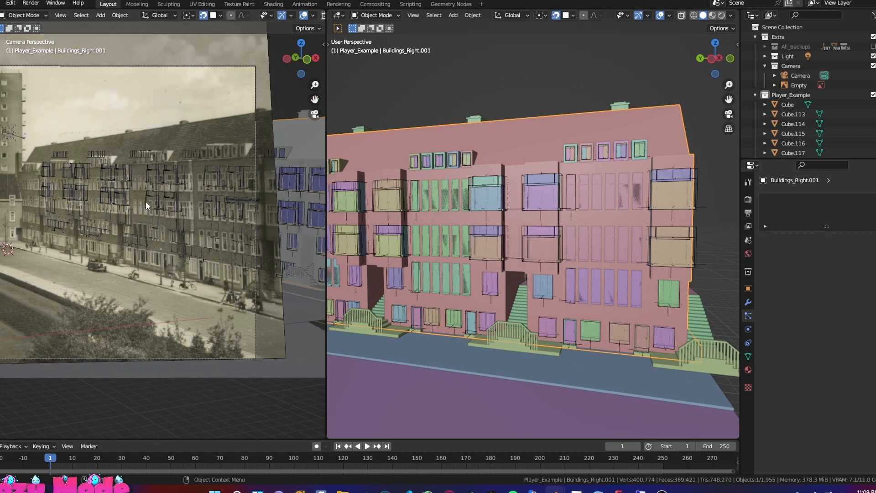
middle_click_drag(96, 233, 156, 249, "shift")
scroll(204, 277, "up", 3)
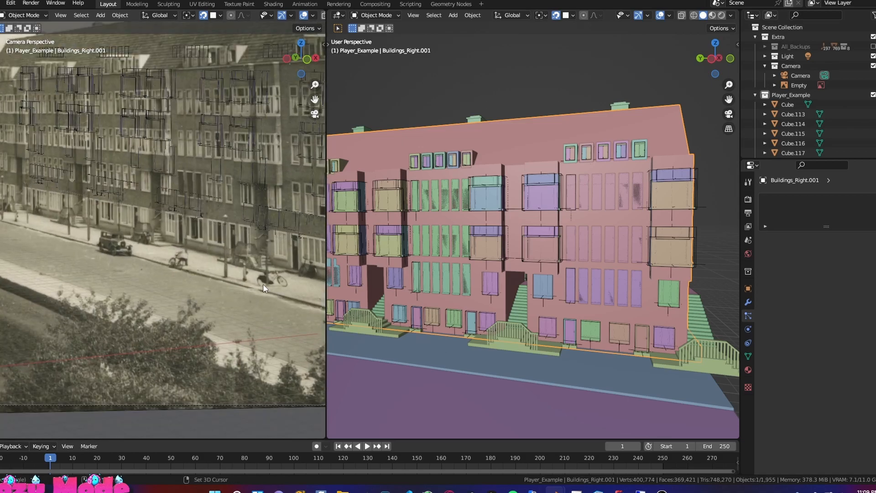
scroll(242, 288, "up", 2)
middle_click_drag(255, 295, 219, 269, "shift")
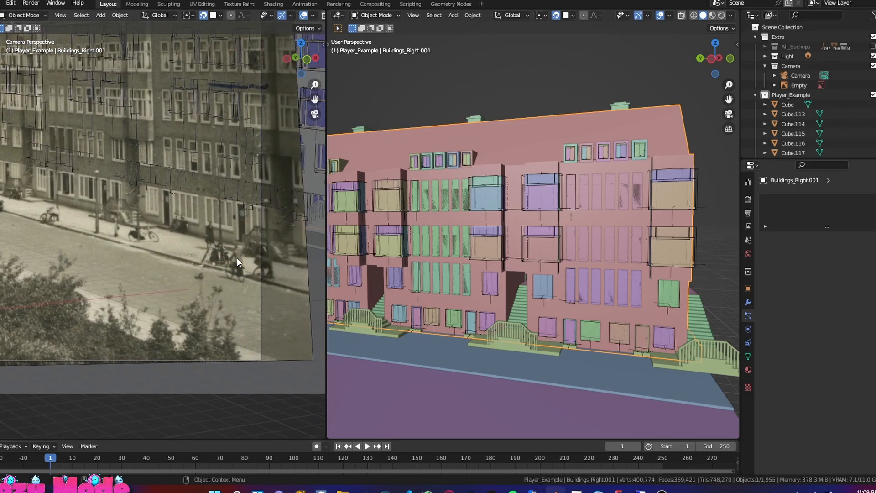
Move the duplicated reference cube along the purple street to its near end by about -1.13, -63.72, 0 m.
middle_click_drag(432, 321, 496, 242)
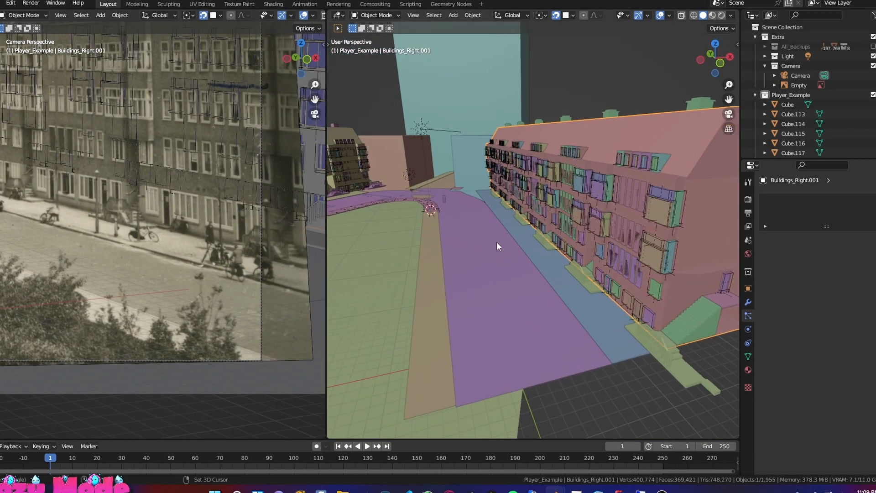
left_click(443, 201)
key("g")
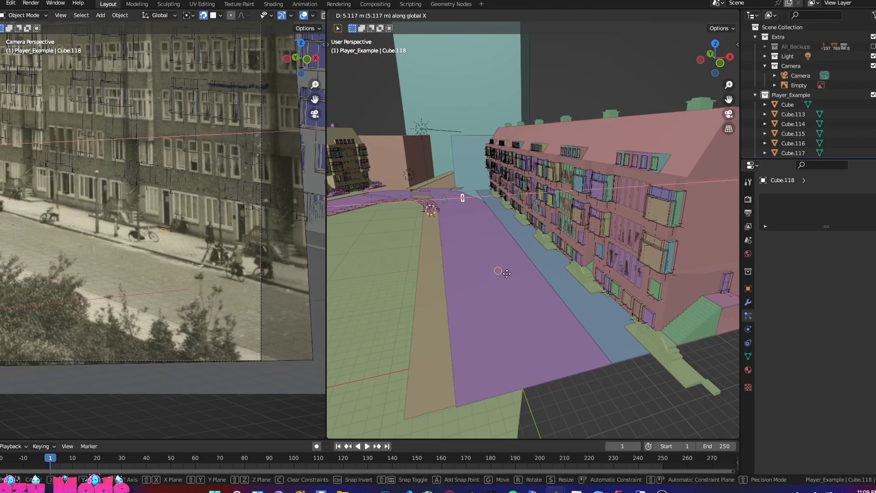
key("y")
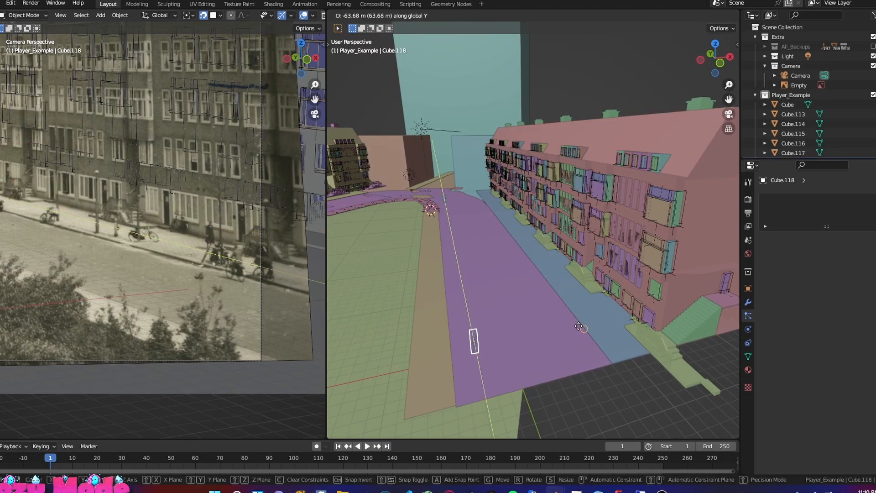
key("y")
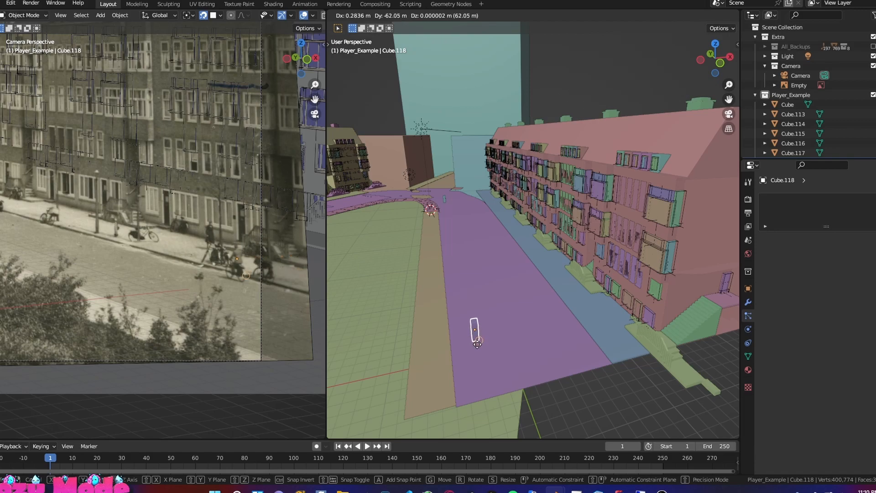
left_click(463, 354)
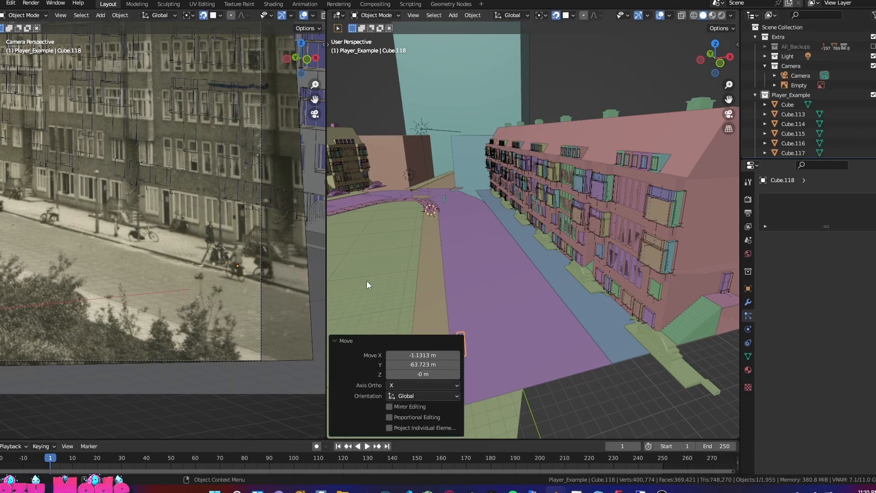
key("g")
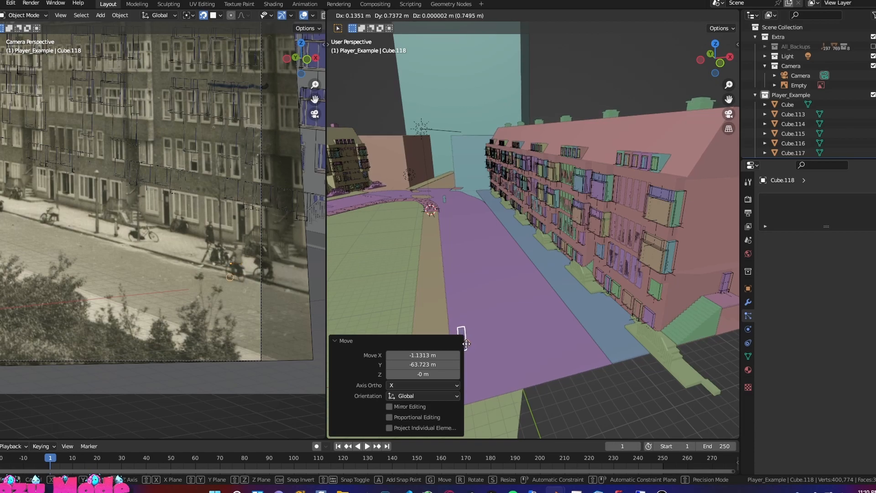
right_click(468, 344)
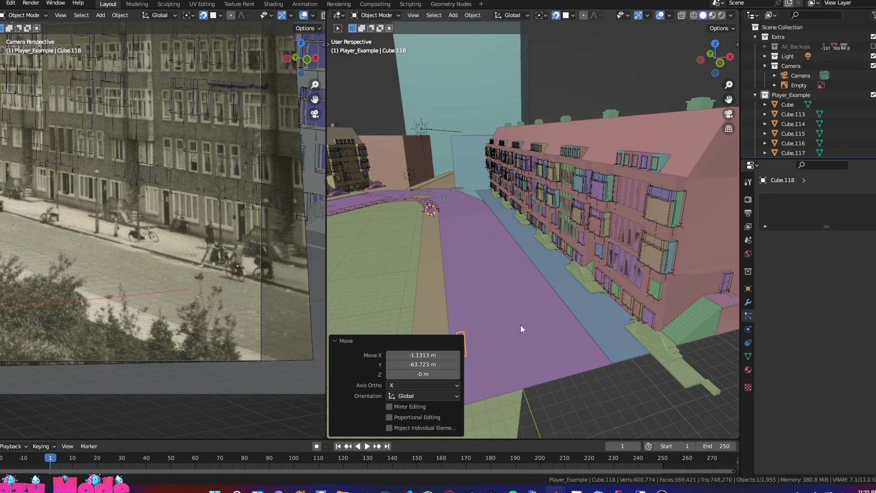
middle_click_drag(520, 324, 522, 322)
key("g")
key("y")
right_click(544, 312)
scroll(518, 254, "down", 5)
key("g")
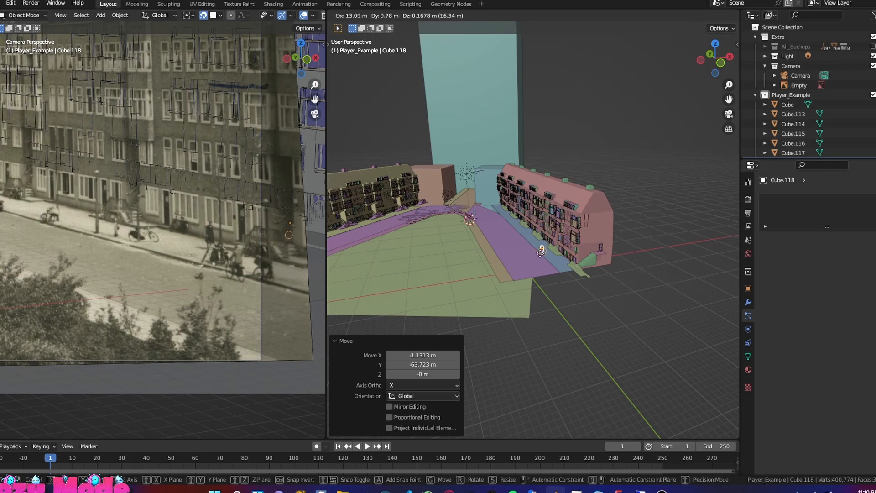
right_click(538, 255)
Move the duplicated cube across the street toward the pink building by about 10.35, 2.49, 0 m.
middle_click_drag(541, 255, 471, 264)
scroll(527, 247, "up", 3)
key("g")
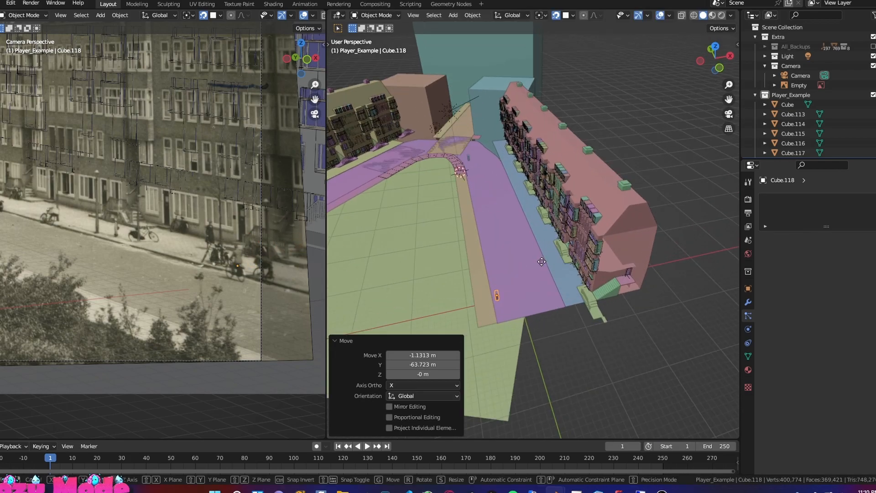
left_click(545, 276)
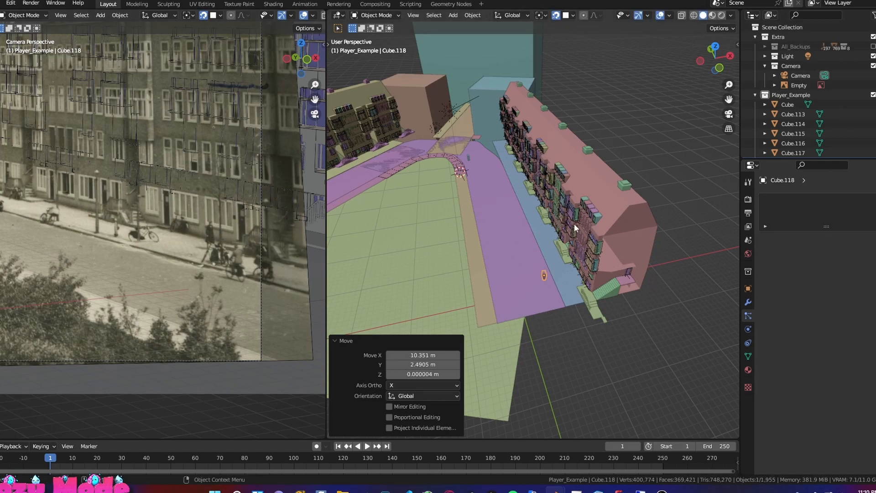
Try moving the reference cube across the street, and check its size against the pink building's entrances at street level.
key("g")
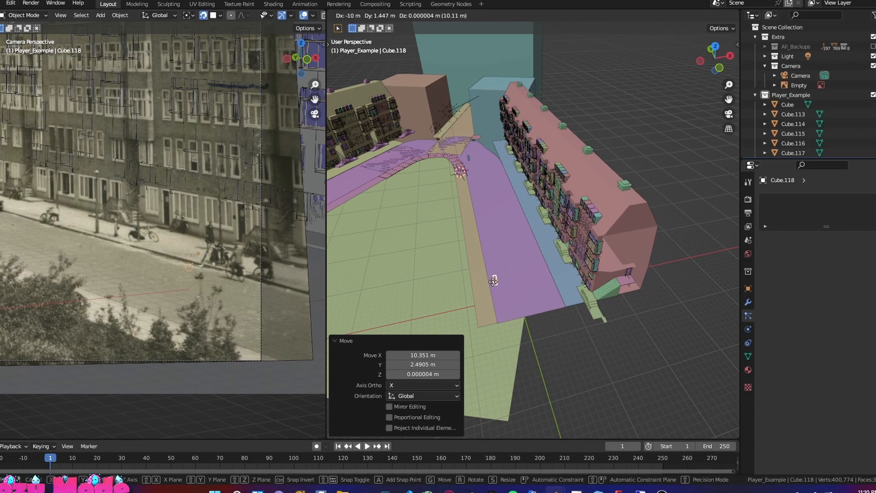
right_click(549, 273)
middle_click_drag(550, 272, 565, 244)
scroll(593, 238, "up", 4)
middle_click_drag(671, 342, 580, 300, "shift")
scroll(541, 291, "up", 3)
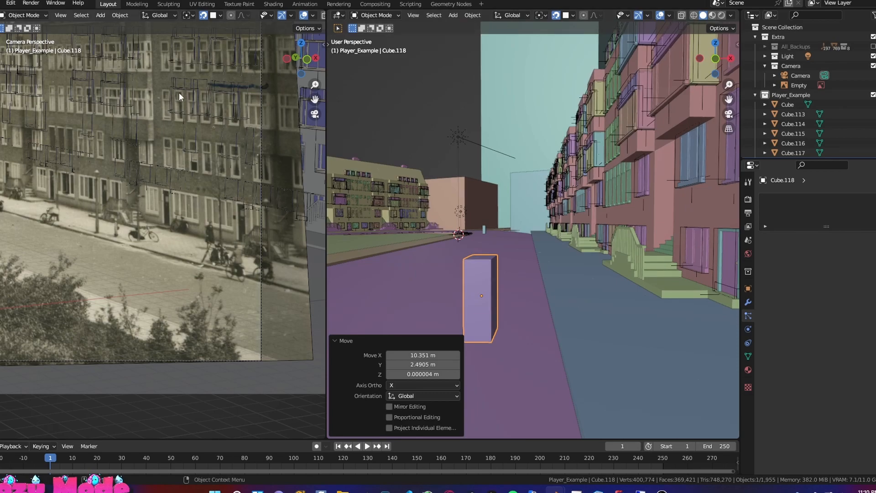
Compare the street, pavement and lawn in the reference photo with the modelled street around the reference cube.
scroll(201, 257, "up", 2)
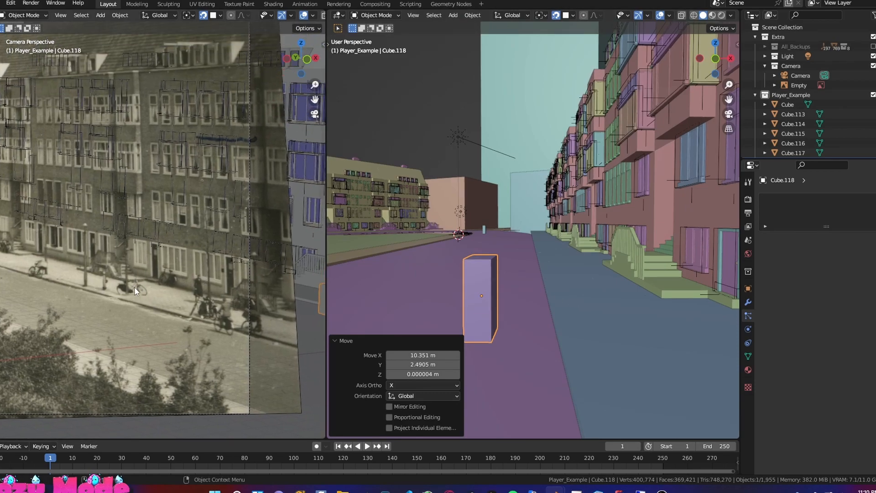
scroll(108, 270, "up", 2)
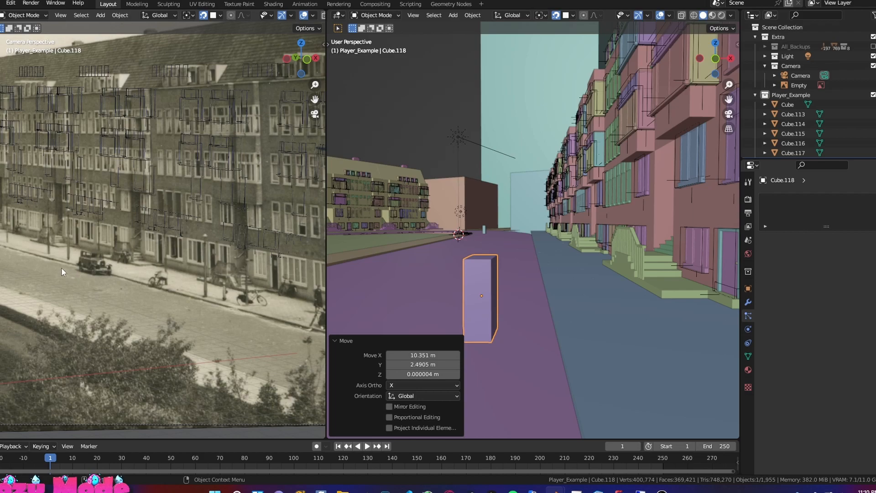
middle_click_drag(486, 270, 508, 185)
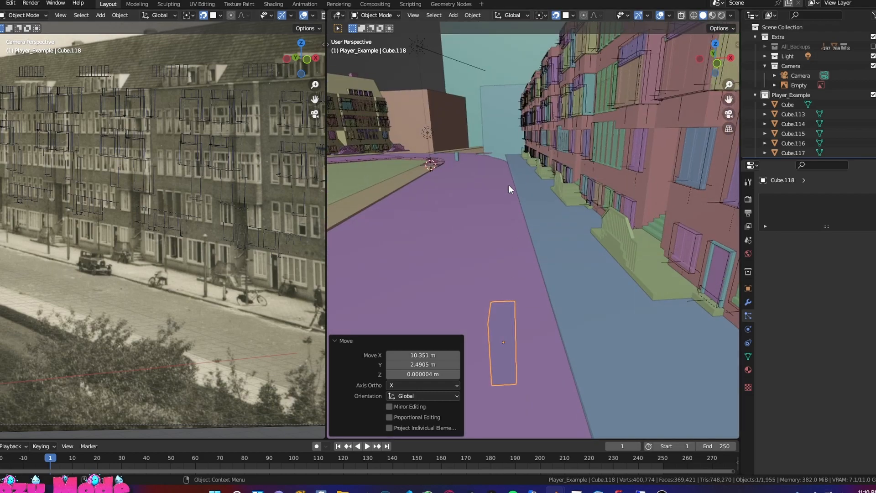
middle_click_drag(506, 217, 566, 259)
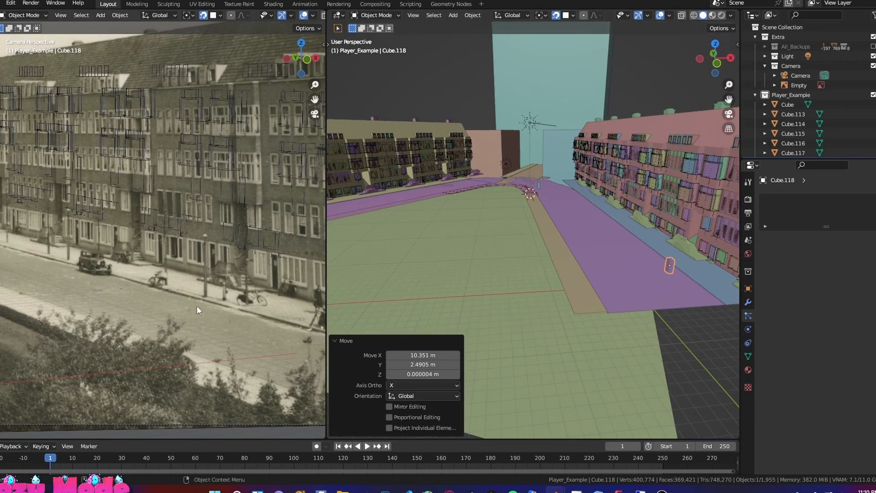
scroll(116, 286, "down", 5)
middle_click_drag(116, 285, 251, 291, "shift")
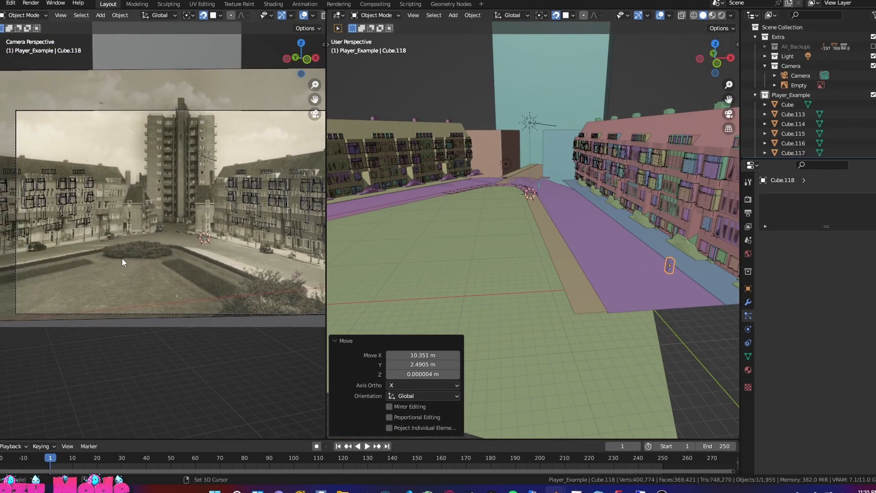
middle_click_drag(122, 259, 186, 229, "shift")
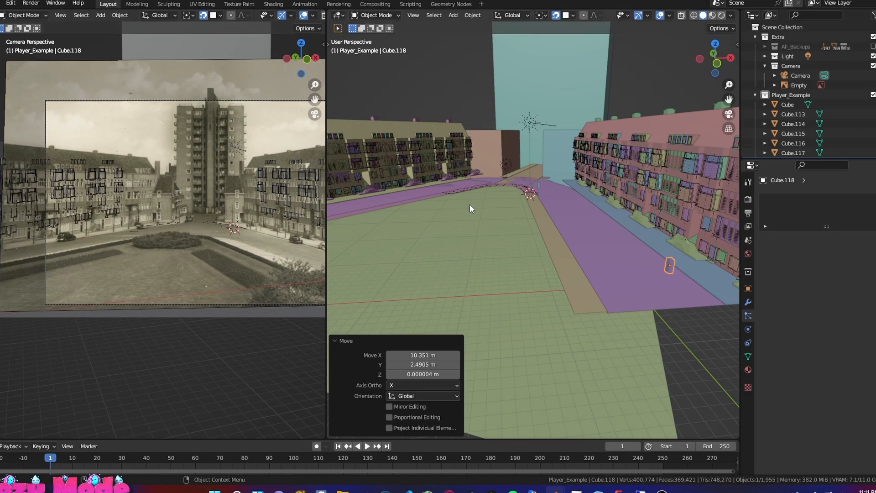
middle_click_drag(473, 200, 509, 222)
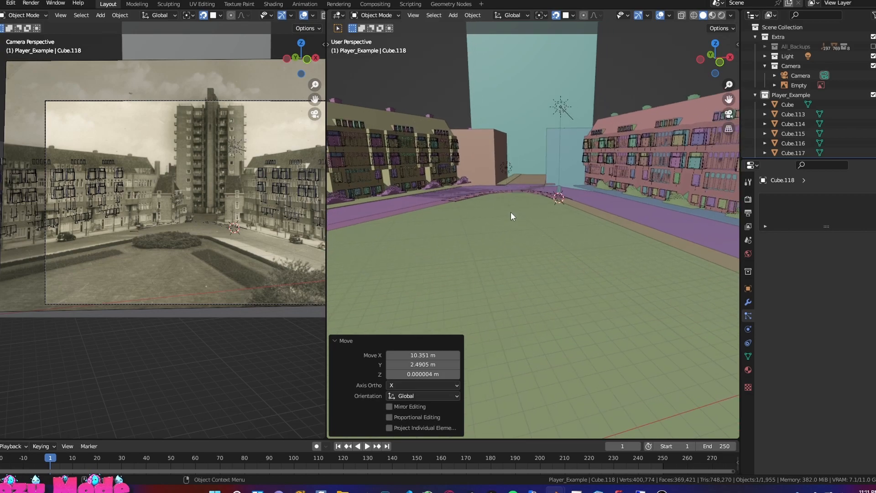
middle_click_drag(608, 265, 495, 271)
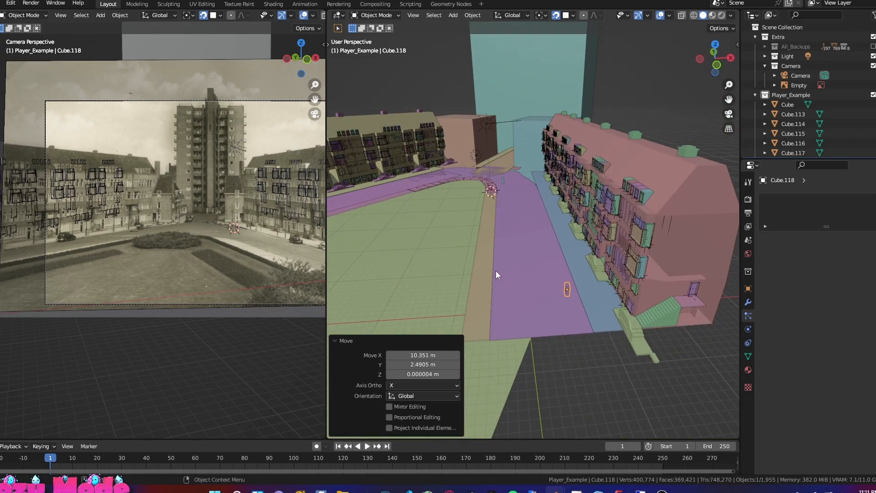
middle_click_drag(511, 209, 525, 204)
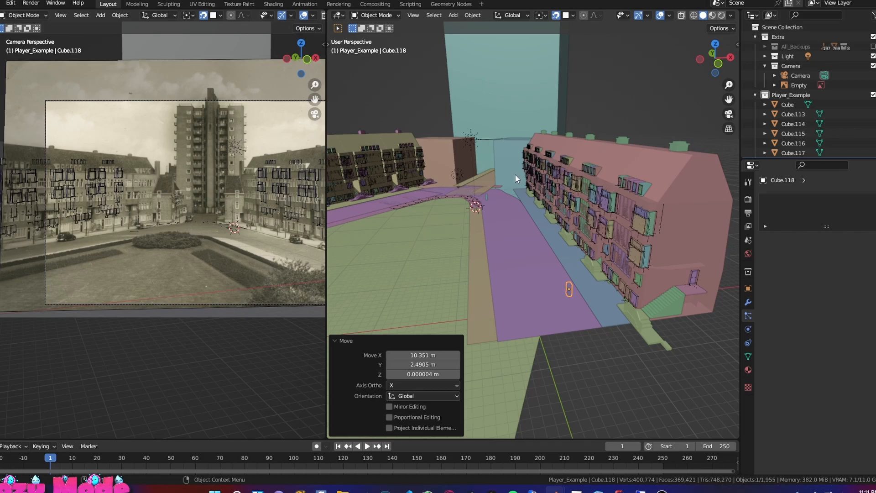
middle_click_drag(497, 186, 559, 178)
Select the pink building Buildings_Right.001 and examine its ground-floor doors, windows and entrance stairs up close.
left_click(614, 166)
middle_click_drag(638, 234, 653, 251, "shift")
scroll(488, 205, "up", 3)
scroll(593, 198, "down", 5)
scroll(590, 266, "up", 8)
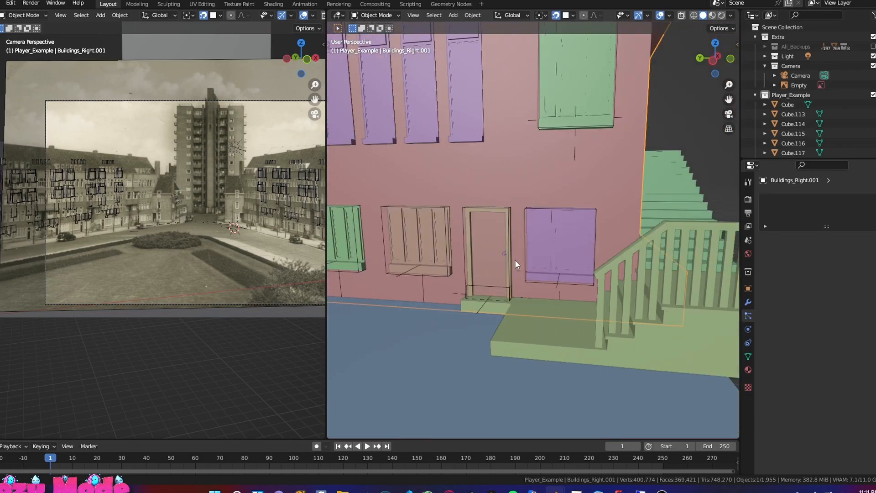
scroll(535, 253, "down", 8)
middle_click_drag(535, 253, 675, 315, "shift")
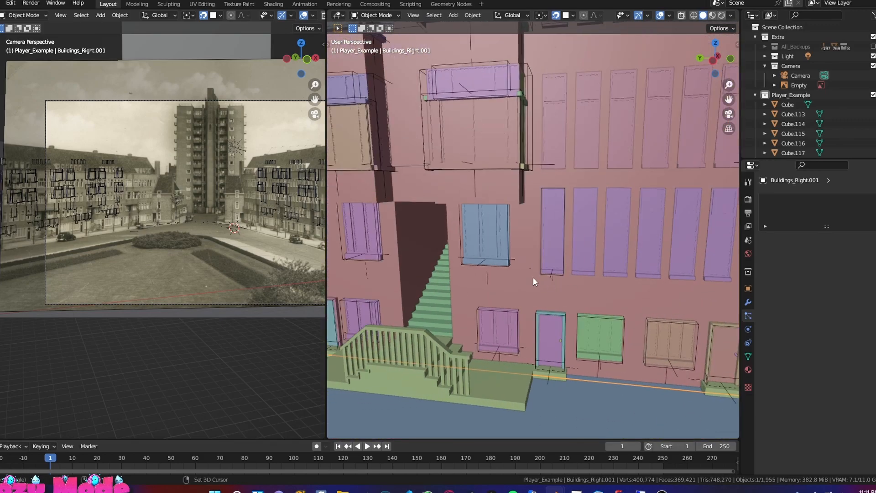
middle_click_drag(533, 277, 662, 299, "shift")
scroll(529, 241, "down", 5)
mouse_move(538, 244)
middle_mouse_down()
mouse_move(597, 253)
mouse_move(522, 240)
middle_mouse_up()
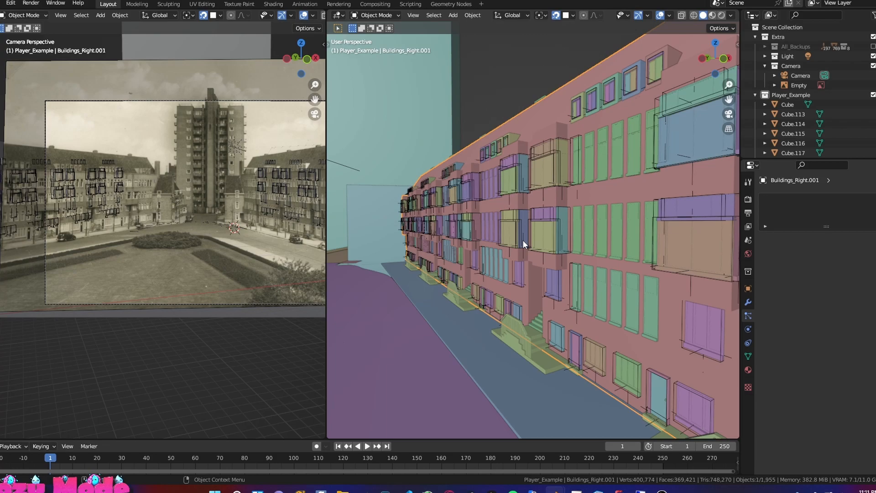
Select the original reference cube at the far end of the purple street and review the street around it.
middle_click_drag(499, 268, 578, 231)
left_click(496, 242)
middle_click_drag(496, 242, 534, 252)
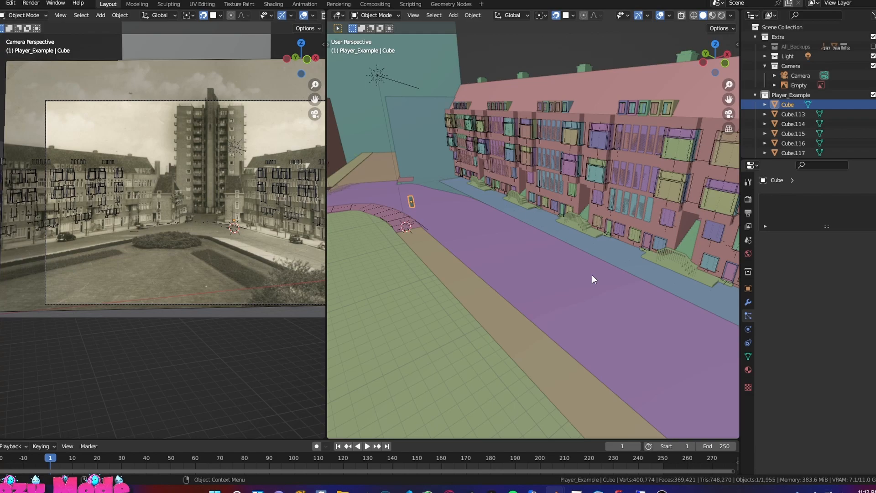
middle_click_drag(516, 158, 450, 198)
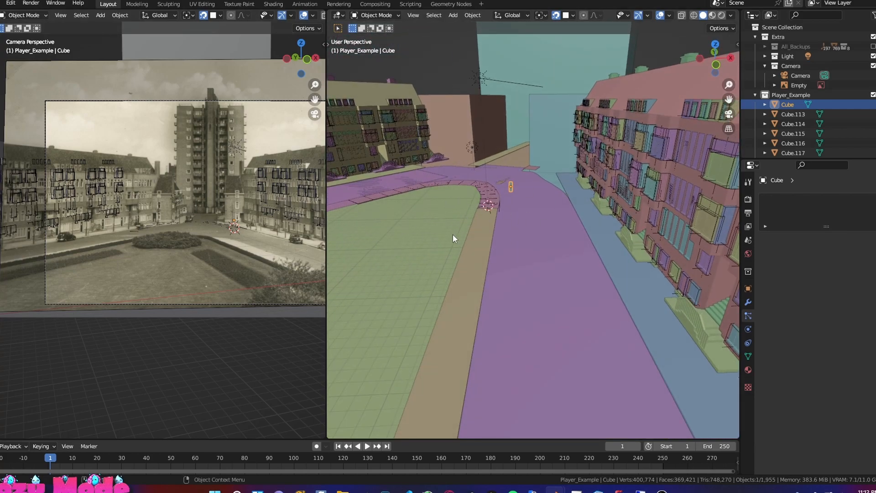
middle_click_drag(453, 234, 513, 212)
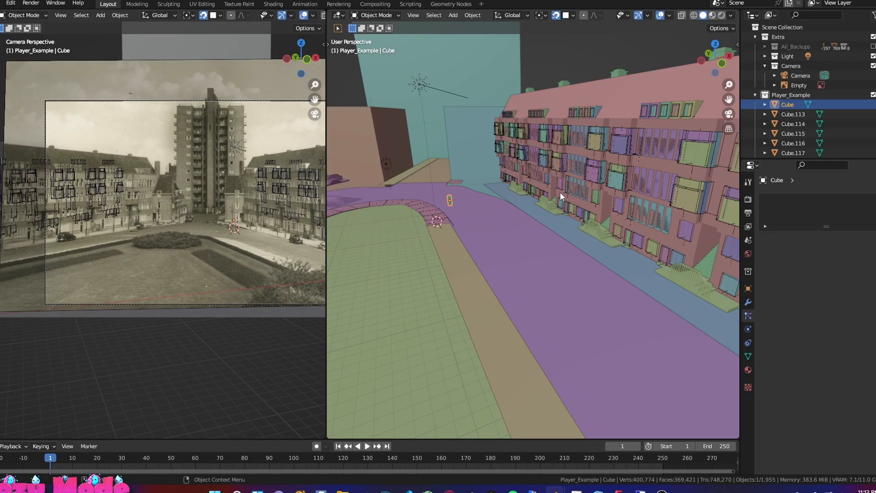
middle_click_drag(559, 192, 504, 245)
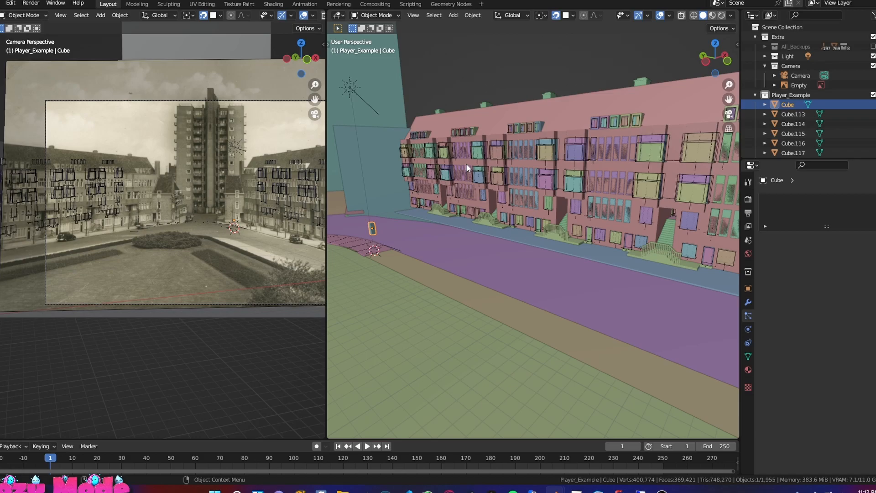
Compare the pink building's windows and doors with the matching facade in the reference photo.
middle_click_drag(467, 164, 571, 238)
scroll(244, 203, "up", 6)
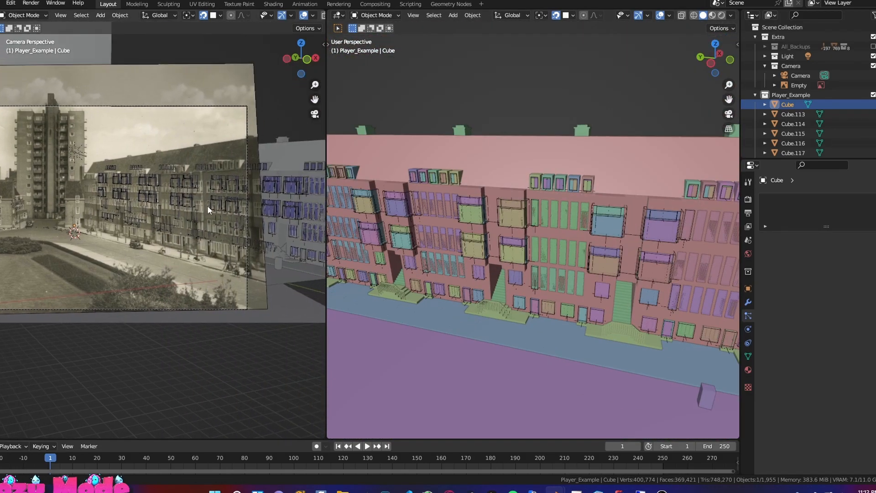
scroll(212, 201, "up", 5)
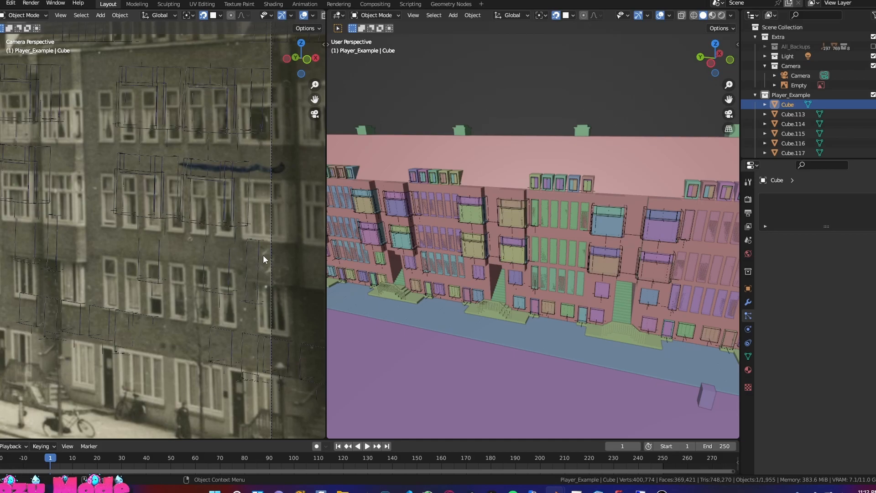
scroll(175, 220, "down", 3)
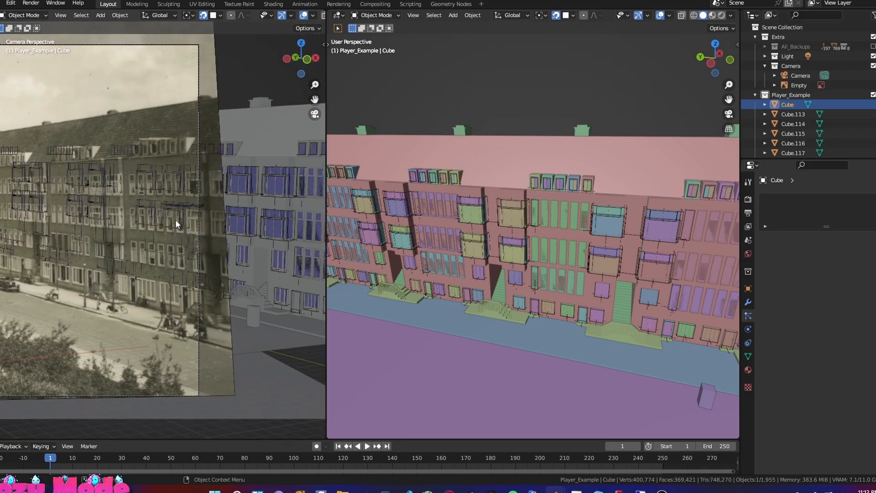